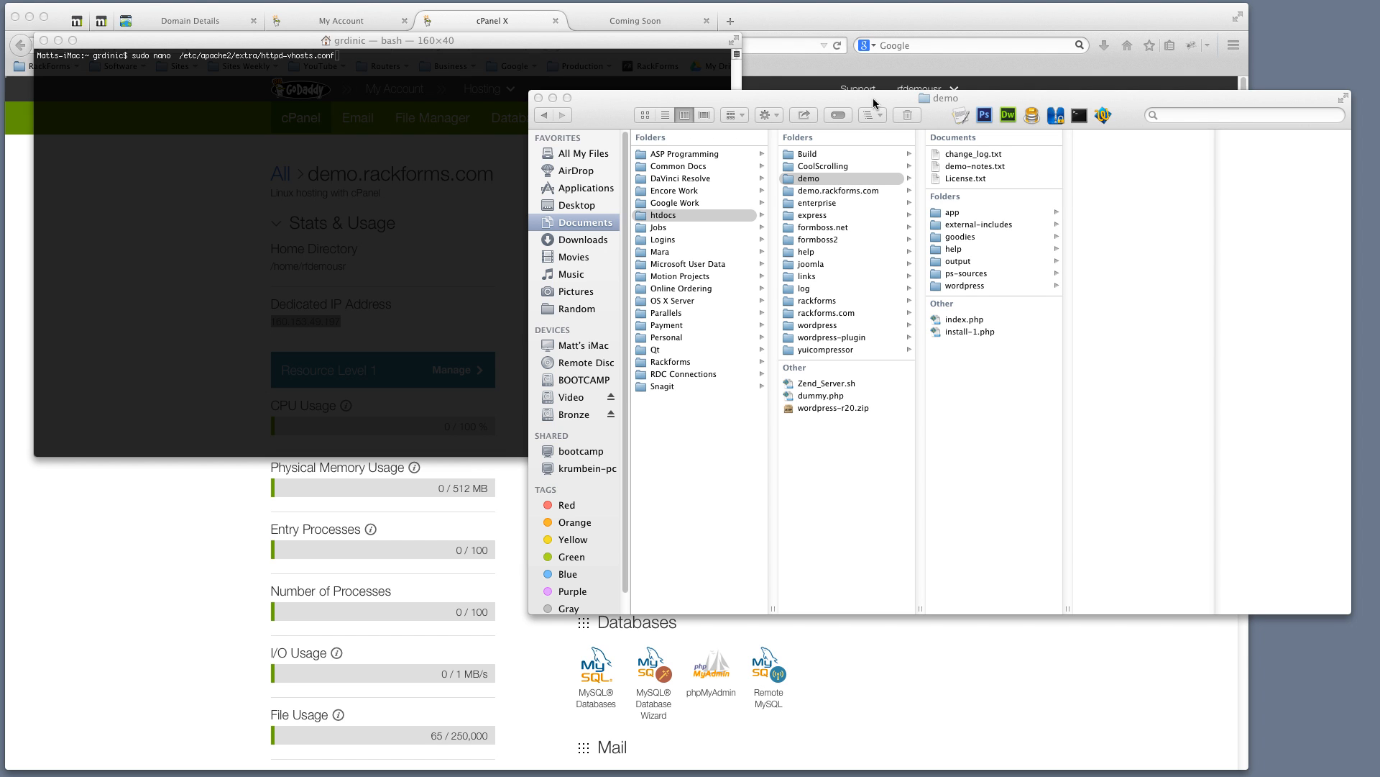
Bring the cPanel dashboard for demo.rackforms.com to the front and highlight its domain name
drag(872, 98, 878, 104)
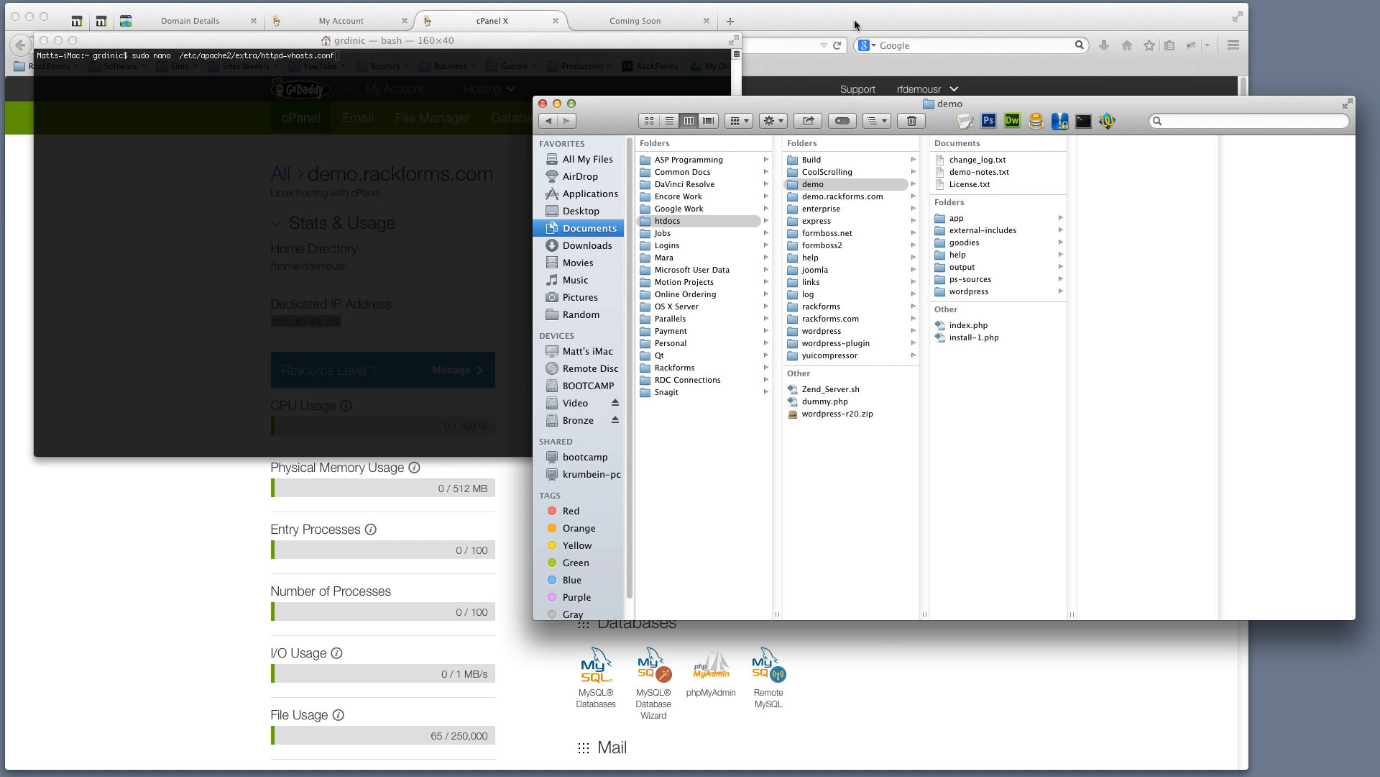
click(870, 25)
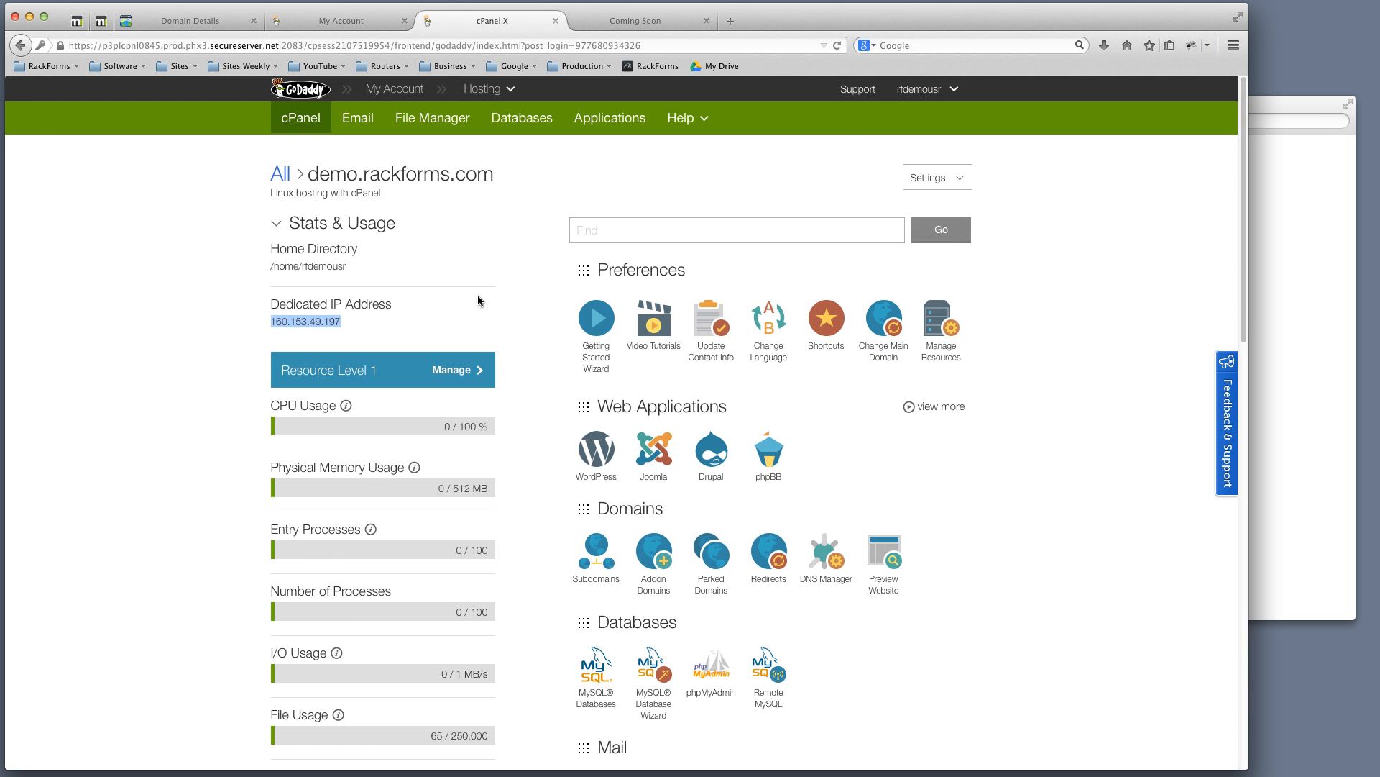
drag(309, 172, 481, 161)
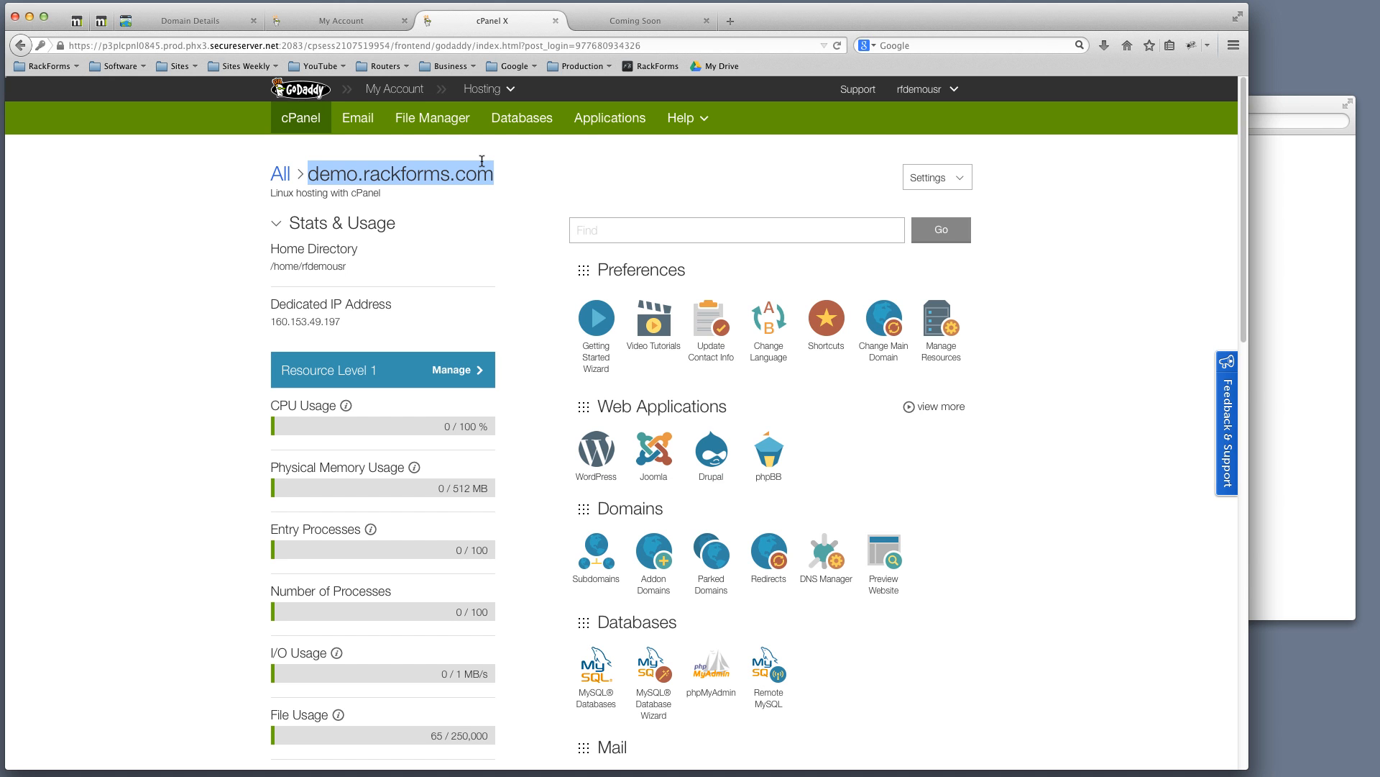
Scroll through the dashboard's stats and tool categories, clearing the domain highlight
scroll(727, 409, down, 3)
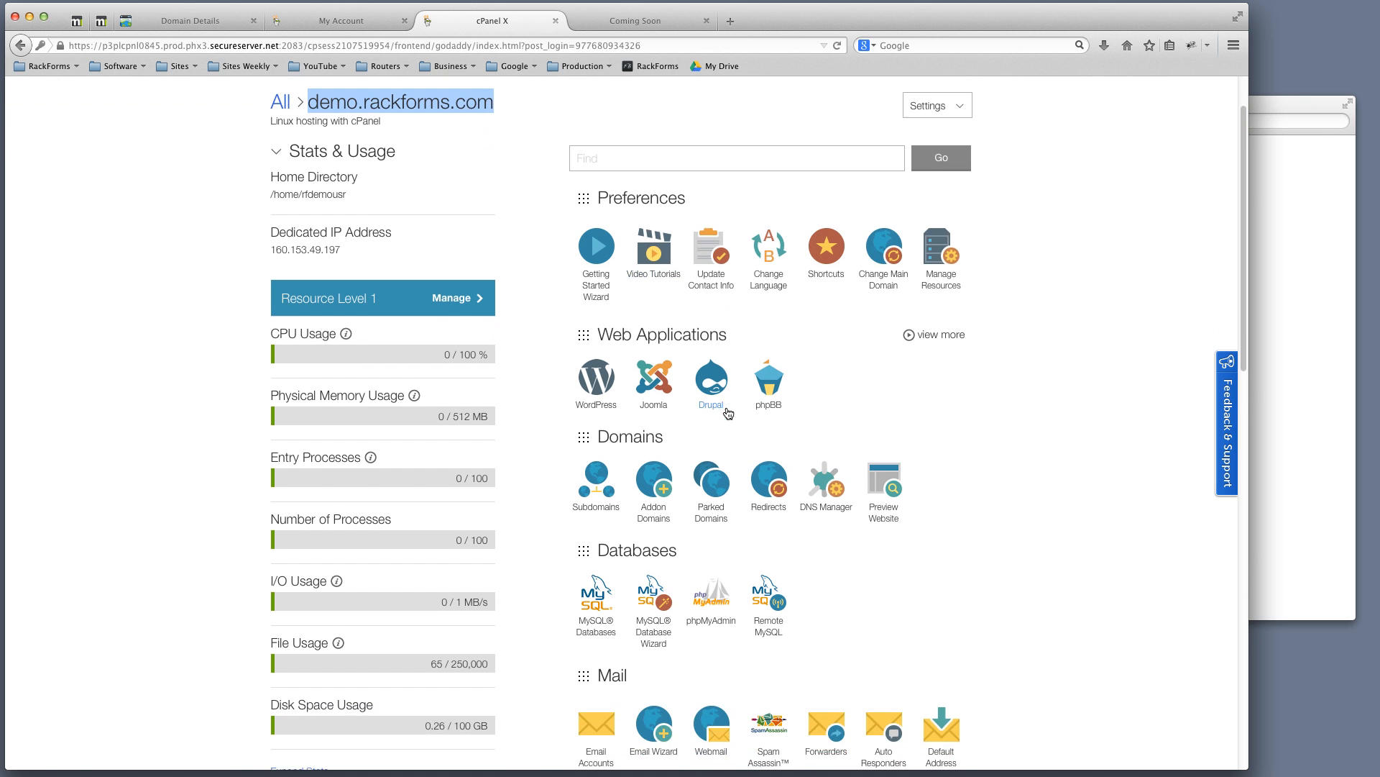
scroll(728, 409, up, 3)
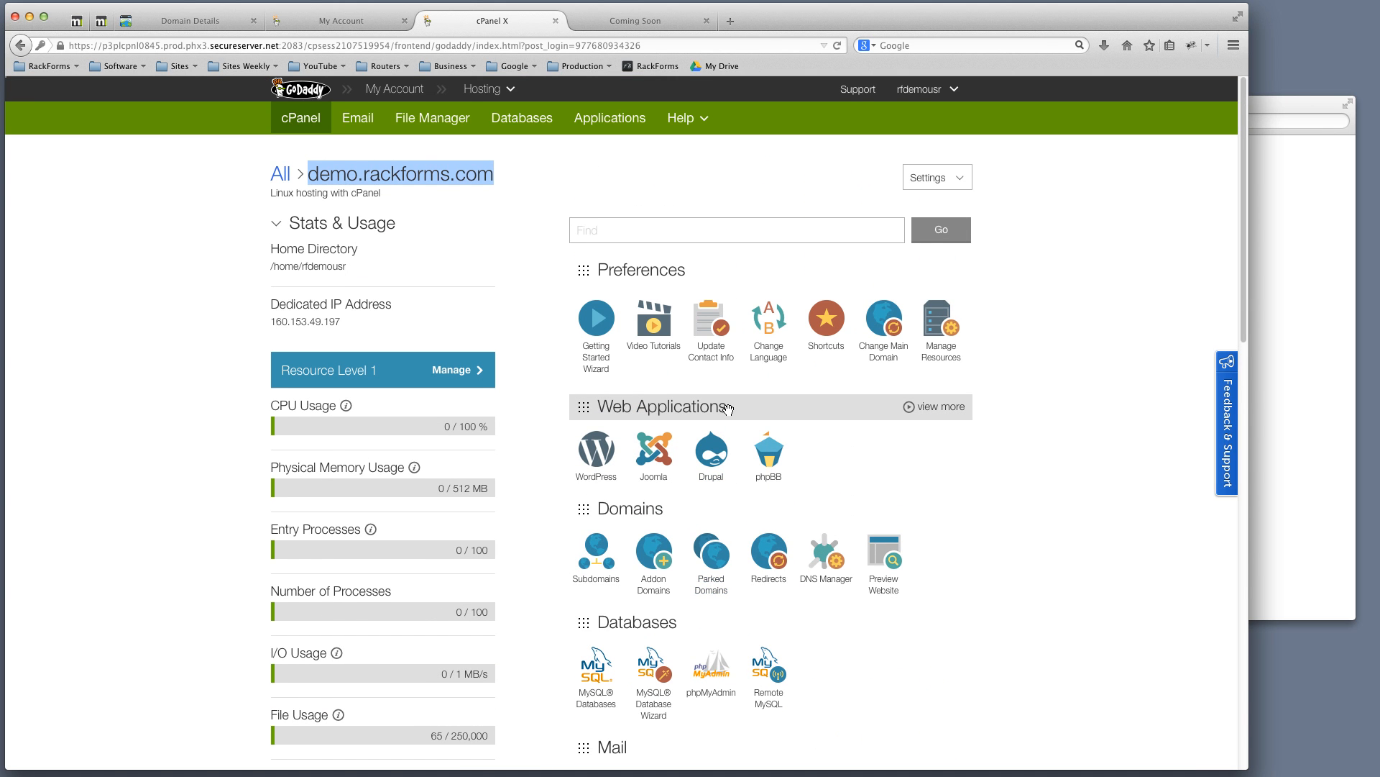
scroll(608, 479, down, 5)
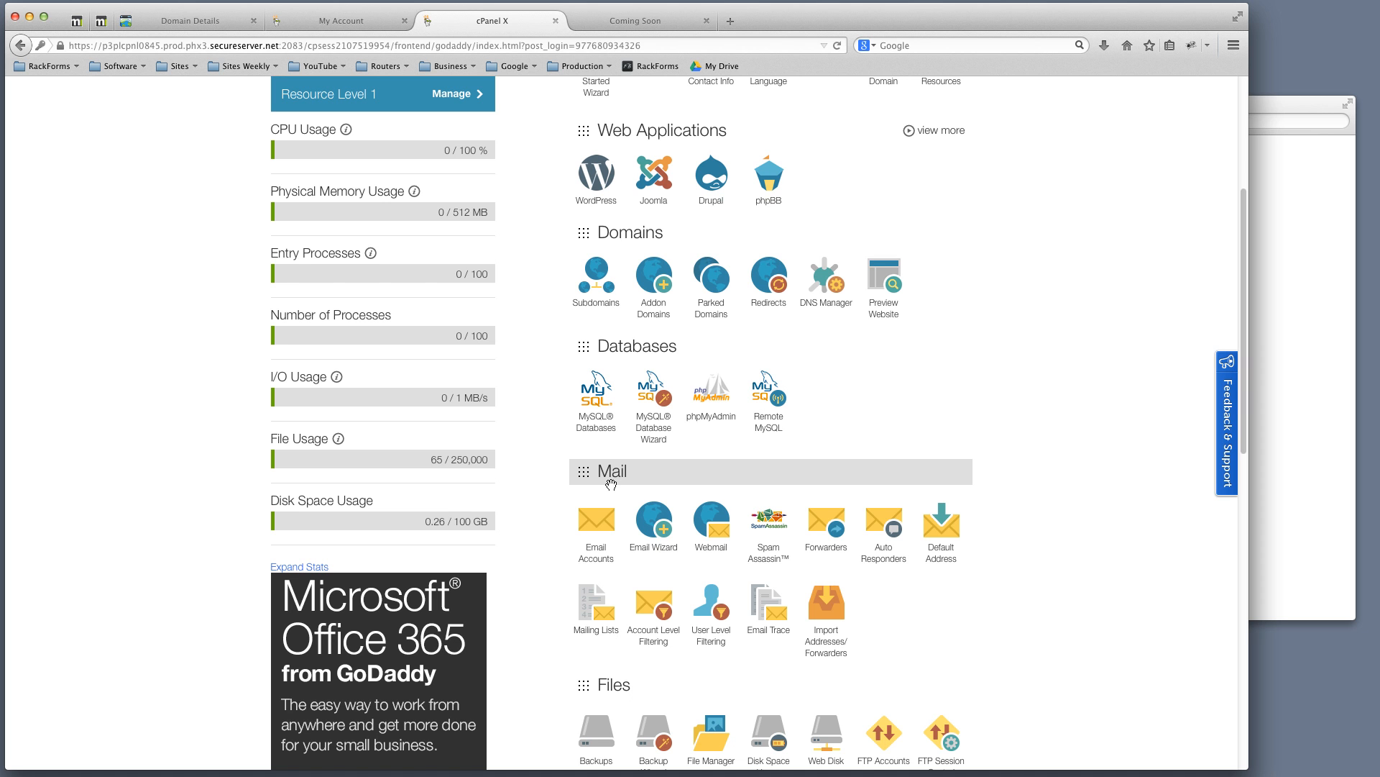
scroll(844, 461, up, 5)
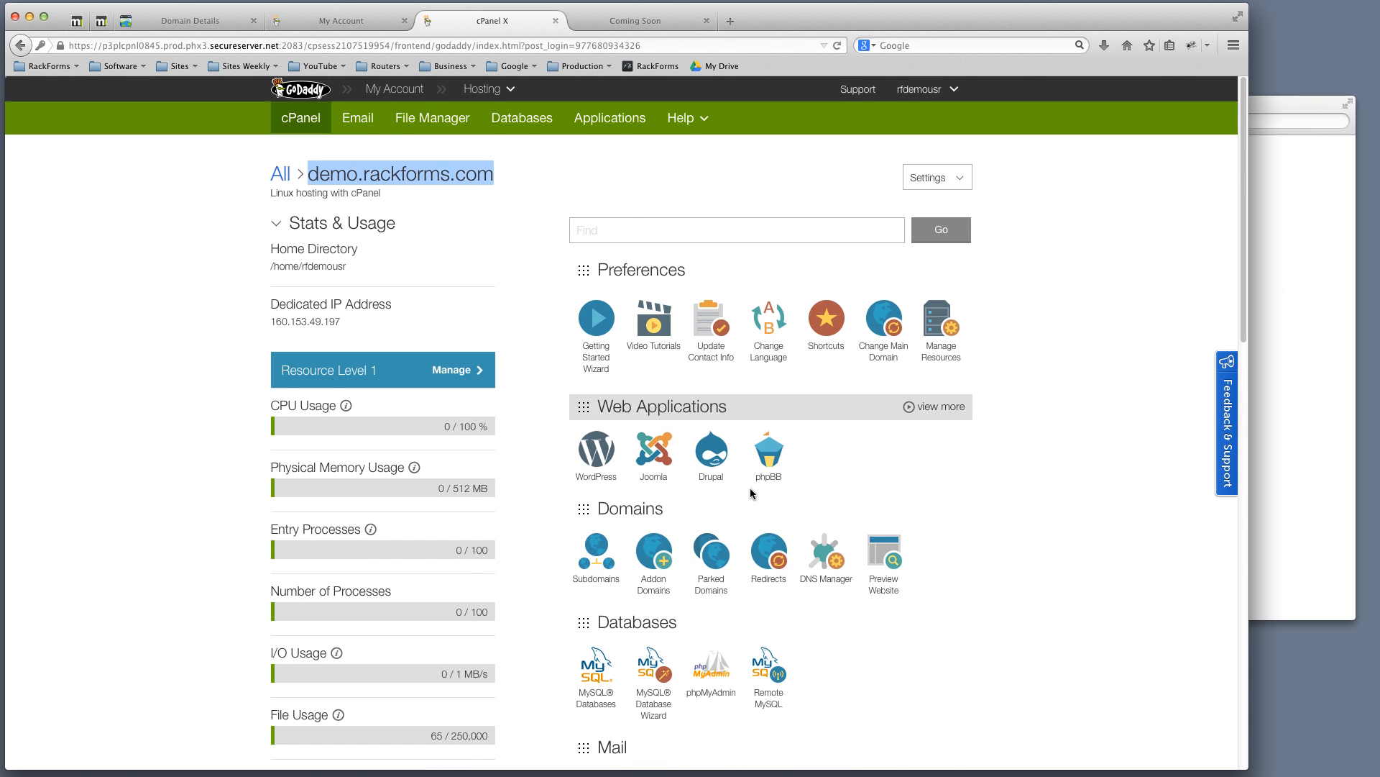
scroll(702, 429, down, 3)
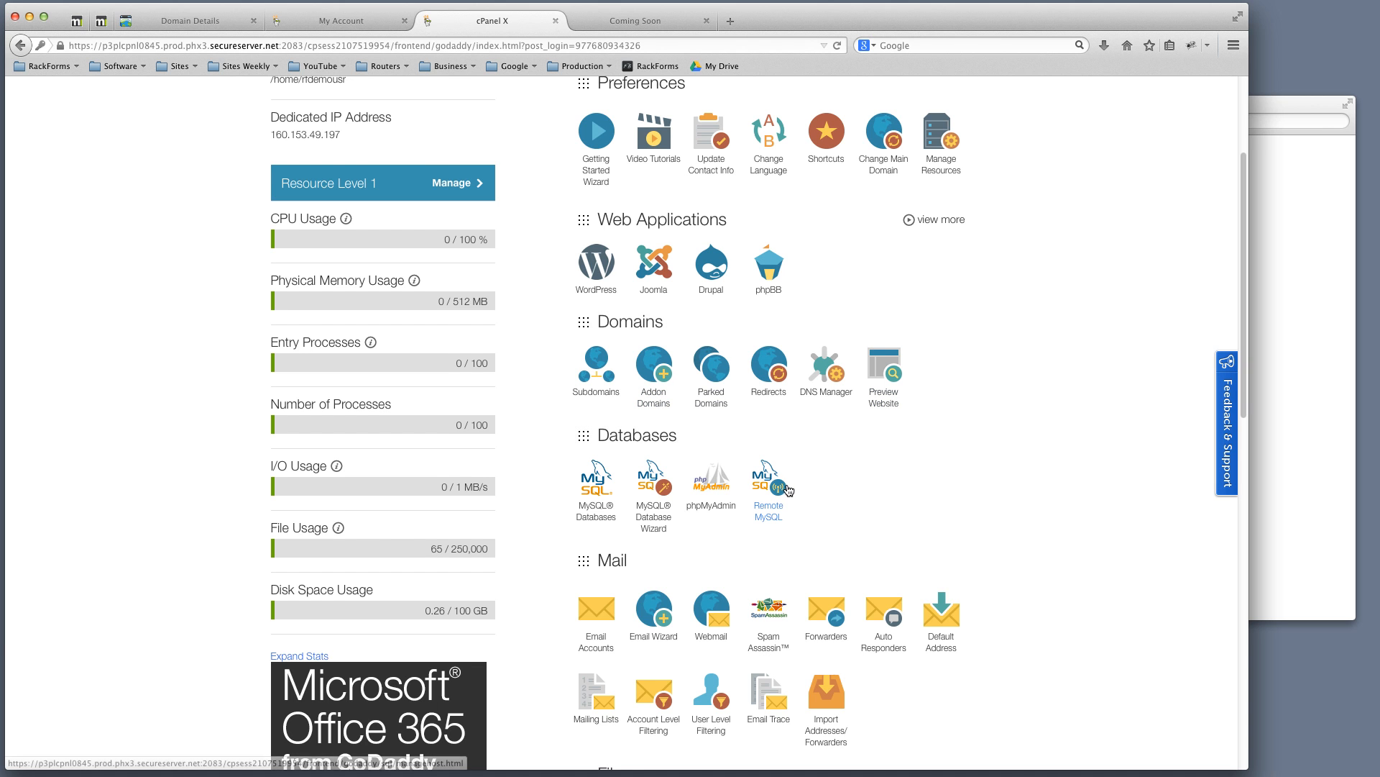
scroll(669, 492, down, 1)
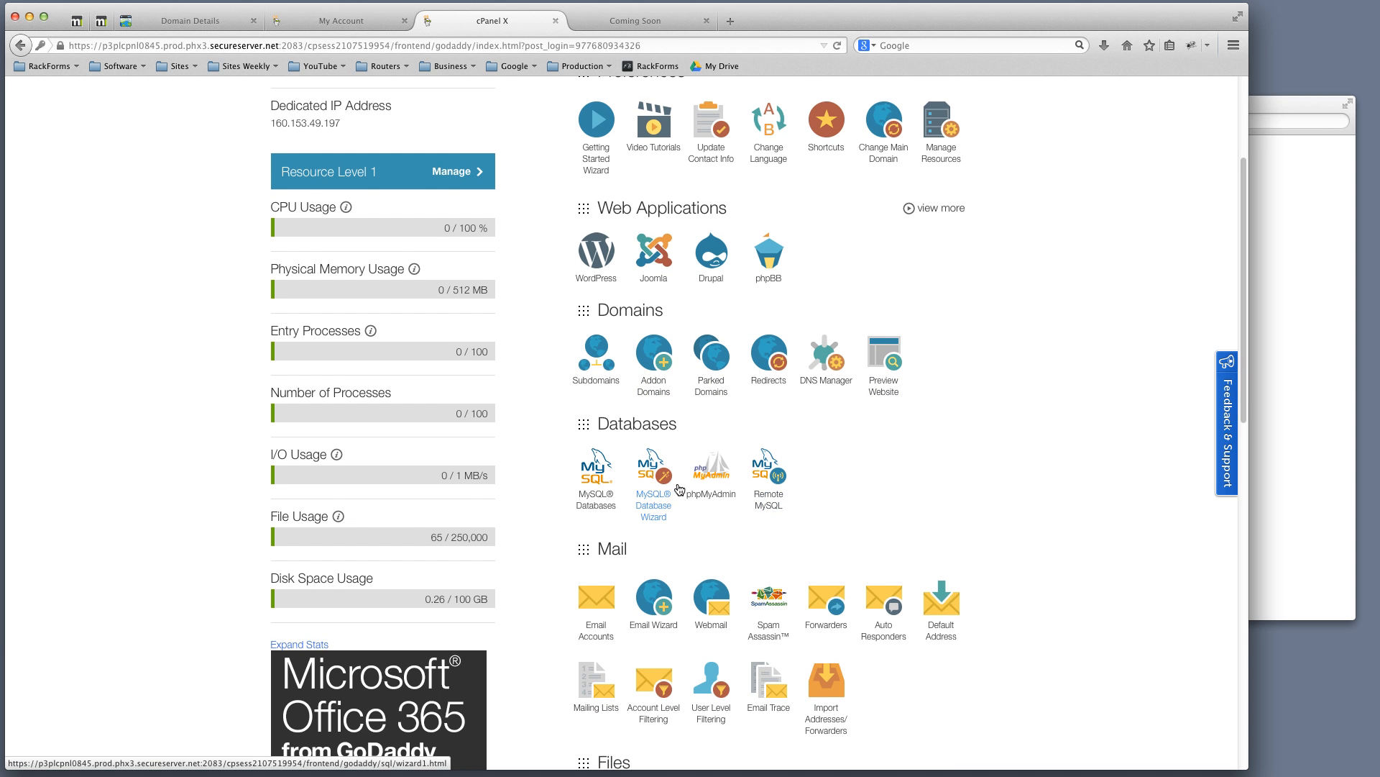
scroll(725, 512, down, 2)
scroll(725, 512, down, 3)
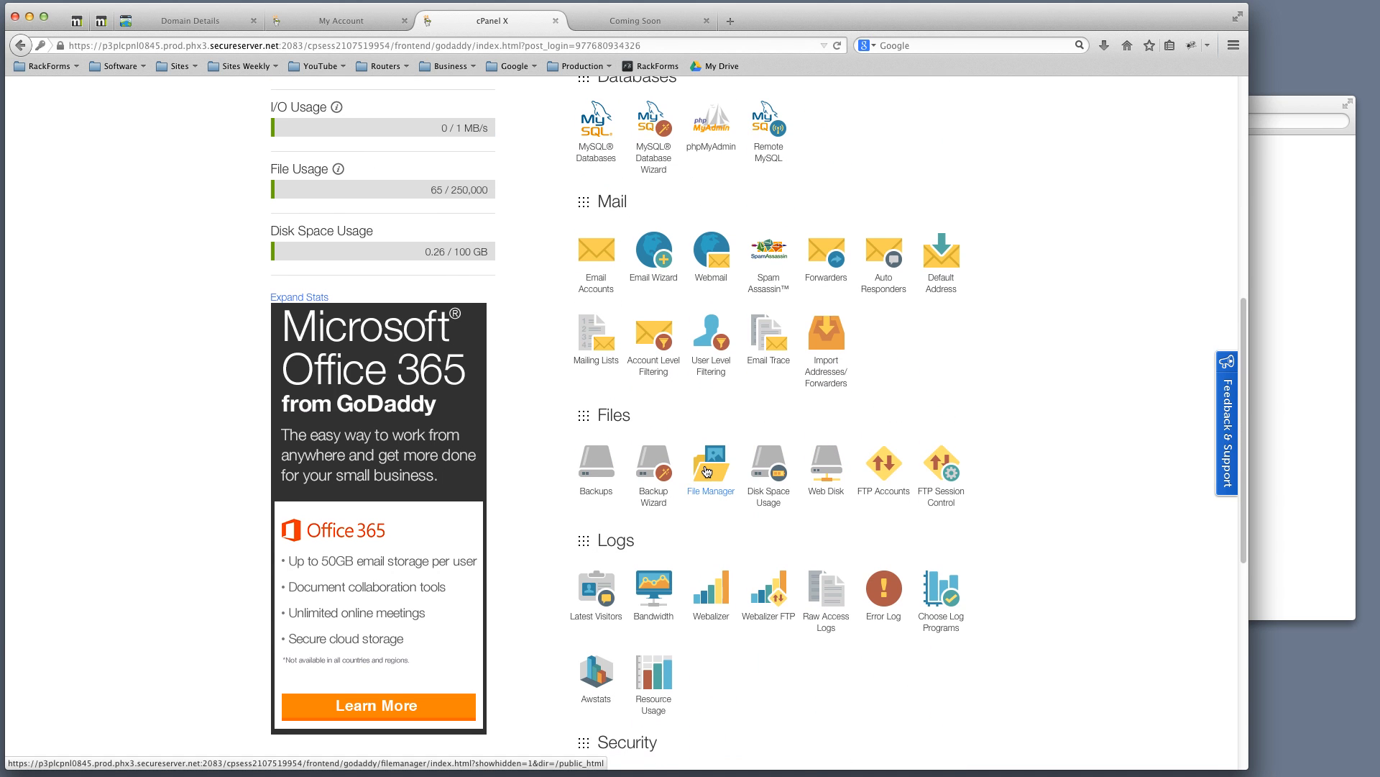
scroll(781, 494, up, 3)
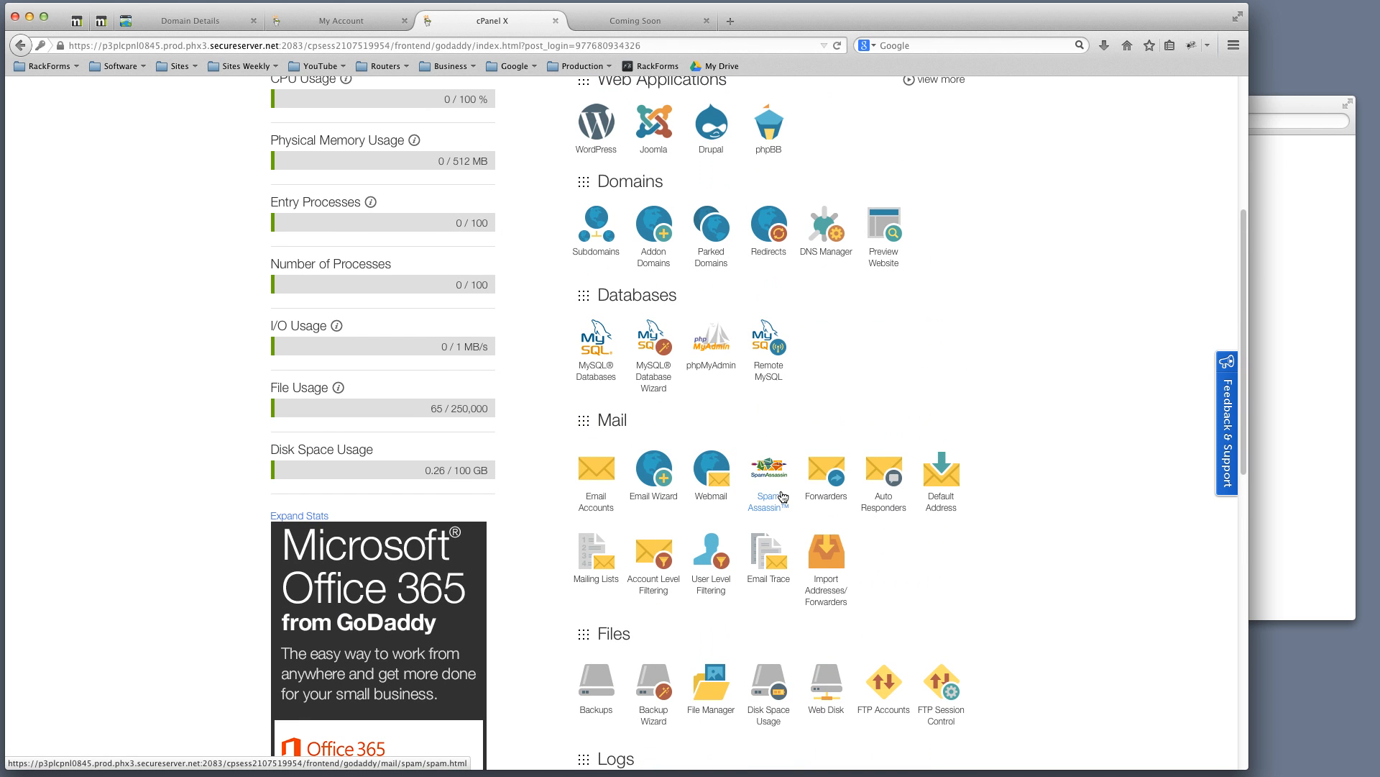
scroll(780, 494, up, 4)
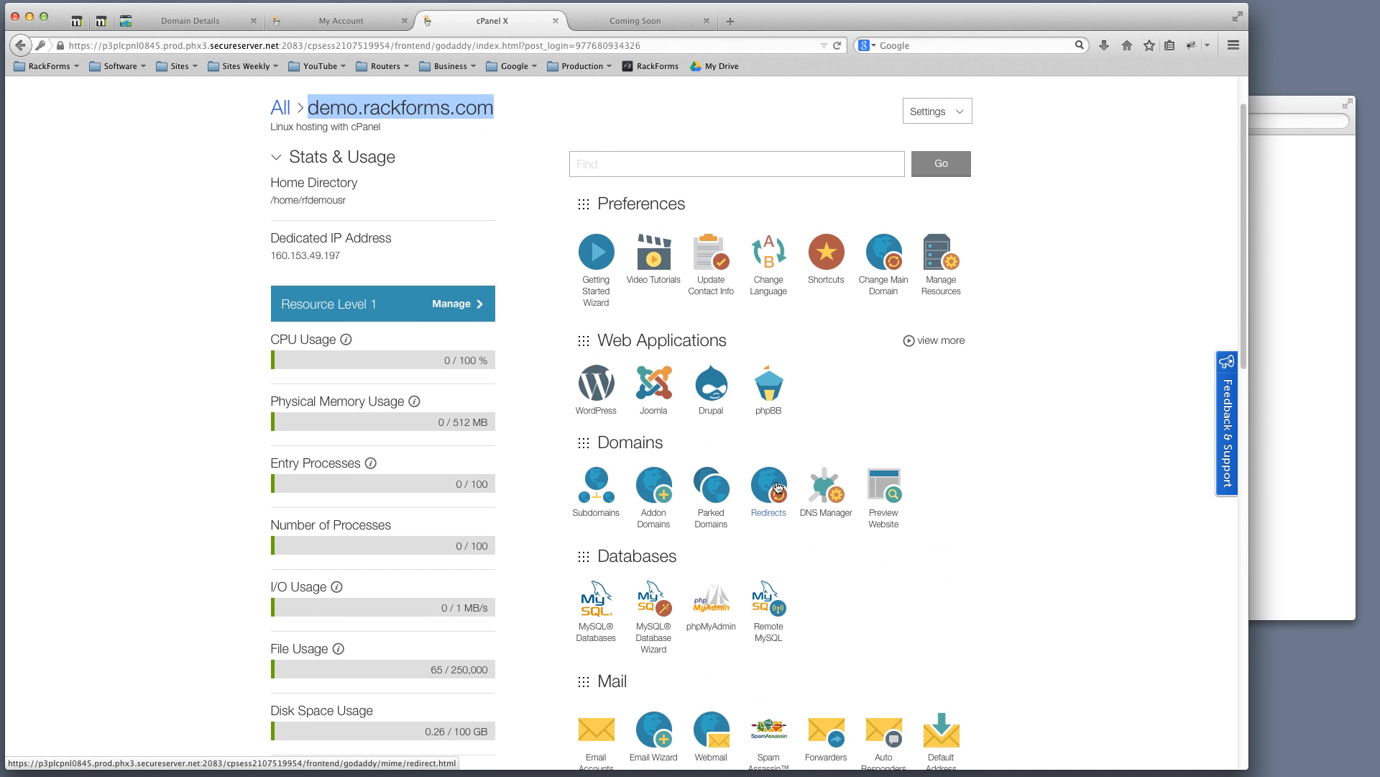
click(1049, 239)
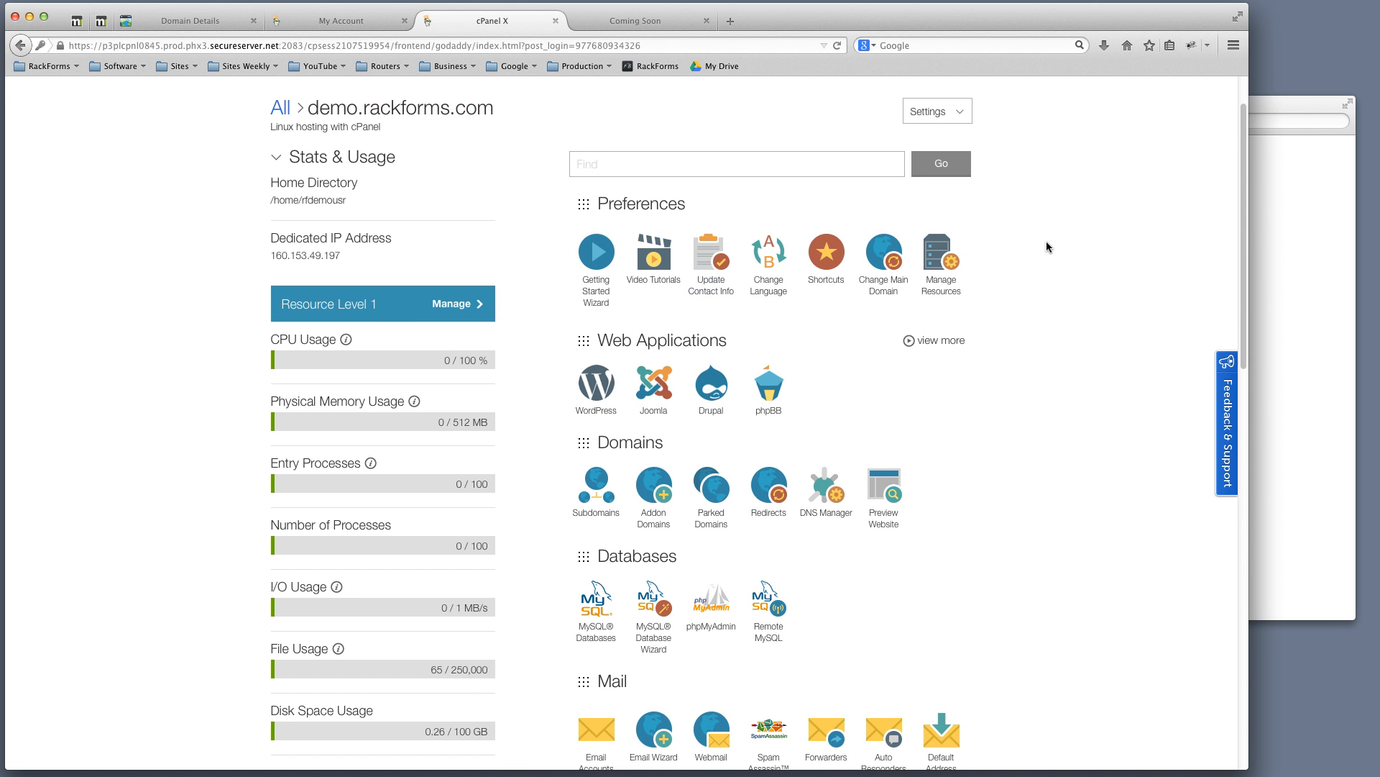
scroll(1046, 240, up, 1)
scroll(1057, 272, up, 1)
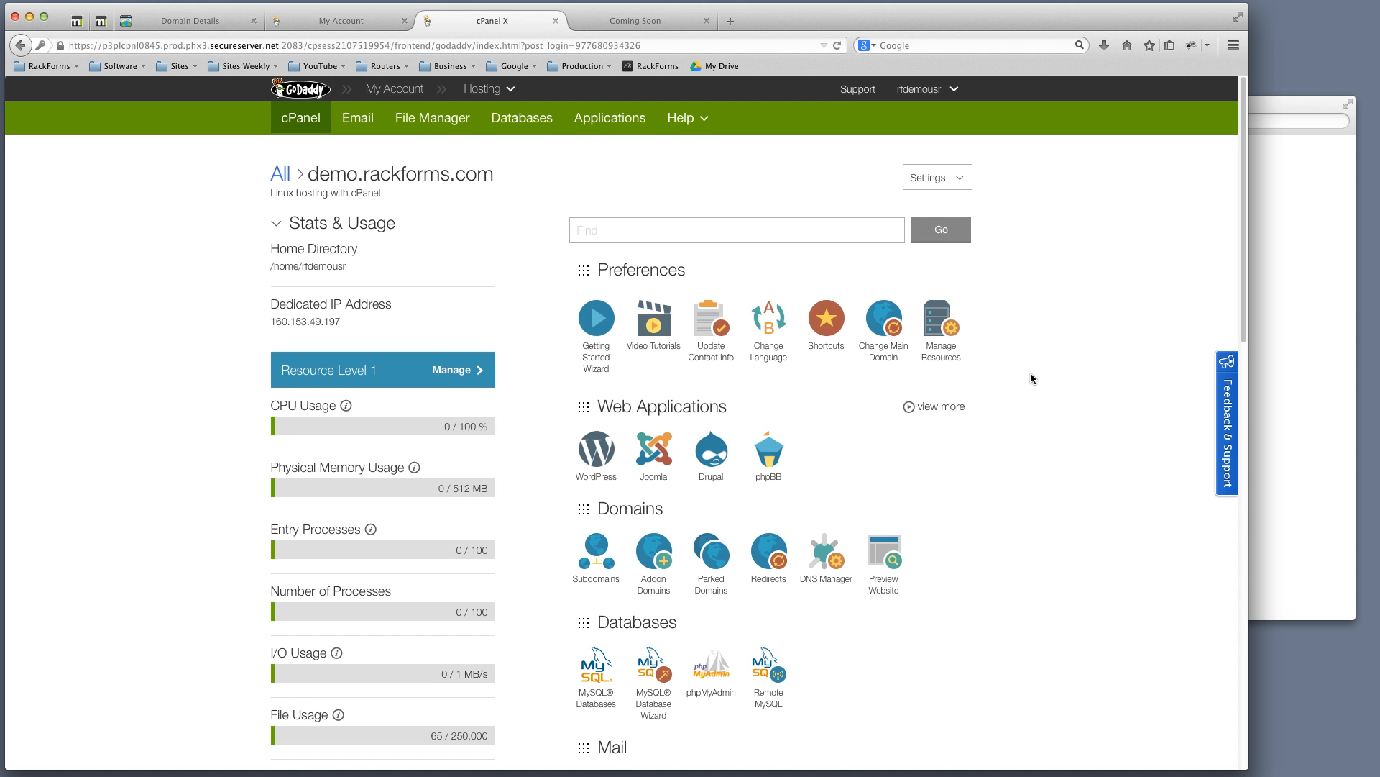
scroll(1031, 379, down, 2)
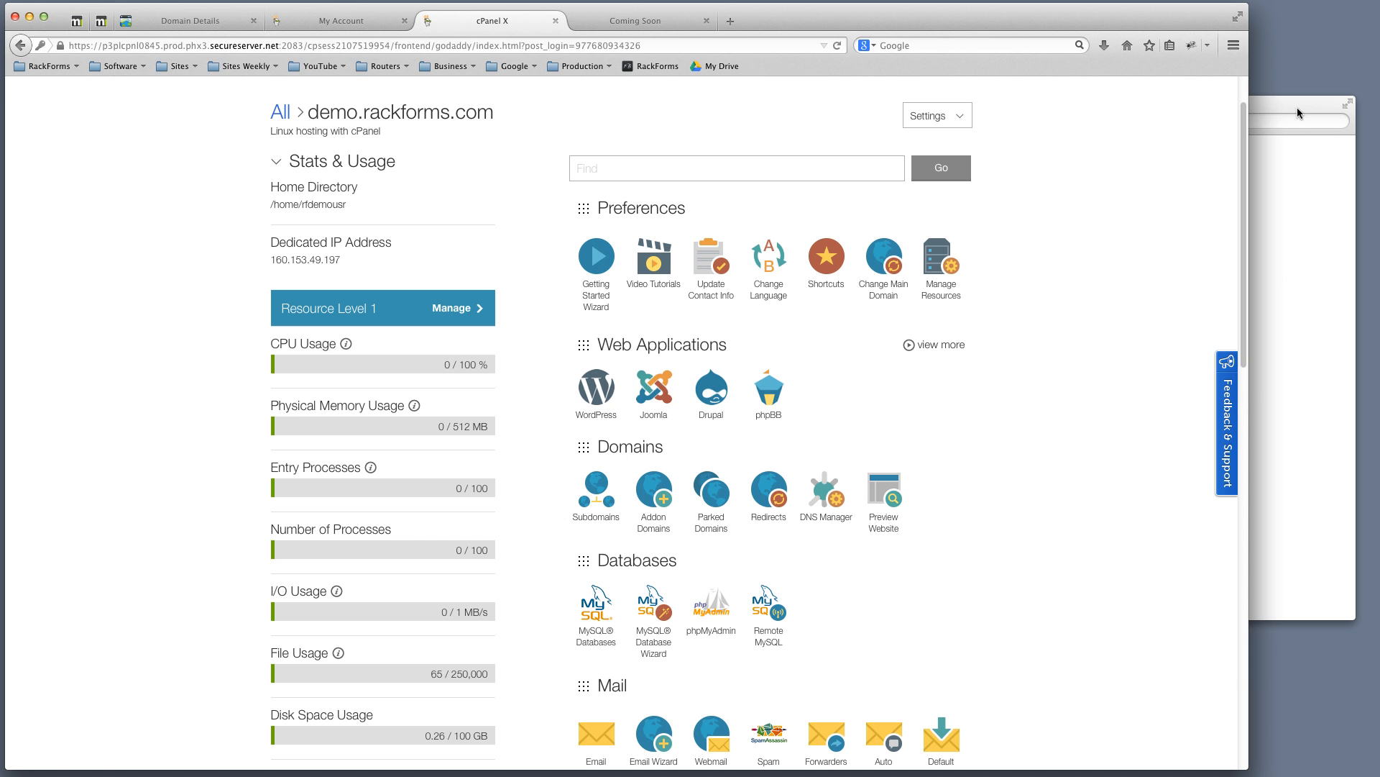
Copy rackforms.zip, user.ini and robots.txt from the demo folder onto the desktop, then switch back to Firefox
drag(1300, 106, 1232, 161)
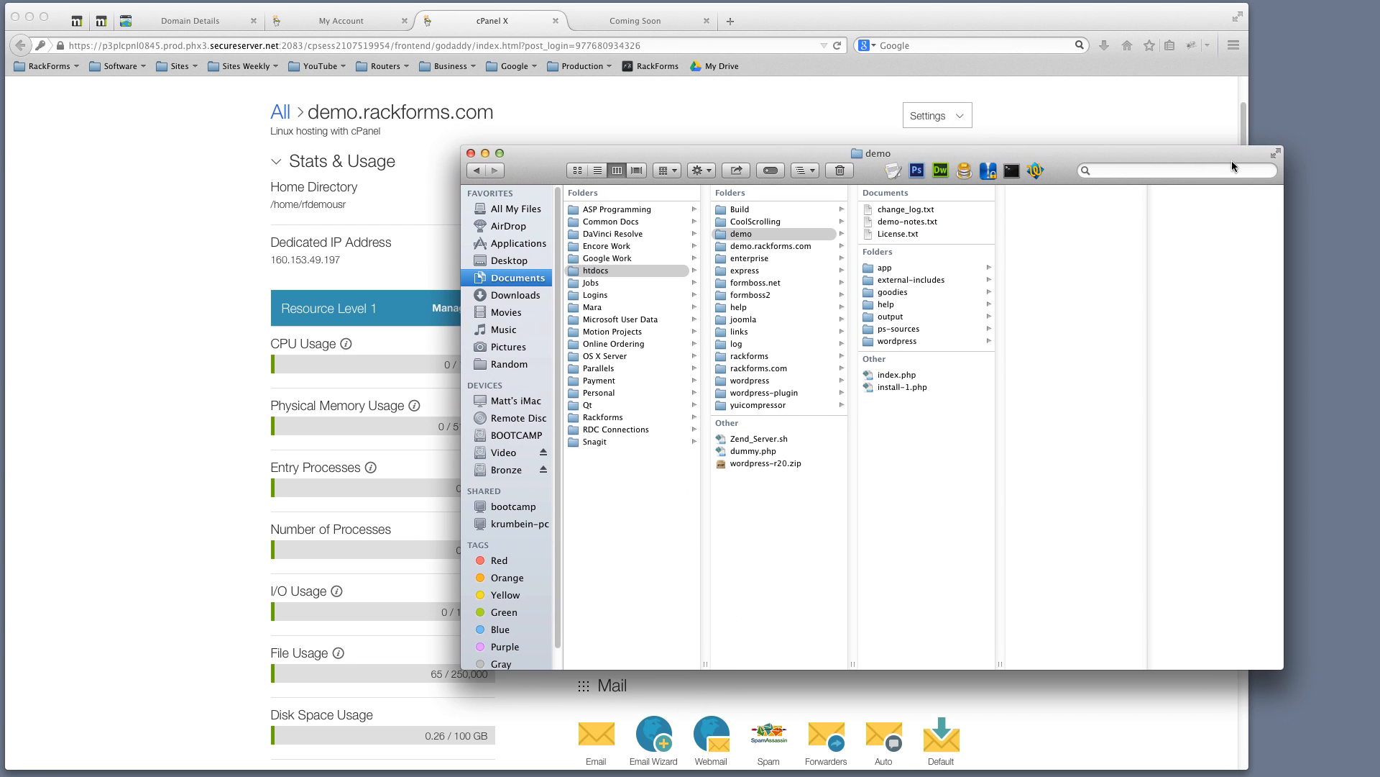
drag(1379, 253, 1326, 178)
click(1286, 106)
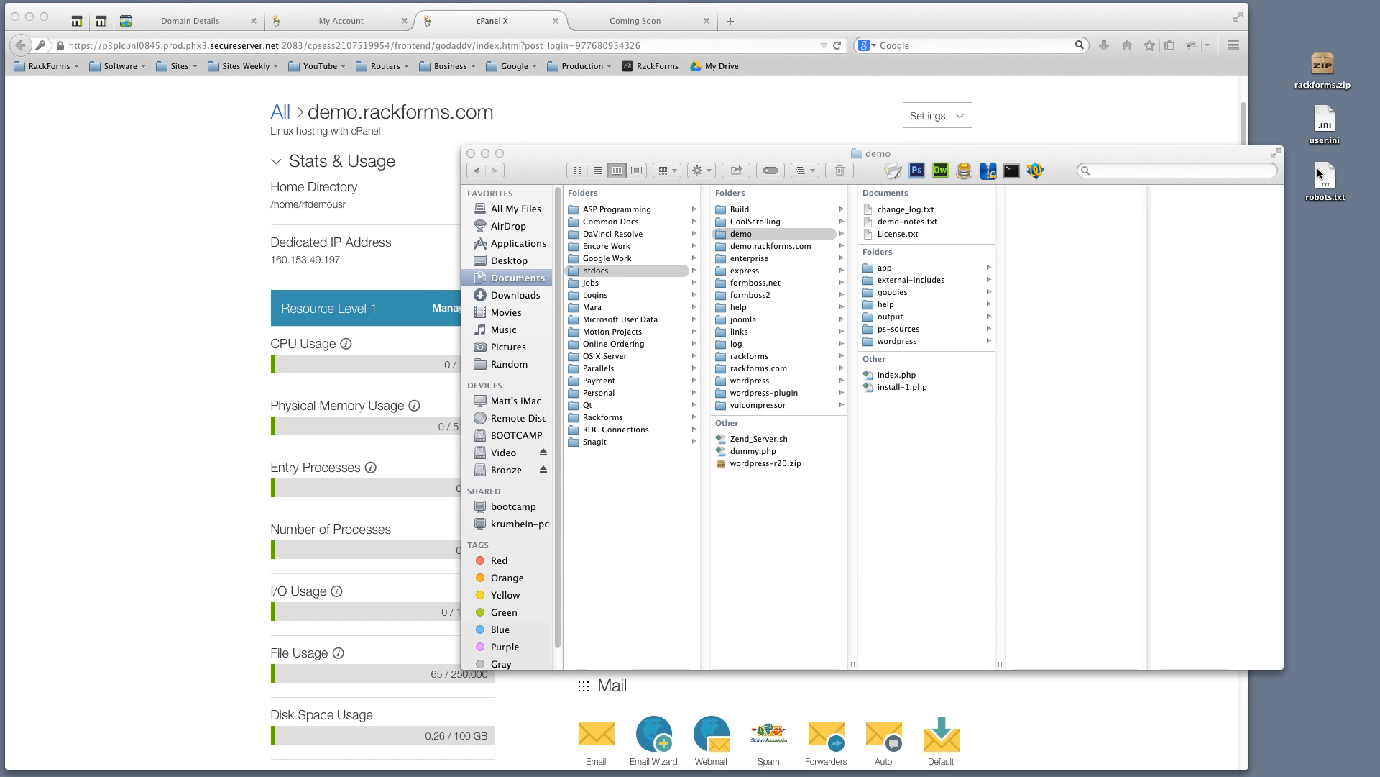
click(1208, 119)
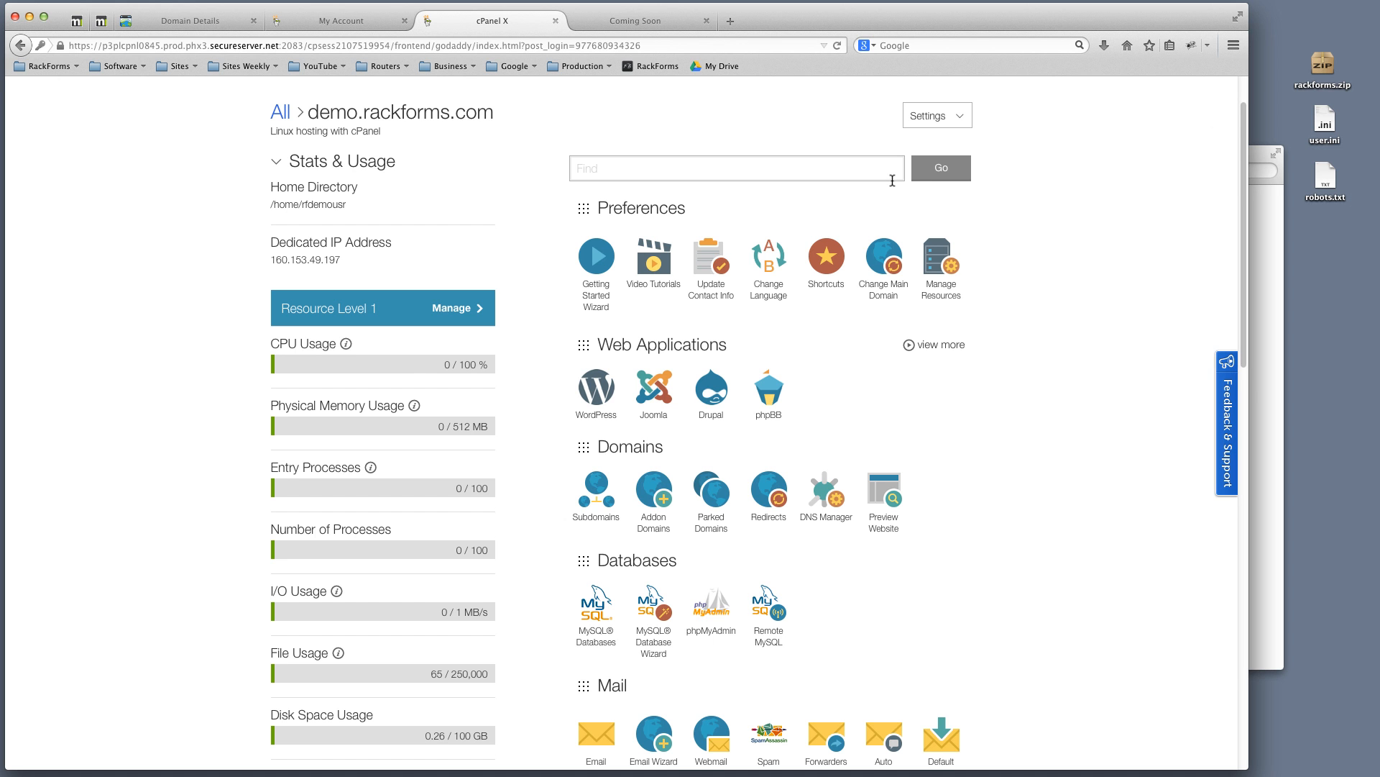
Scroll down to the Files section and launch File Manager
scroll(1011, 345, down, 5)
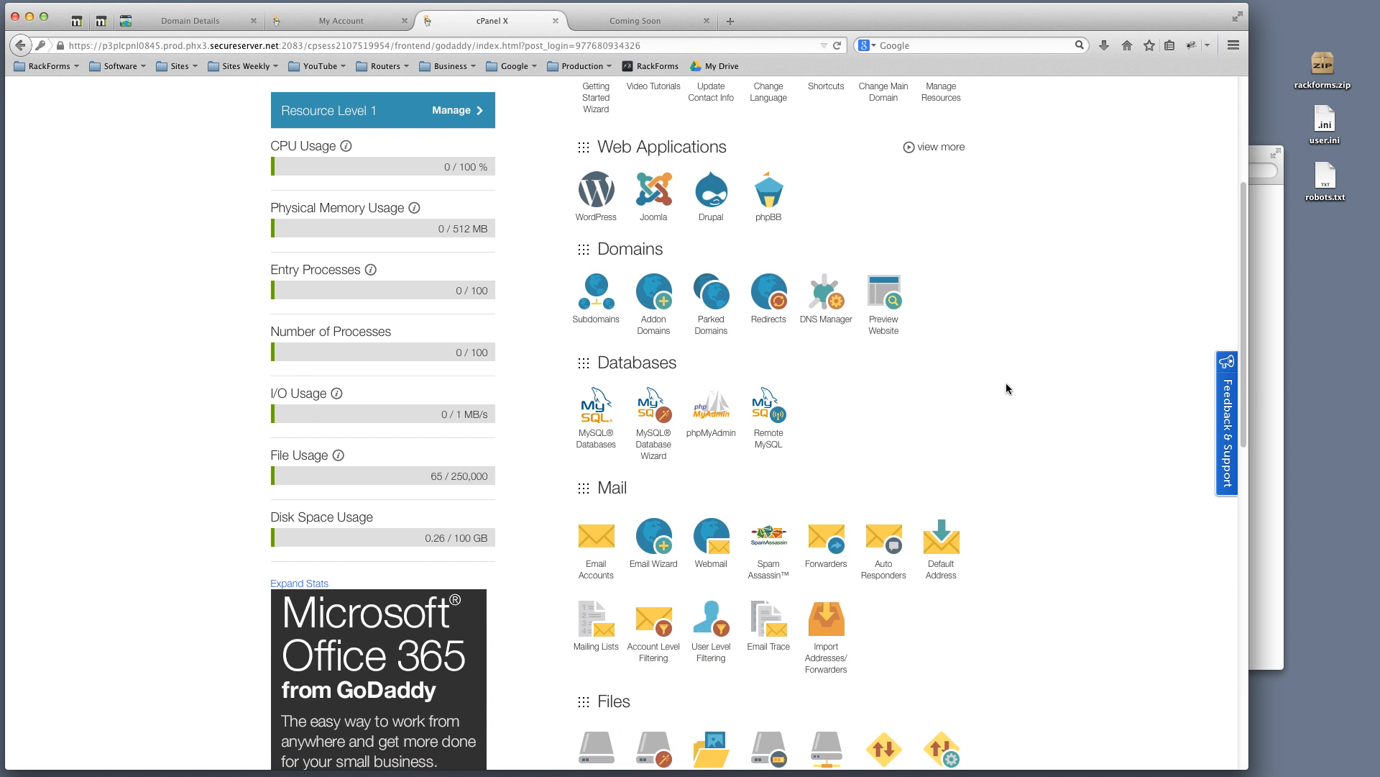
scroll(1000, 384, up, 7)
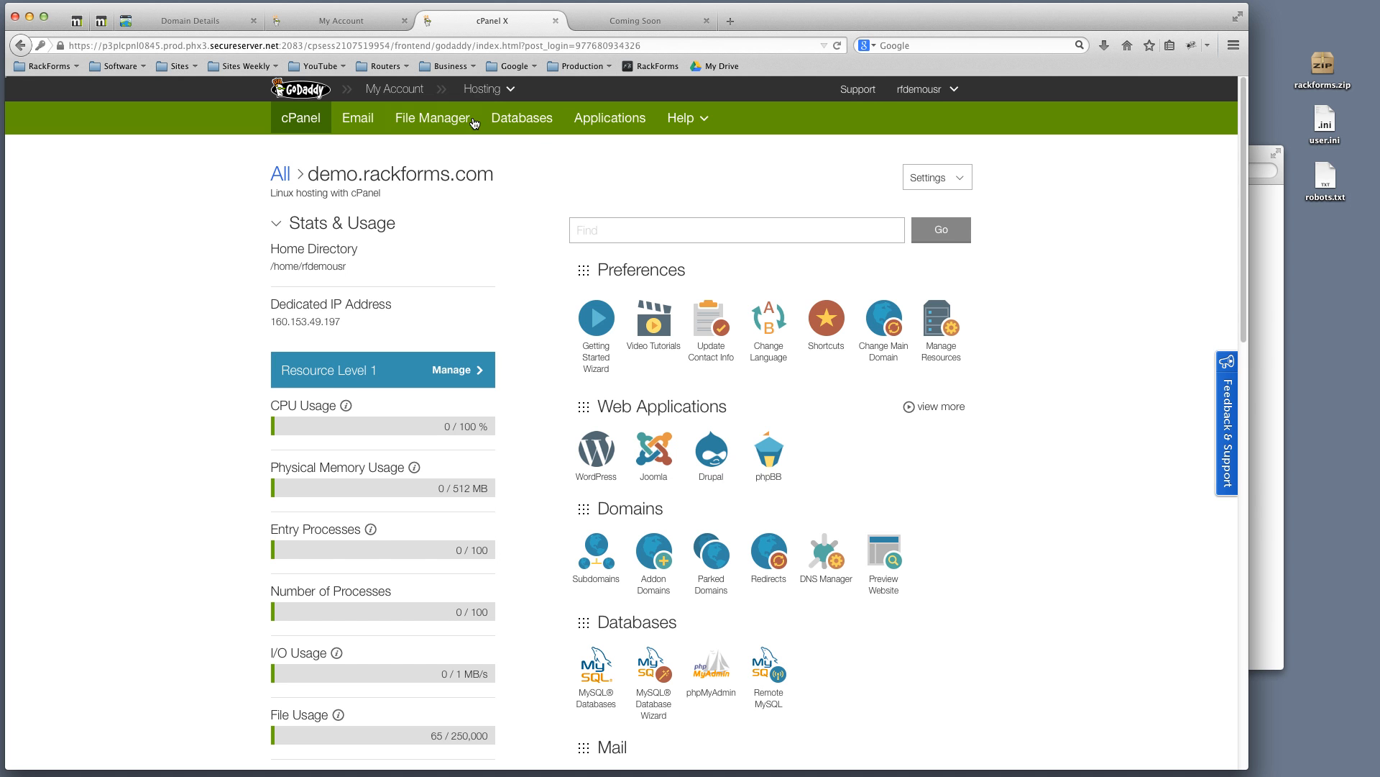
scroll(687, 489, down, 4)
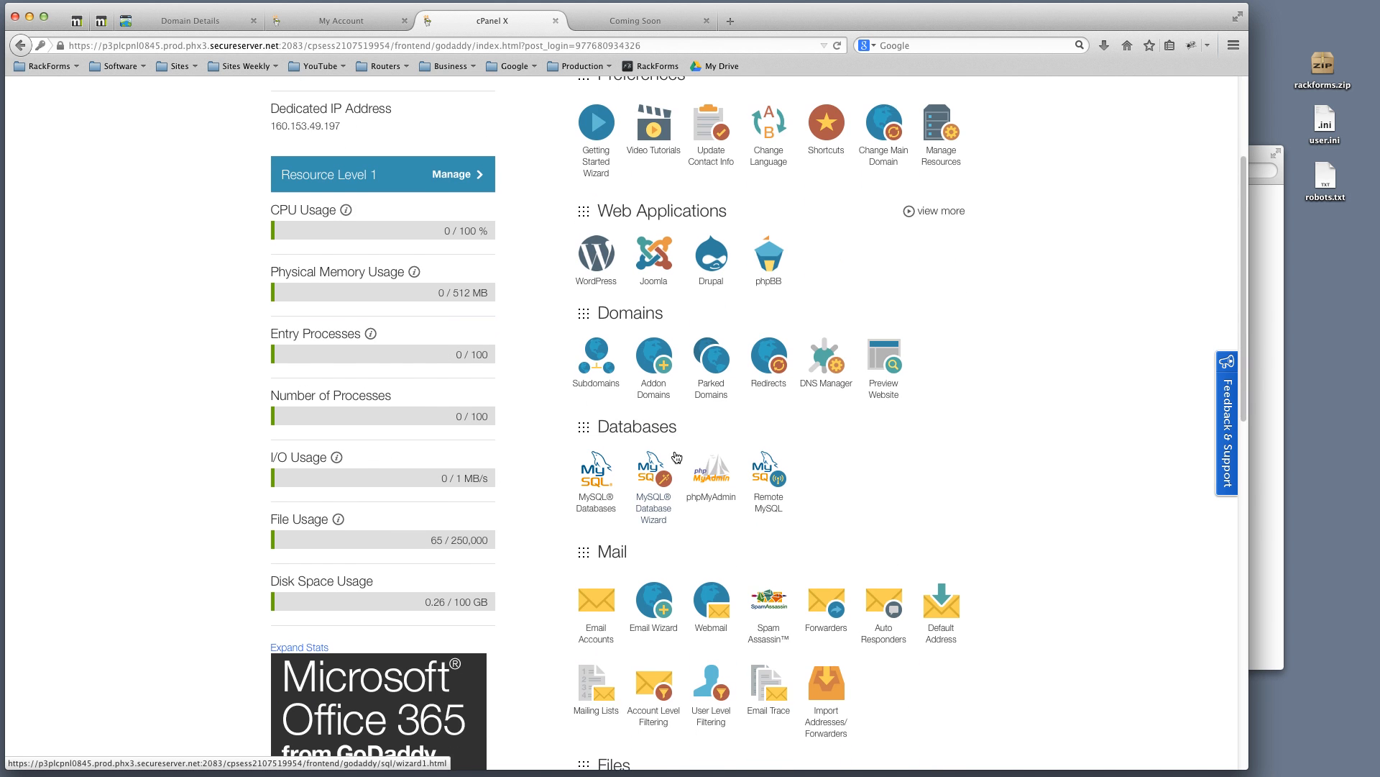
scroll(689, 487, down, 3)
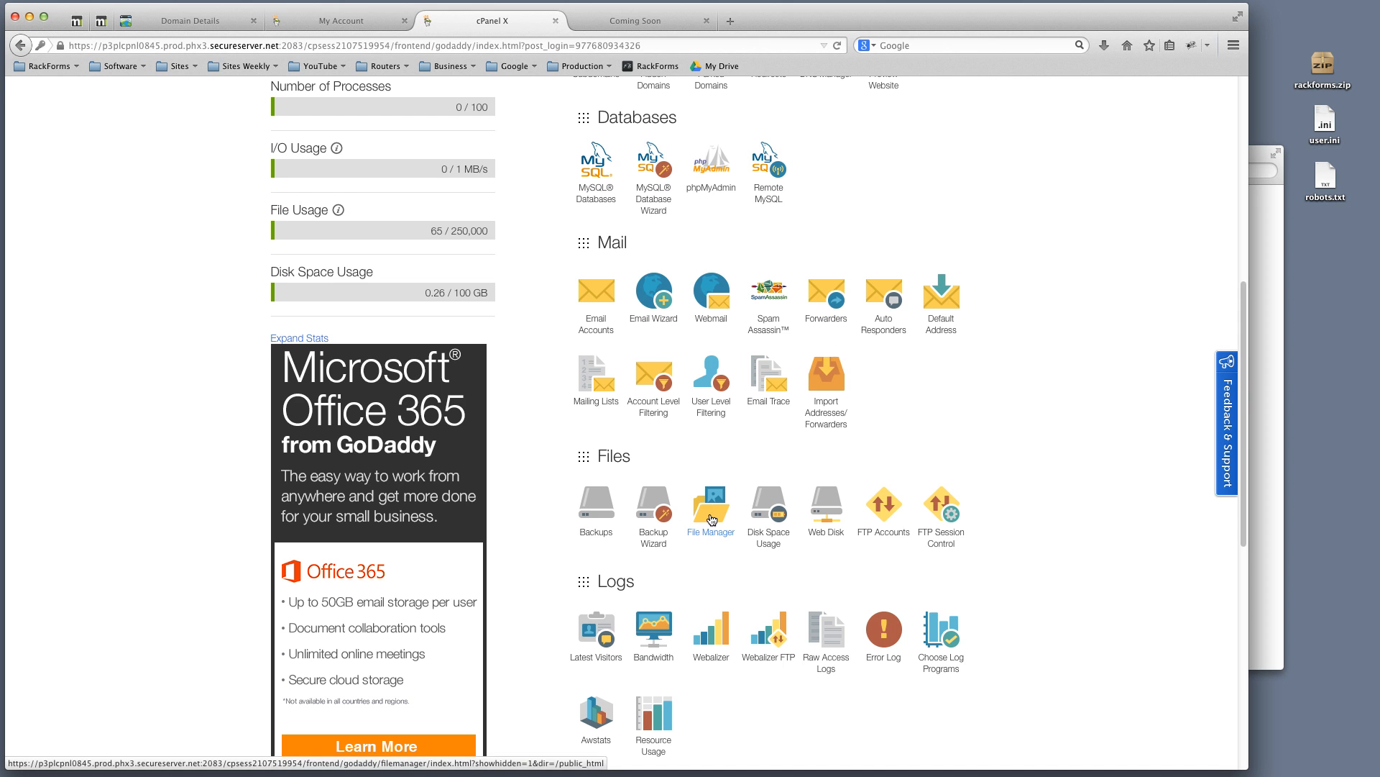
click(712, 520)
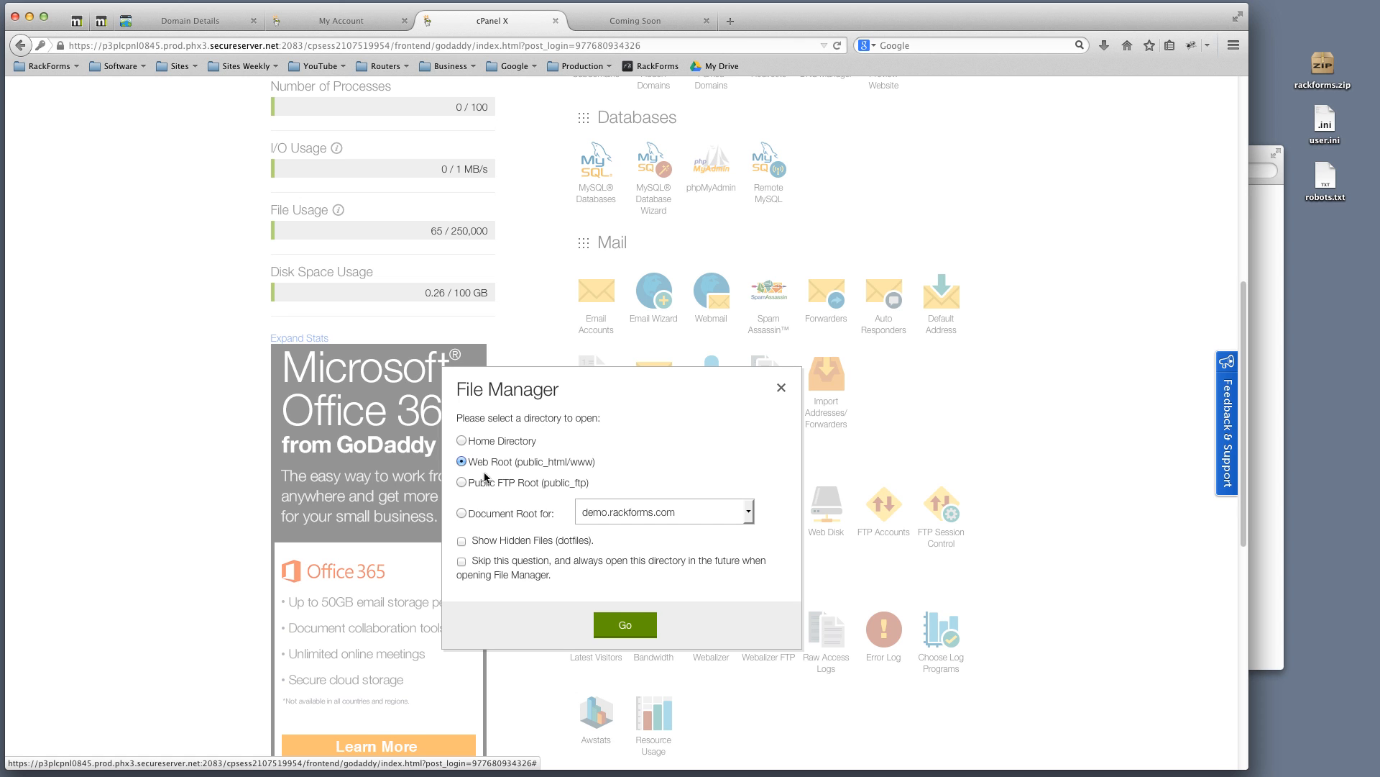
Open File Manager at the Web Root (public_html/www) with Show Hidden Files (dotfiles) enabled
click(463, 544)
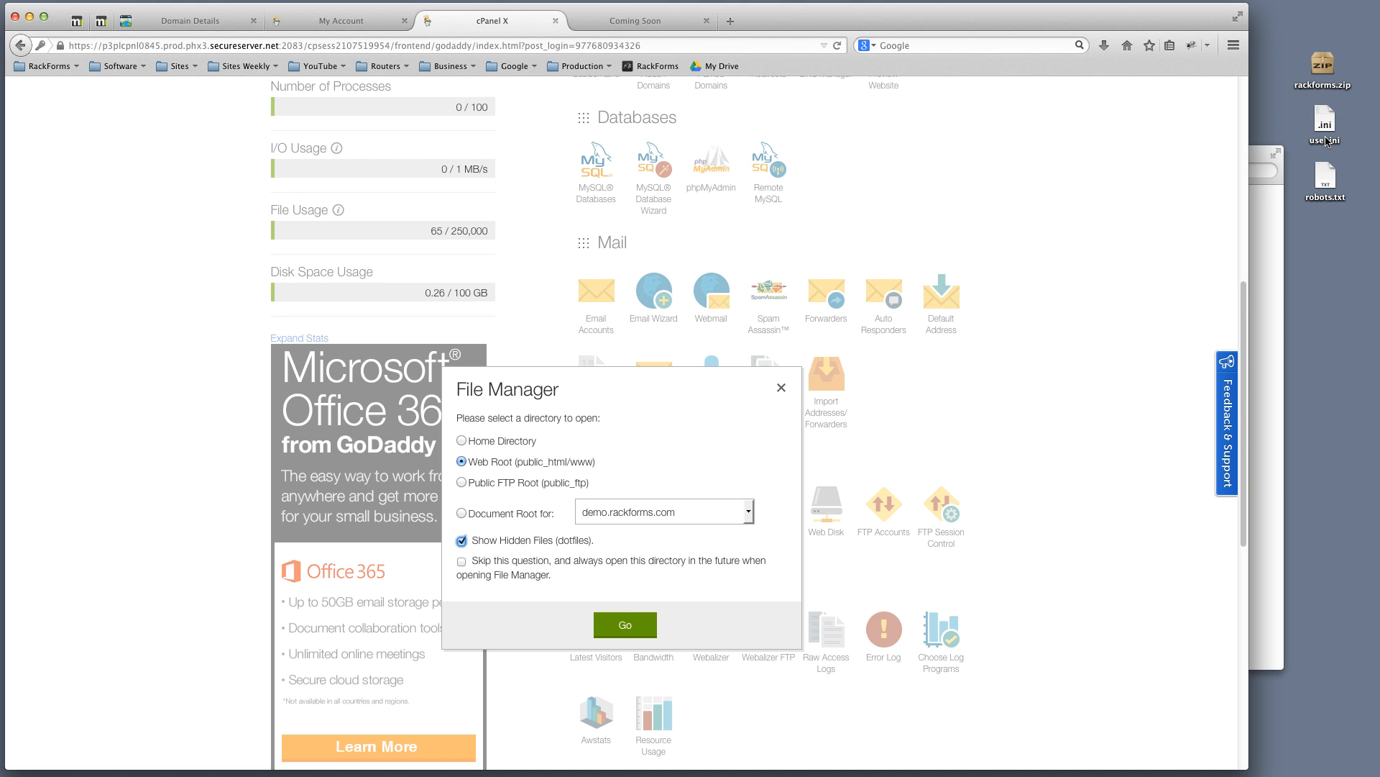
click(623, 625)
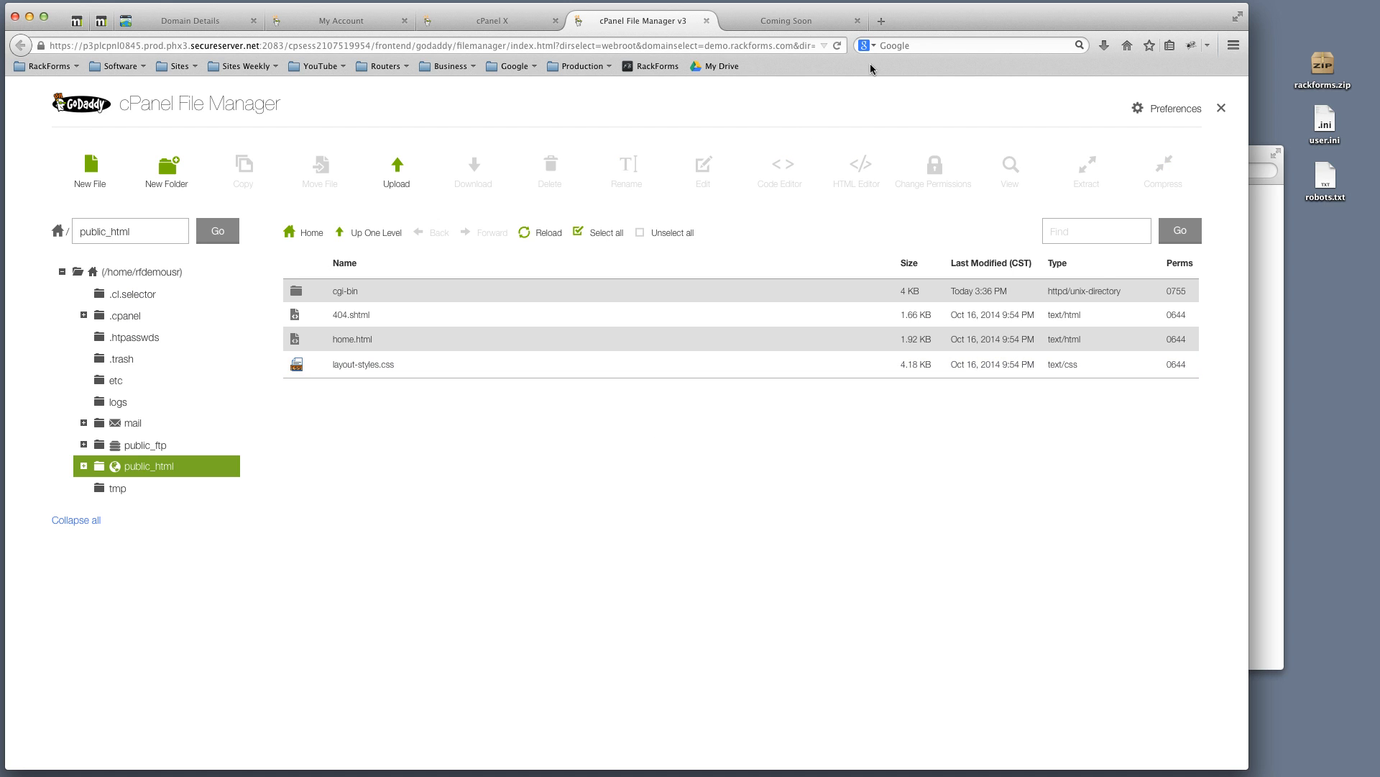
Hide Firefox's Bookmarks Toolbar and open the Upload page for public_html
right_click(946, 22)
click(1017, 79)
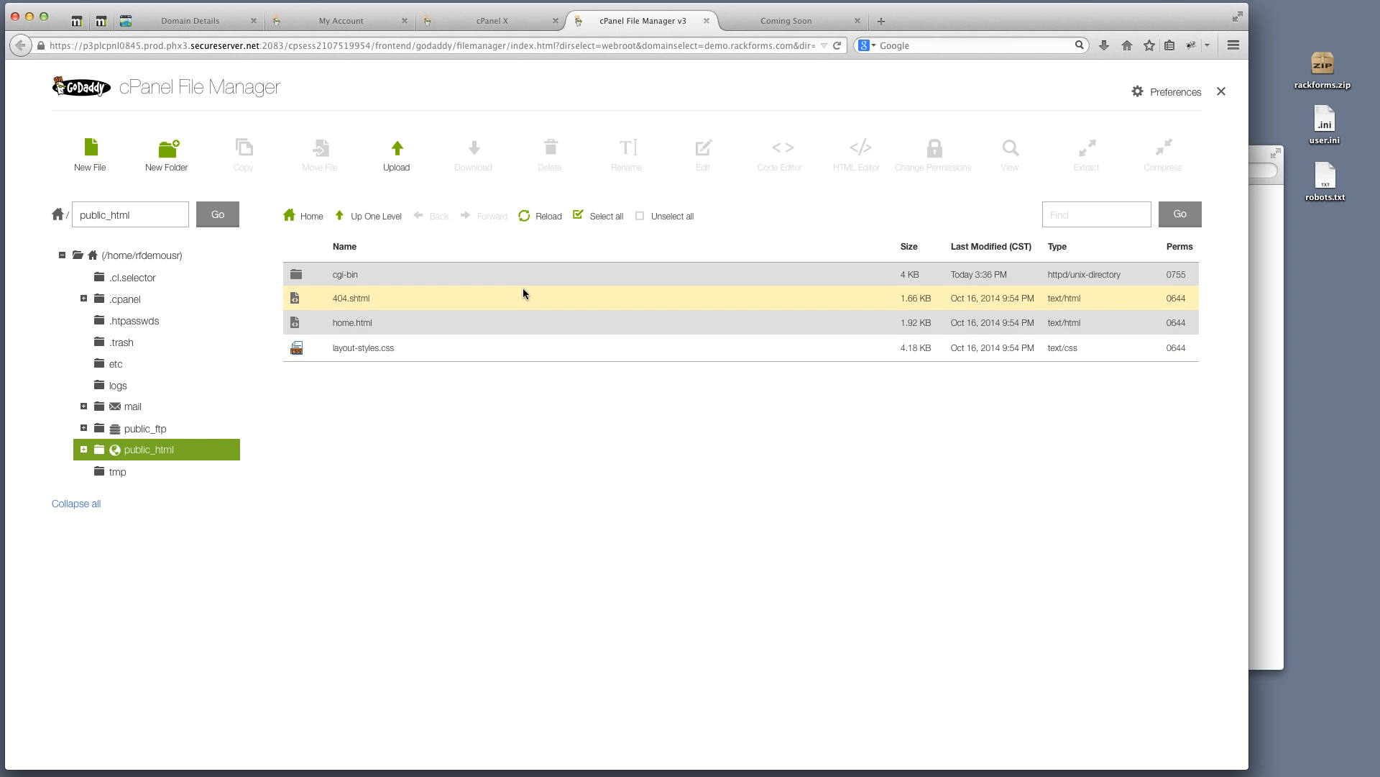
click(397, 154)
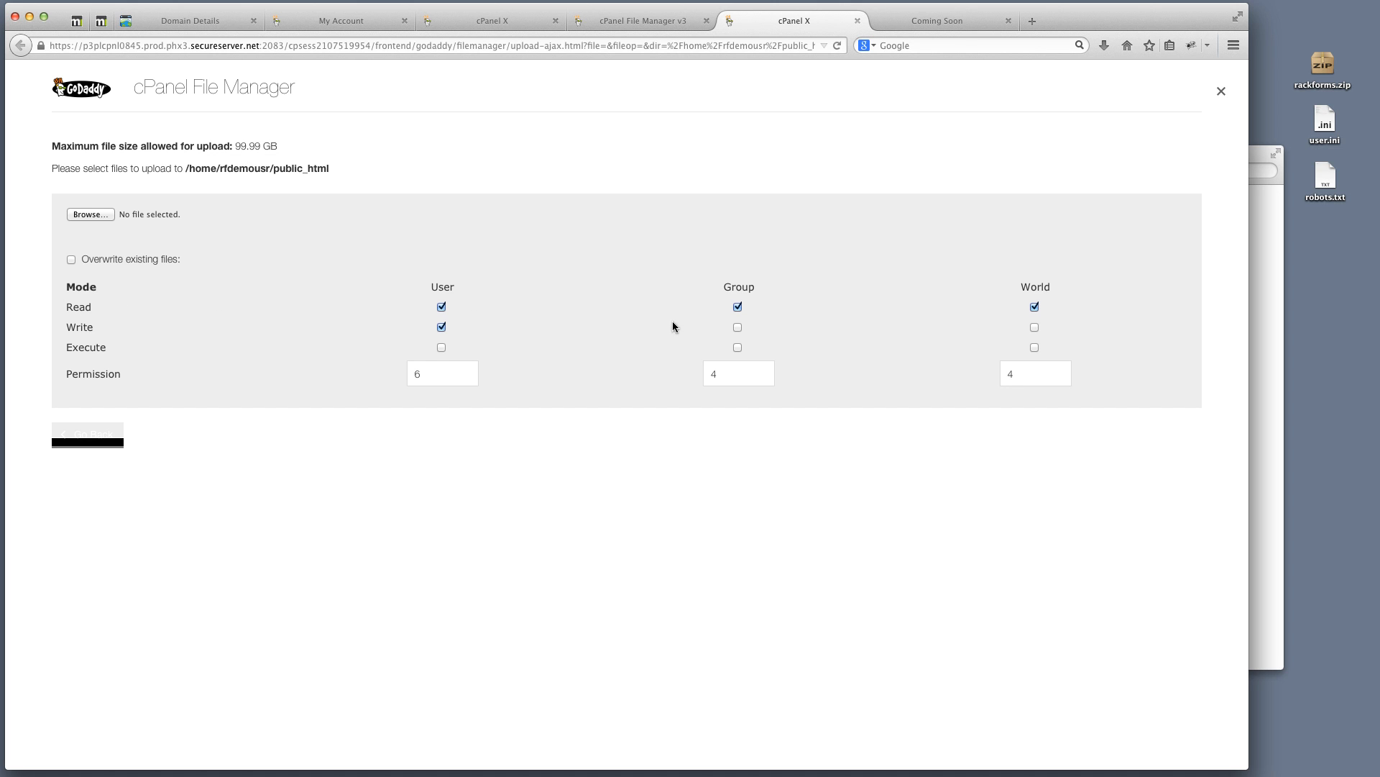
Give Group write access so its upload permission reads 6, then open the Desktop file chooser
click(737, 327)
click(738, 328)
drag(443, 373, 716, 379)
key(Tab)
key(Tab)
click(93, 213)
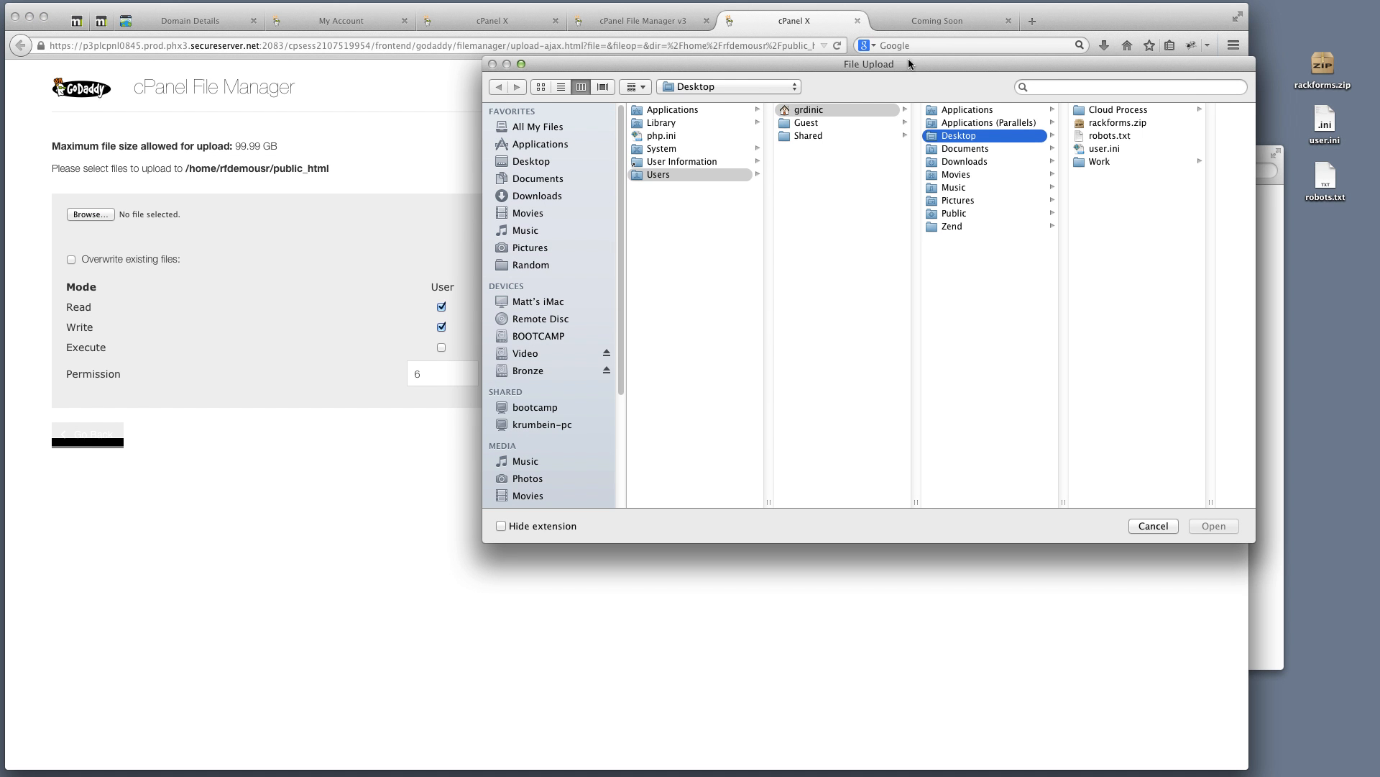
Select rackforms.zip on the Desktop and upload it (17.48 MB) into public_html
drag(909, 63, 815, 81)
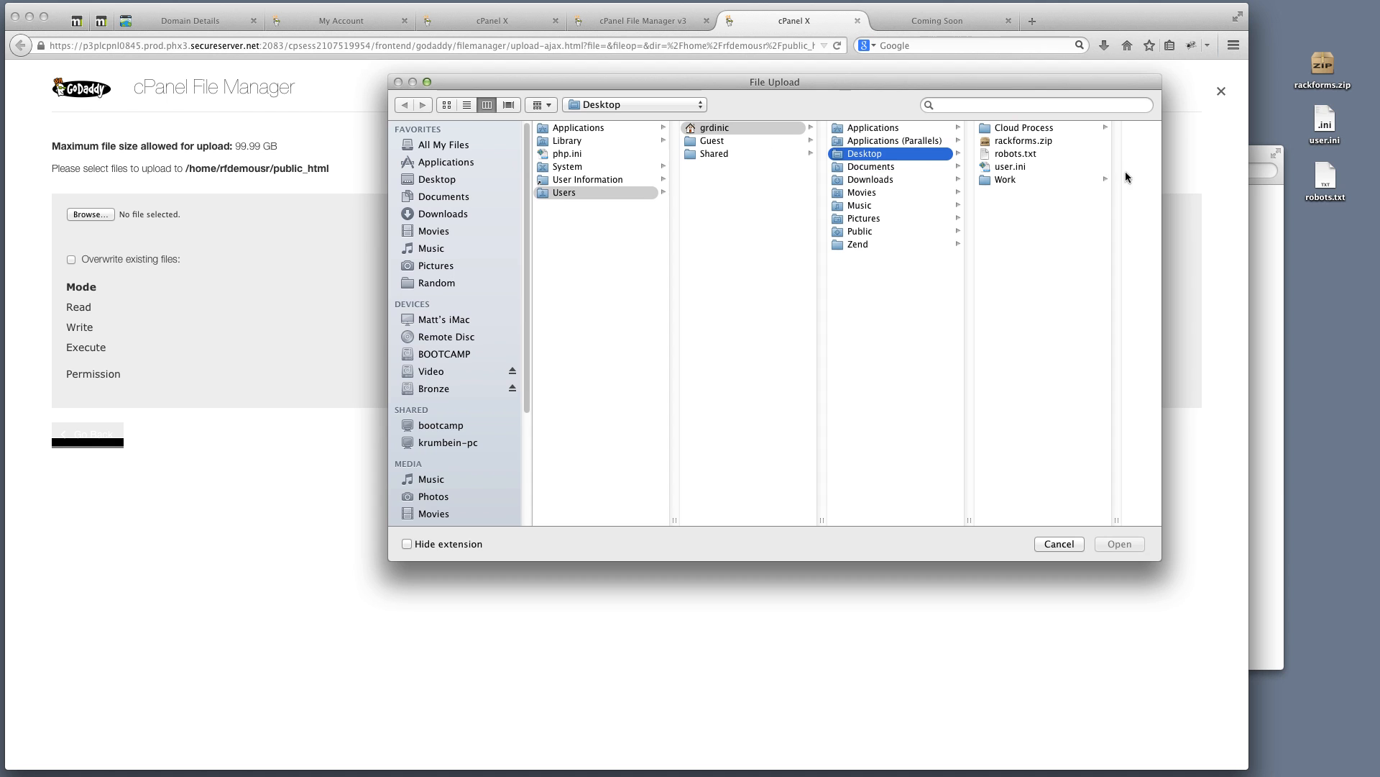
click(1028, 142)
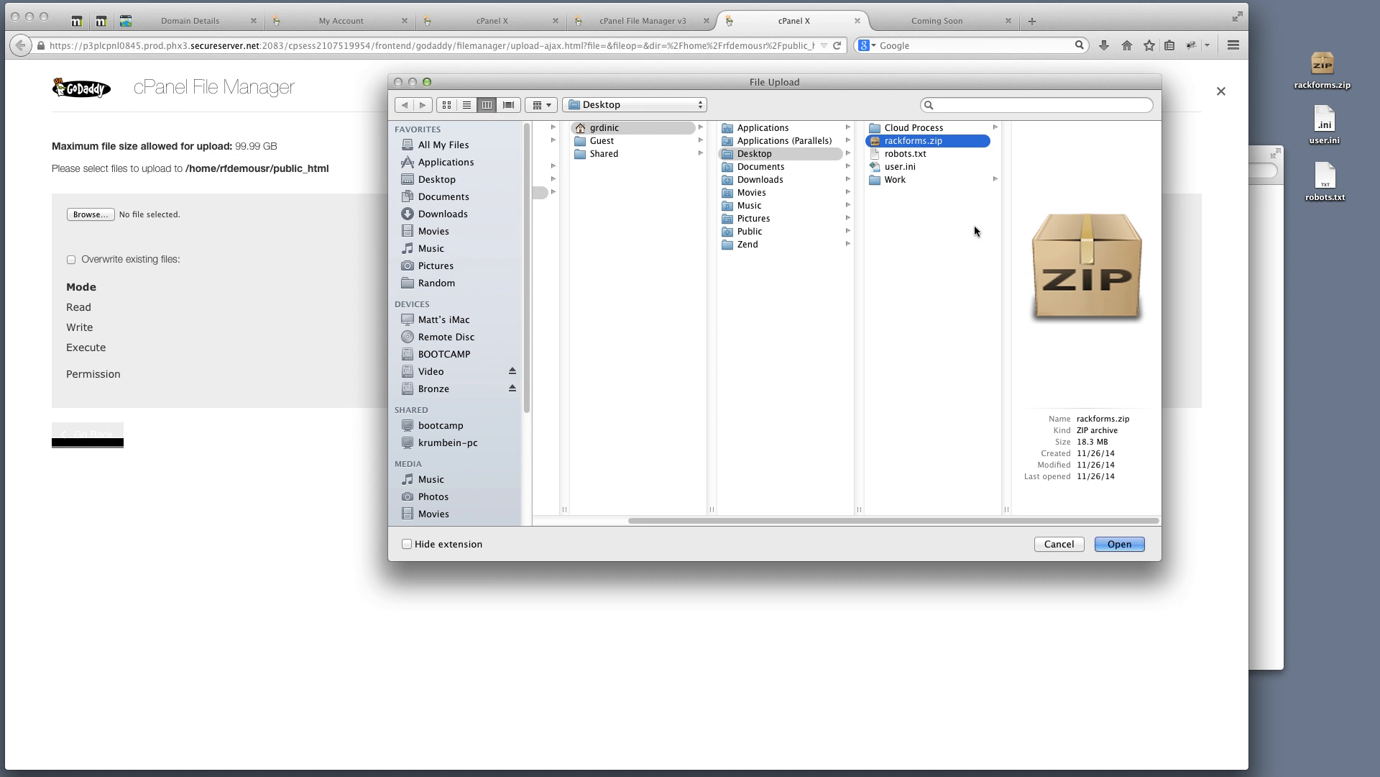
click(1135, 544)
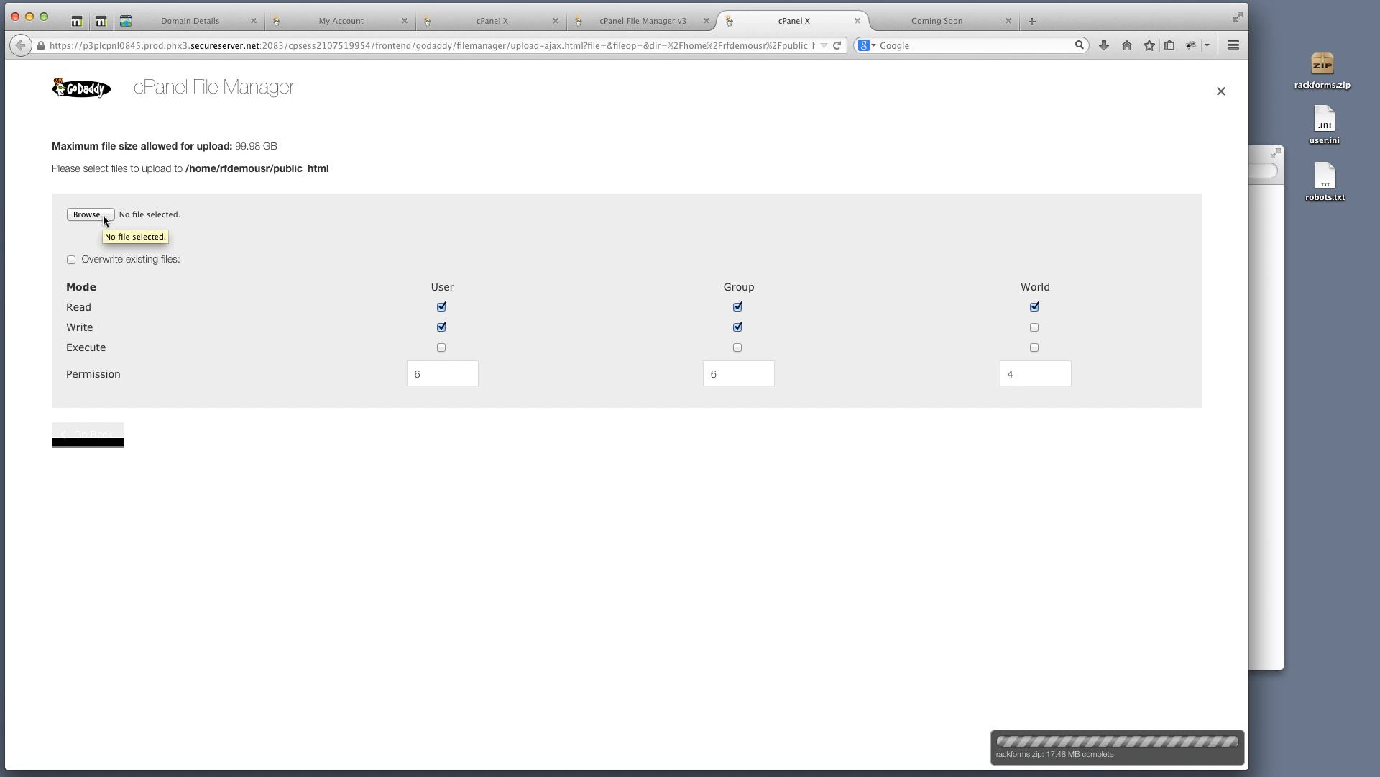
Open the desktop user.ini in BBEdit and drag its window into view over the browser
click(1325, 125)
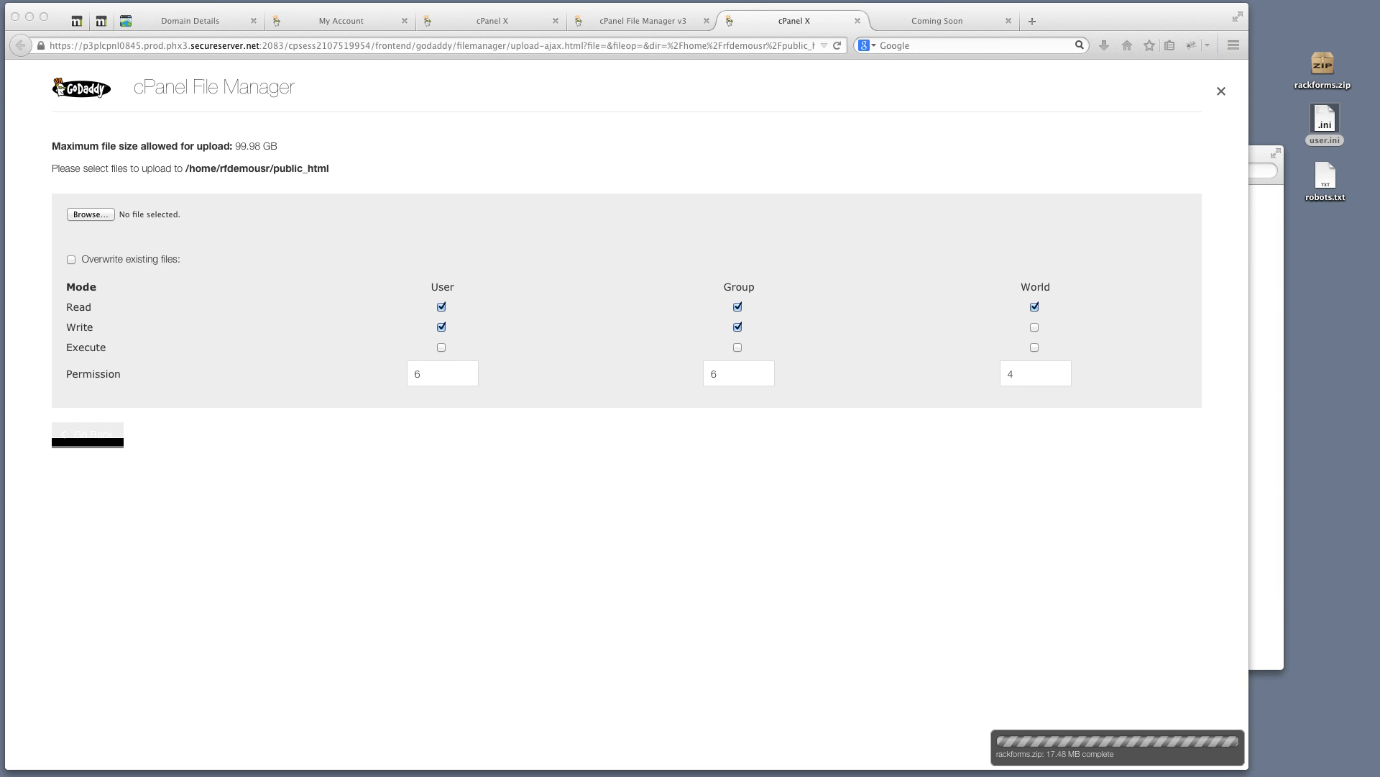
drag(2, 114, 502, 63)
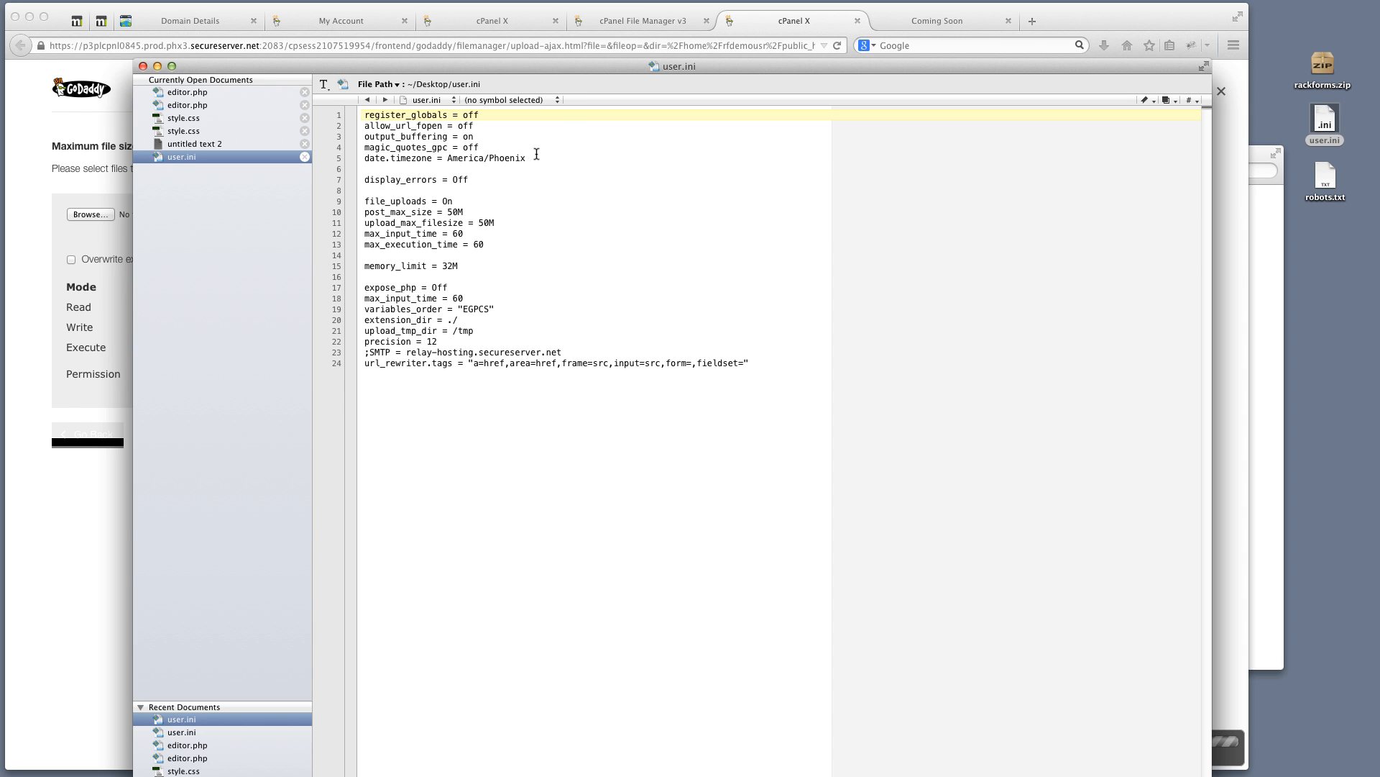
Highlight the first user.ini settings: allow_url_fopen off, output_buffering on, magic_quotes_gpc
drag(531, 154, 321, 98)
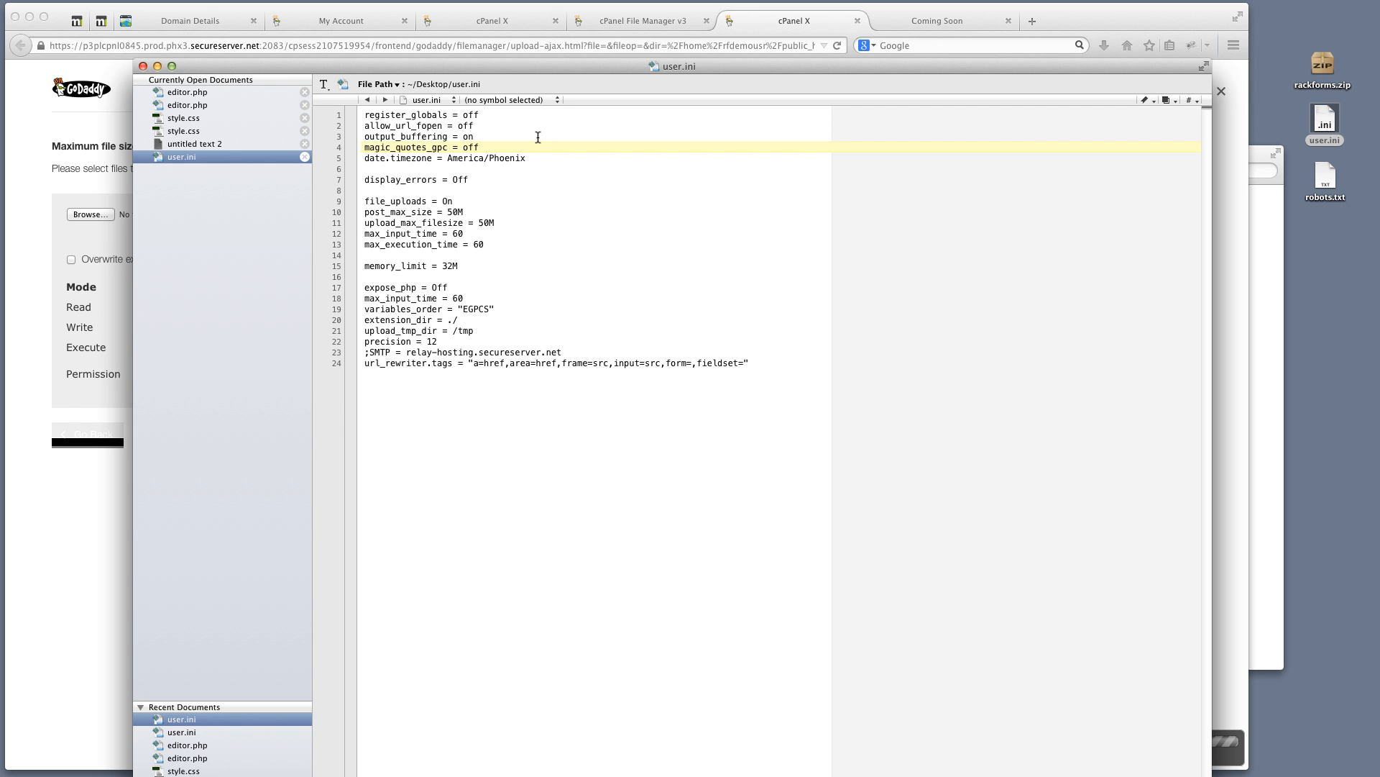
double_click(472, 126)
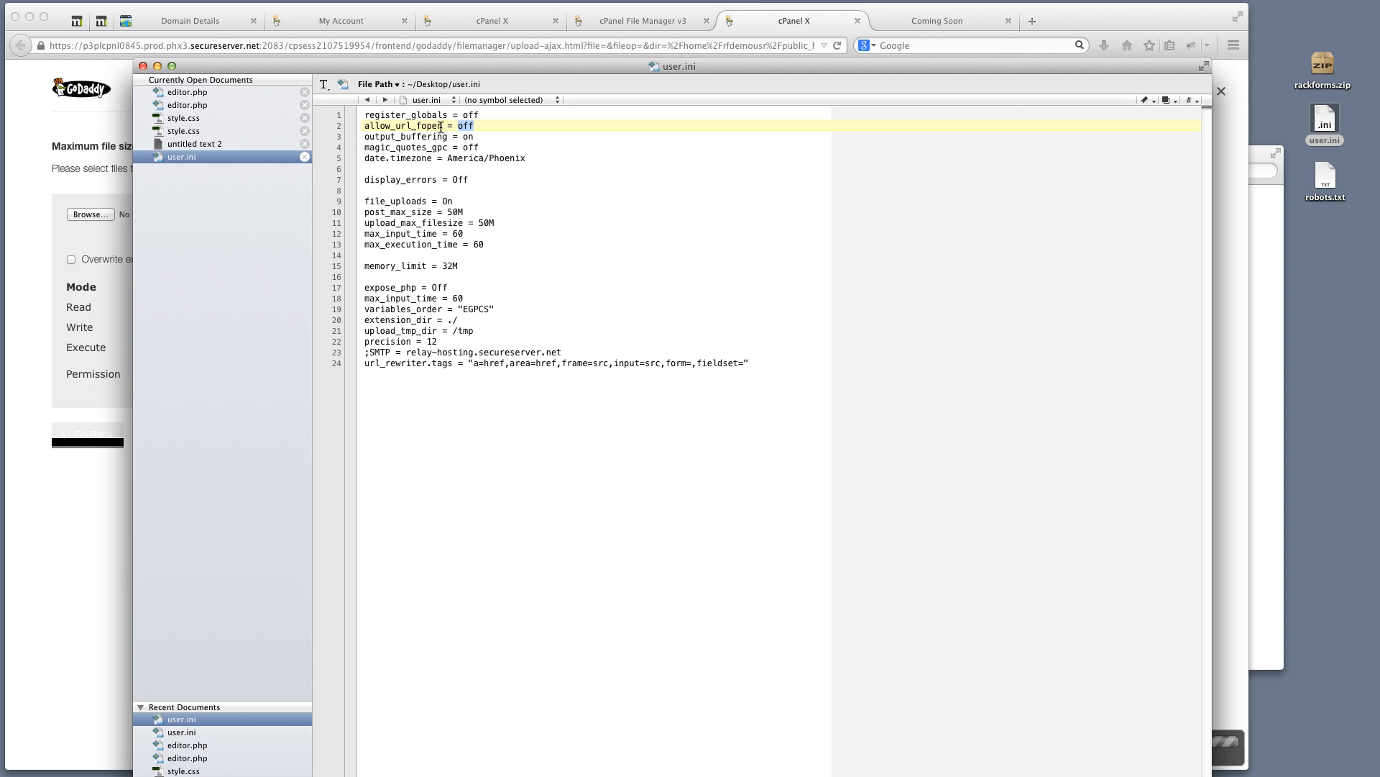
click(471, 126)
triple_click(471, 127)
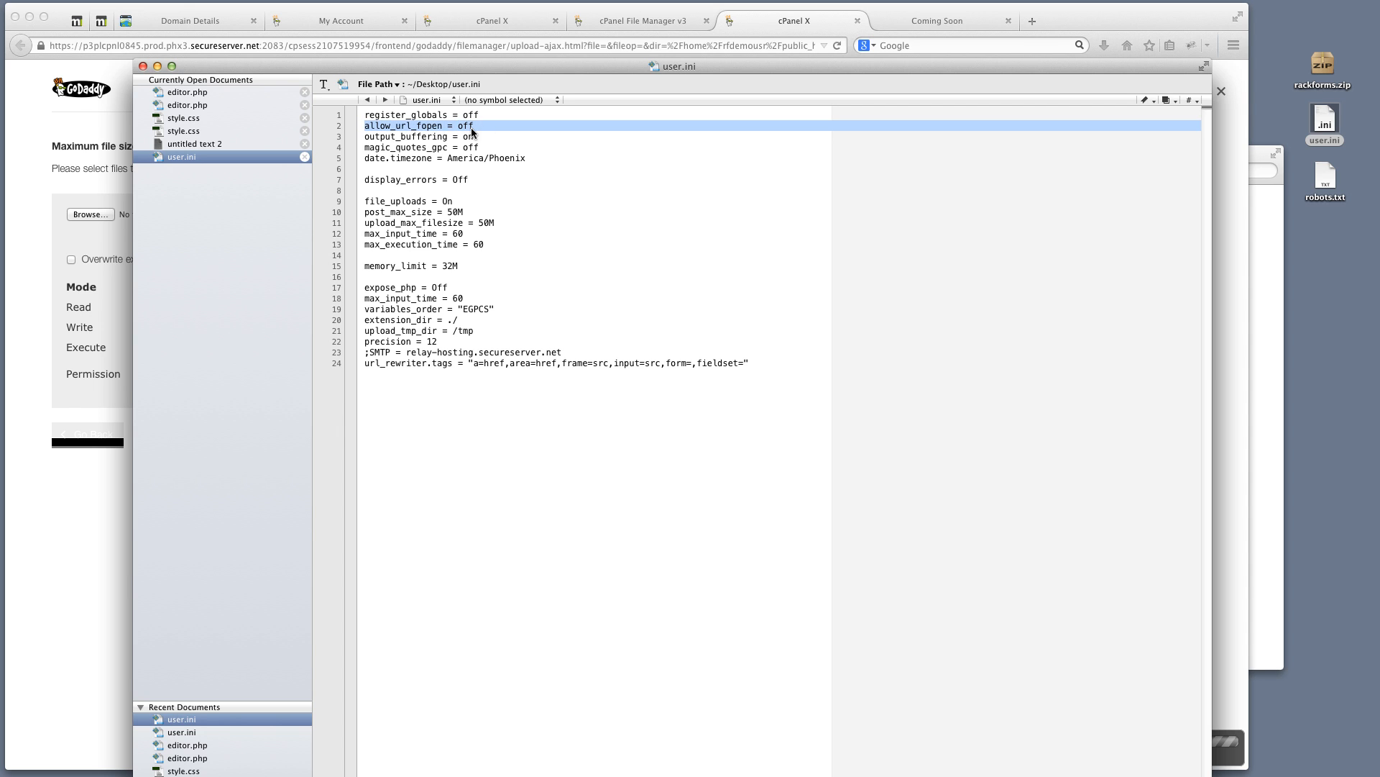
double_click(465, 136)
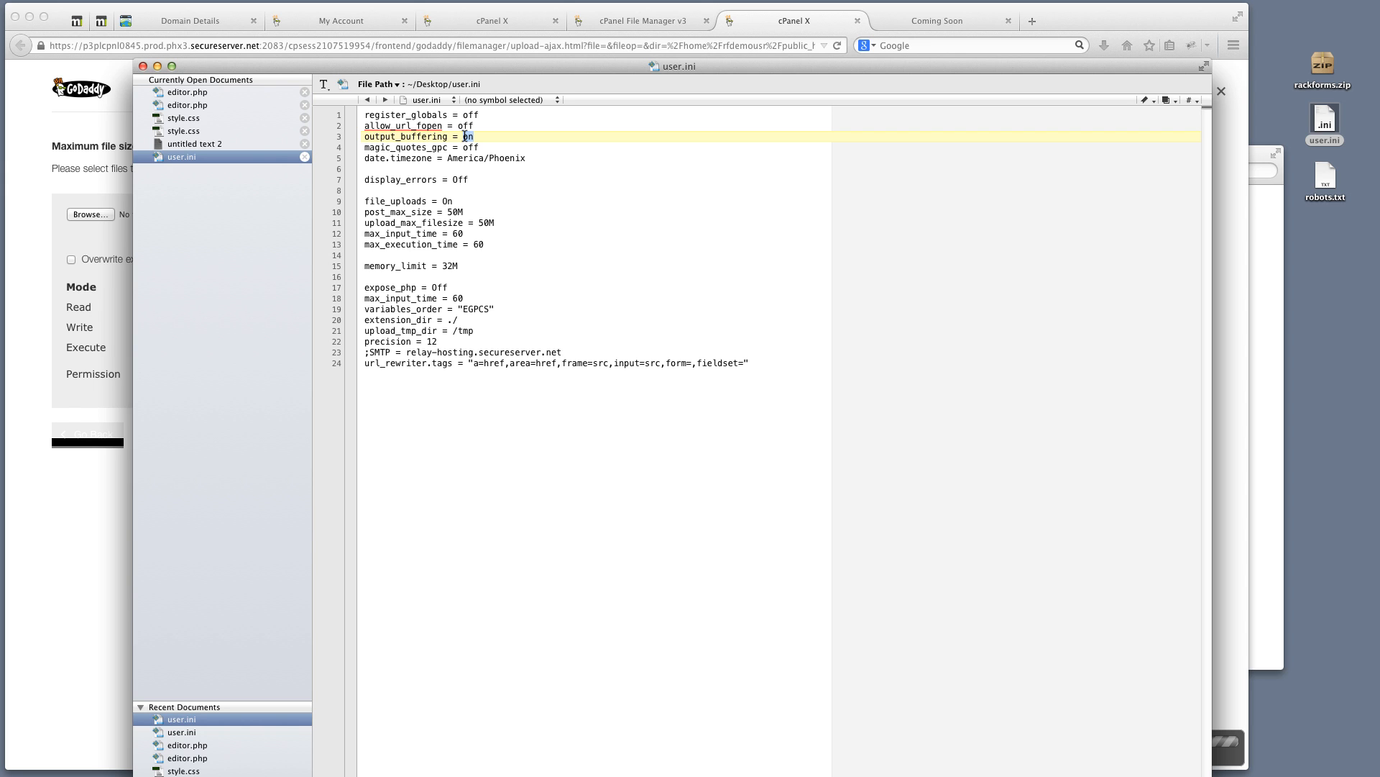
double_click(446, 147)
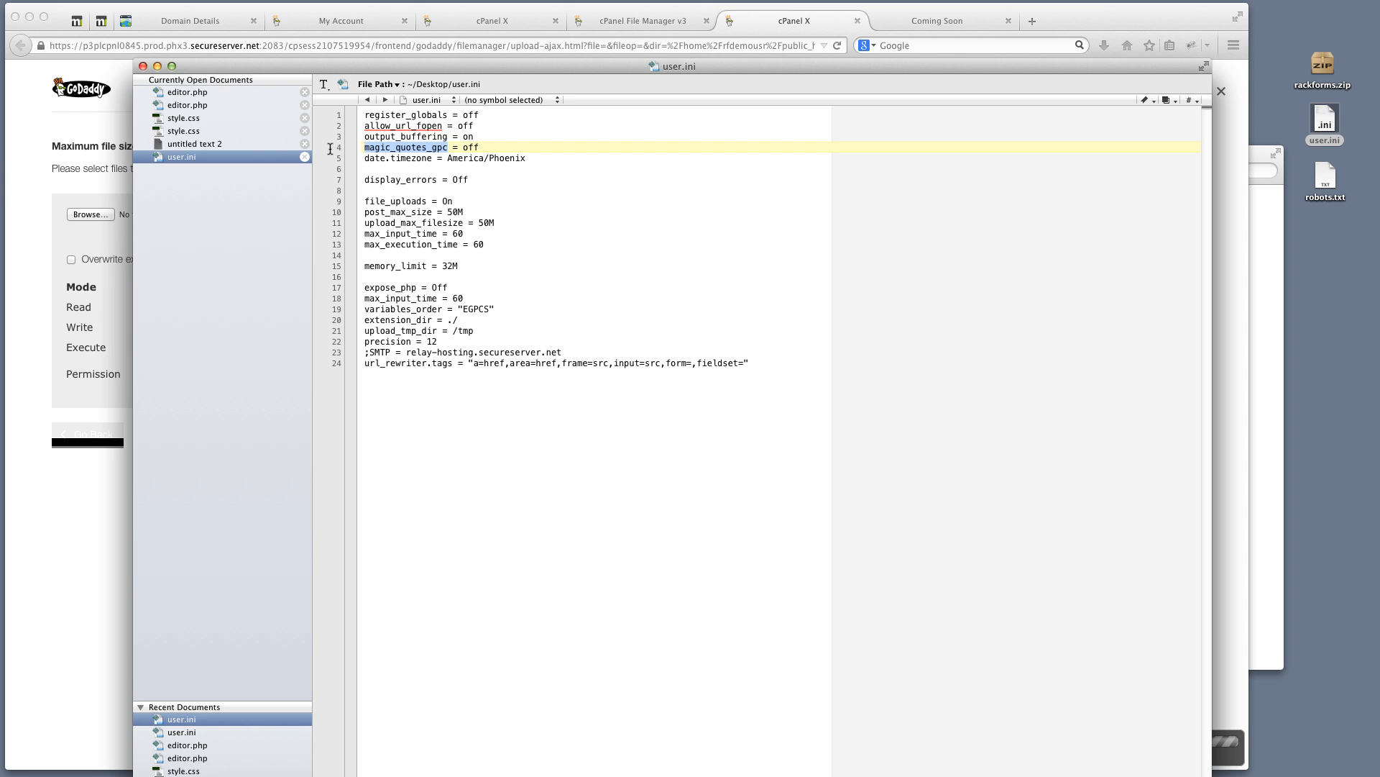
Highlight the America/Phoenix timezone, display_errors, upload limits and memory_limit, then close user.ini
drag(532, 158, 448, 160)
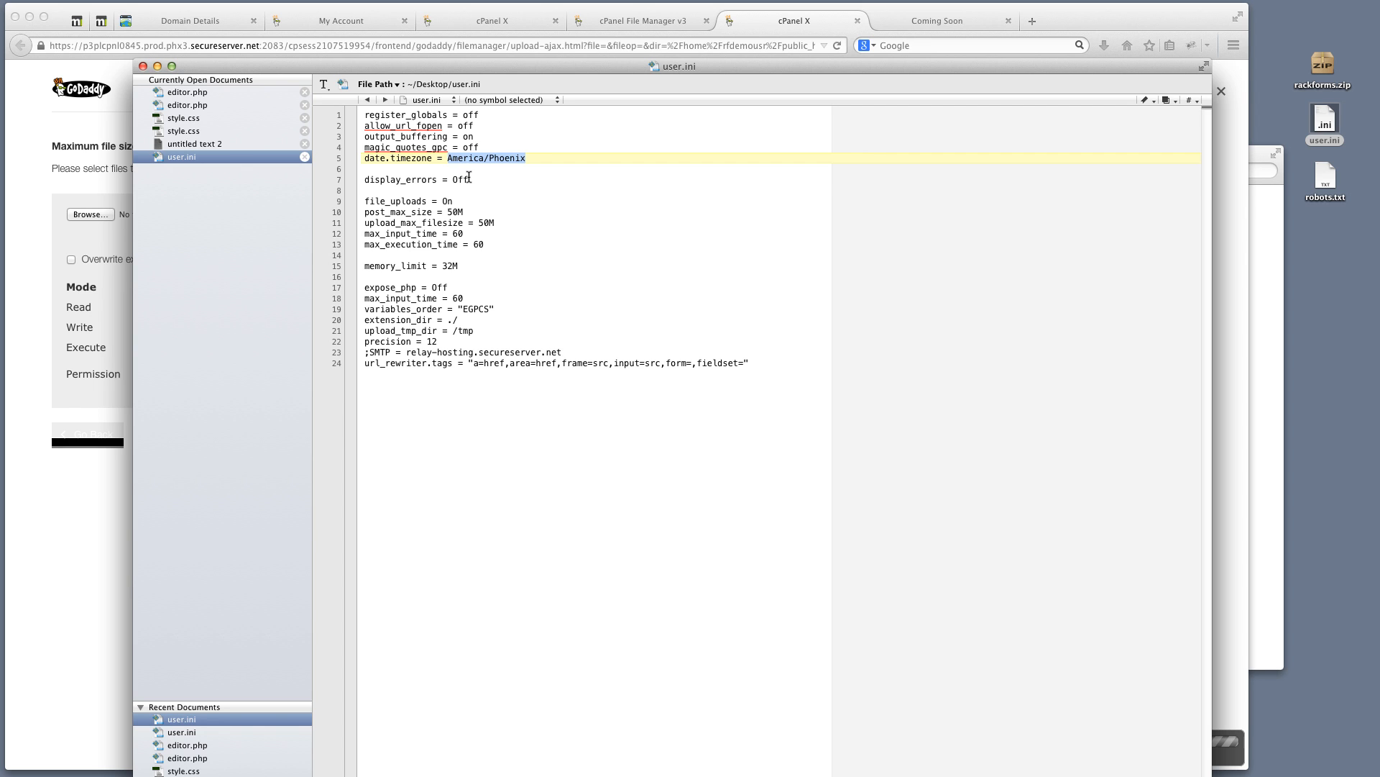
drag(469, 180, 347, 178)
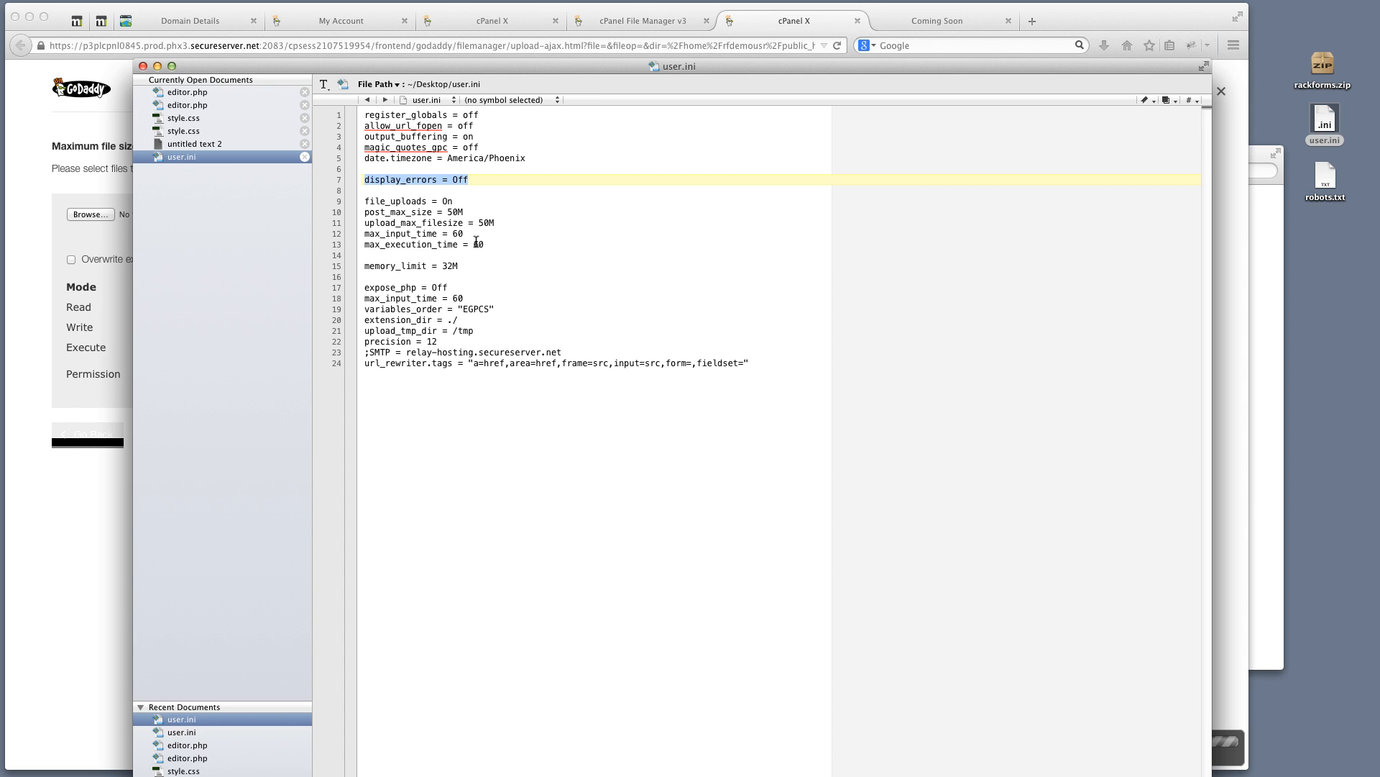
drag(485, 245, 351, 205)
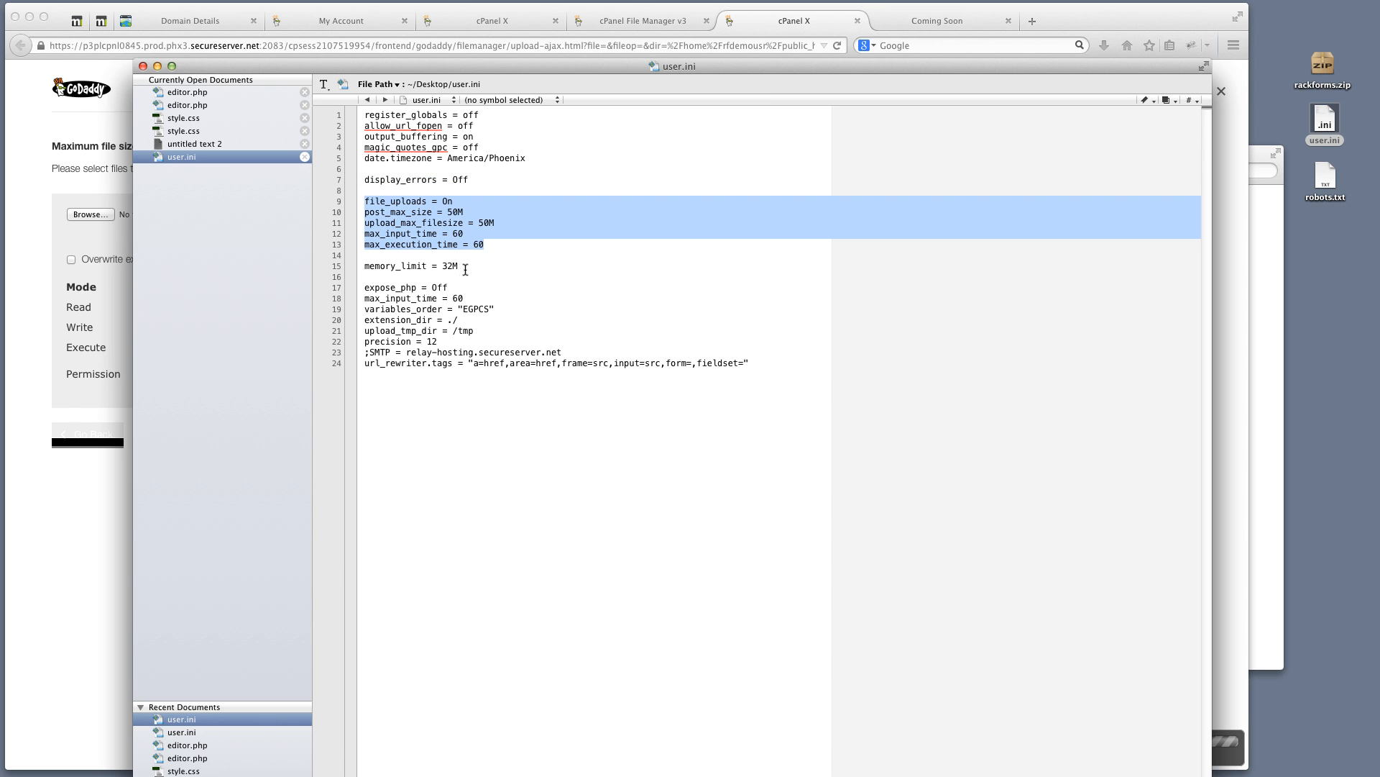
drag(458, 266, 346, 267)
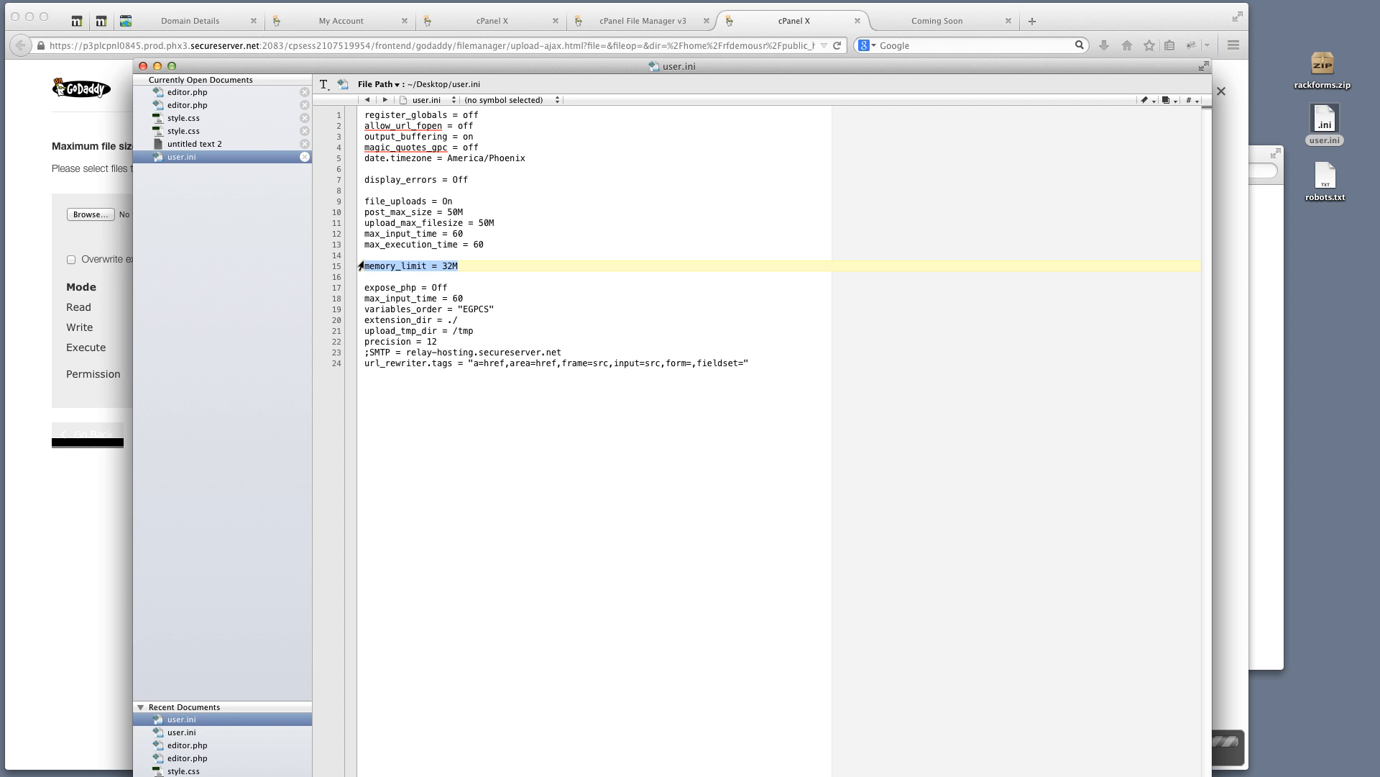
click(304, 157)
drag(426, 63, 374, 776)
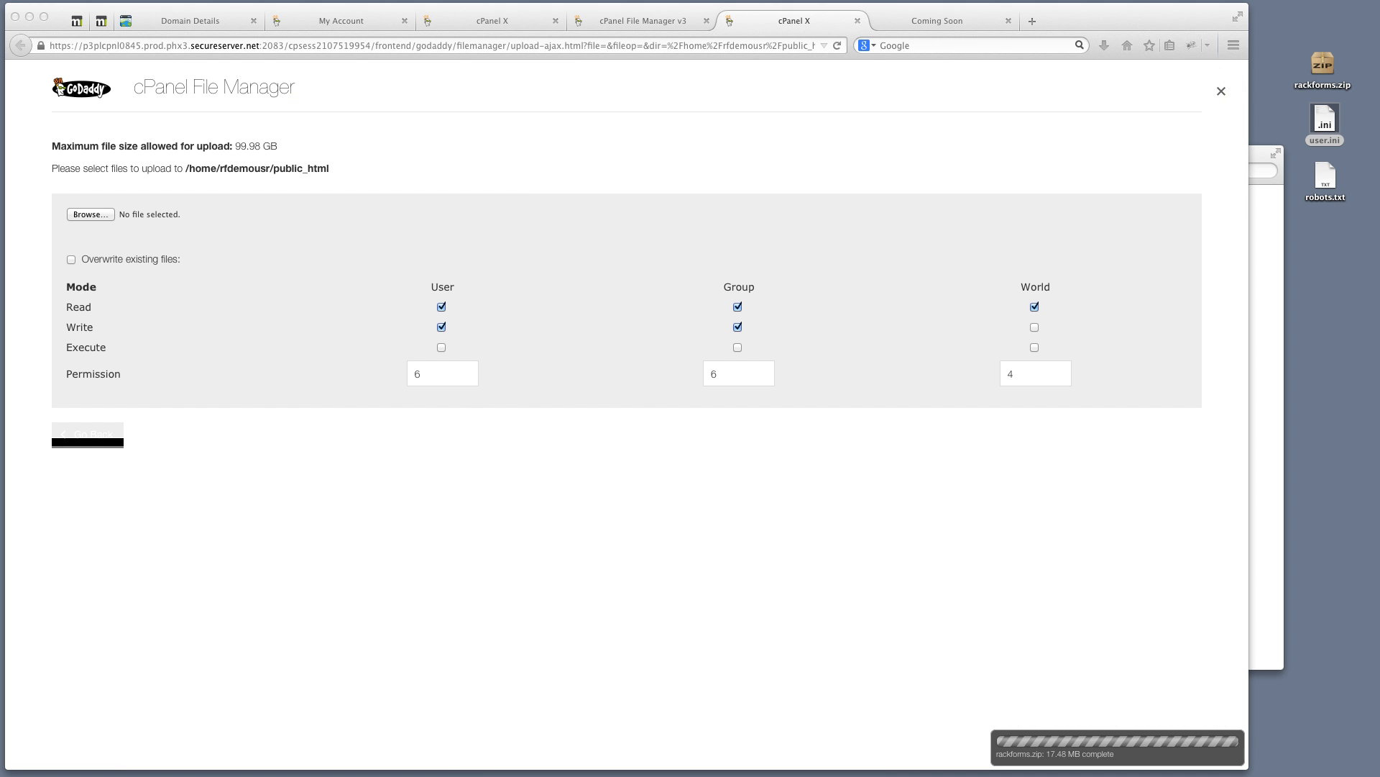
Upload user.ini from the Desktop into public_html
click(93, 214)
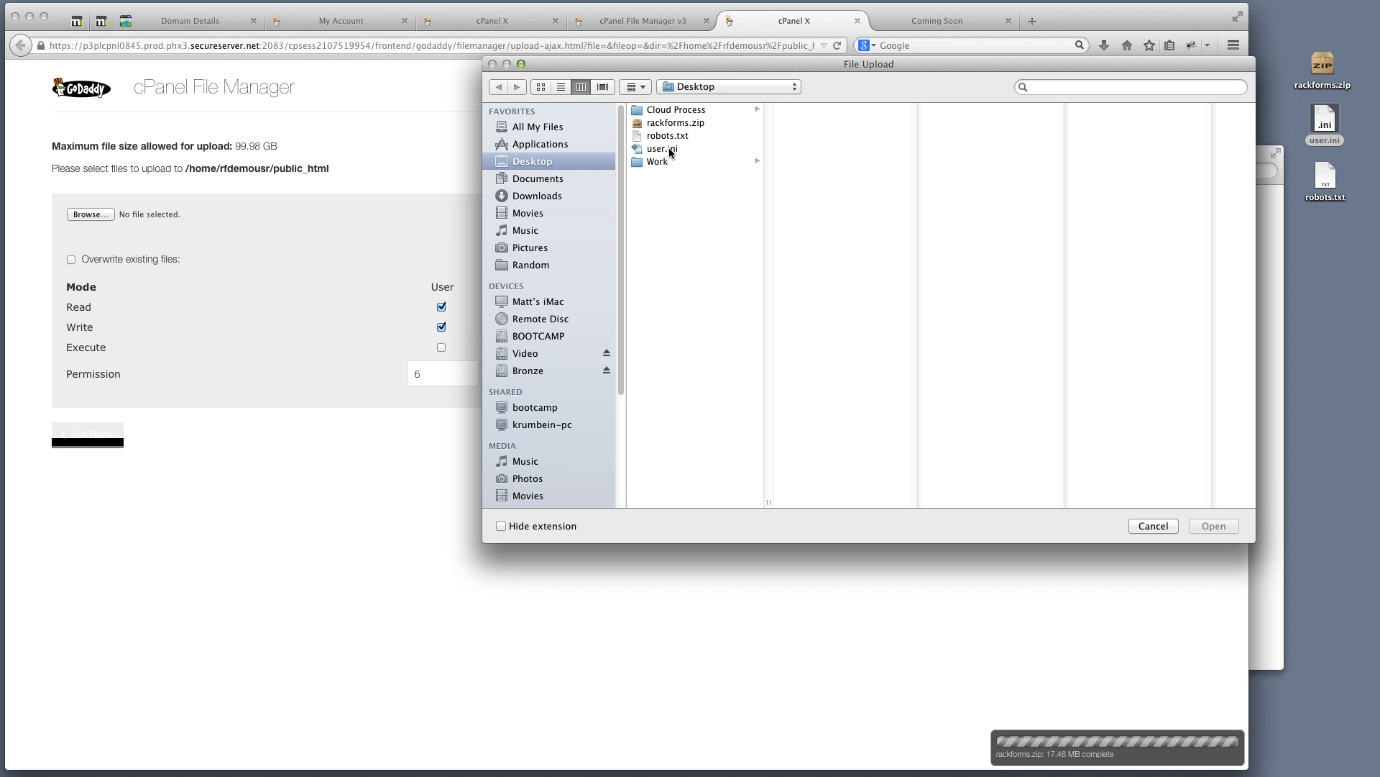
click(673, 149)
key(Return)
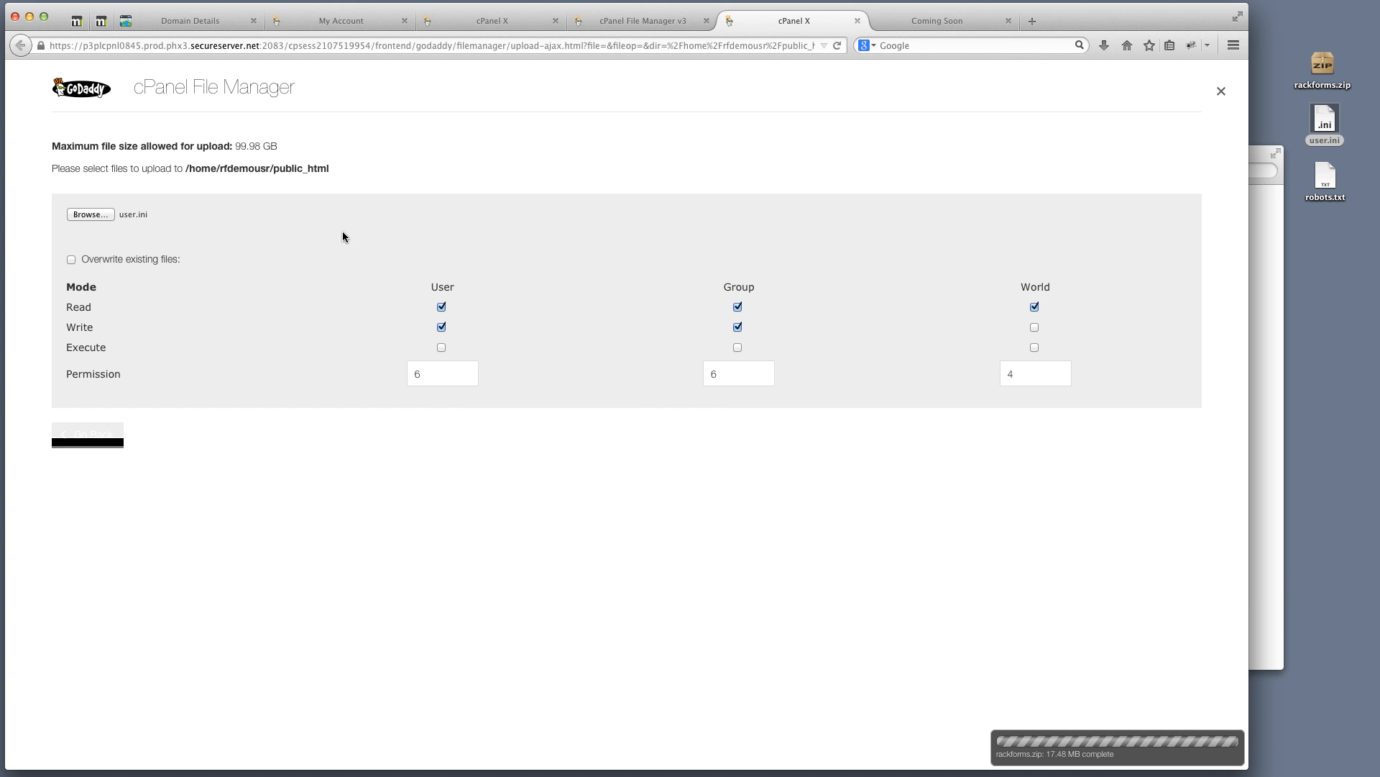
Upload robots.txt from the Desktop and go back to the public_html file listing
click(93, 213)
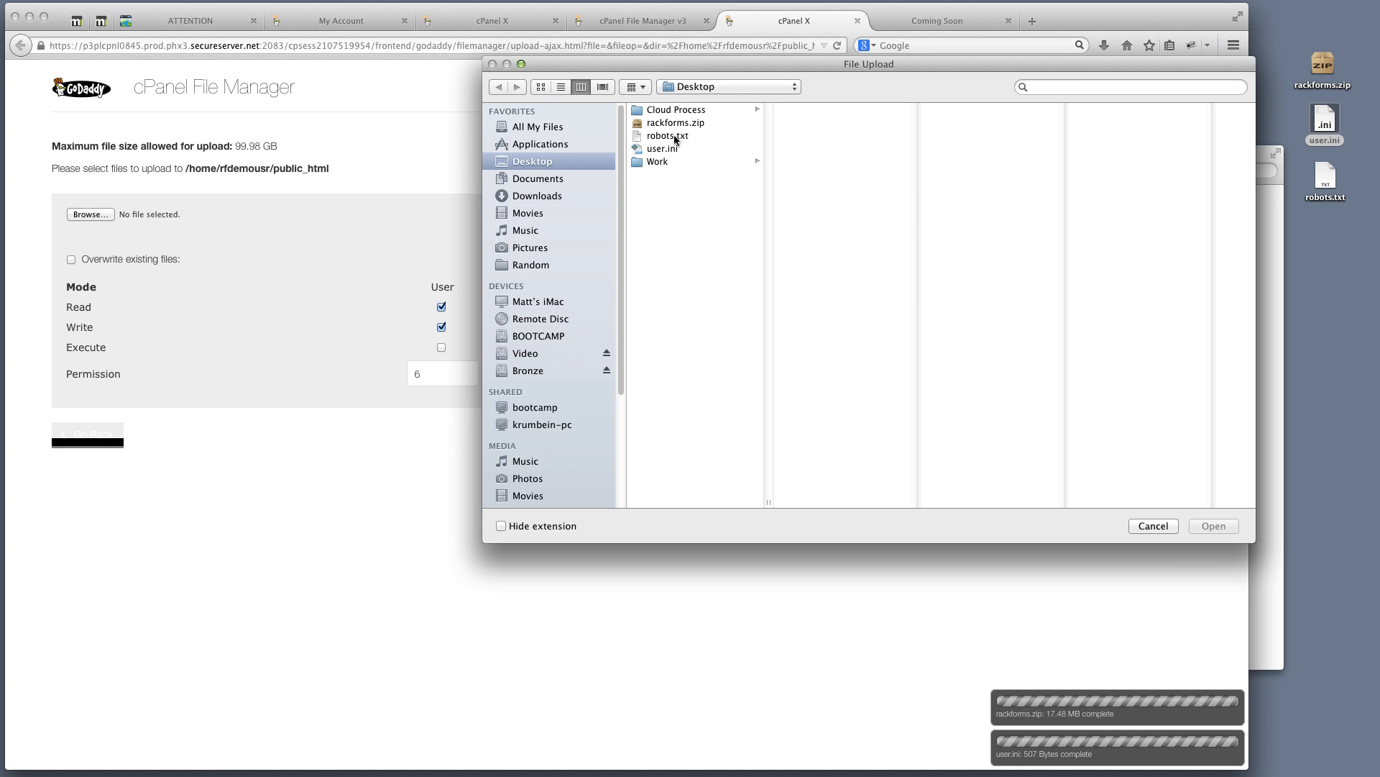
click(676, 137)
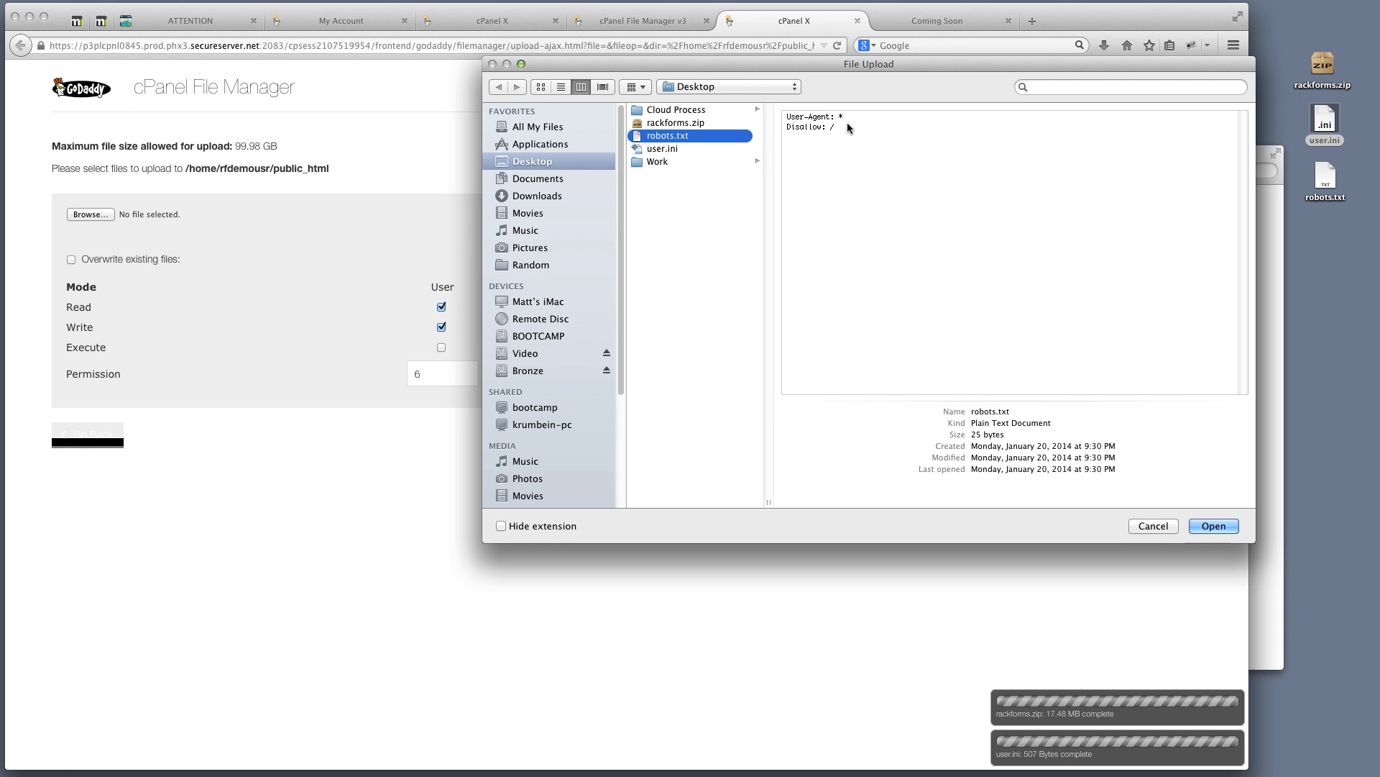
click(1219, 525)
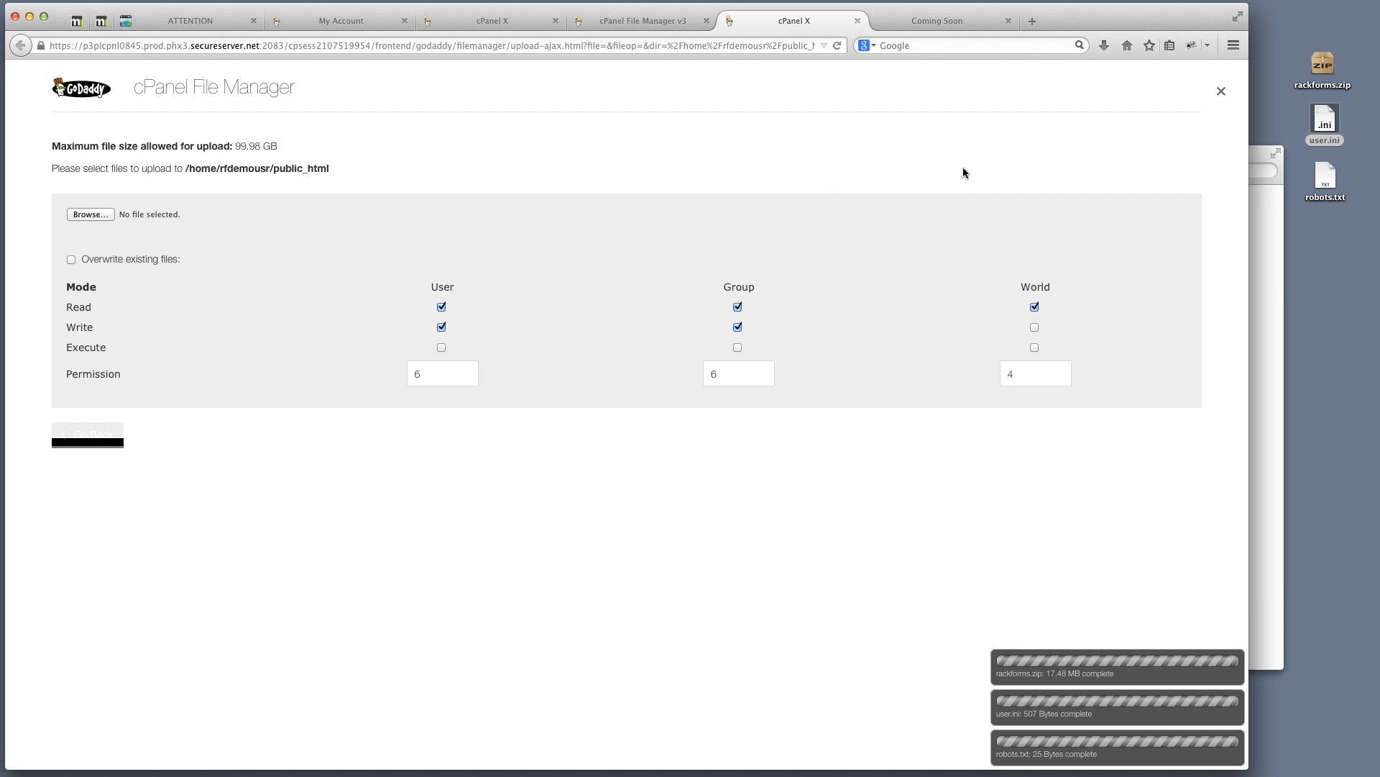
click(97, 434)
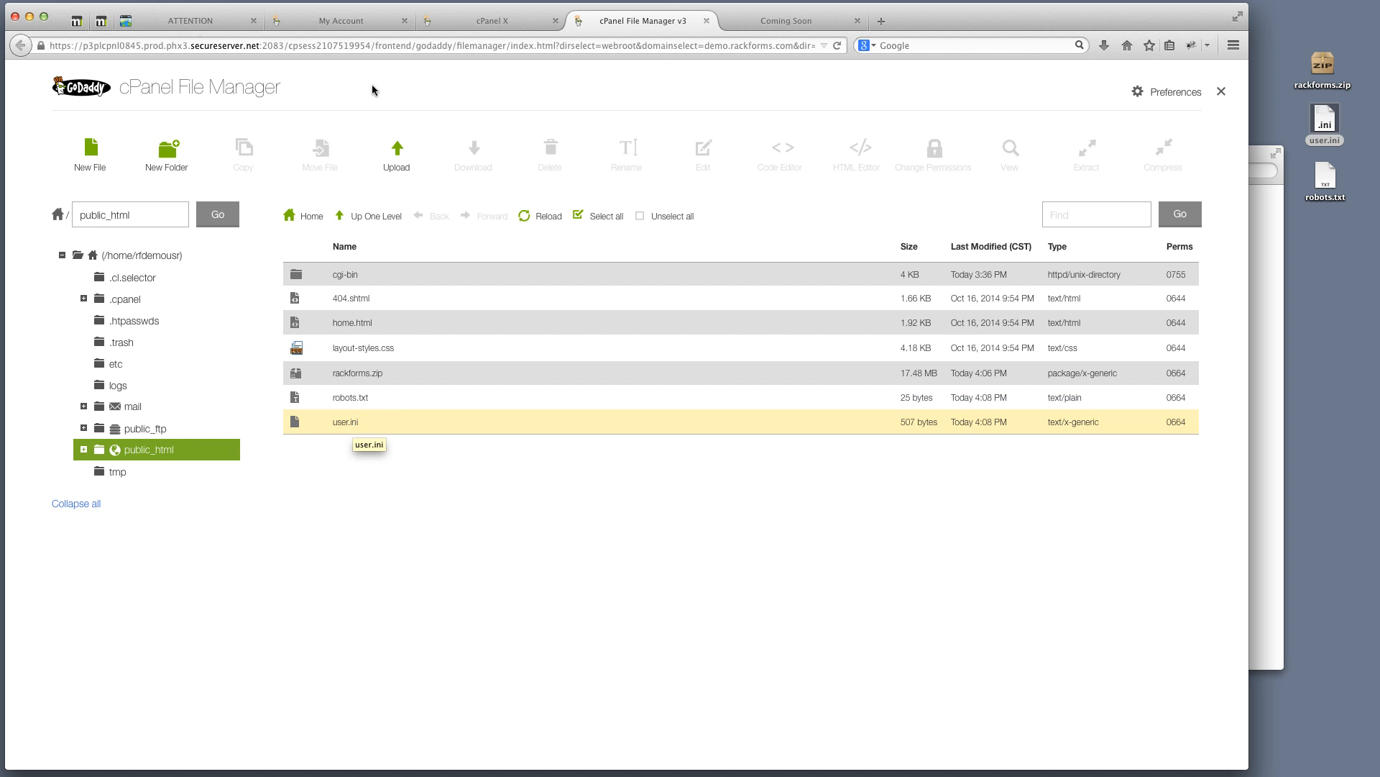
Rename user.ini in public_html to .user.ini, then select rackforms.zip
click(346, 424)
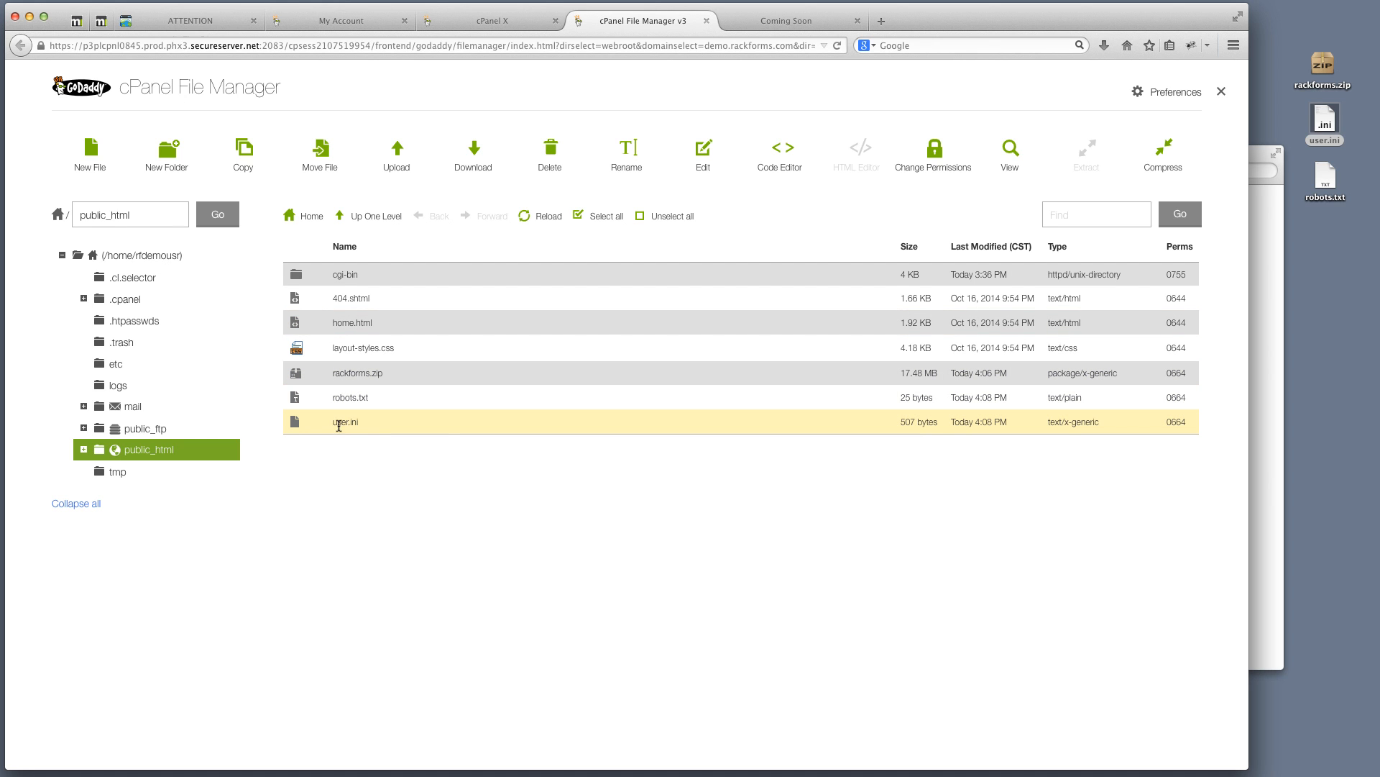
click(337, 423)
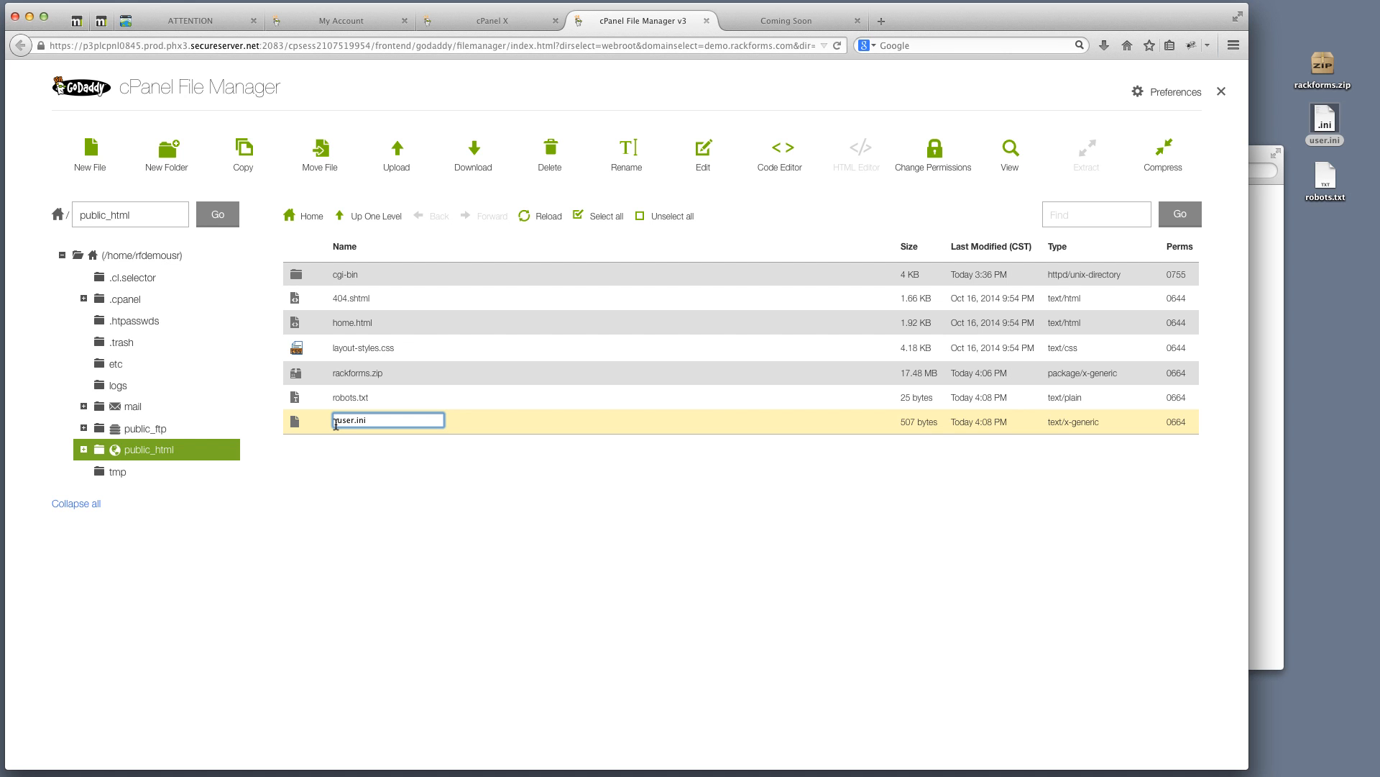
text(.)
key(Return)
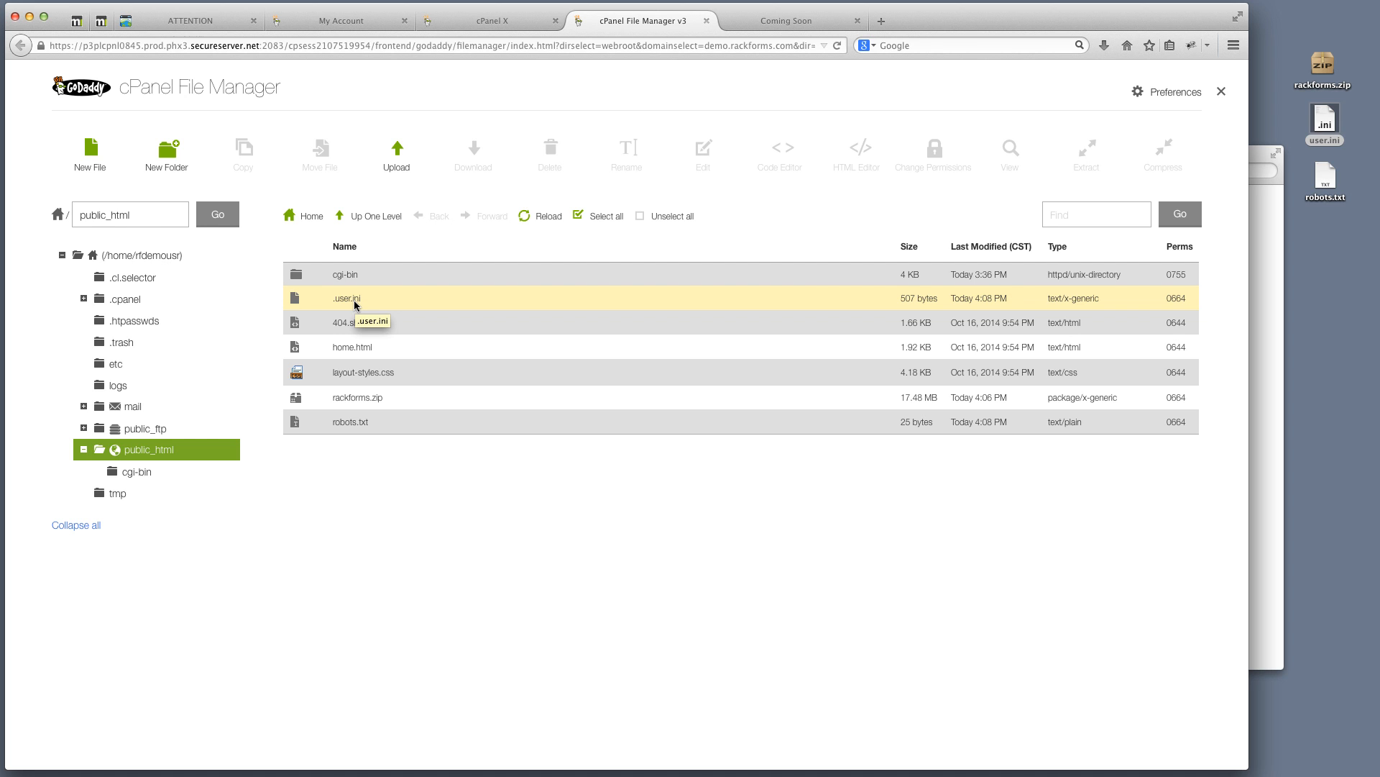
click(371, 398)
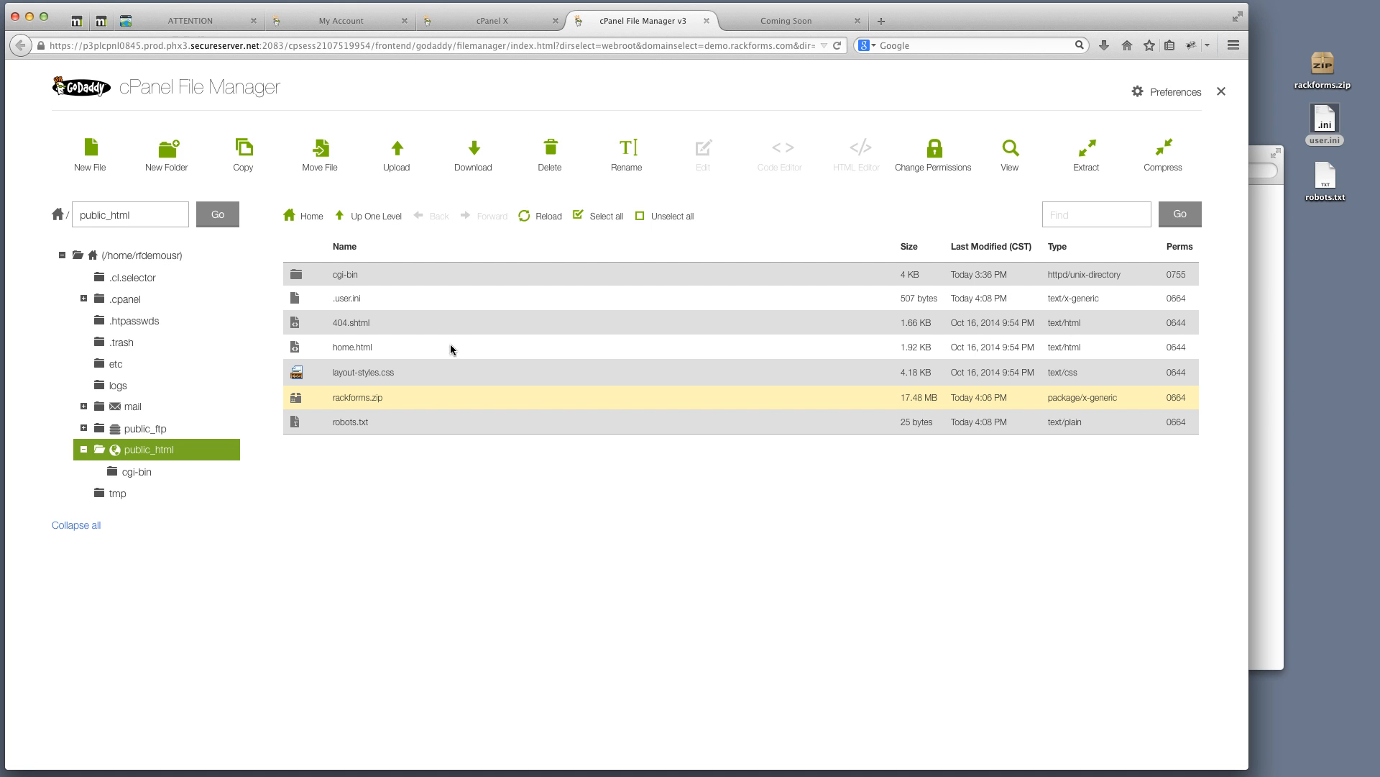
Inspect the contents of the local rackforms.zip on the desktop
click(1324, 64)
double_click(1324, 64)
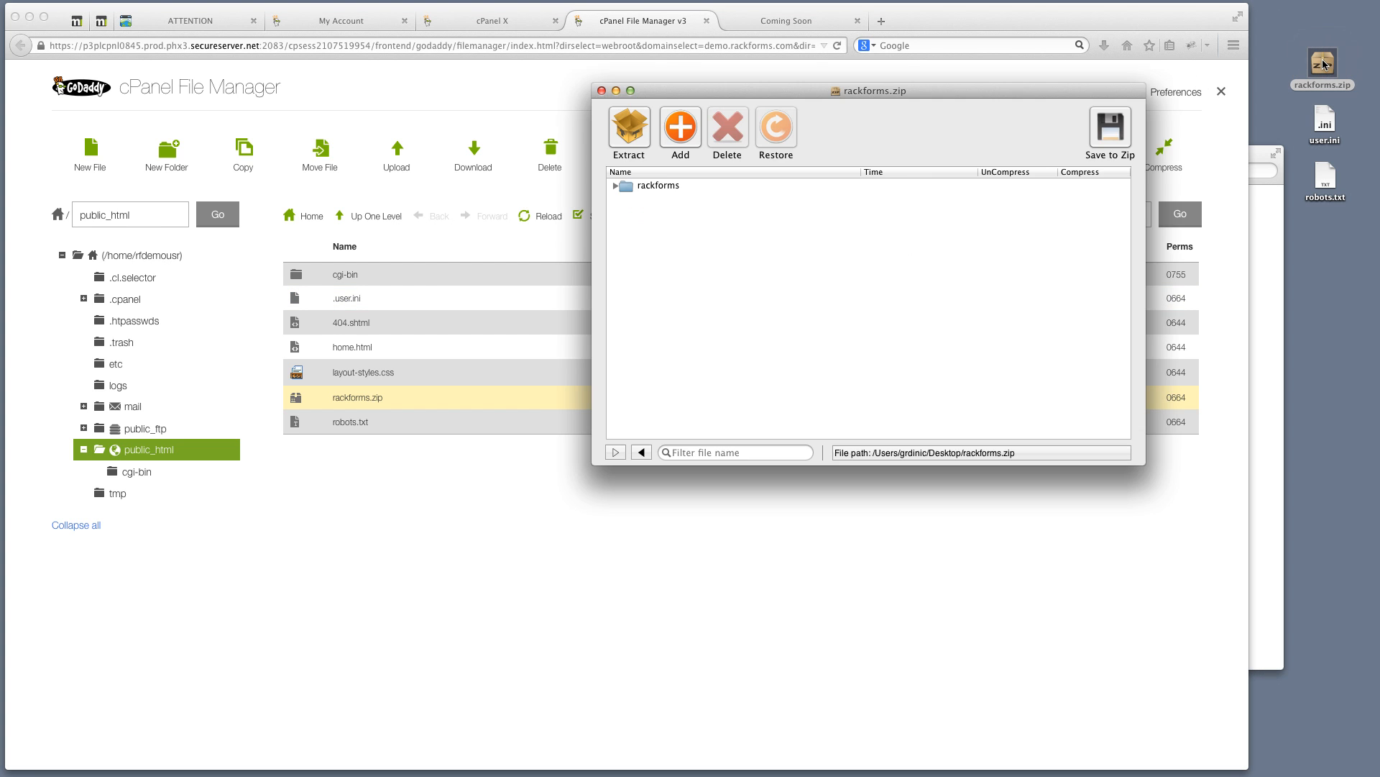
drag(897, 242, 778, 242)
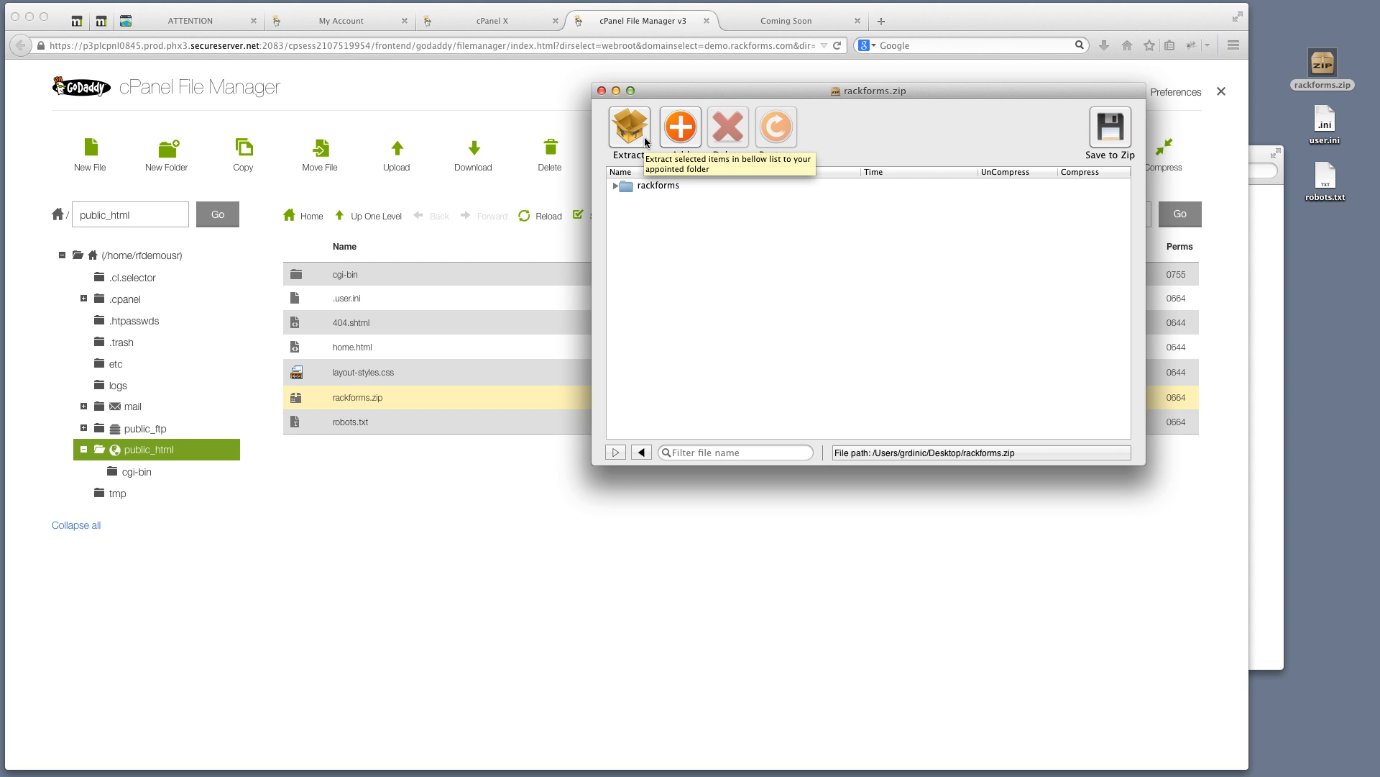
click(601, 91)
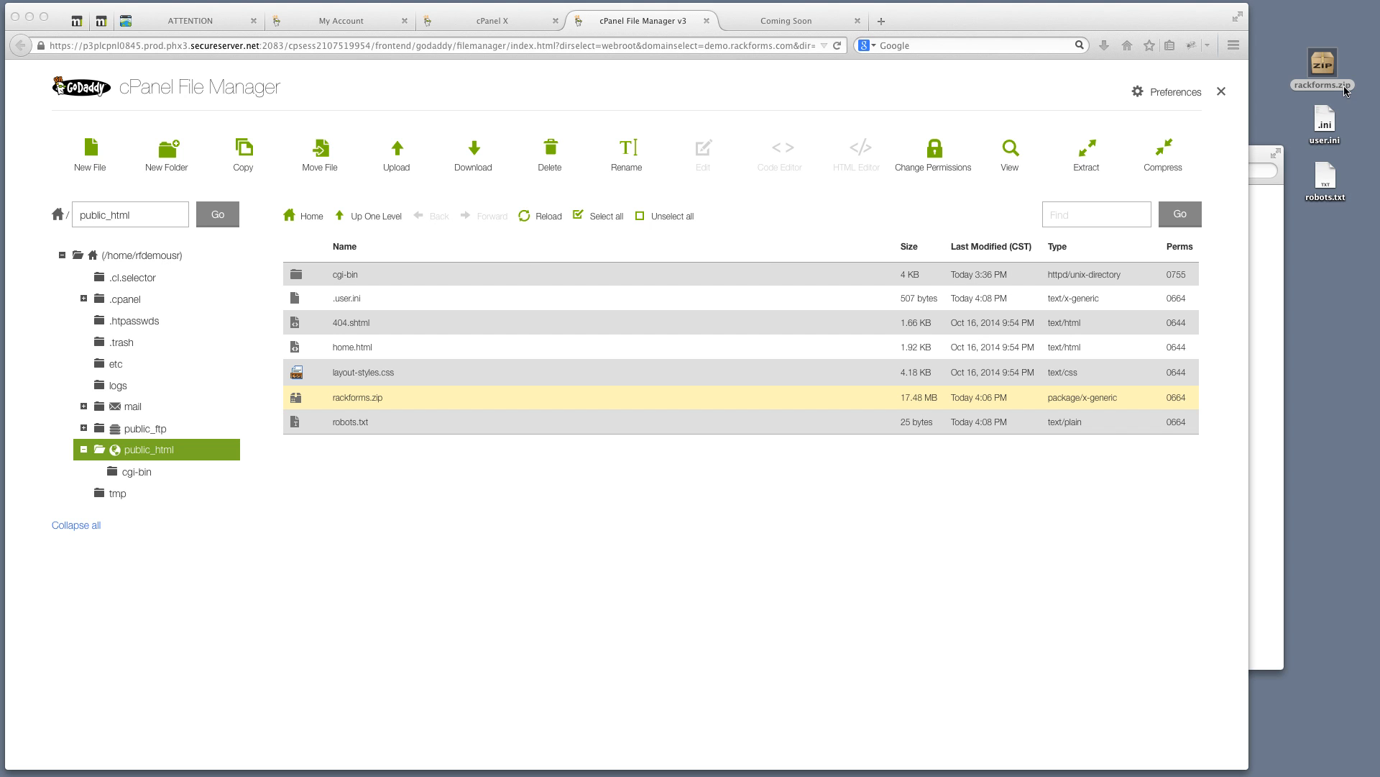
Extract rackforms.zip into /public_html and dismiss the extraction results
click(309, 402)
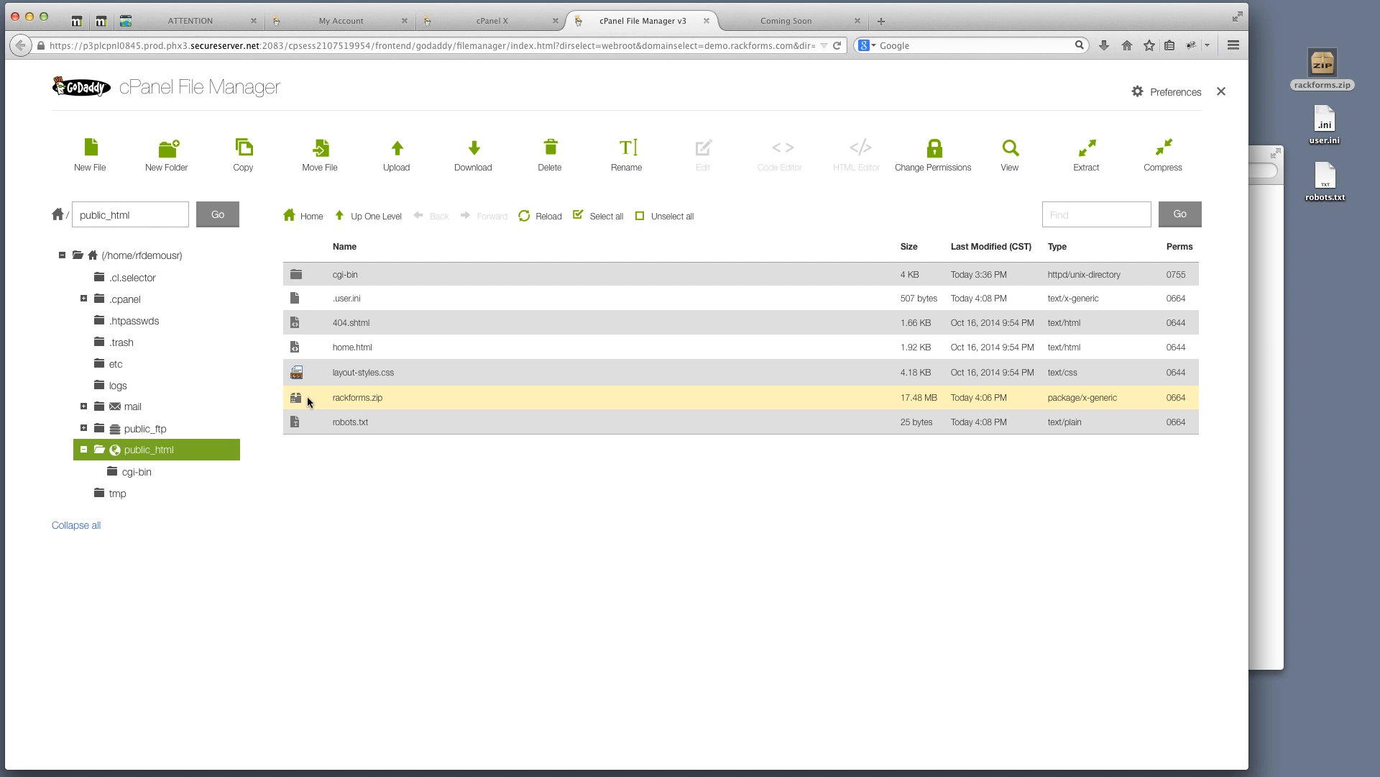
click(1081, 155)
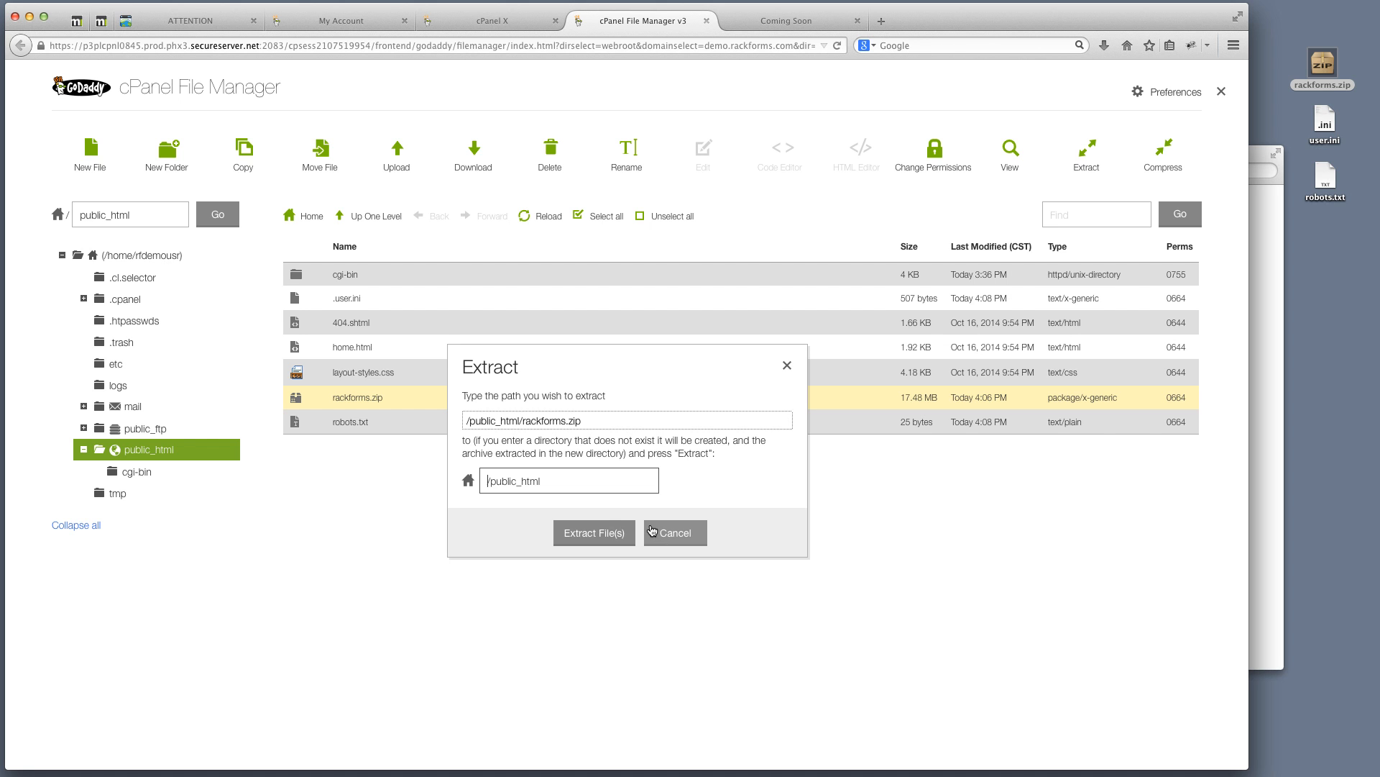
click(588, 532)
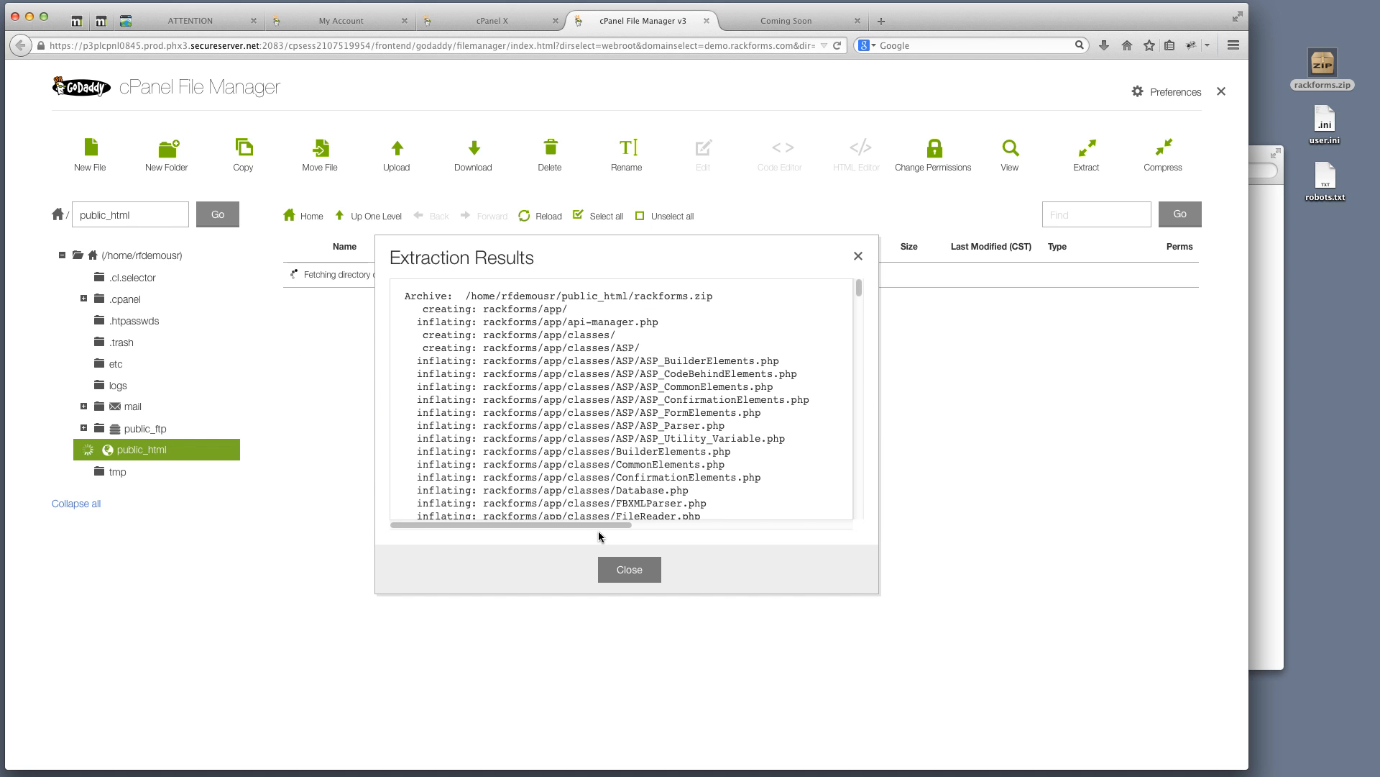
click(630, 569)
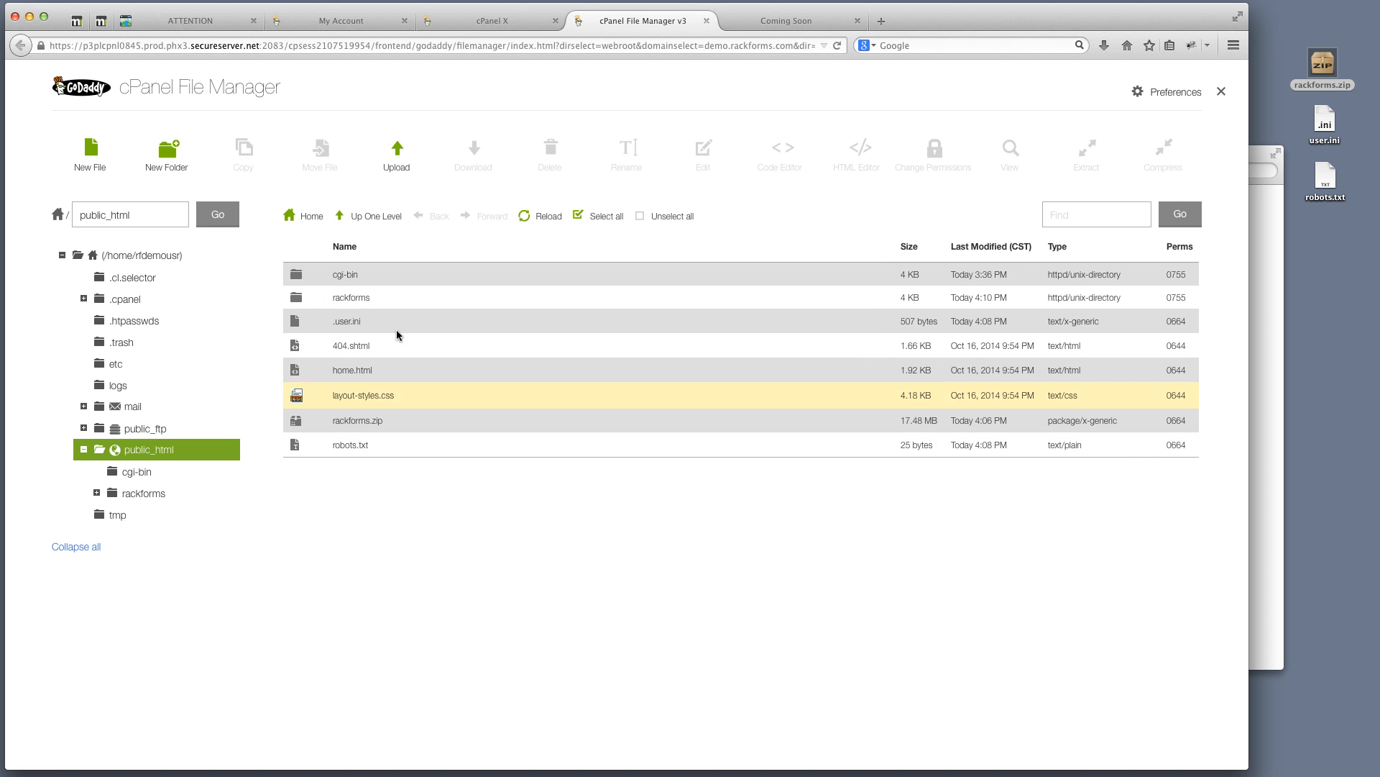
Delete the rackforms.zip archive and open the rackforms folder to see app, help and install.php
click(313, 302)
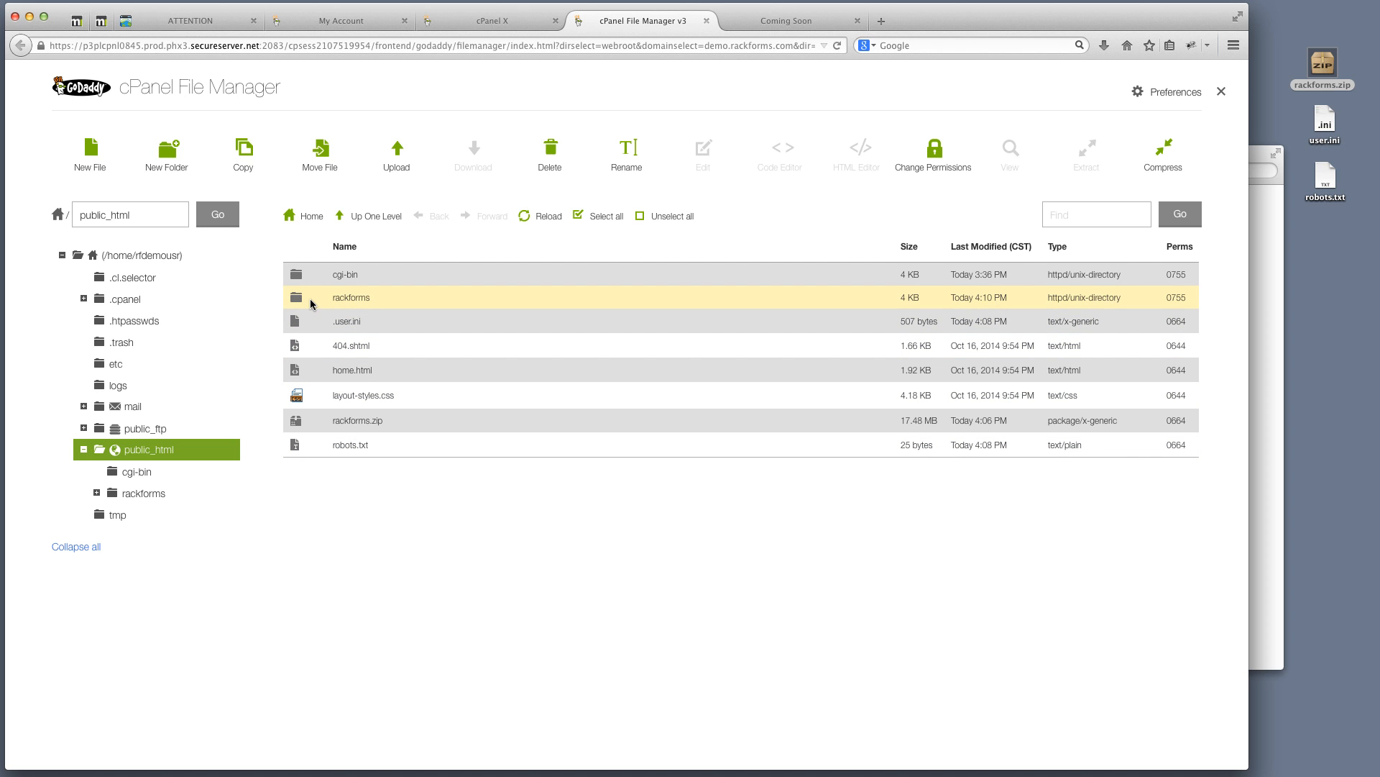
click(319, 424)
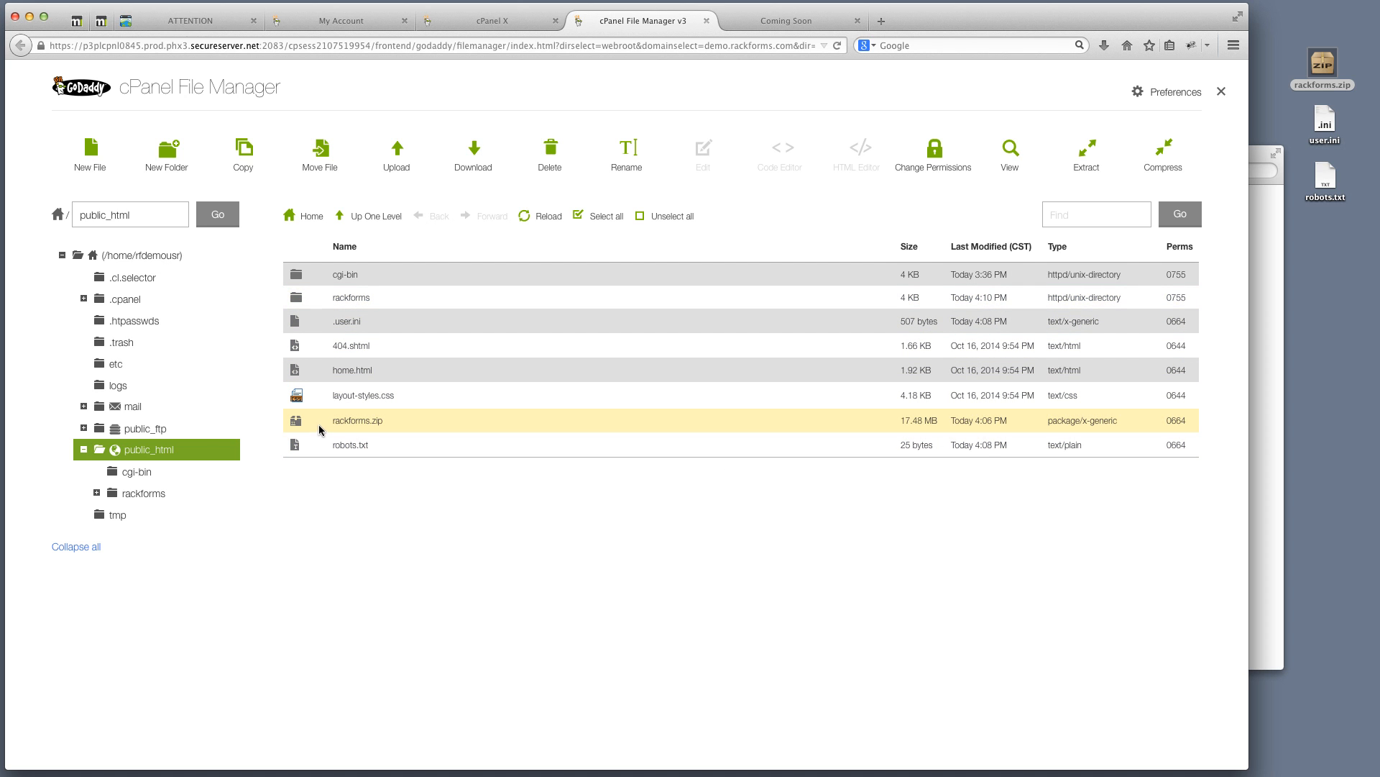
click(550, 152)
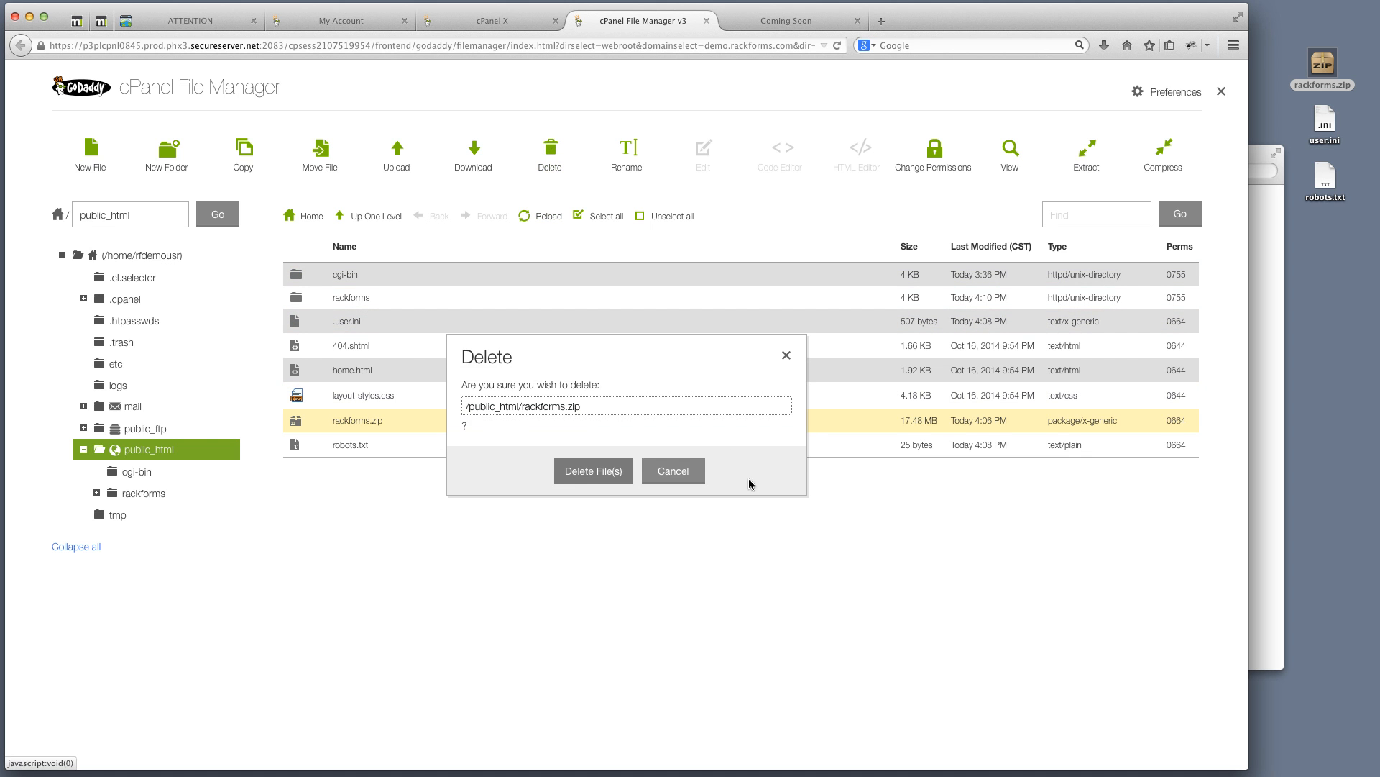
click(592, 471)
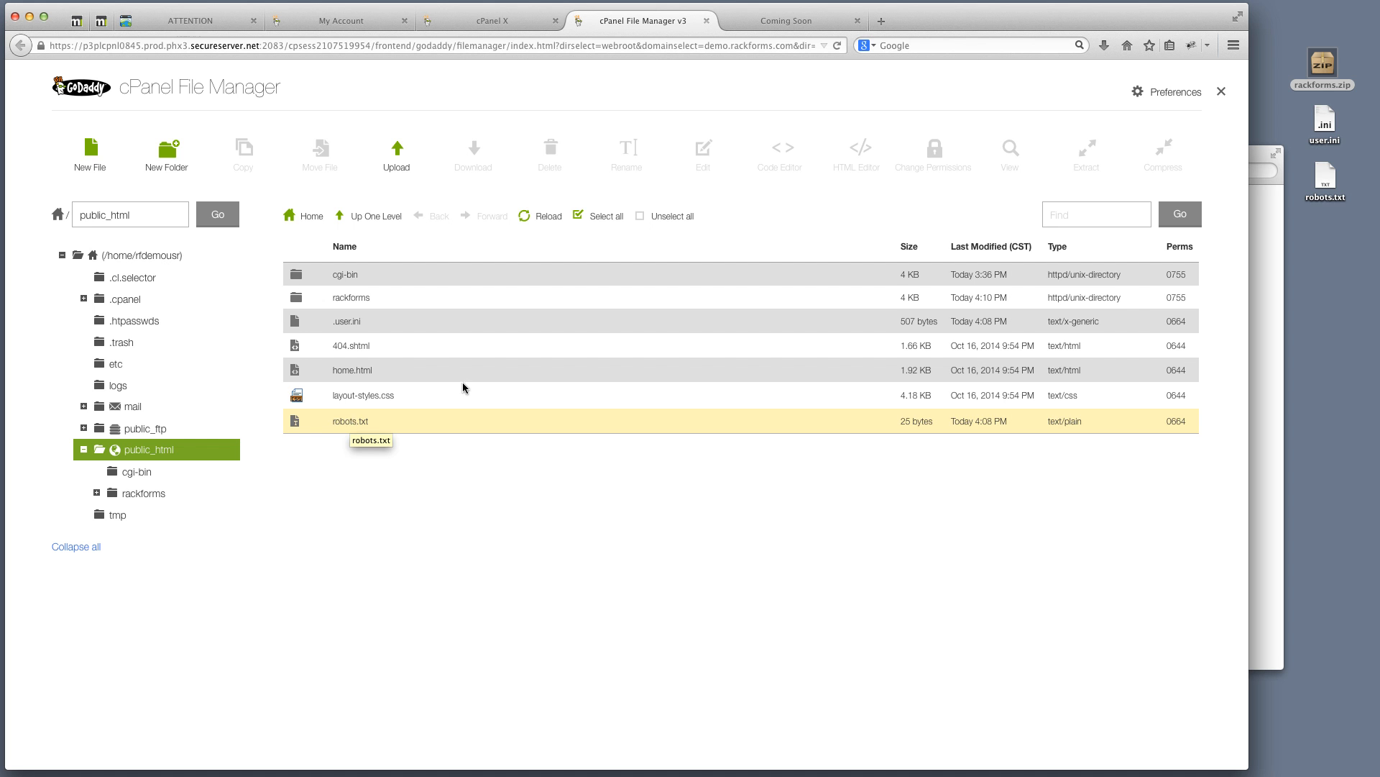
double_click(300, 300)
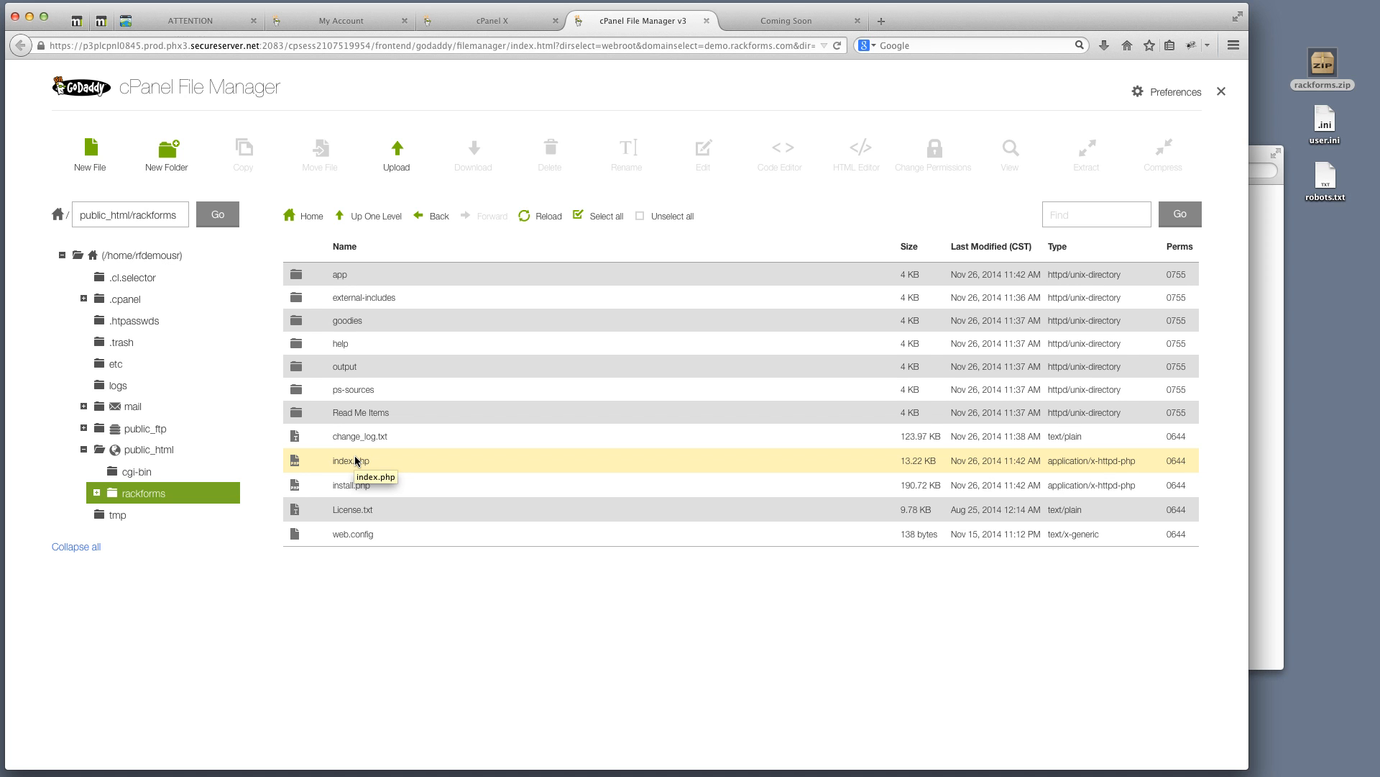
Load demo.rackforms.com/rackforms in the Coming Soon tab
click(772, 34)
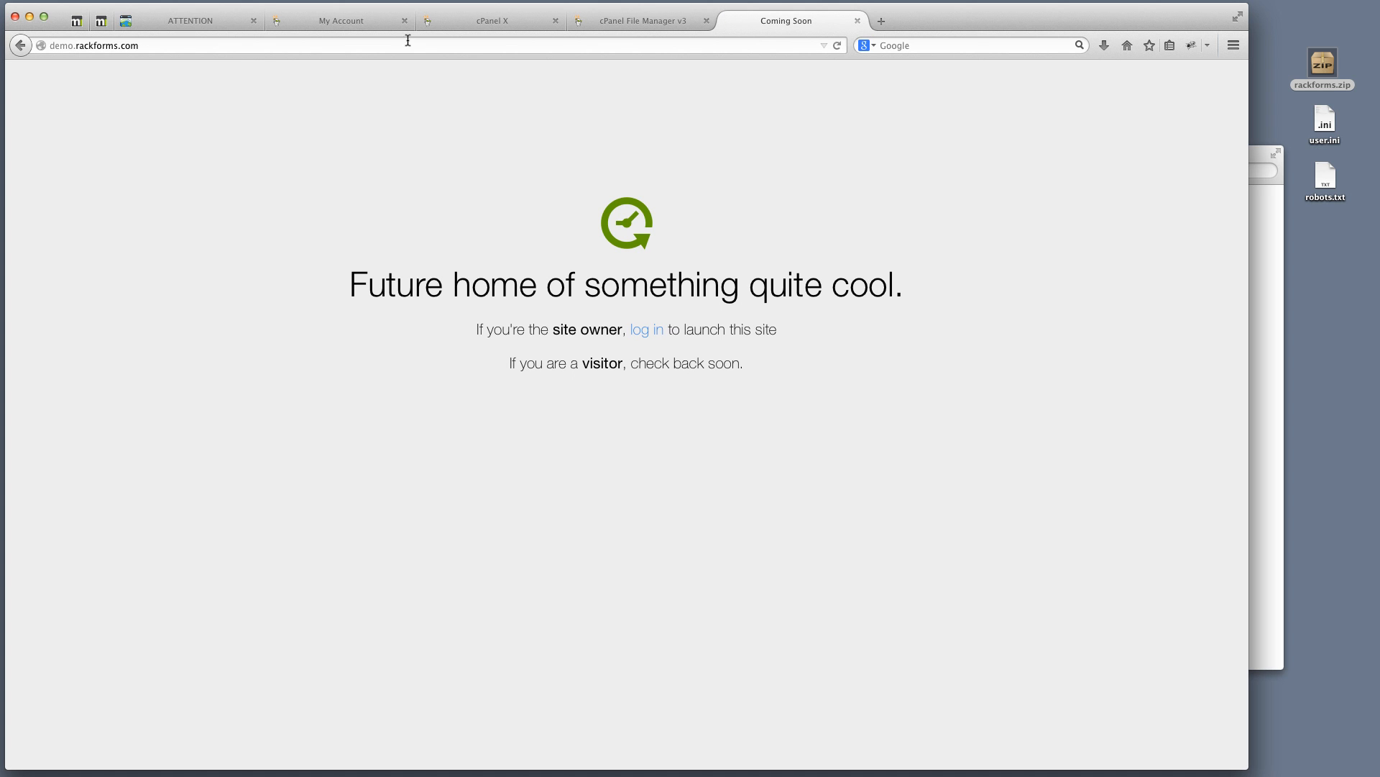
click(213, 46)
click(230, 48)
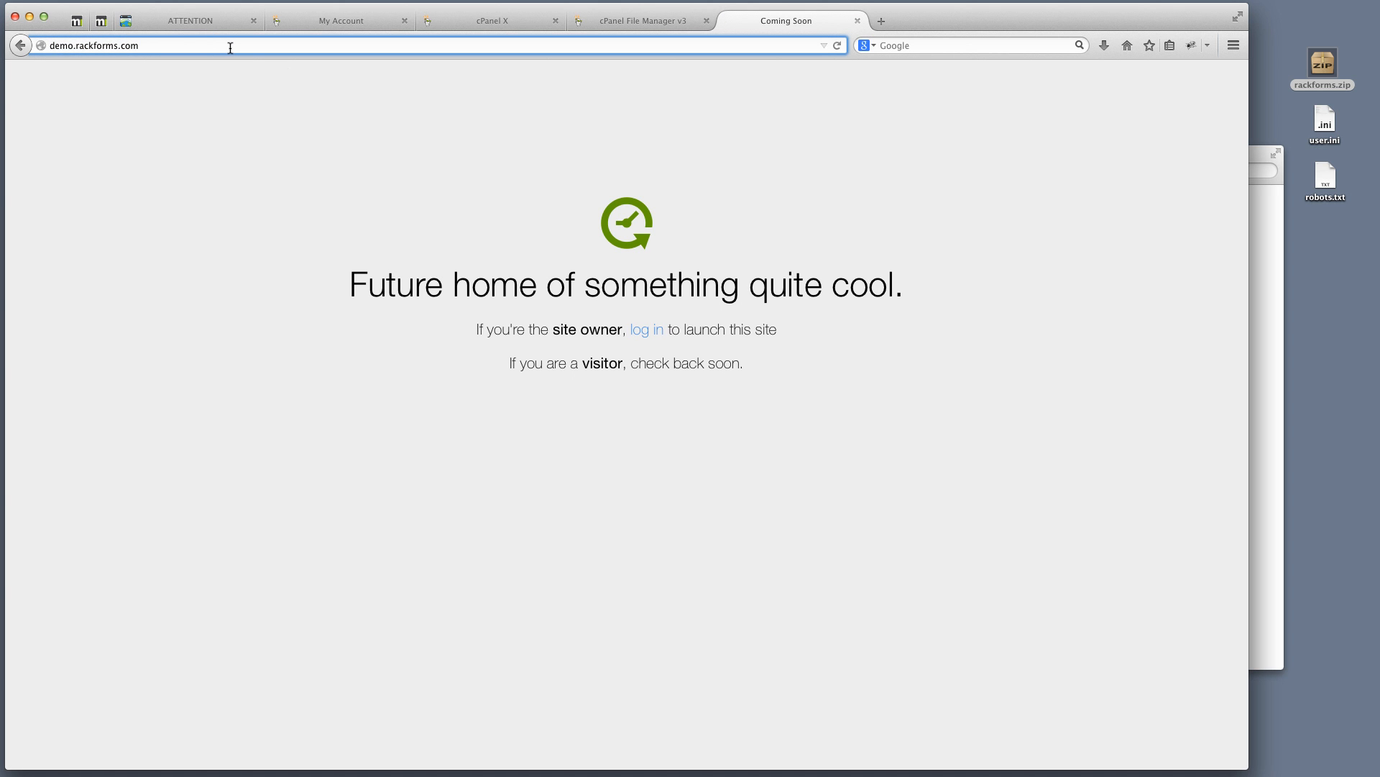
text(/rackforms/)
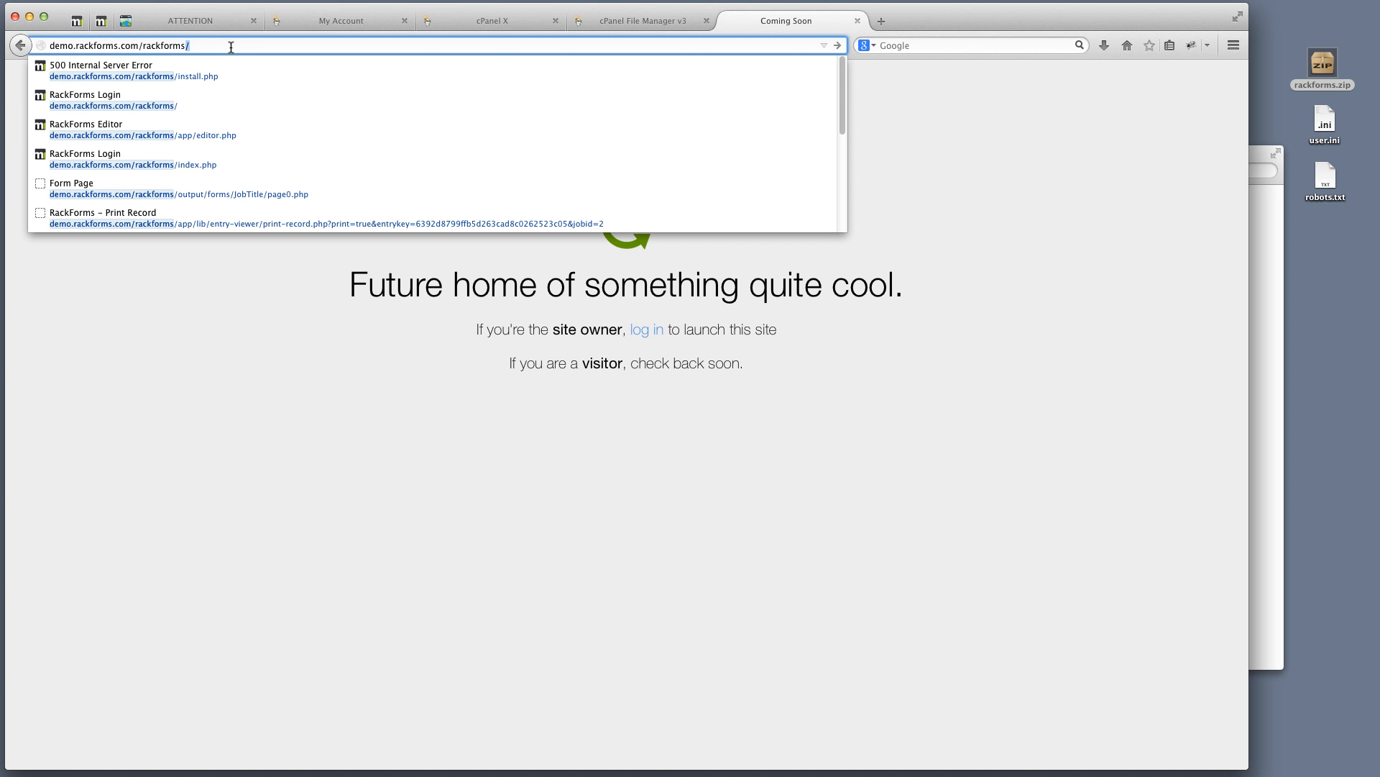
key(Return)
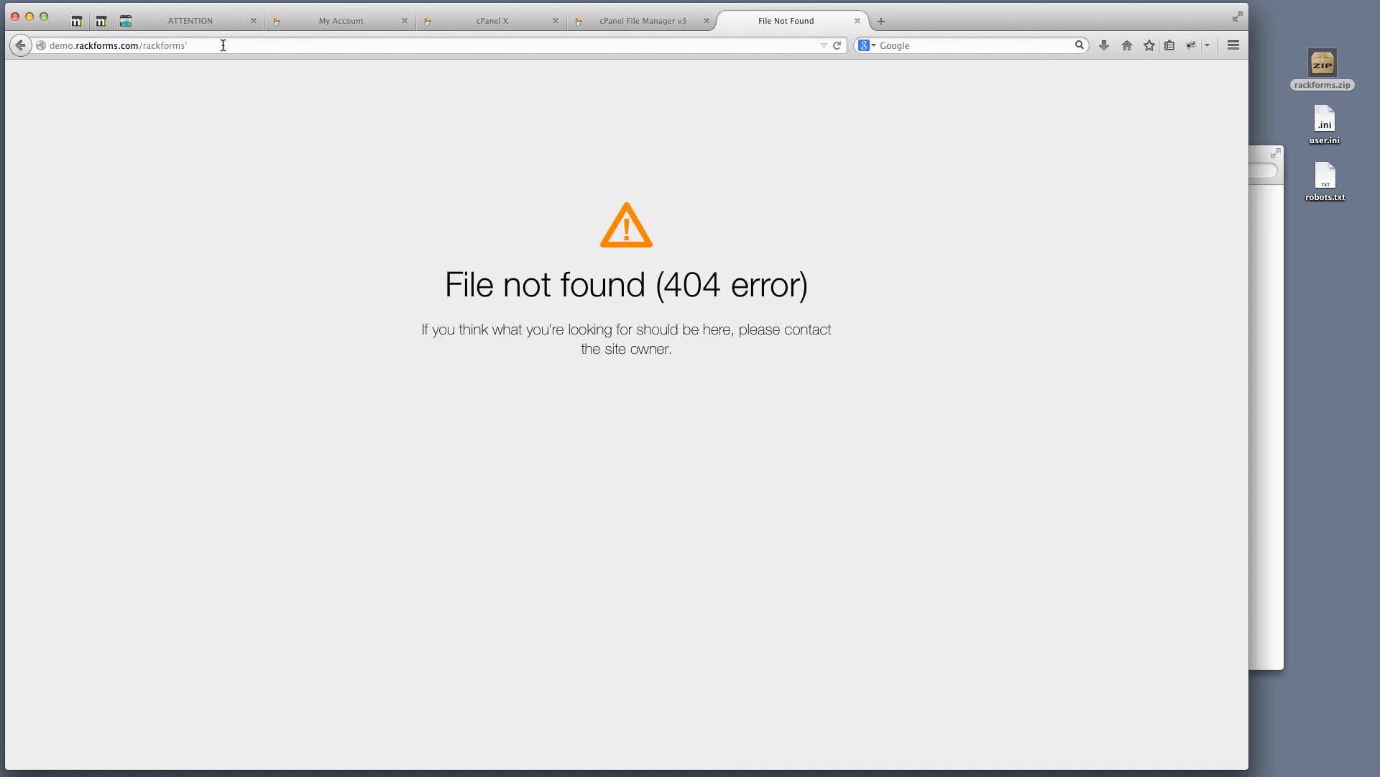
click(218, 46)
key(BackSpace)
key(Return)
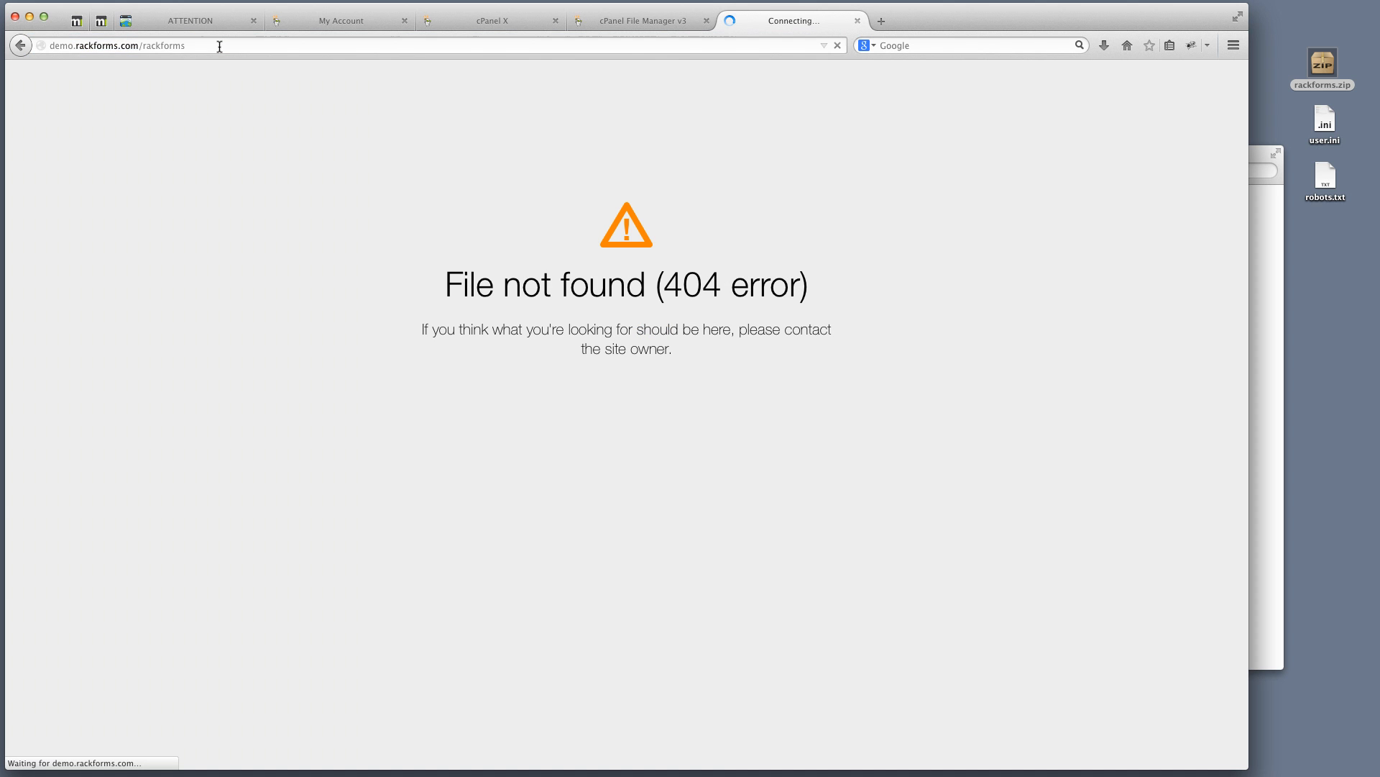
Load demo.rackforms.com/rackforms/install.php to bring up the installer's domain-key notice
click(213, 45)
text(/)
key(Return)
key(BackSpace)
text(/)
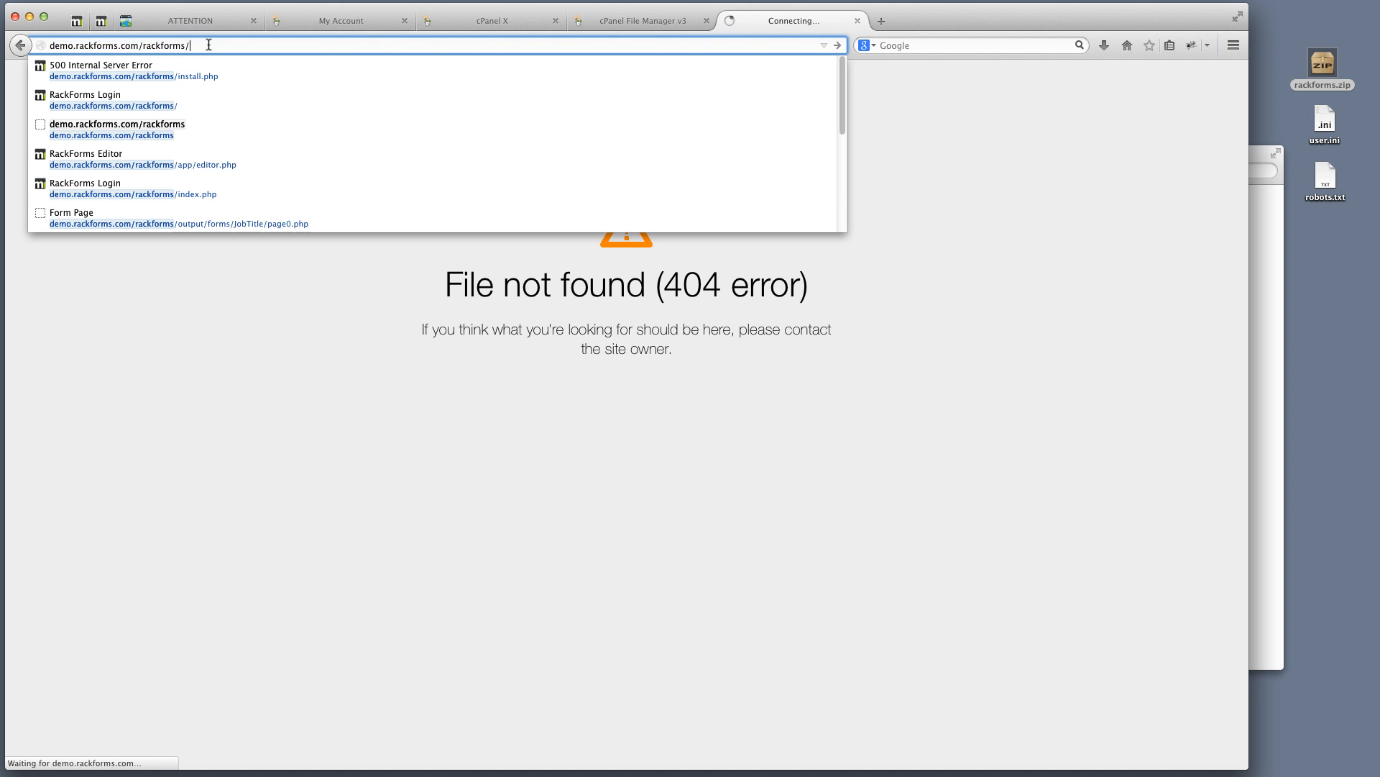
key(Return)
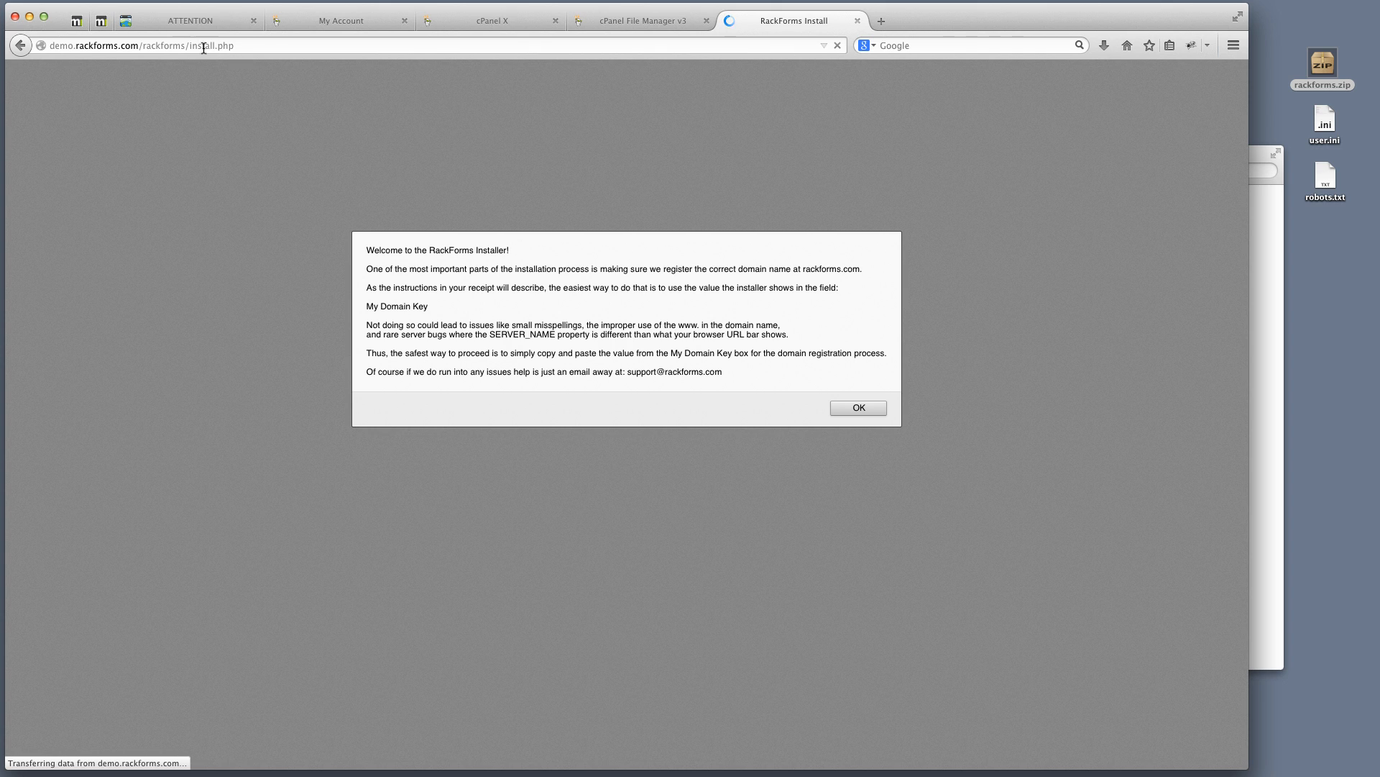
Check the install.php address against the rackforms folder listing in File Manager
drag(189, 46, 260, 42)
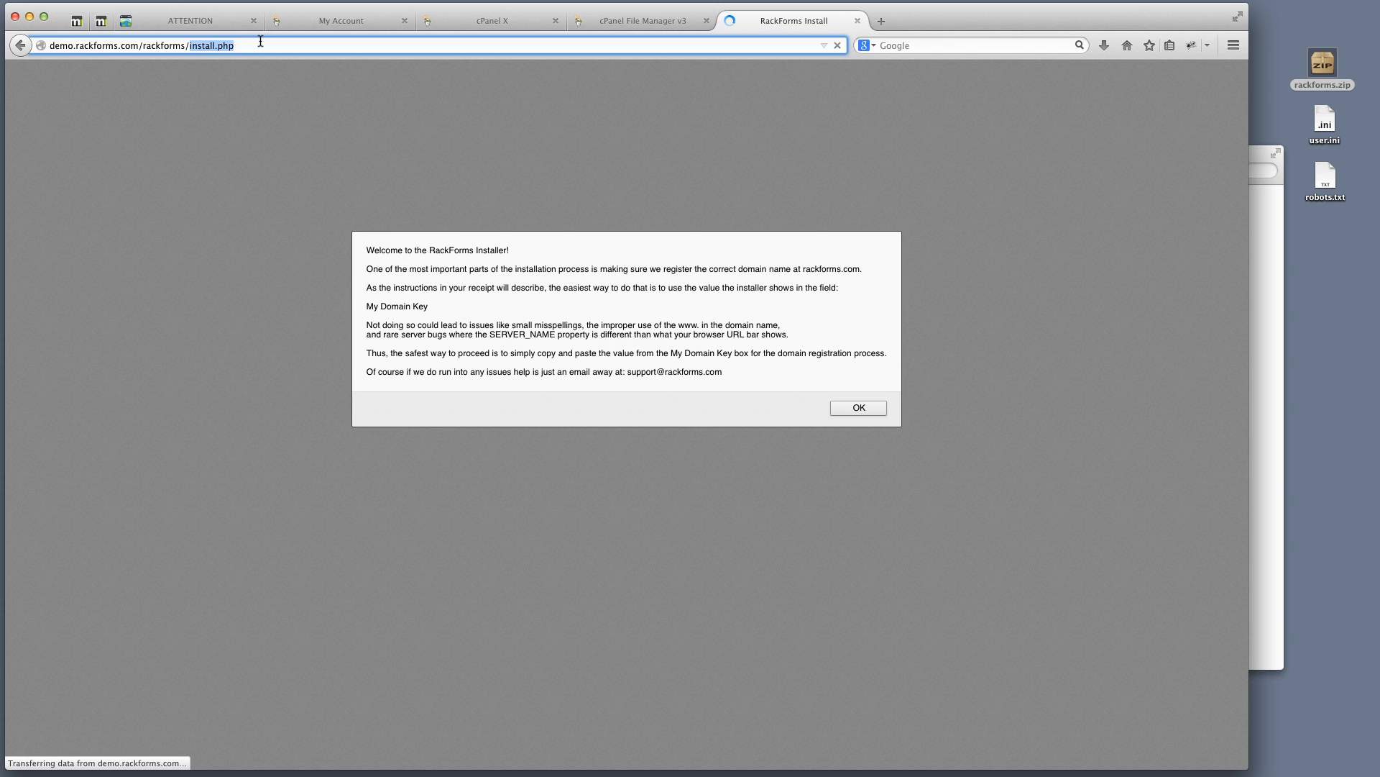
drag(246, 45, 156, 36)
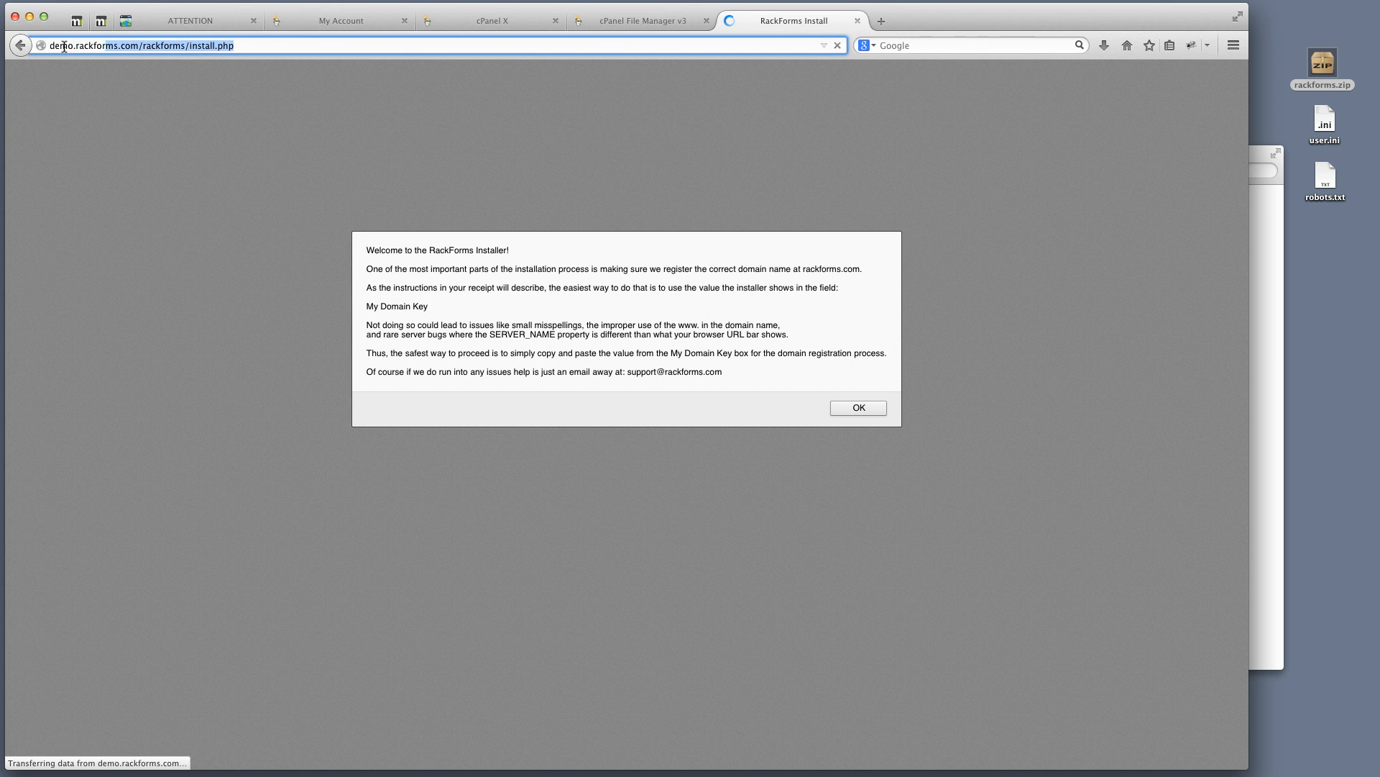
click(602, 22)
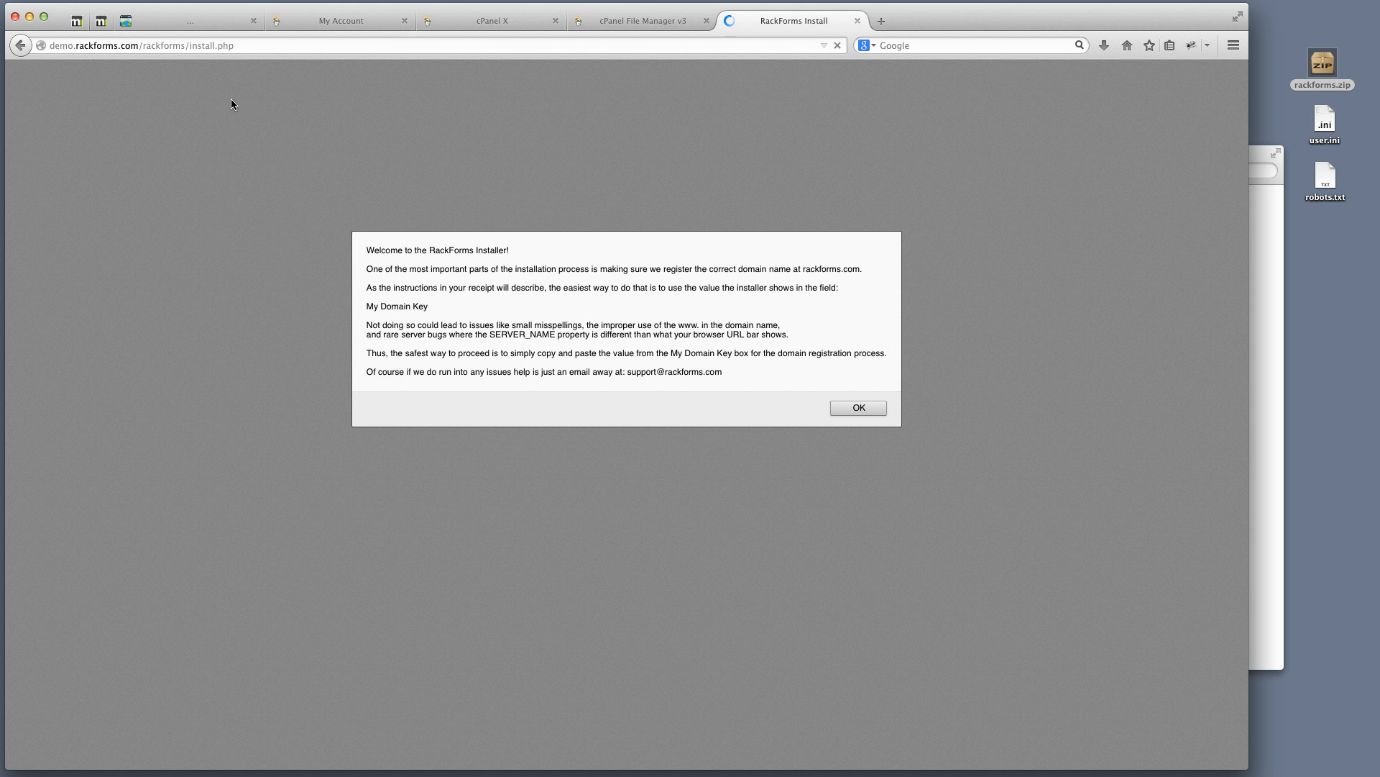
click(794, 22)
double_click(163, 46)
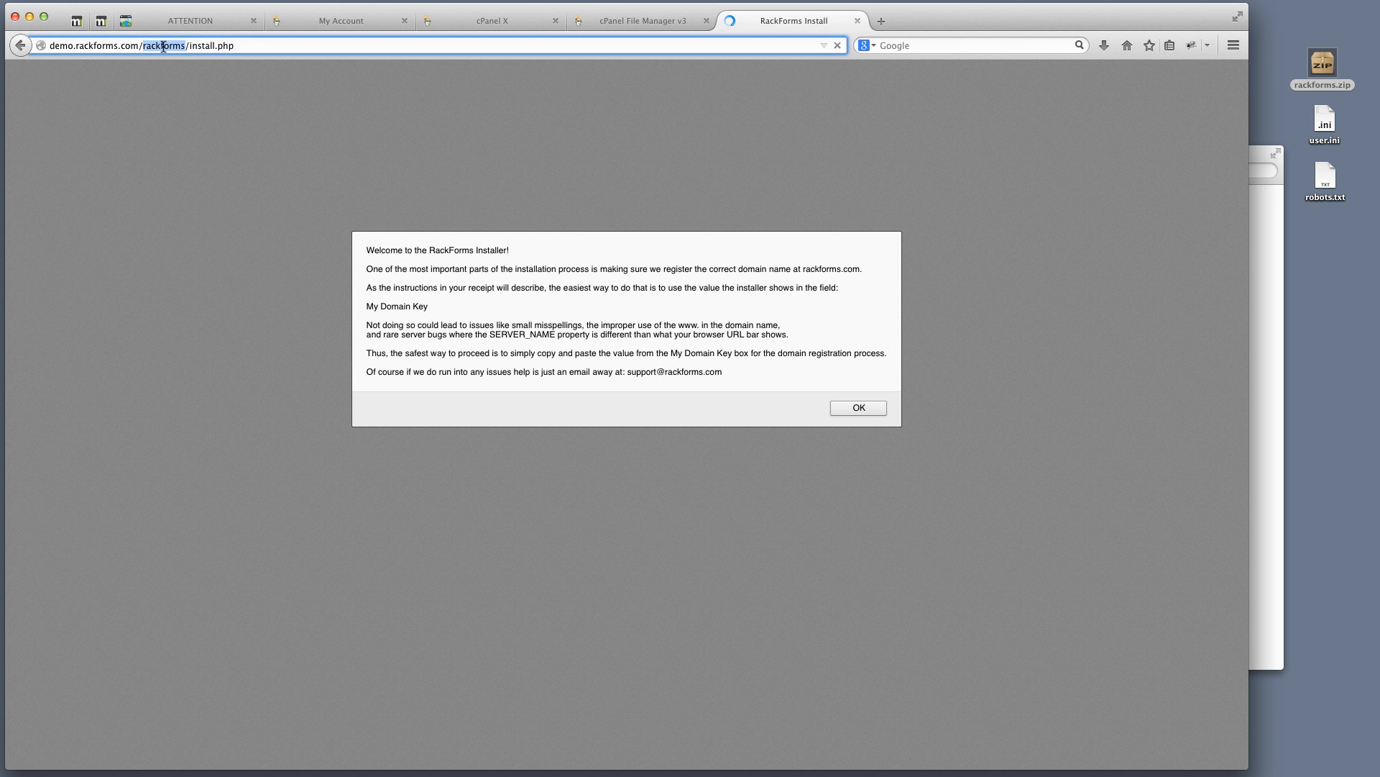
click(188, 45)
drag(188, 45, 305, 44)
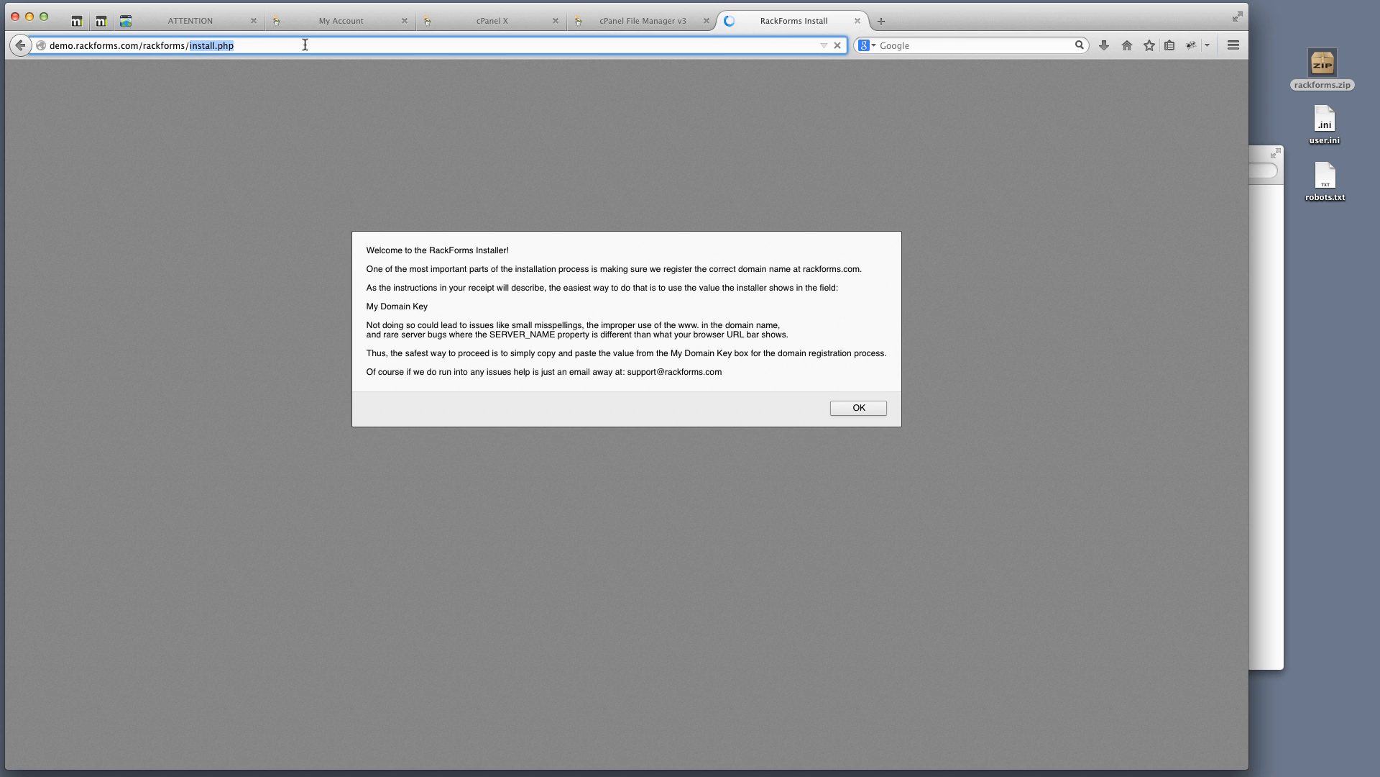
Dismiss the installer's welcome notice to reveal the database and user form
click(878, 409)
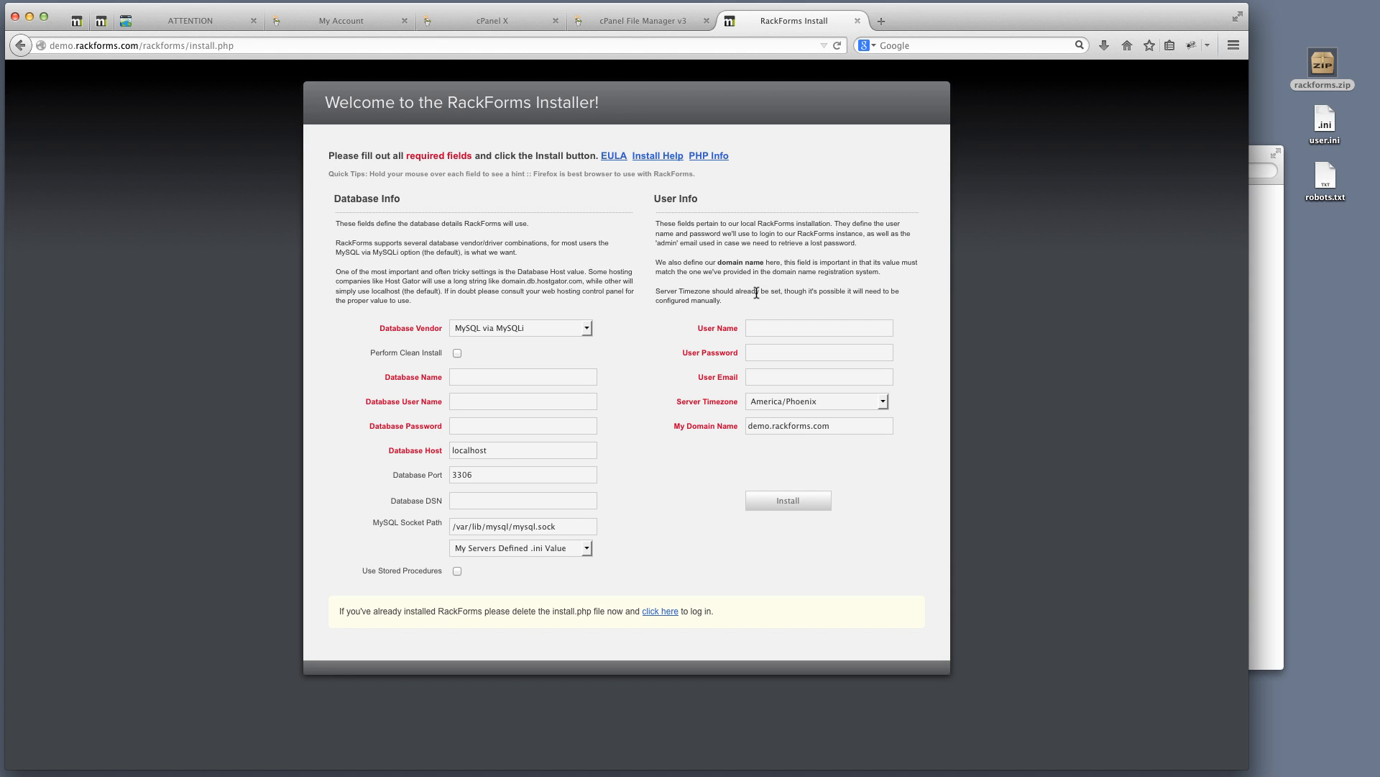
mouse_move(479, 380)
Create the database dbrfdemo with the MySQL Database Wizard
click(508, 21)
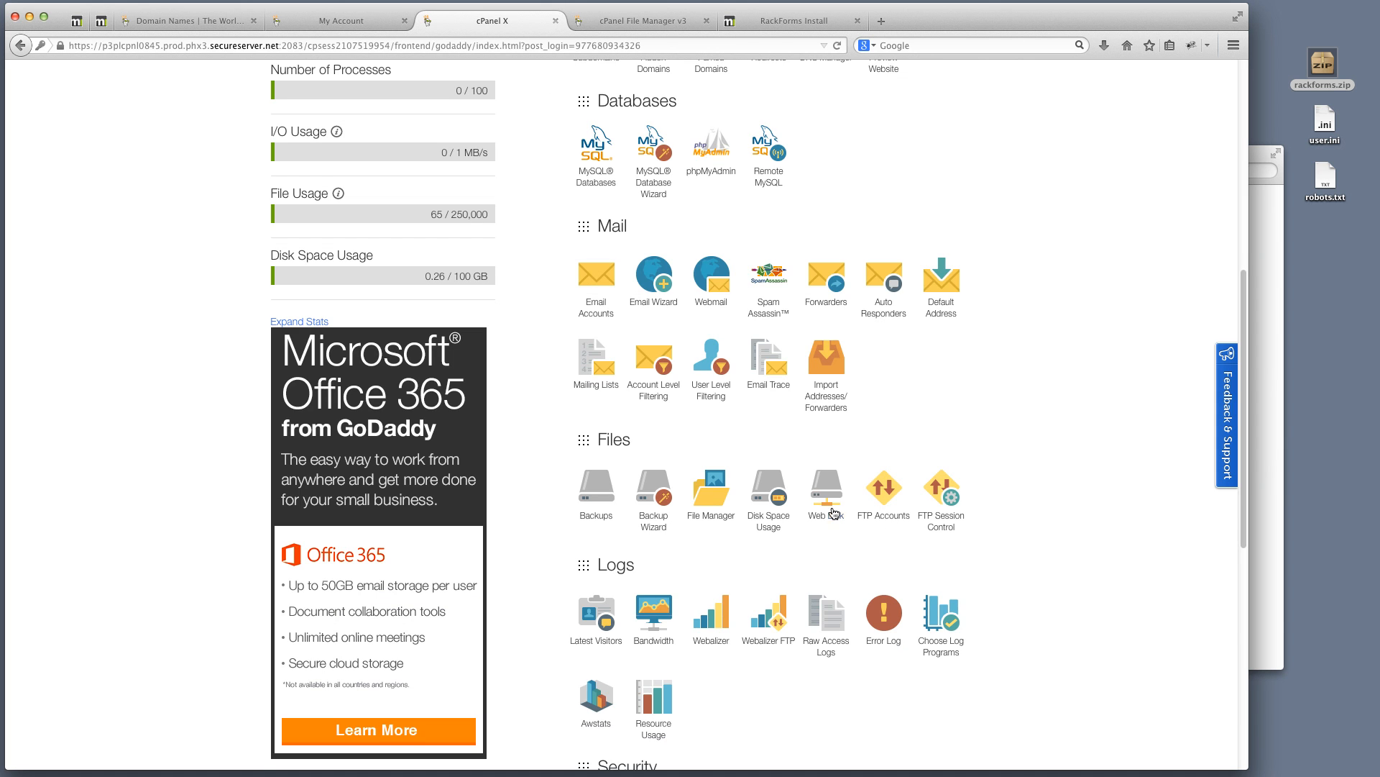
scroll(794, 412, up, 3)
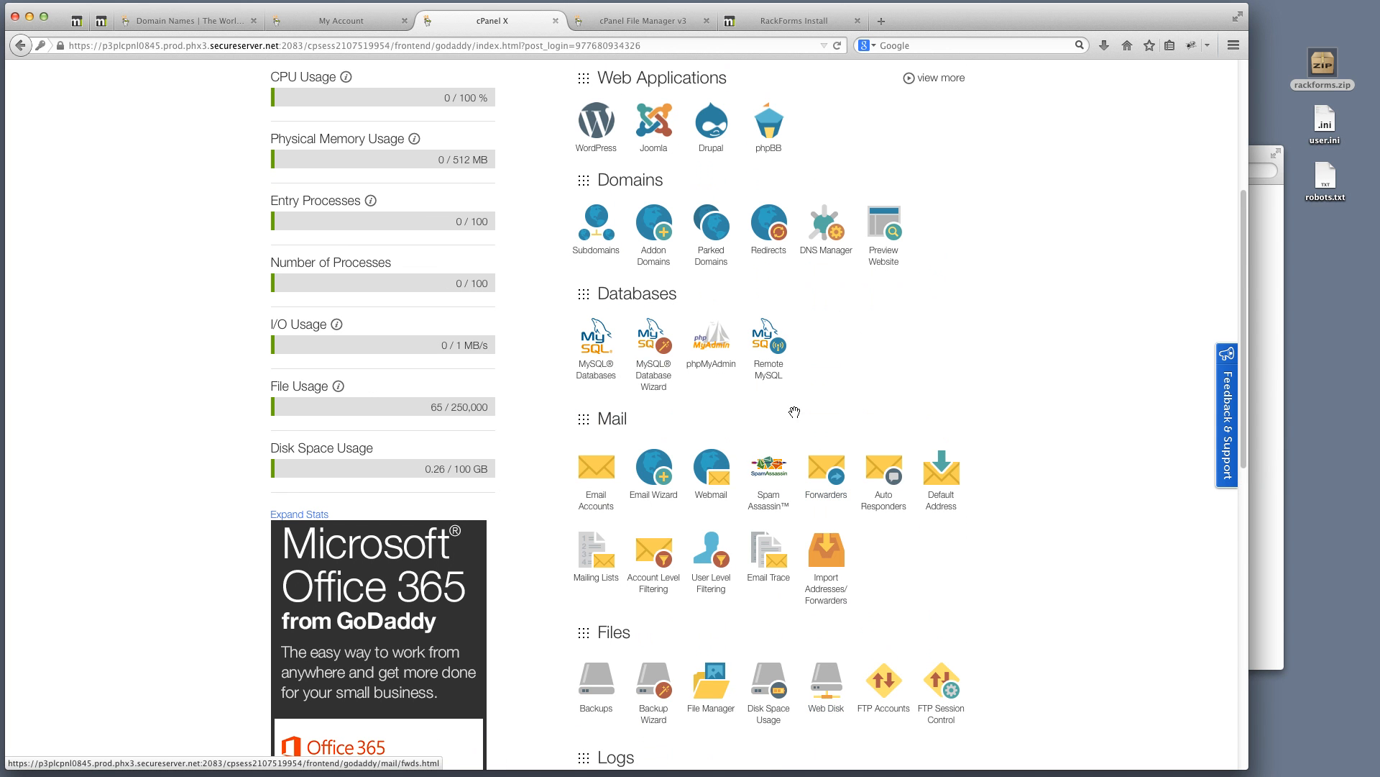
click(646, 381)
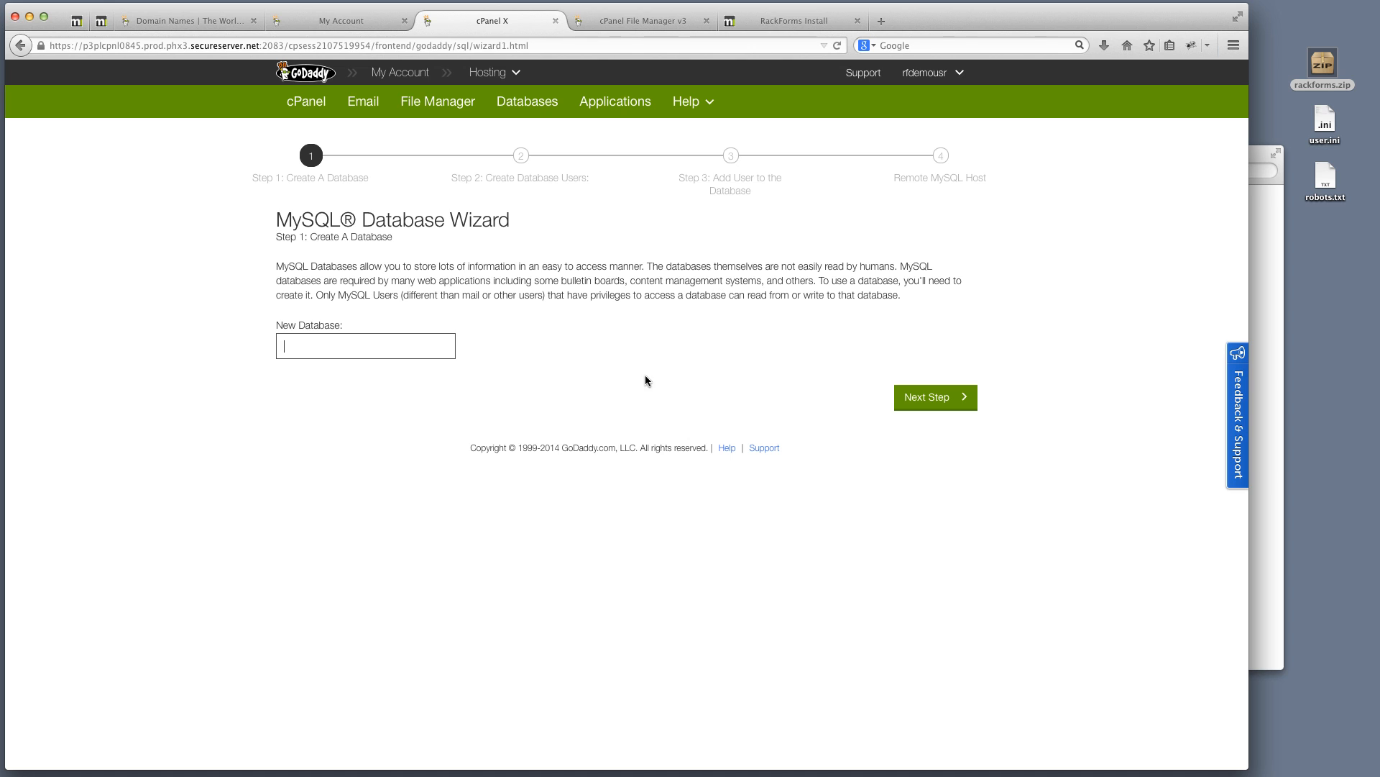
key(super+Tab)
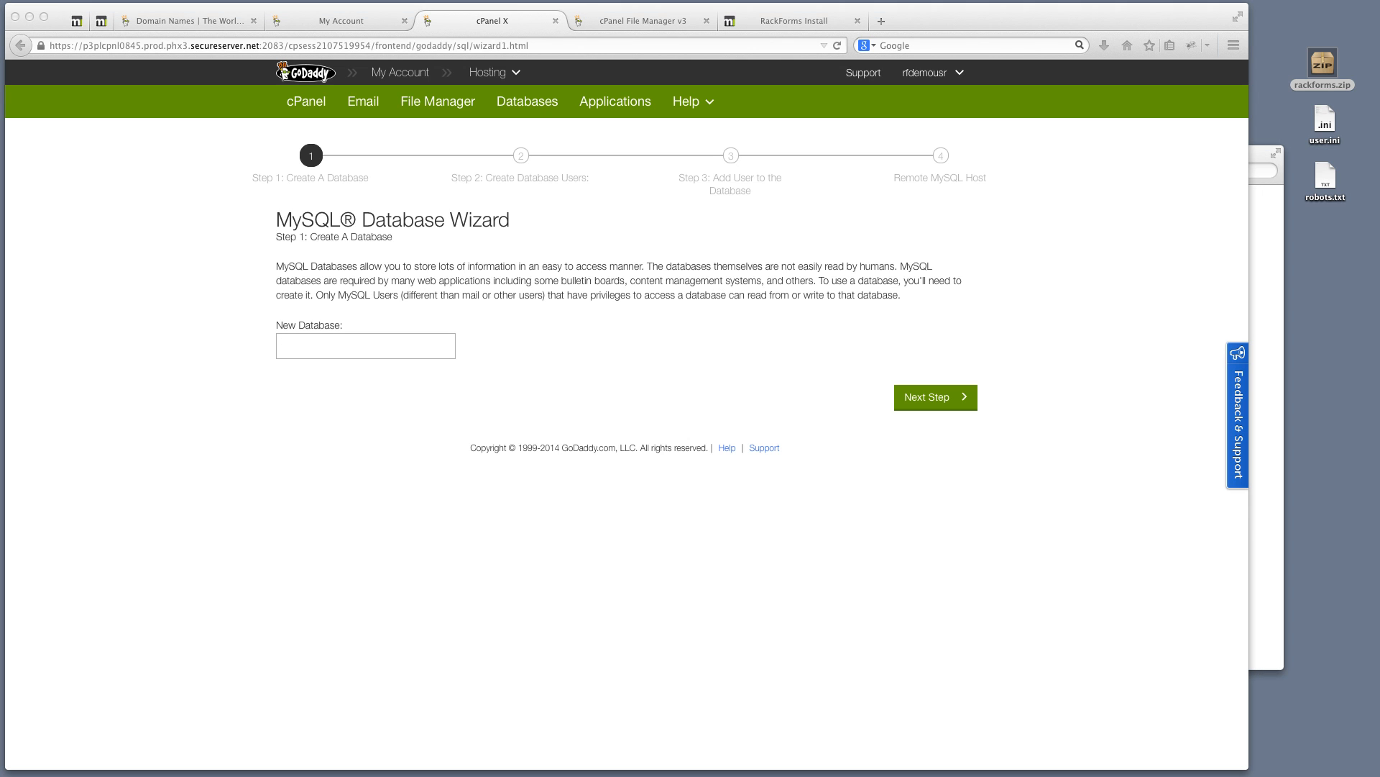
click(346, 349)
key(Down)
key(Return)
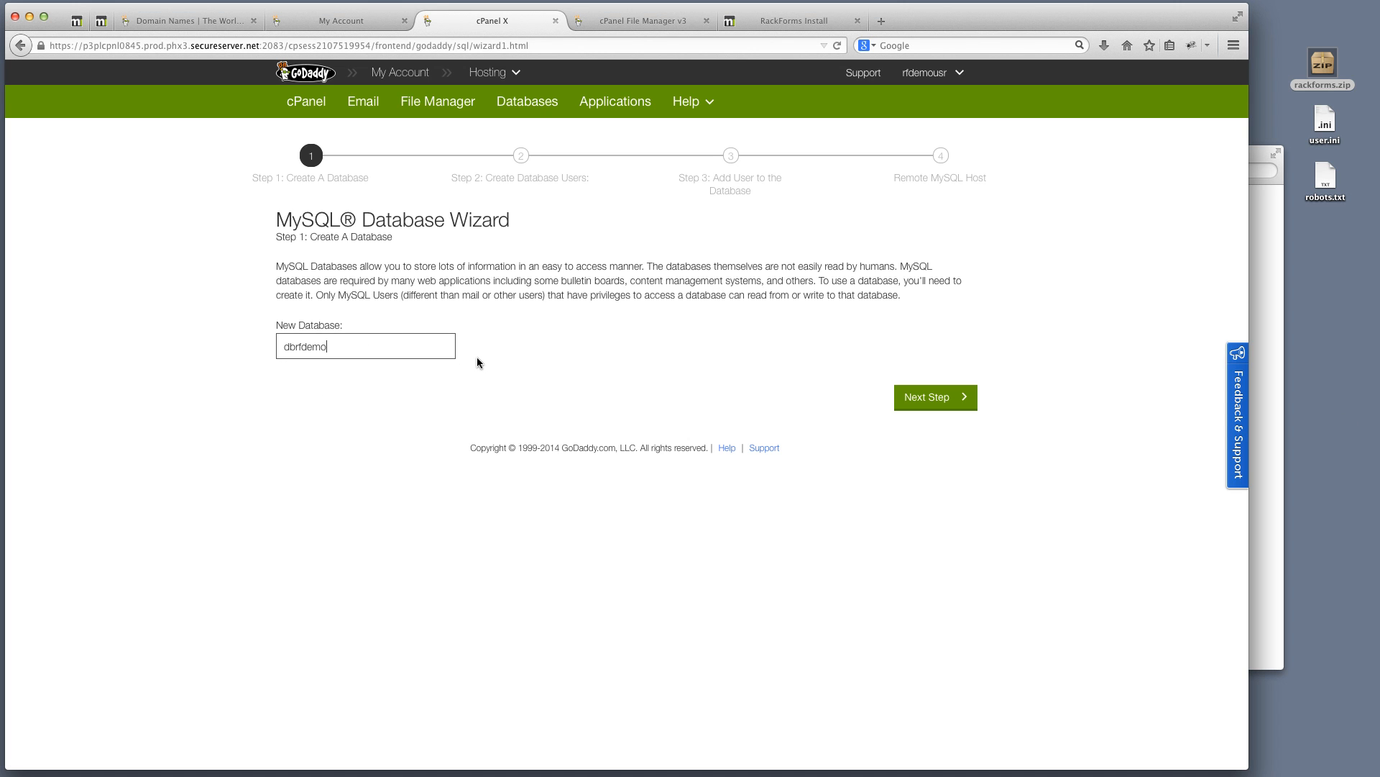
drag(356, 345, 257, 343)
key(super+c)
click(947, 399)
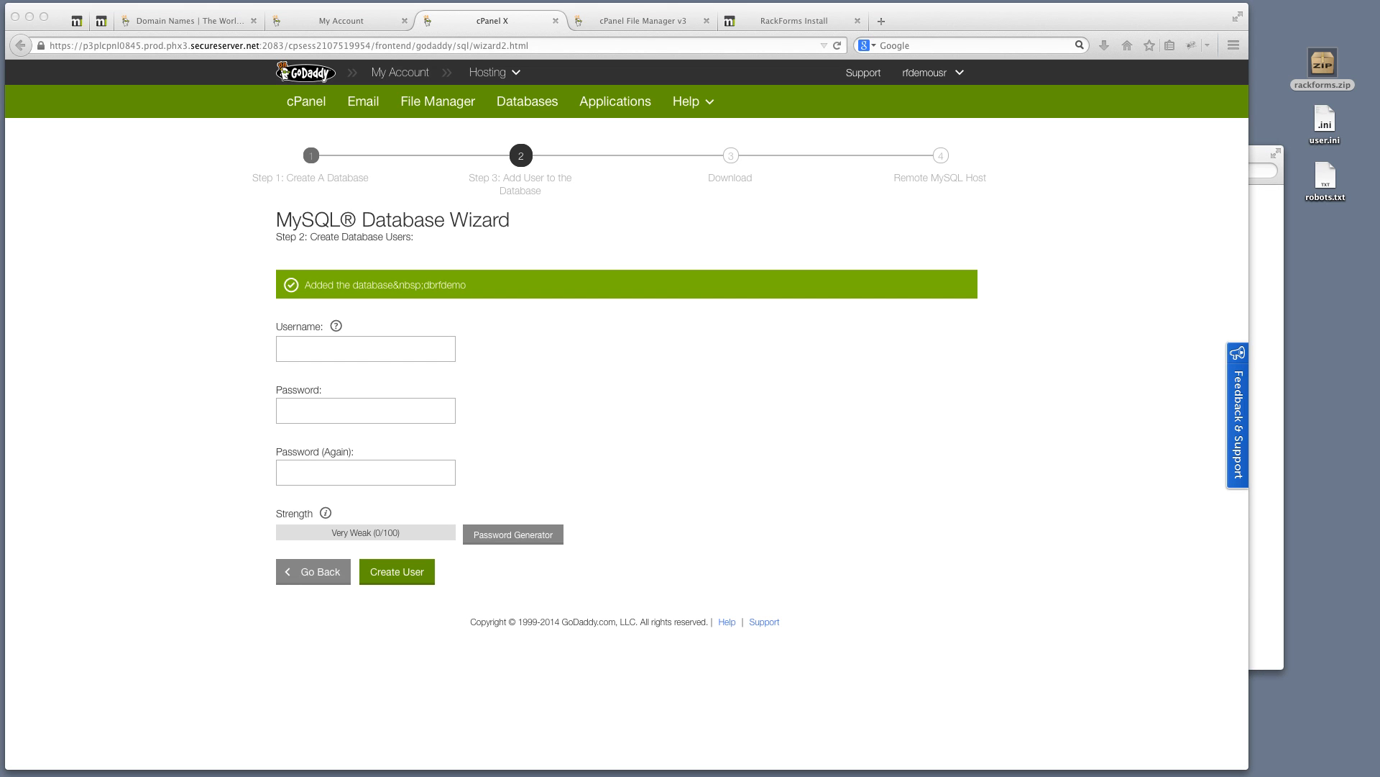
Enter database user dbusrdemo and paste its password into both password fields
click(329, 356)
text(dbusrdemo)
click(342, 408)
key(super+v)
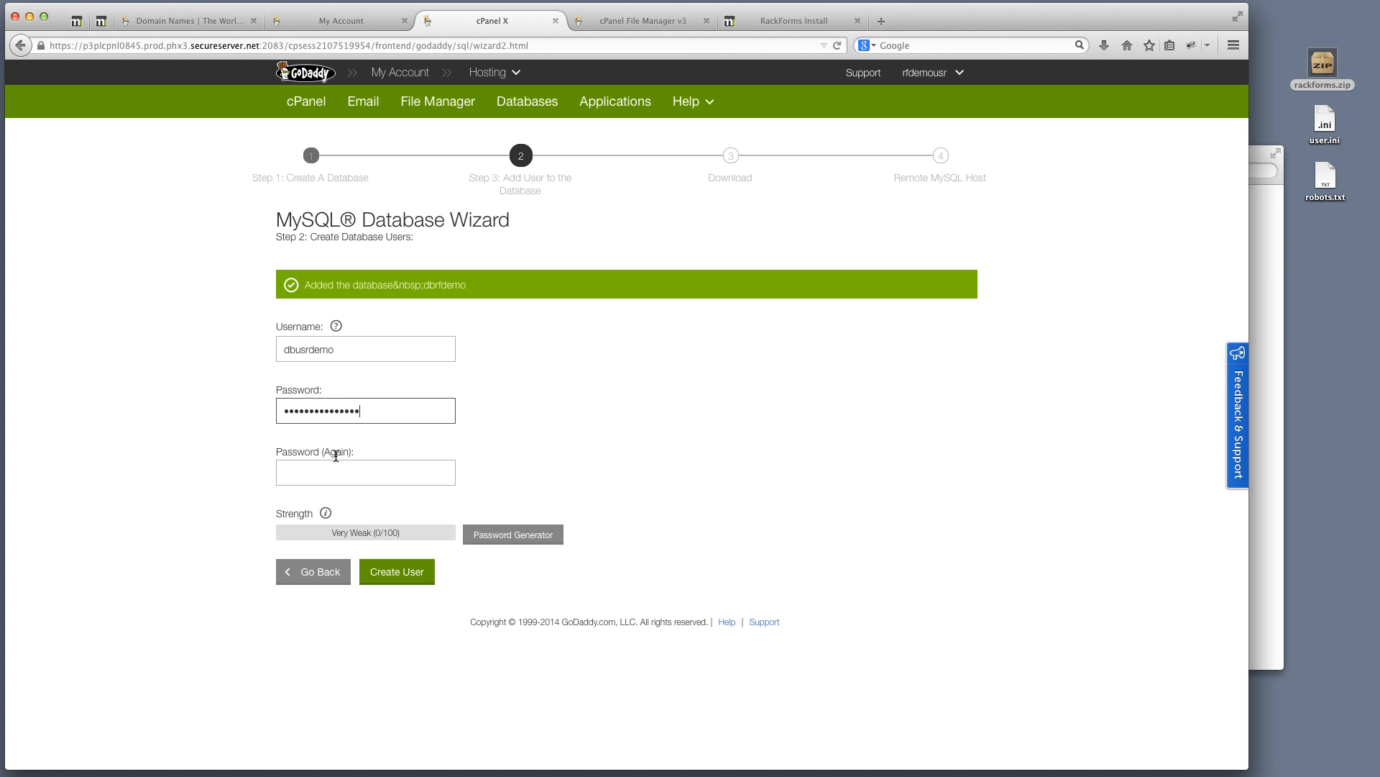
click(338, 465)
key(super+v)
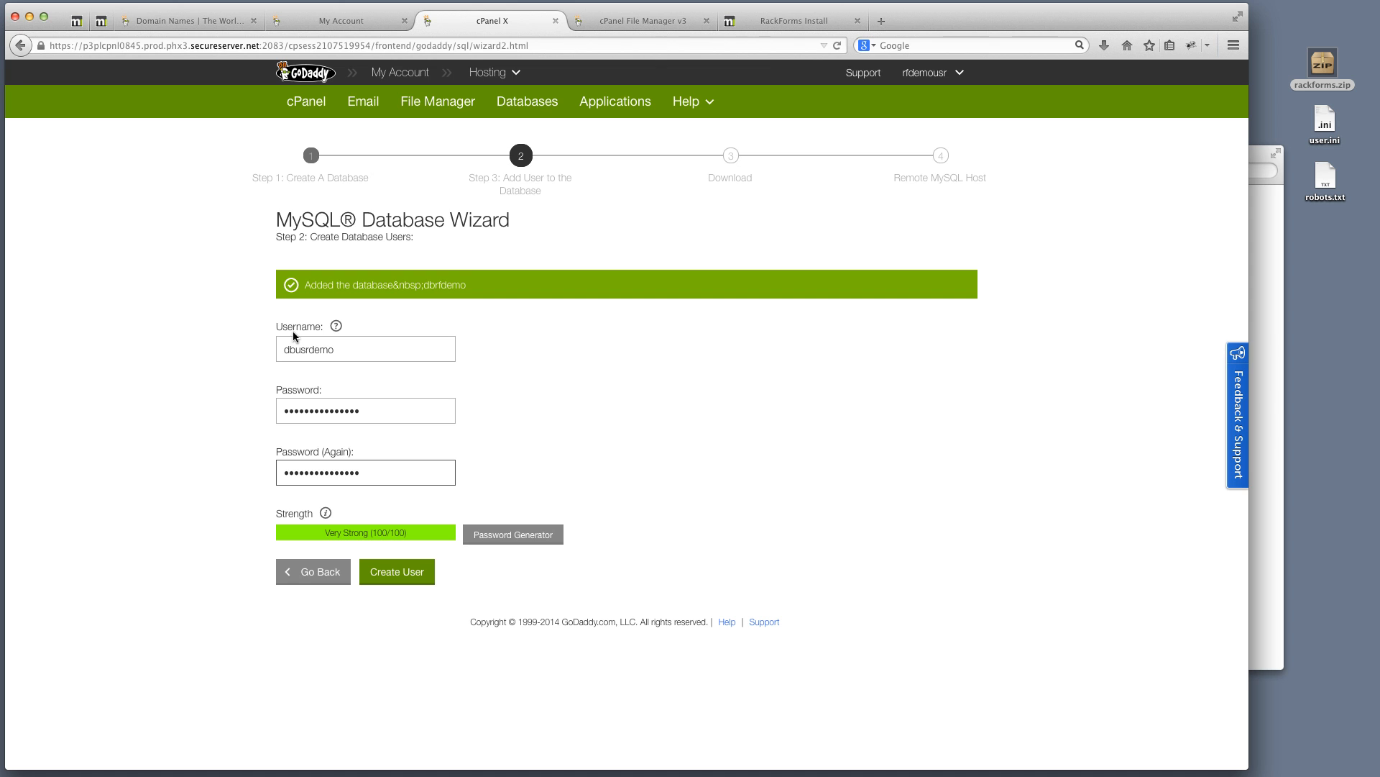
click(818, 21)
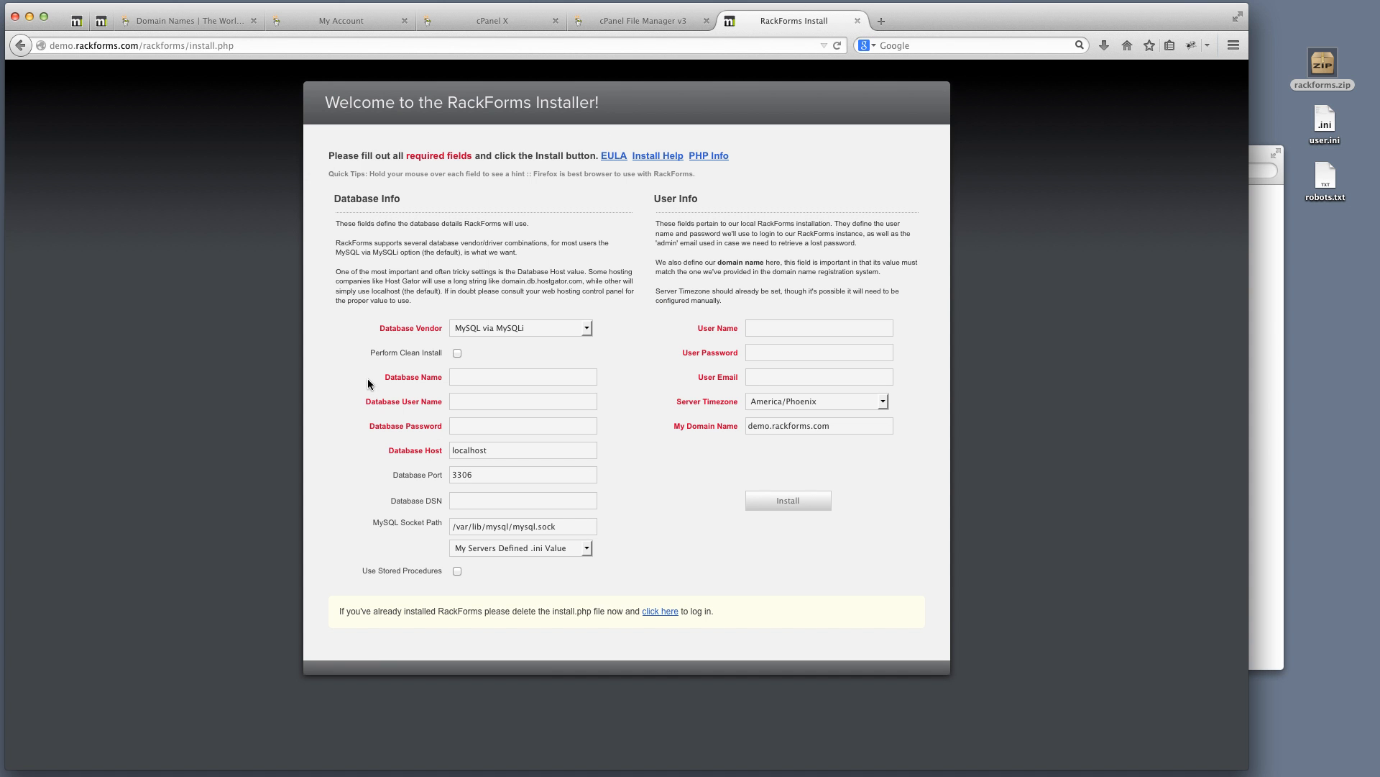
Paste dbrfdemo, the database user name and its password into the installer's database fields
click(466, 381)
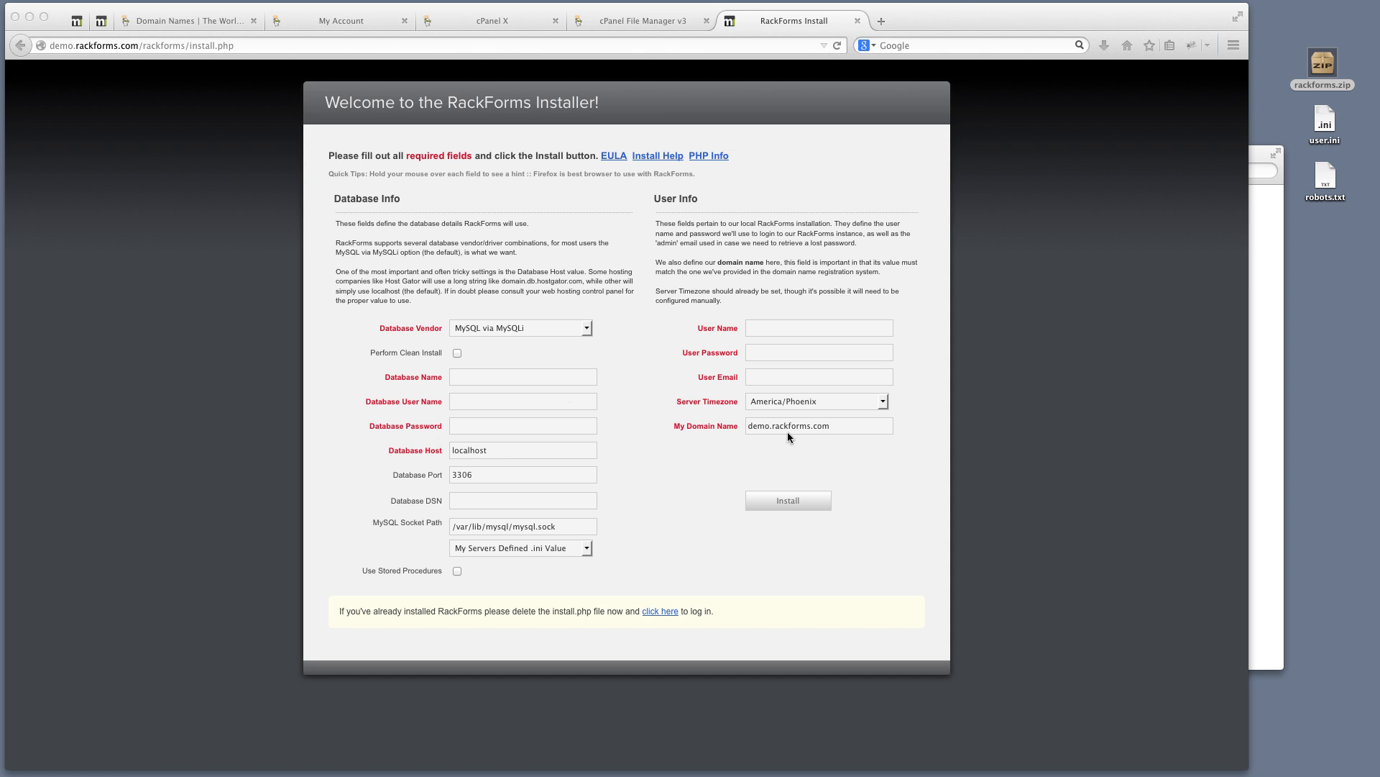
click(504, 382)
key(super+v)
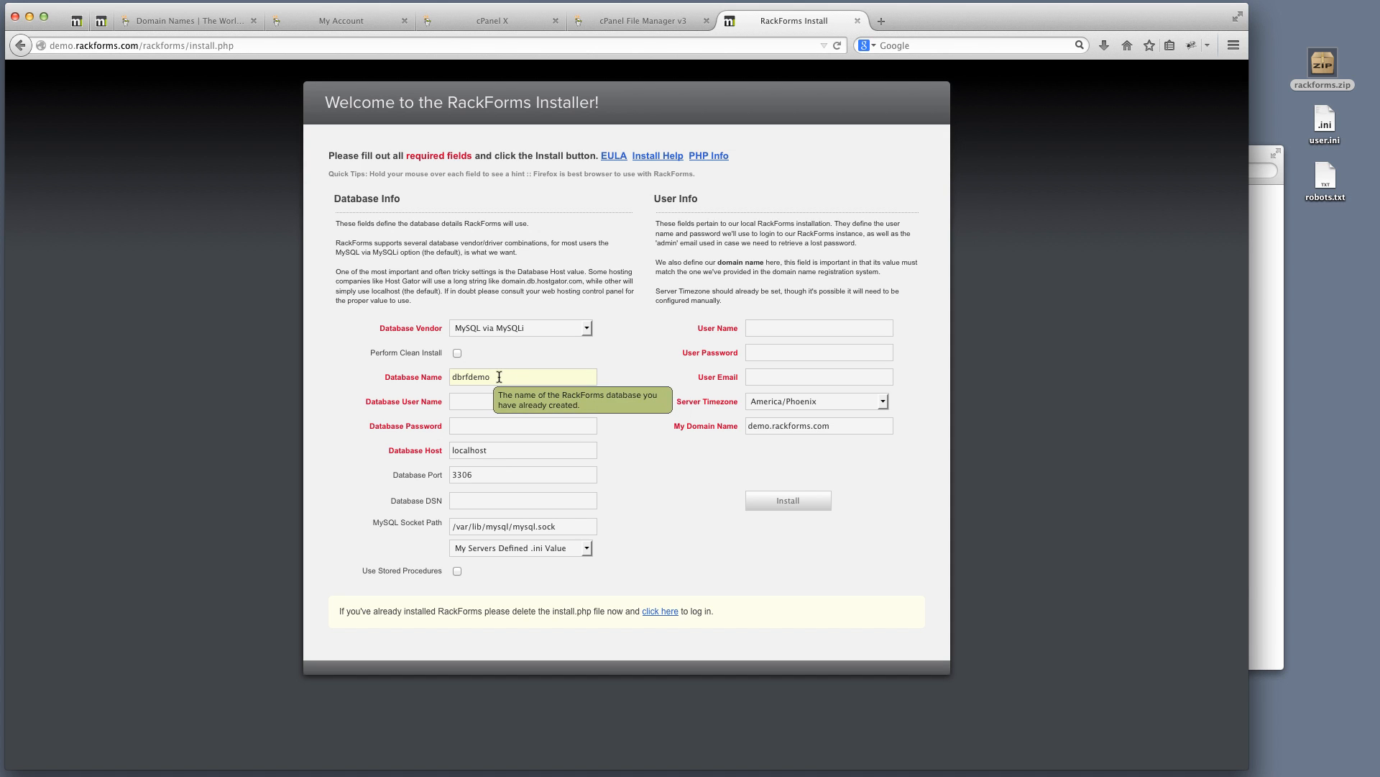
drag(499, 376, 451, 372)
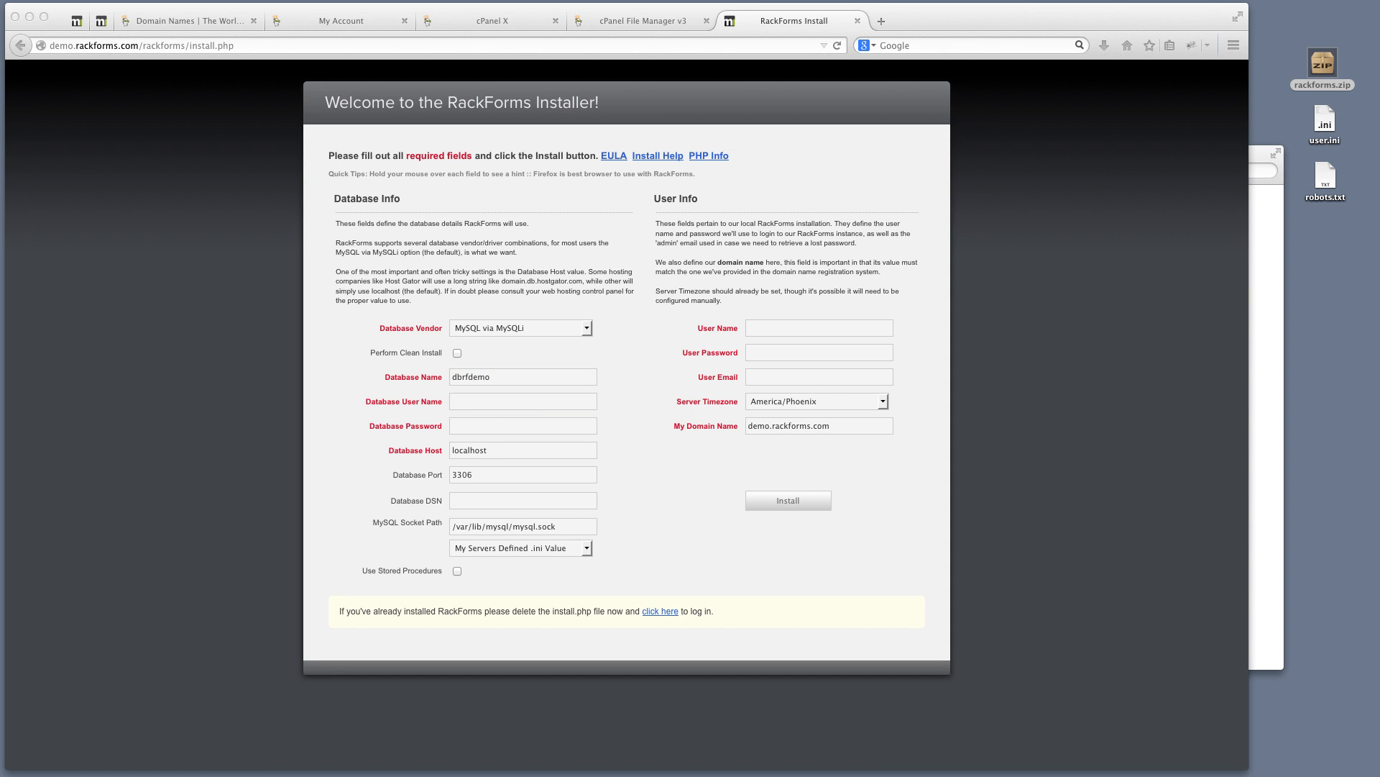
key(super+Tab)
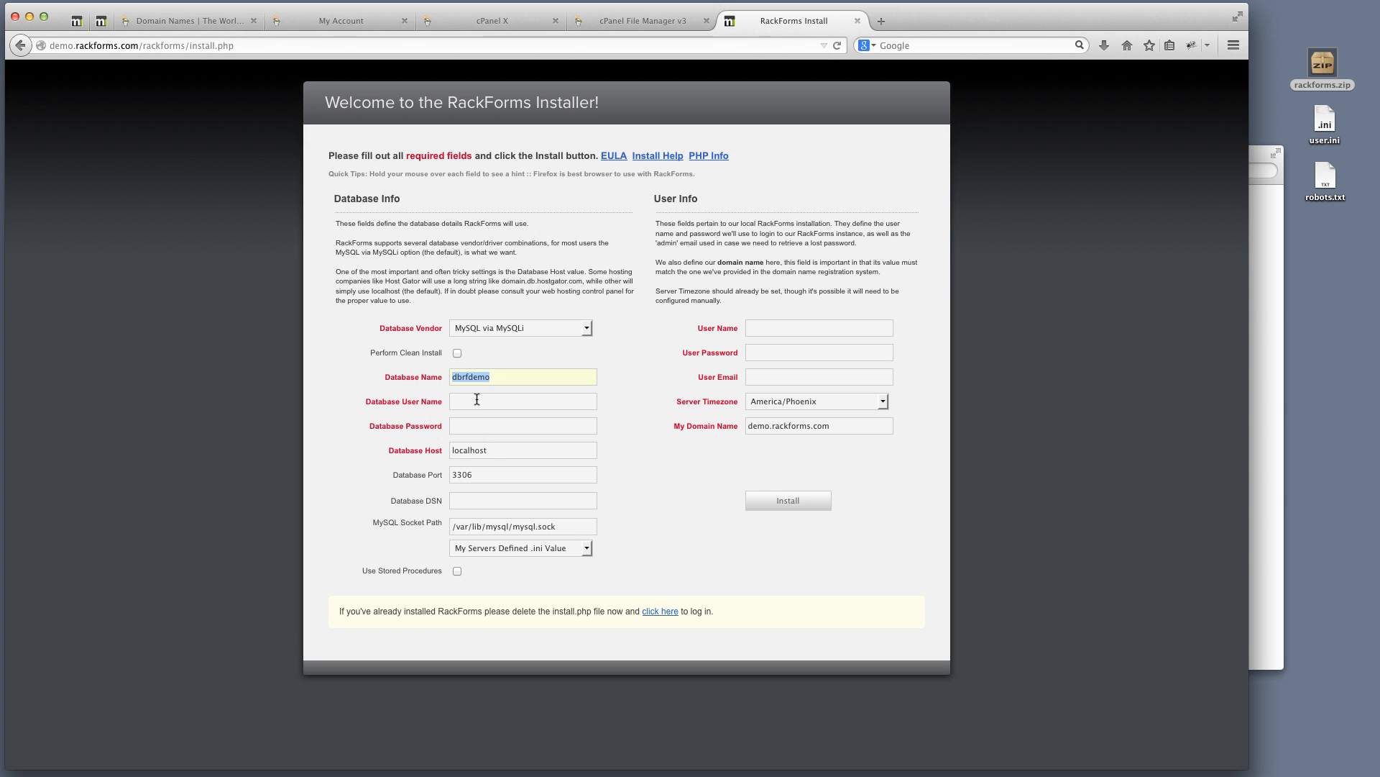
click(479, 400)
text(dbusrdemo)
key(super+Tab)
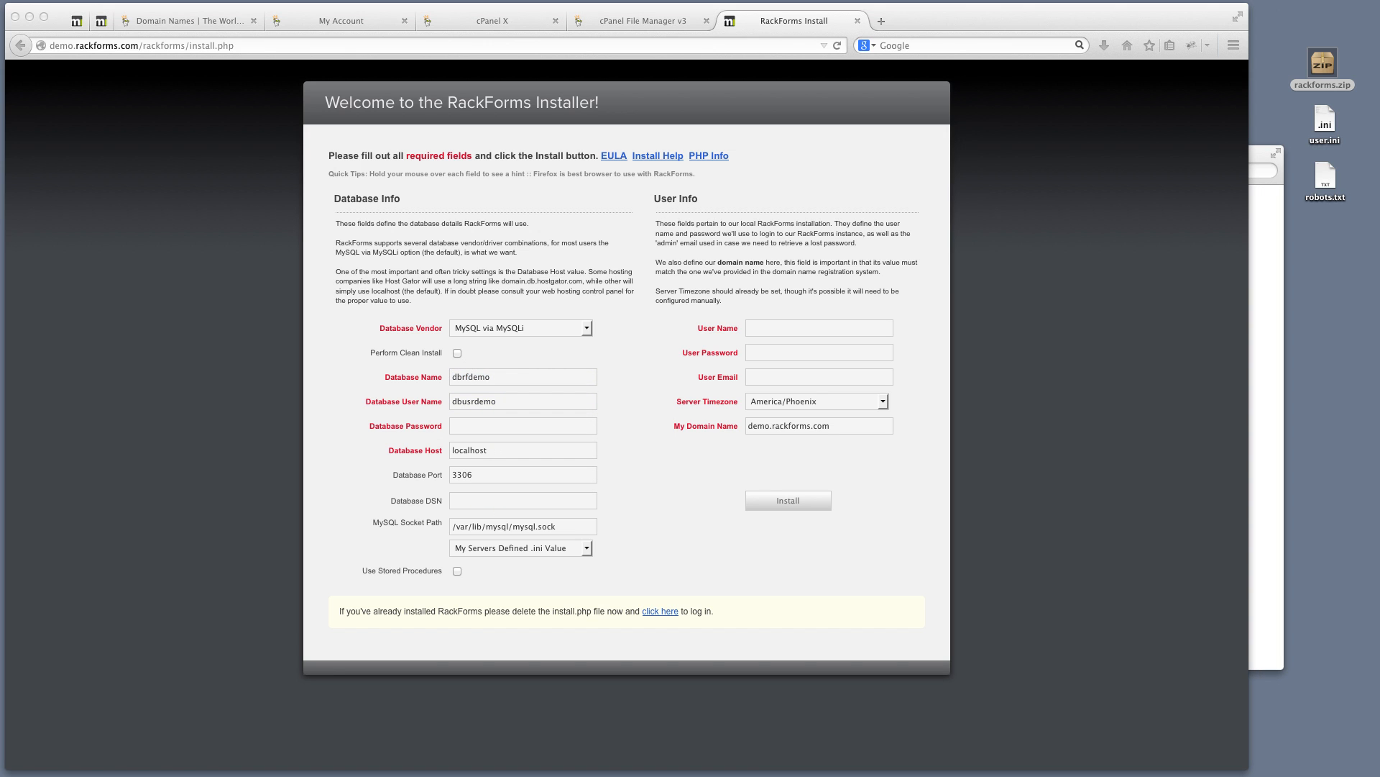
key(super+Tab)
click(480, 424)
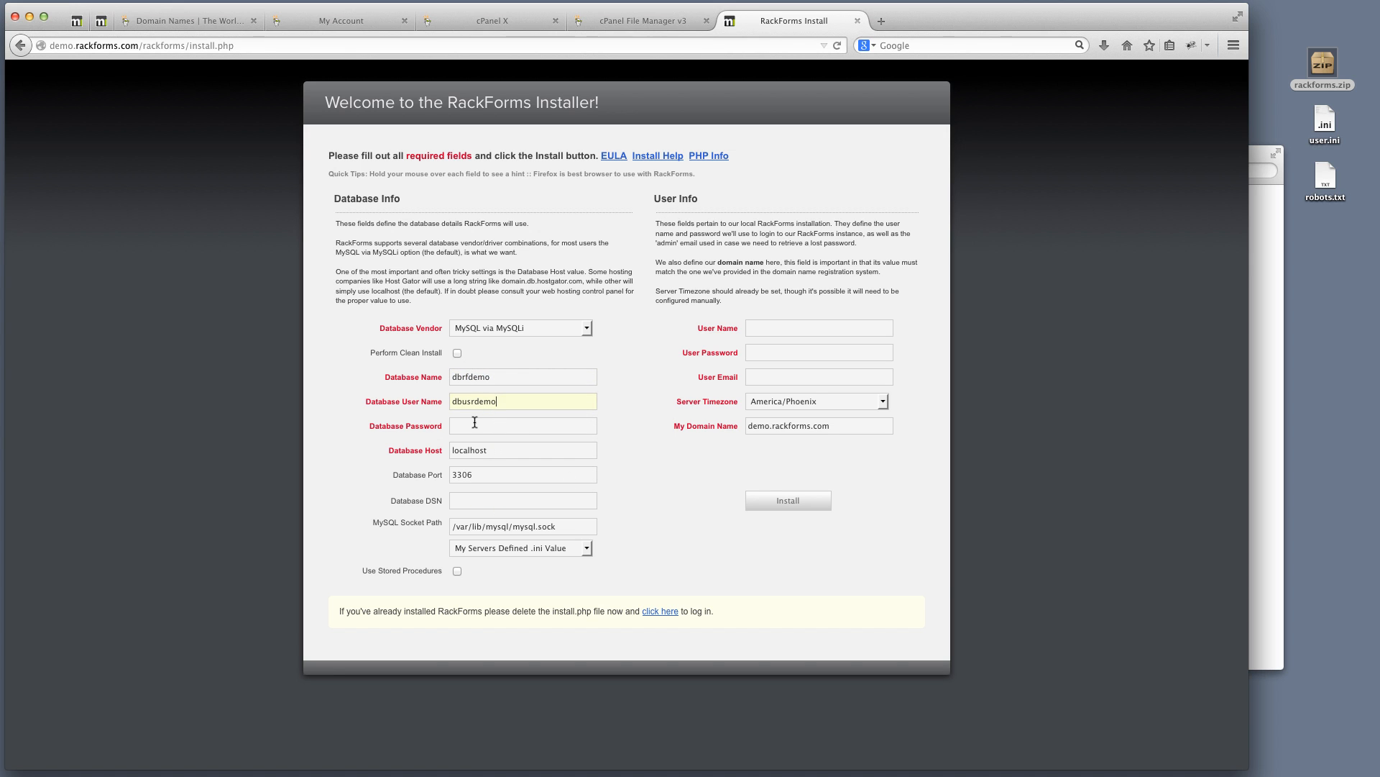
key(super+v)
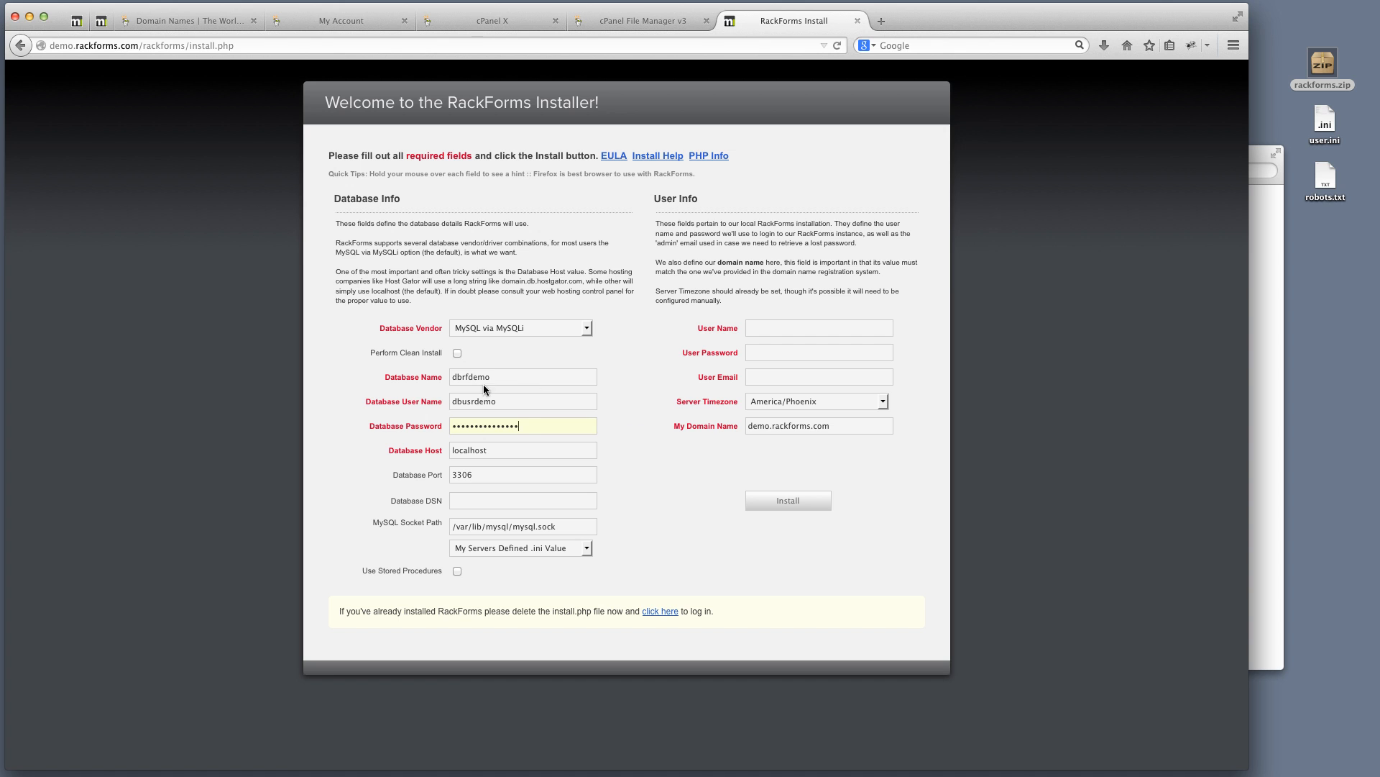
Create the database user and grant CREATE, DELETE, INDEX, SELECT and TRIGGER
click(525, 20)
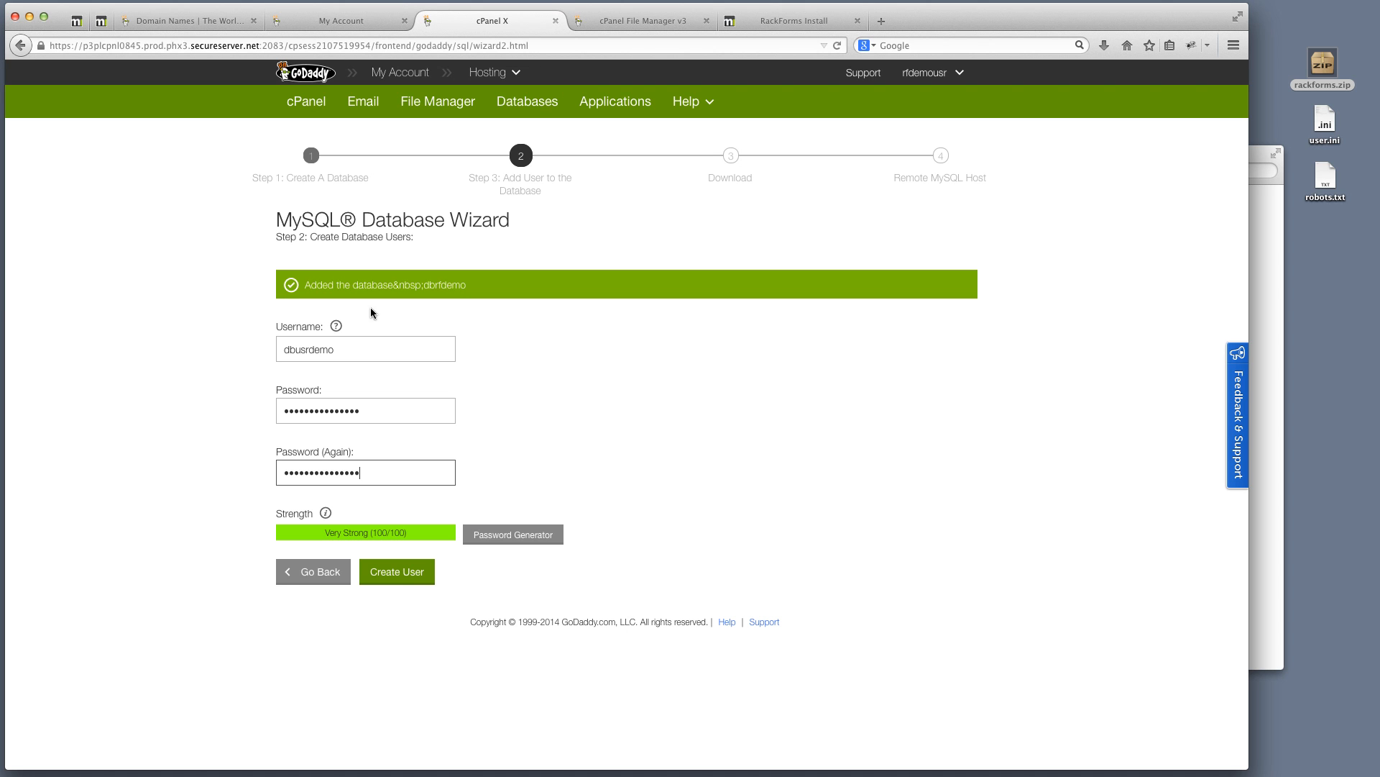
click(433, 577)
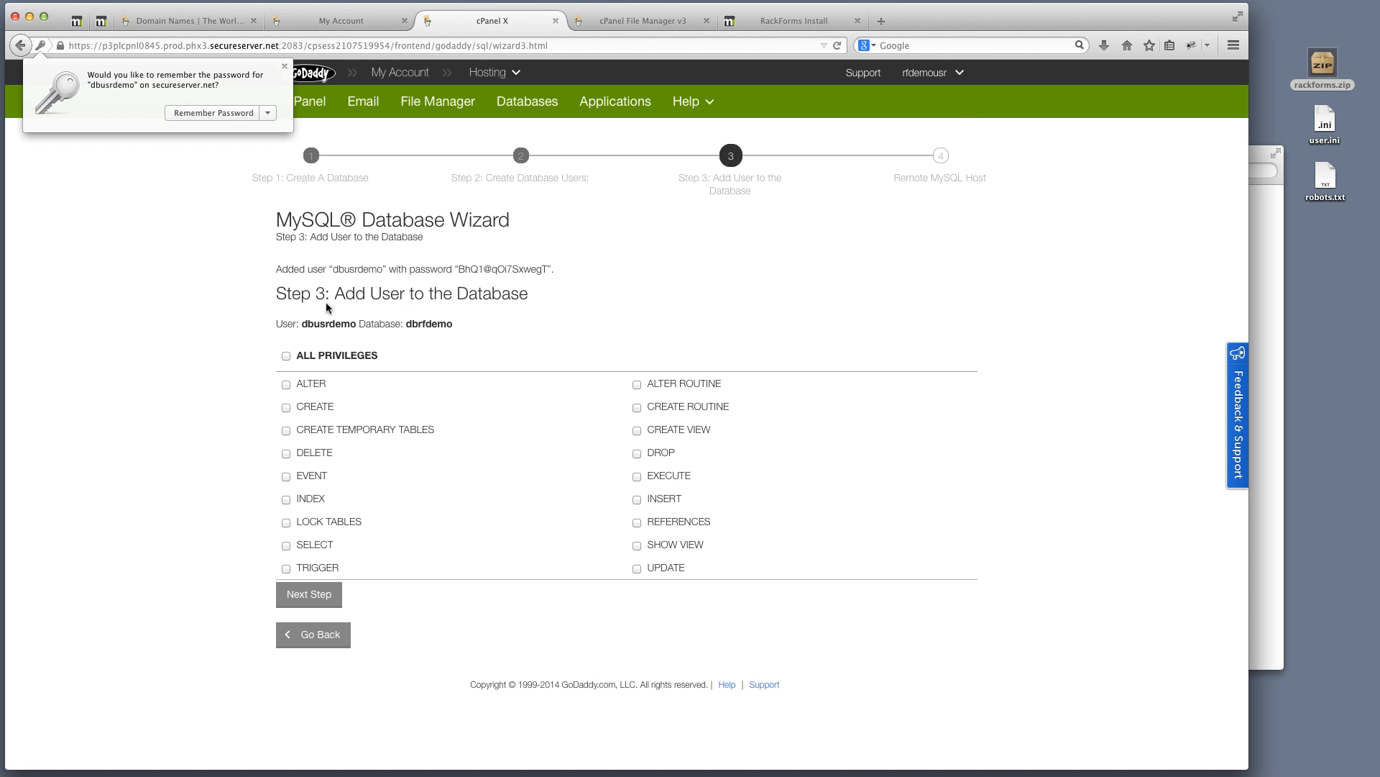
click(286, 407)
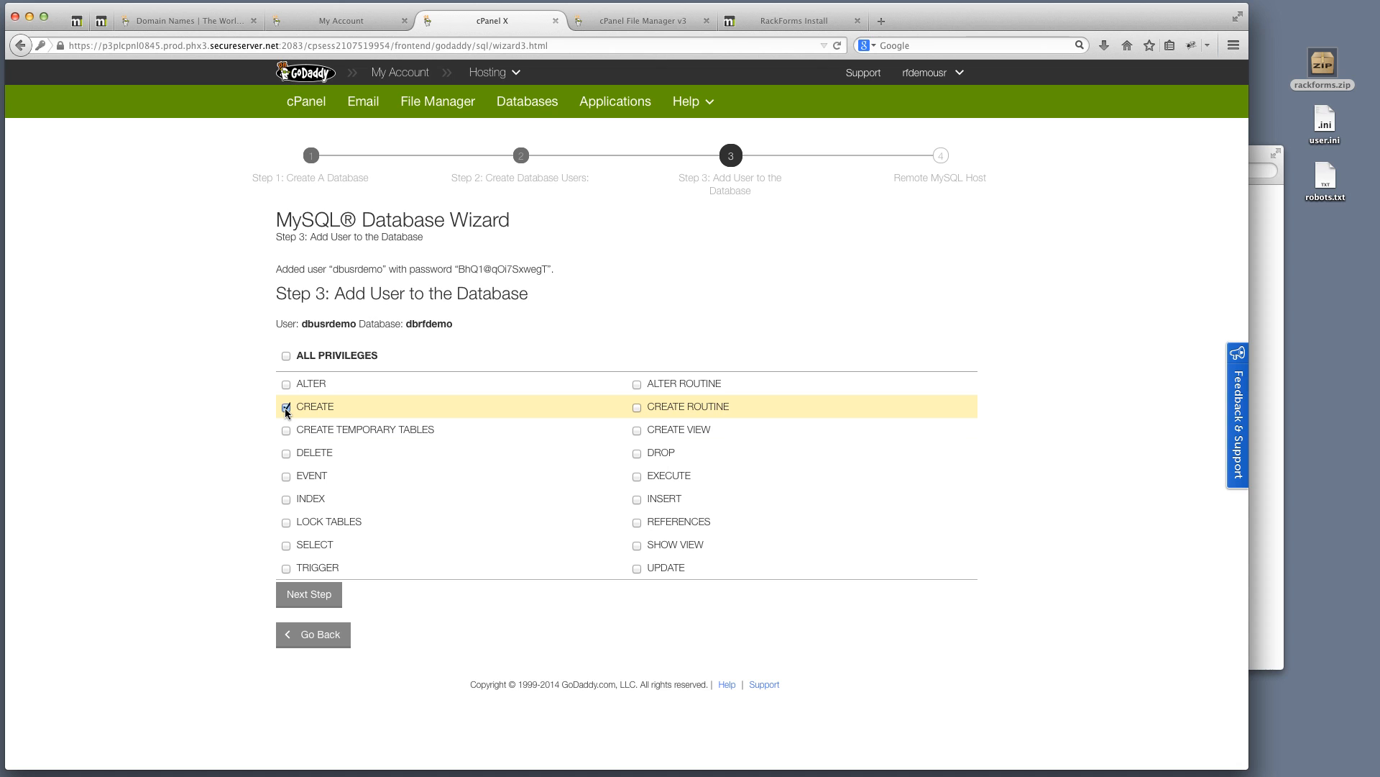
click(286, 452)
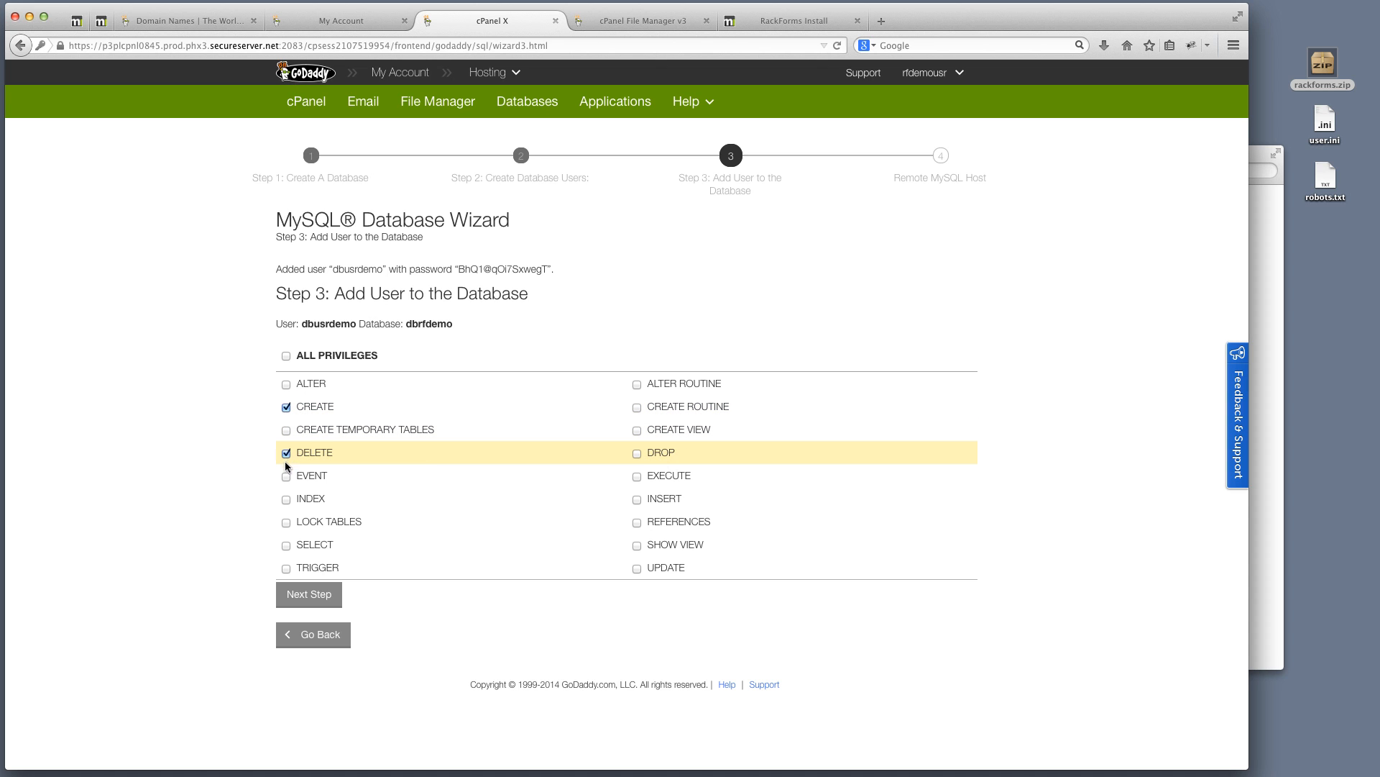
click(287, 500)
click(286, 545)
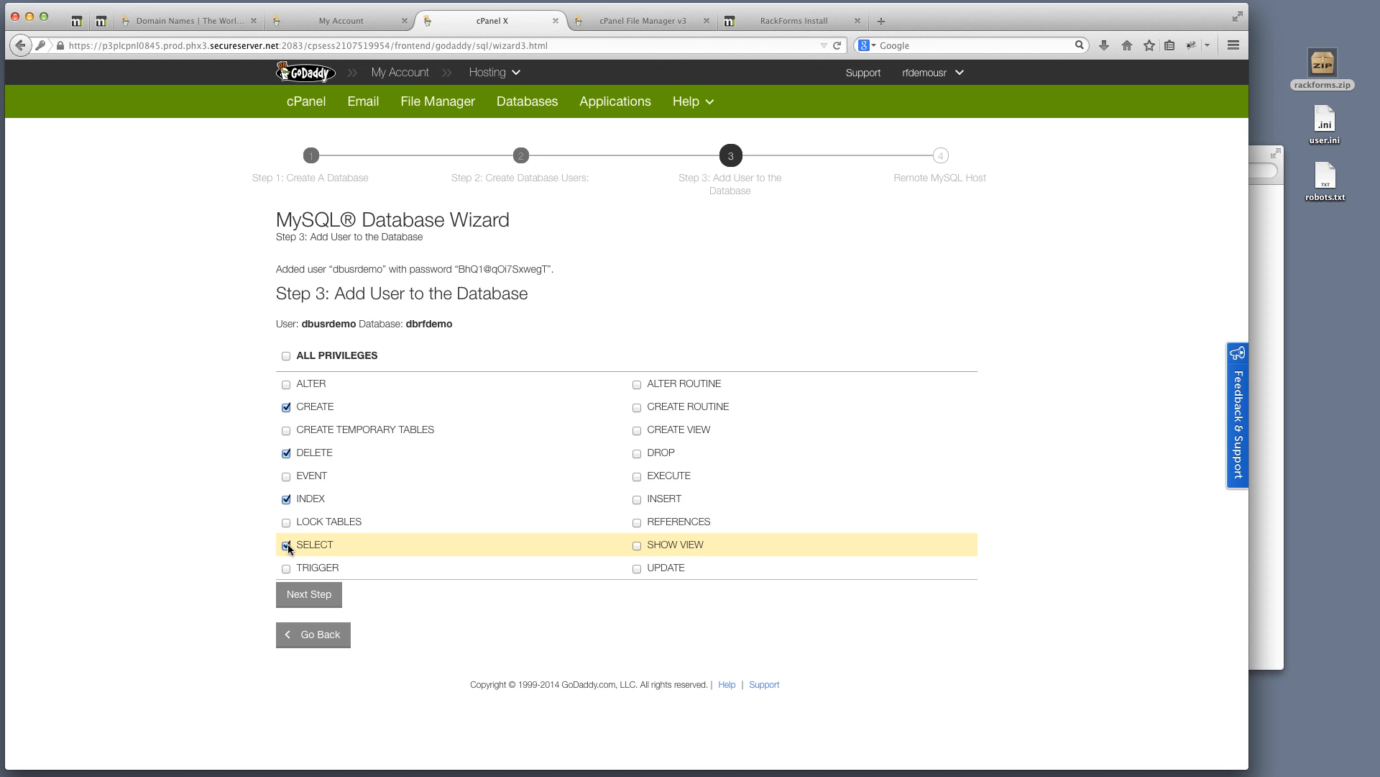
click(286, 568)
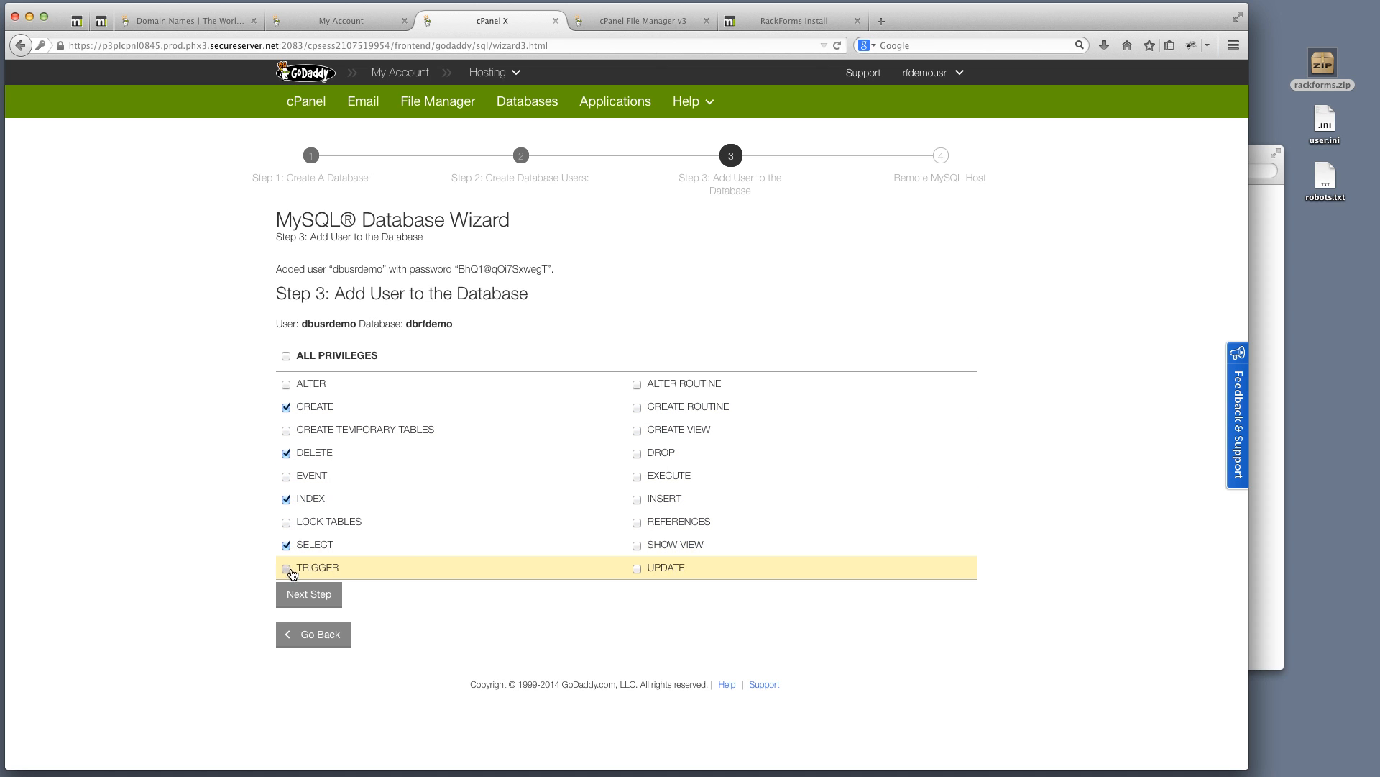
Grant ALTER ROUTINE, CREATE ROUTINE, DROP, EXECUTE, INSERT, SHOW VIEW, UPDATE, ALTER and ALL PRIVILEGES
click(637, 385)
click(637, 408)
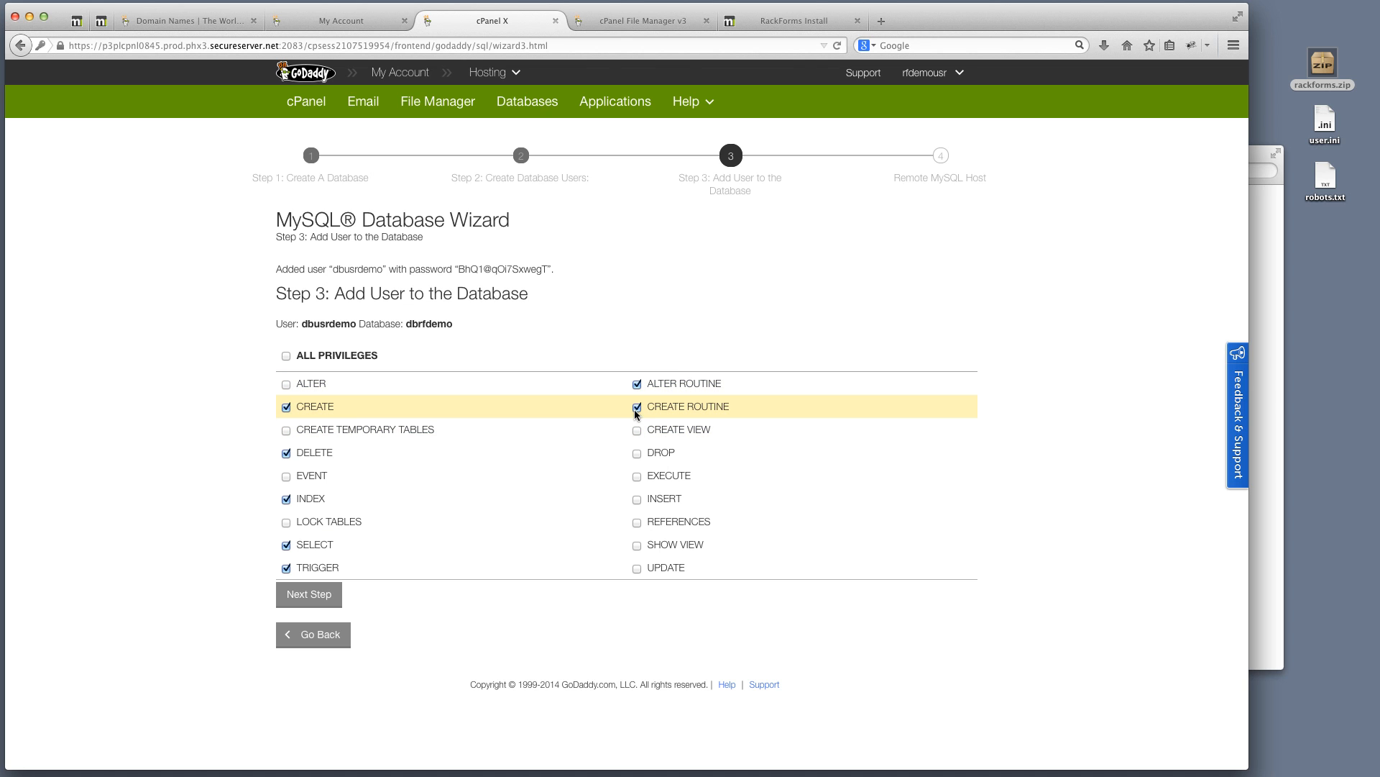
click(636, 456)
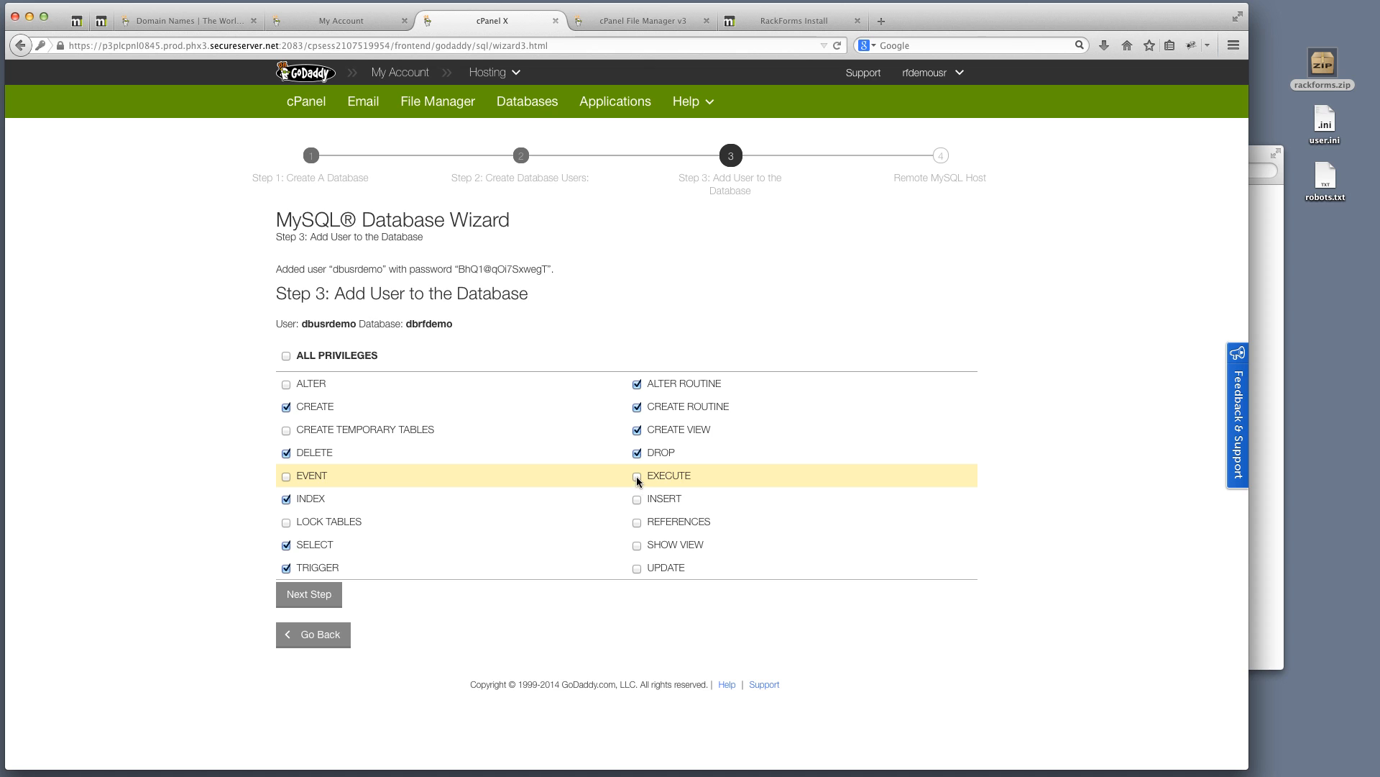
click(637, 478)
click(637, 500)
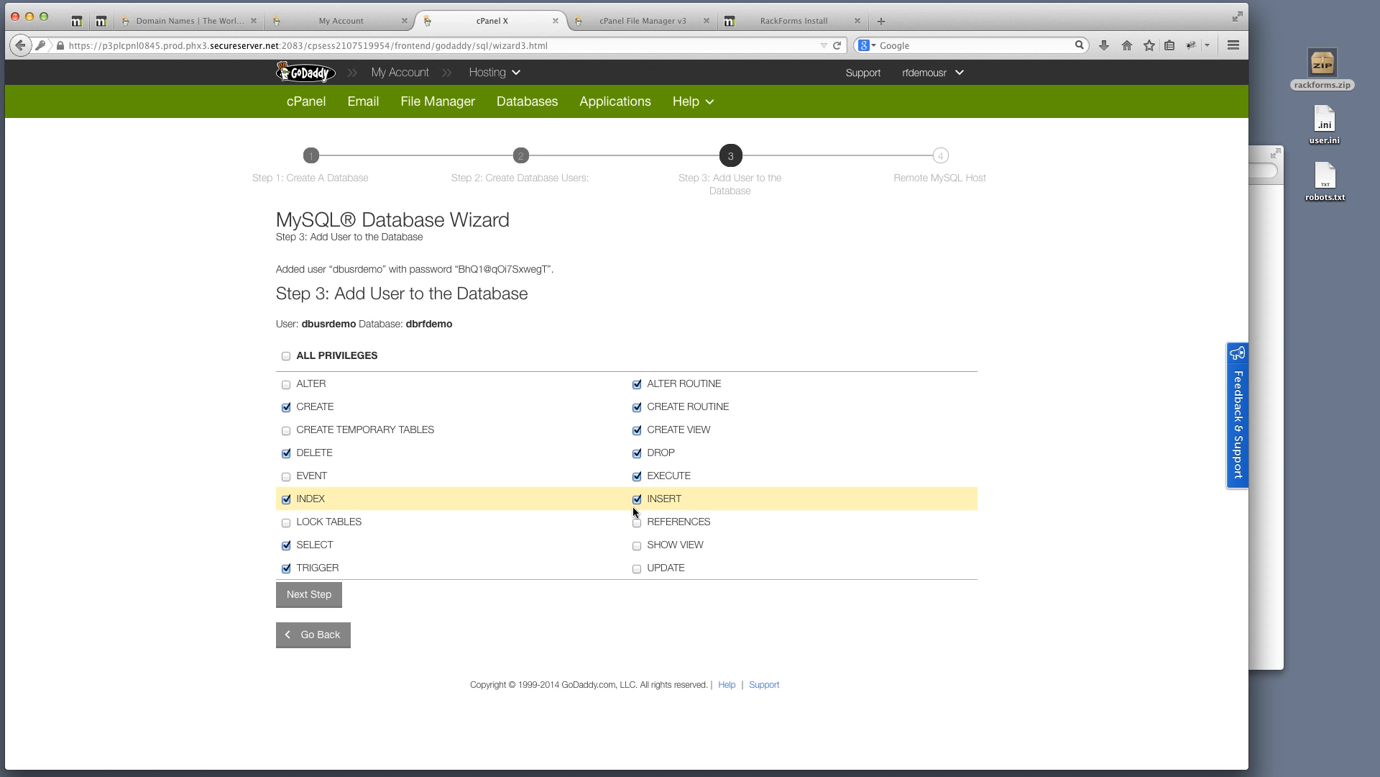
click(637, 545)
click(637, 568)
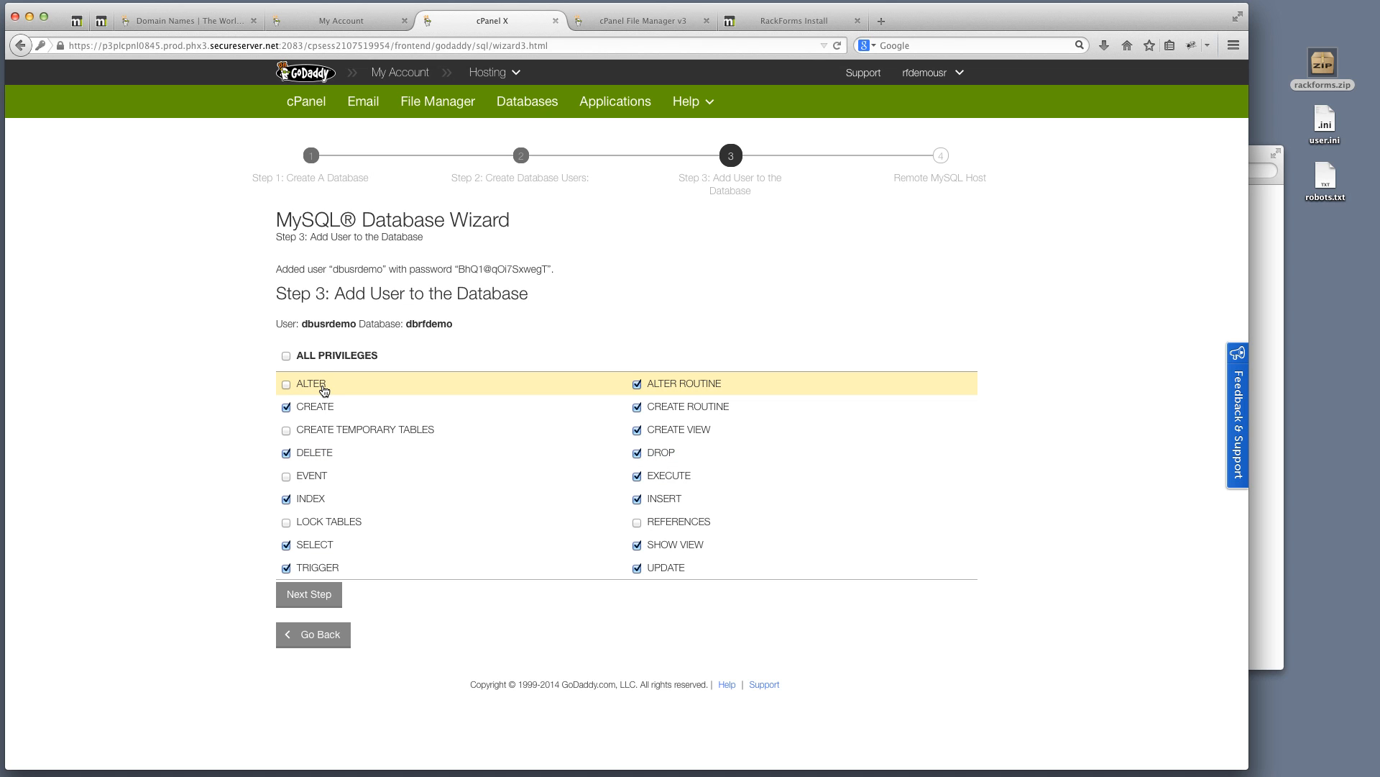
click(286, 386)
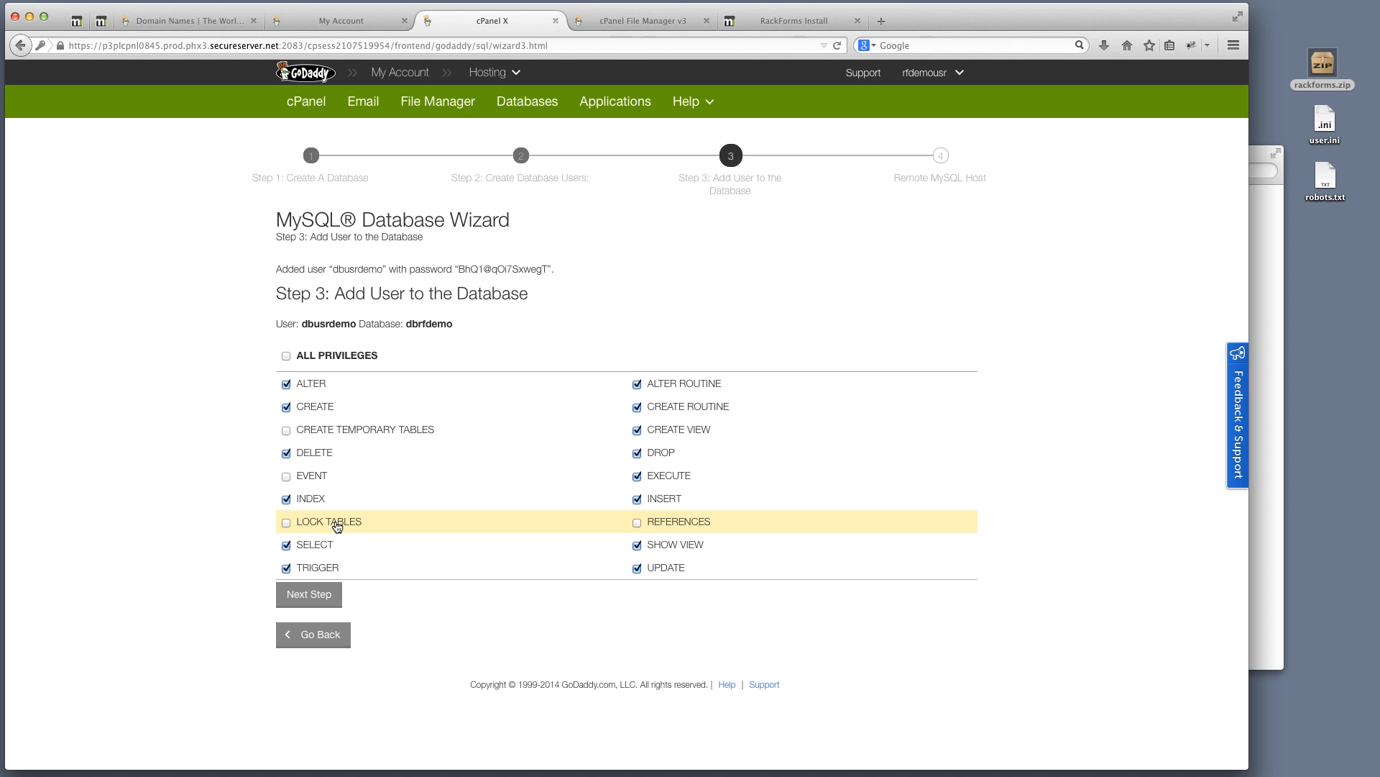
click(287, 356)
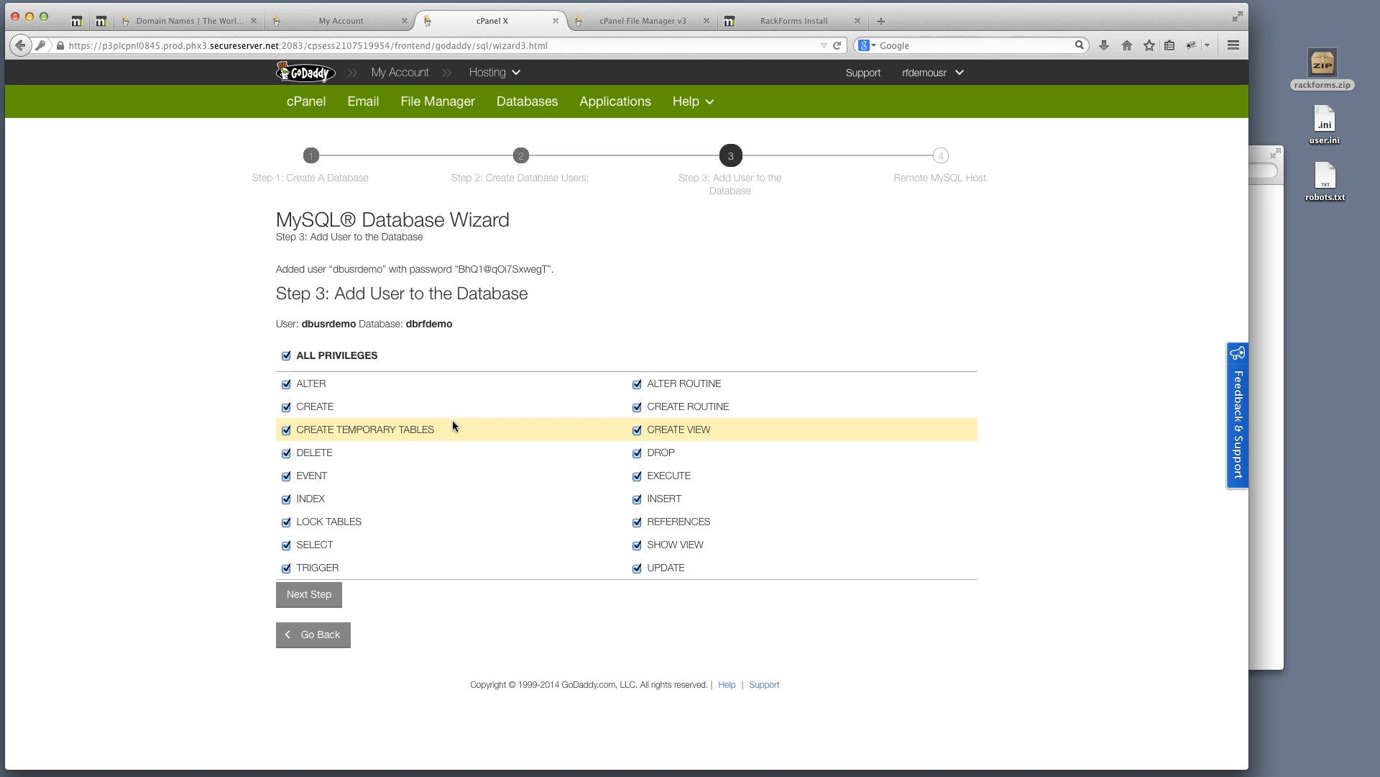
Apply the privileges on dbrfdemo and return to the cPanel home page
click(321, 595)
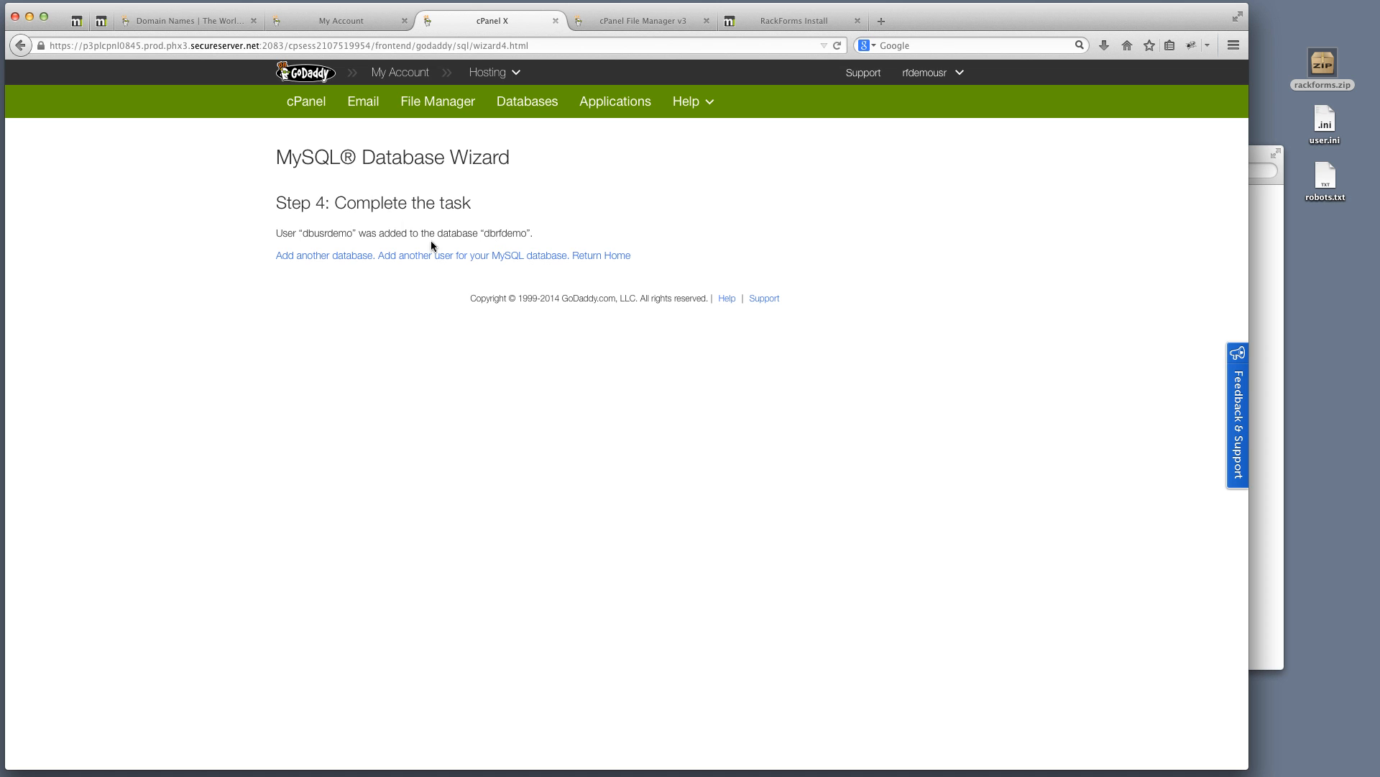
click(589, 256)
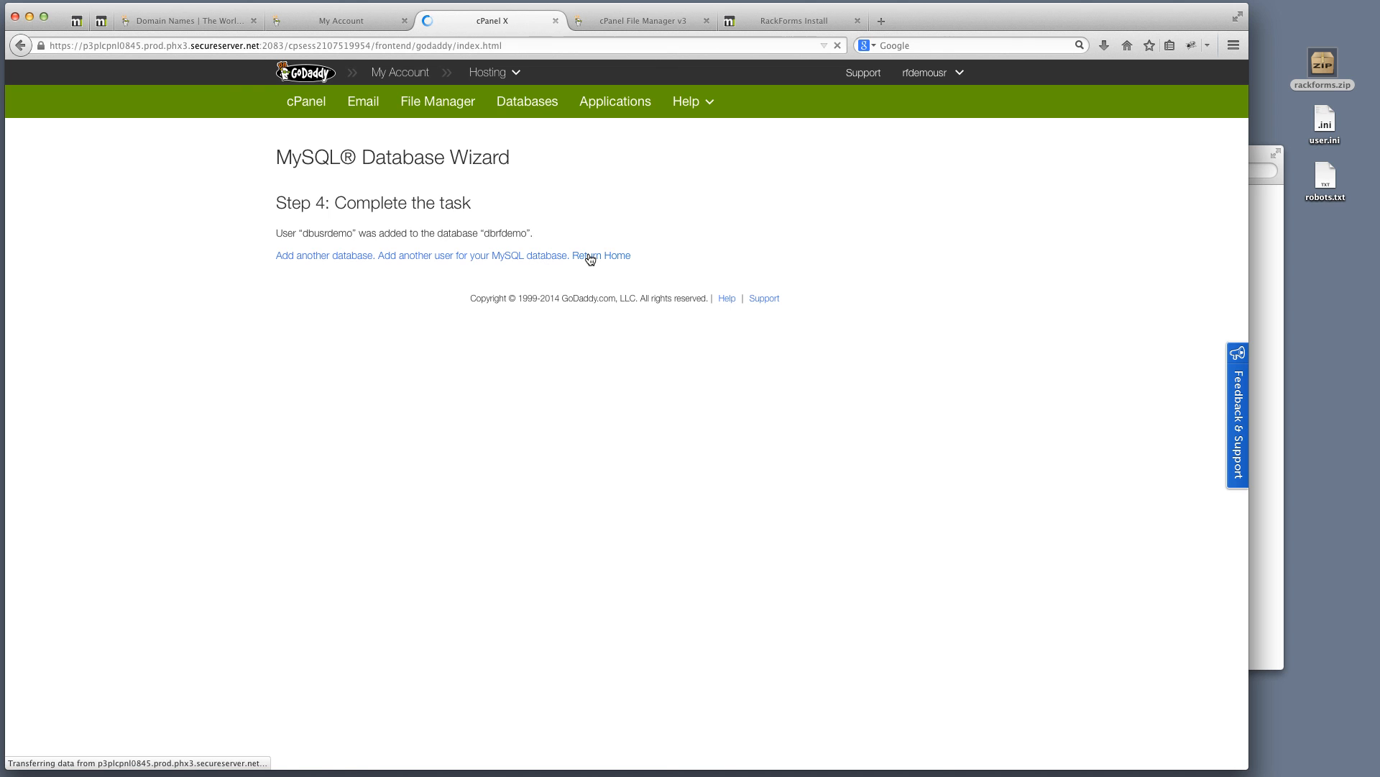
scroll(501, 584, down, 5)
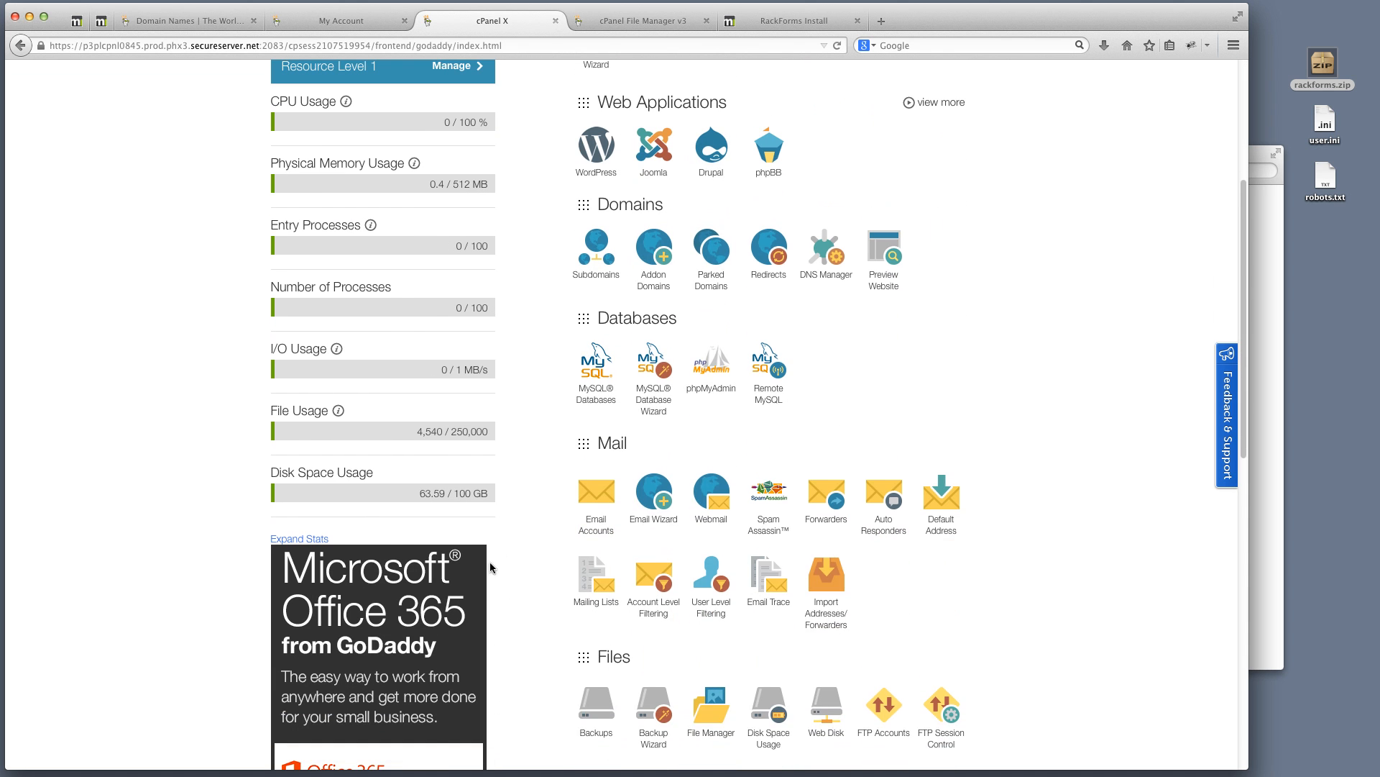
scroll(491, 567, down, 3)
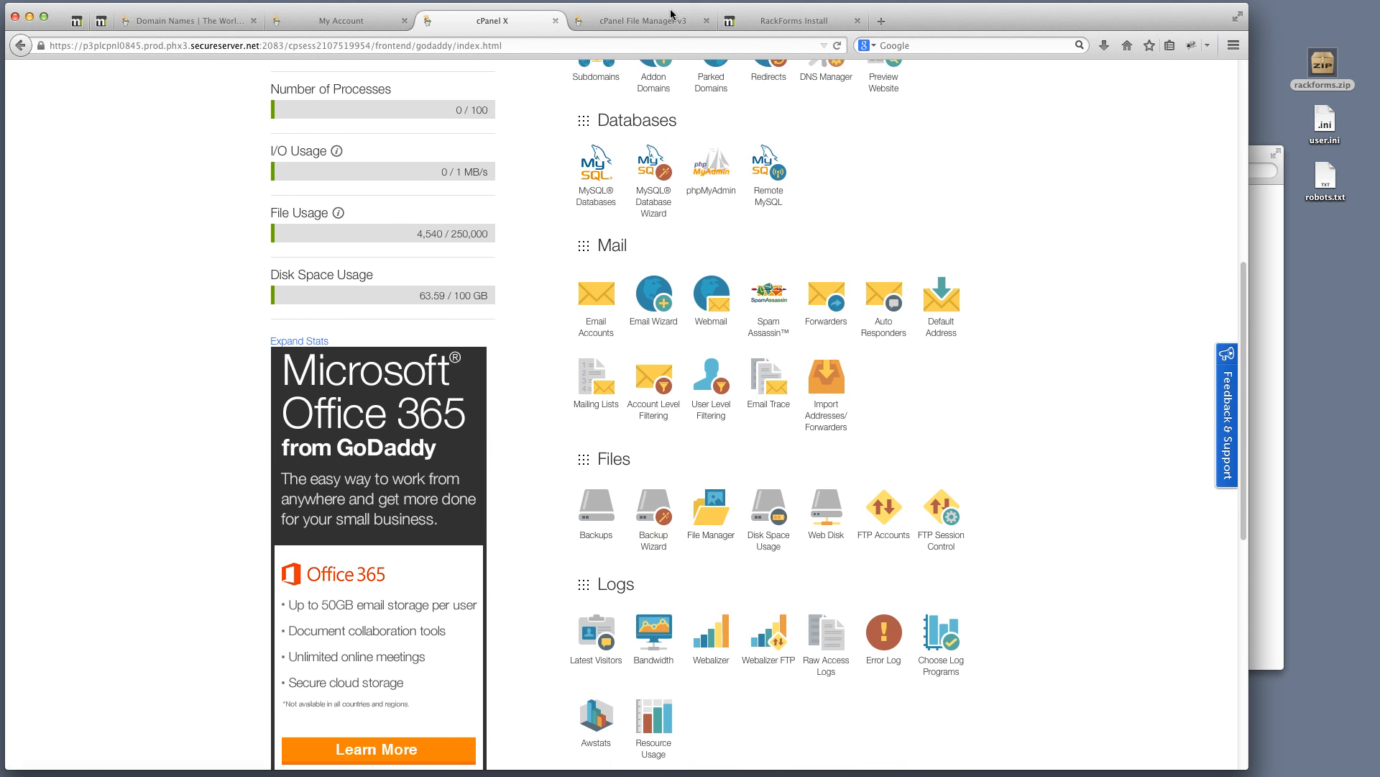
Enter user name 'test', the admin password and the suggested e-mail, keeping demo.rackforms.com
click(794, 21)
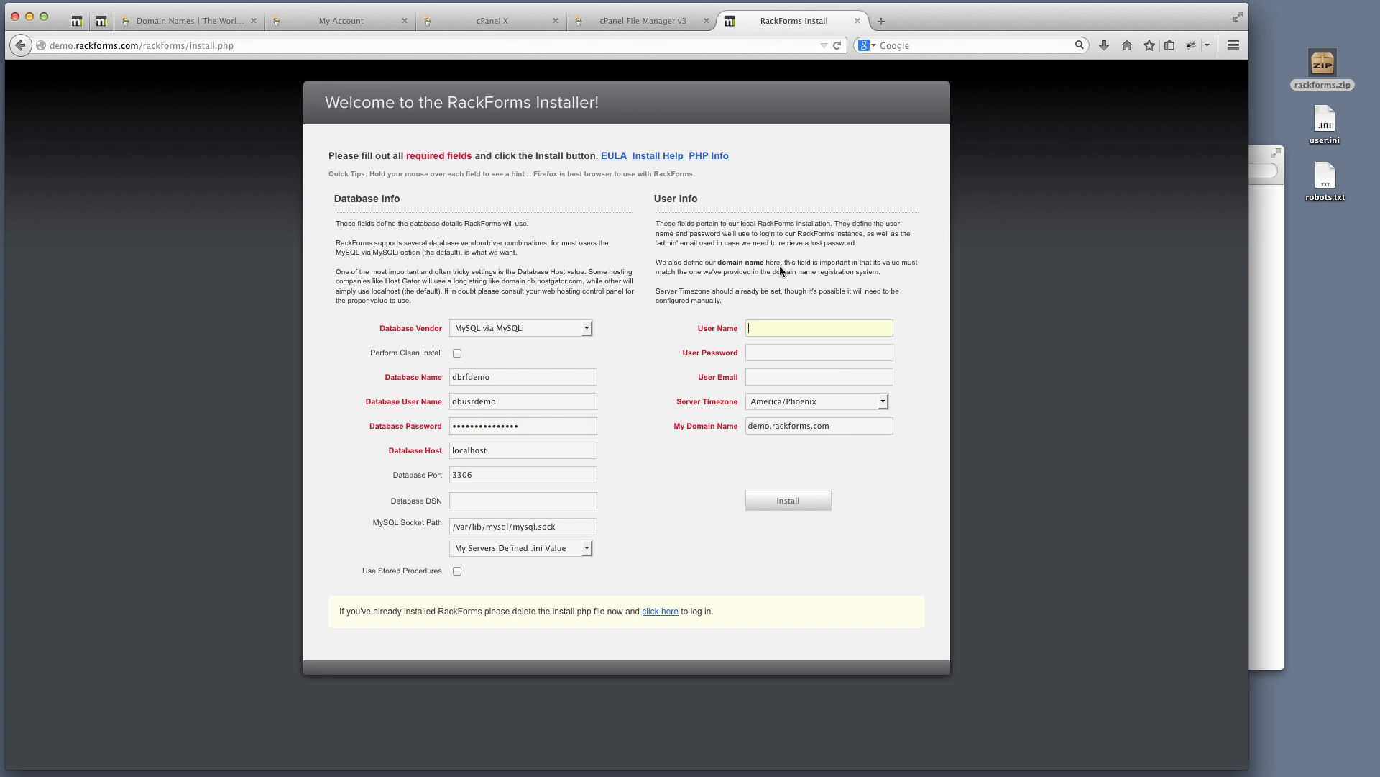
text(test)
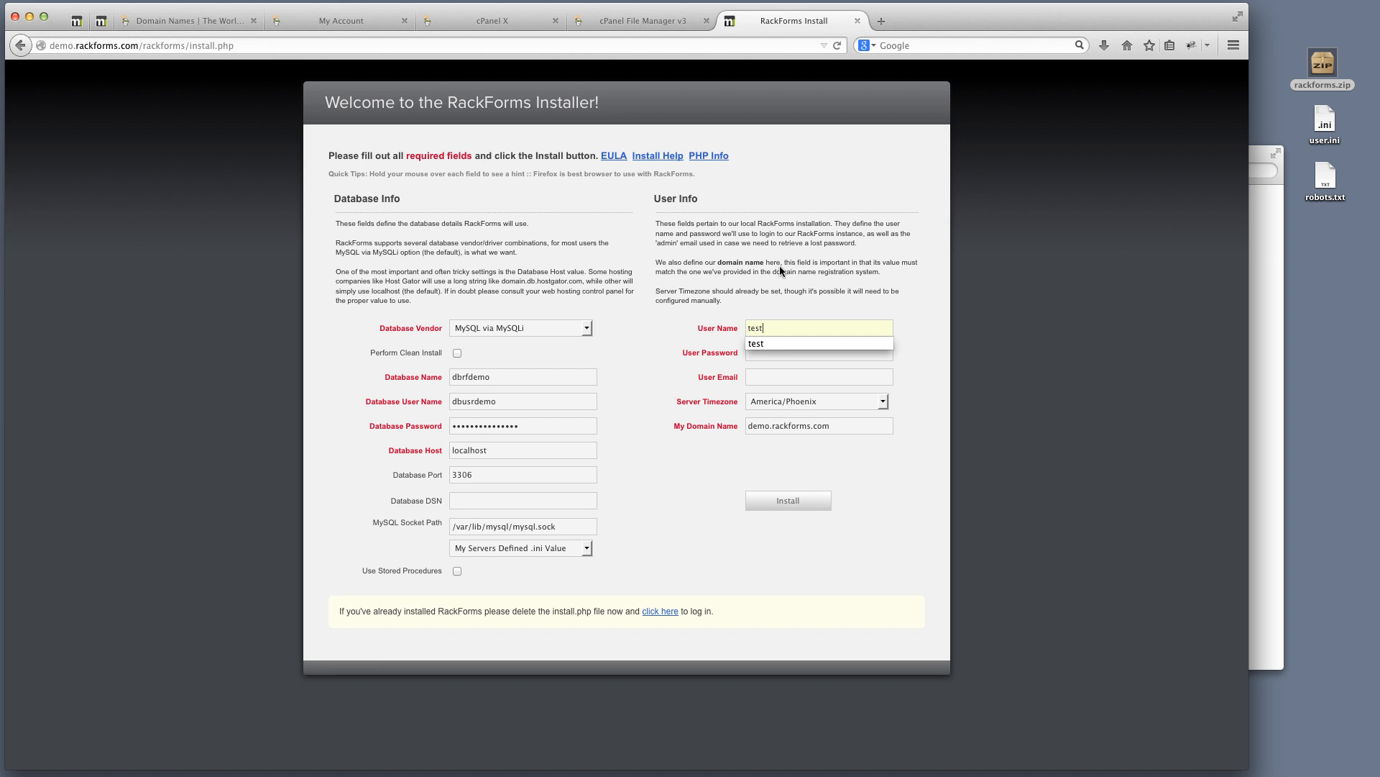
key(Tab)
text(test)
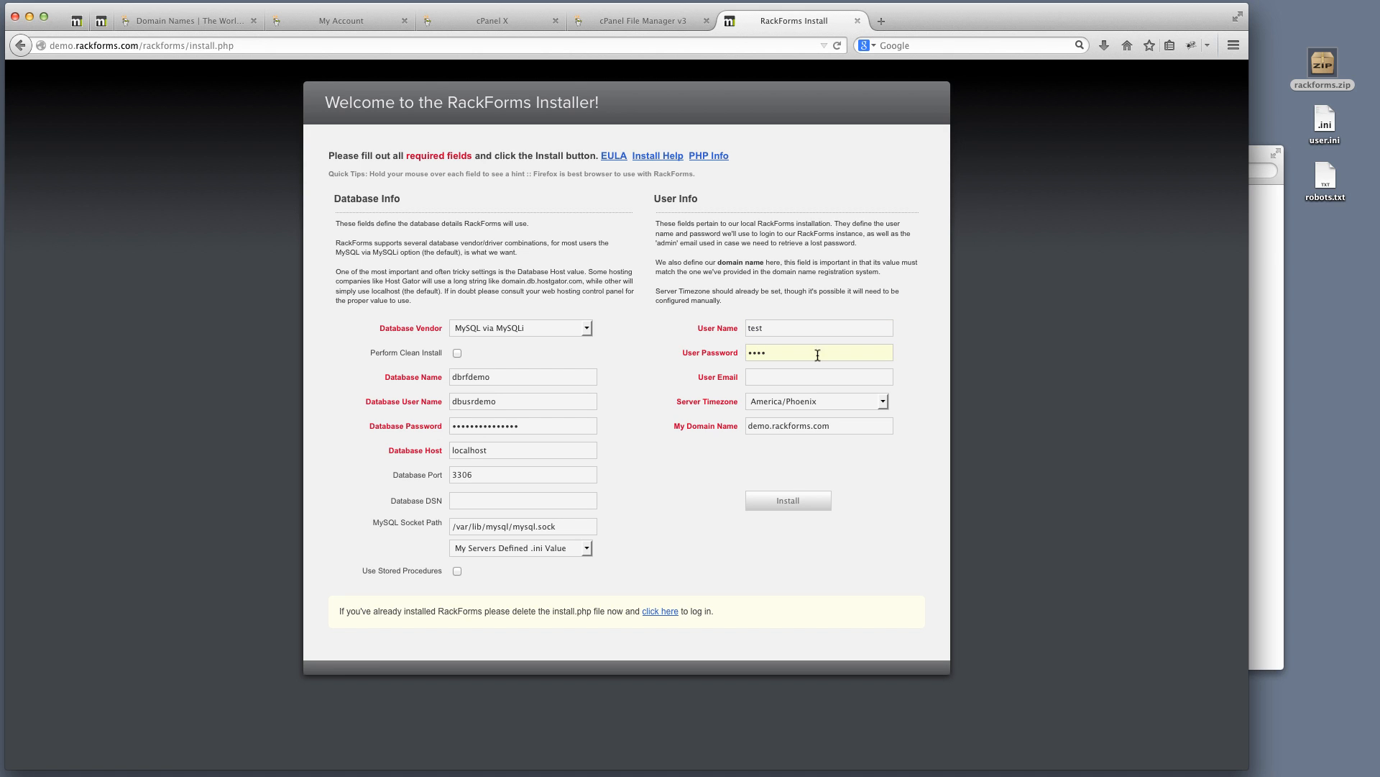
click(811, 377)
text(info)
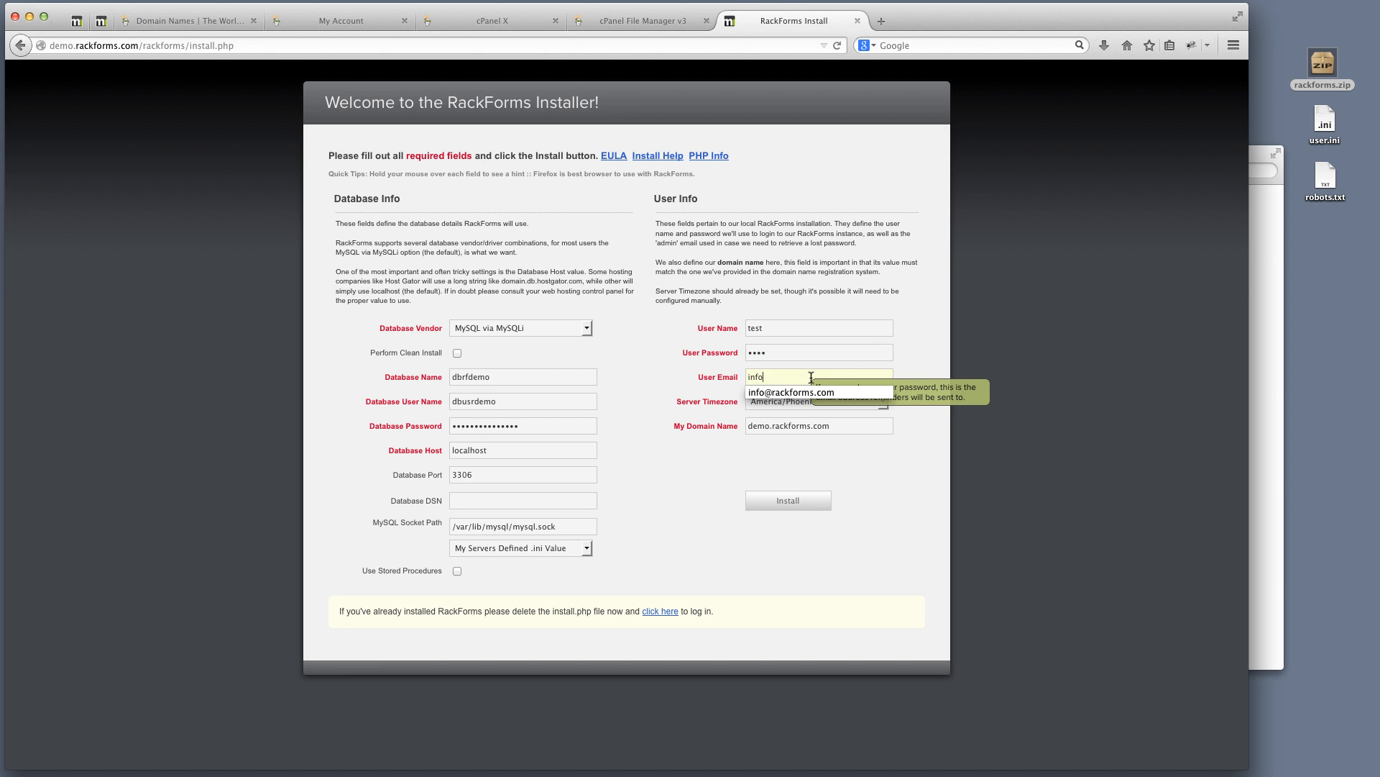
key(Down)
key(Tab)
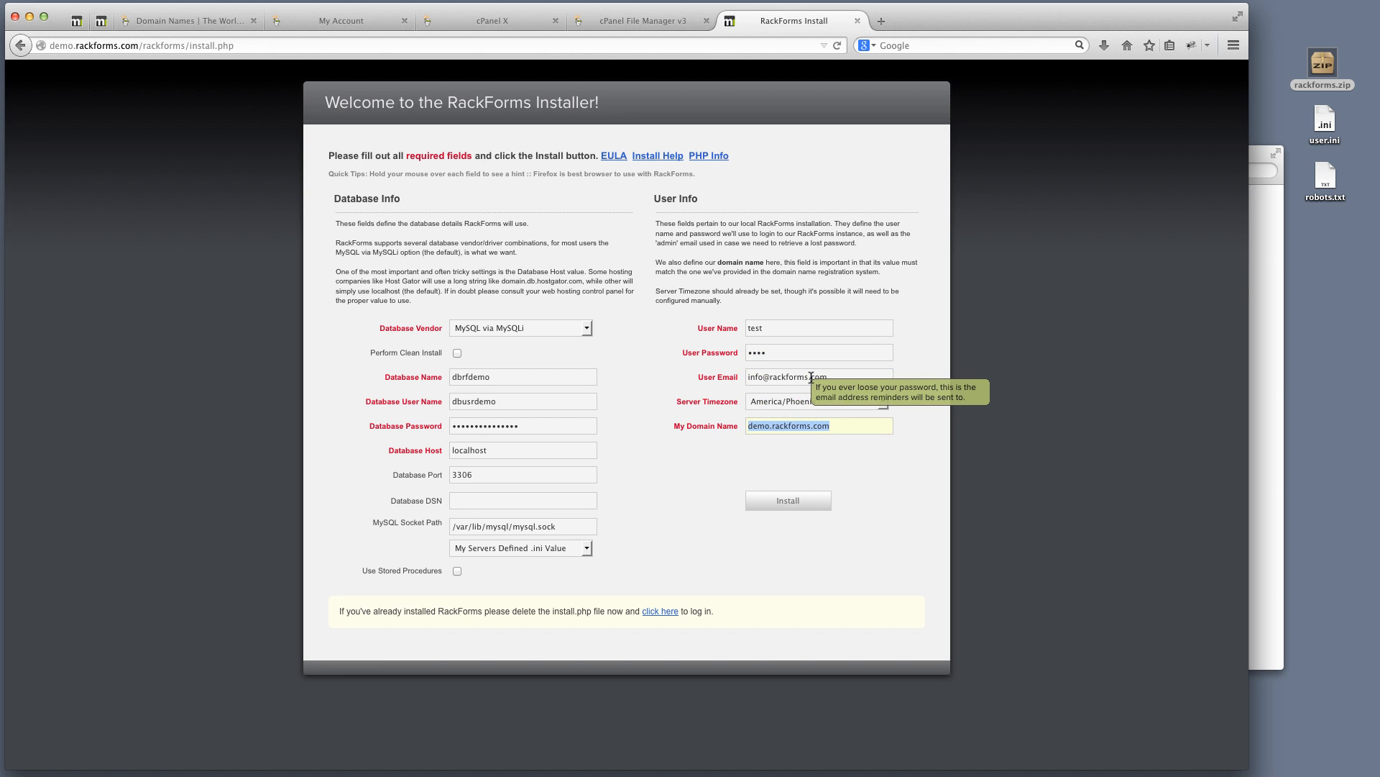
click(900, 445)
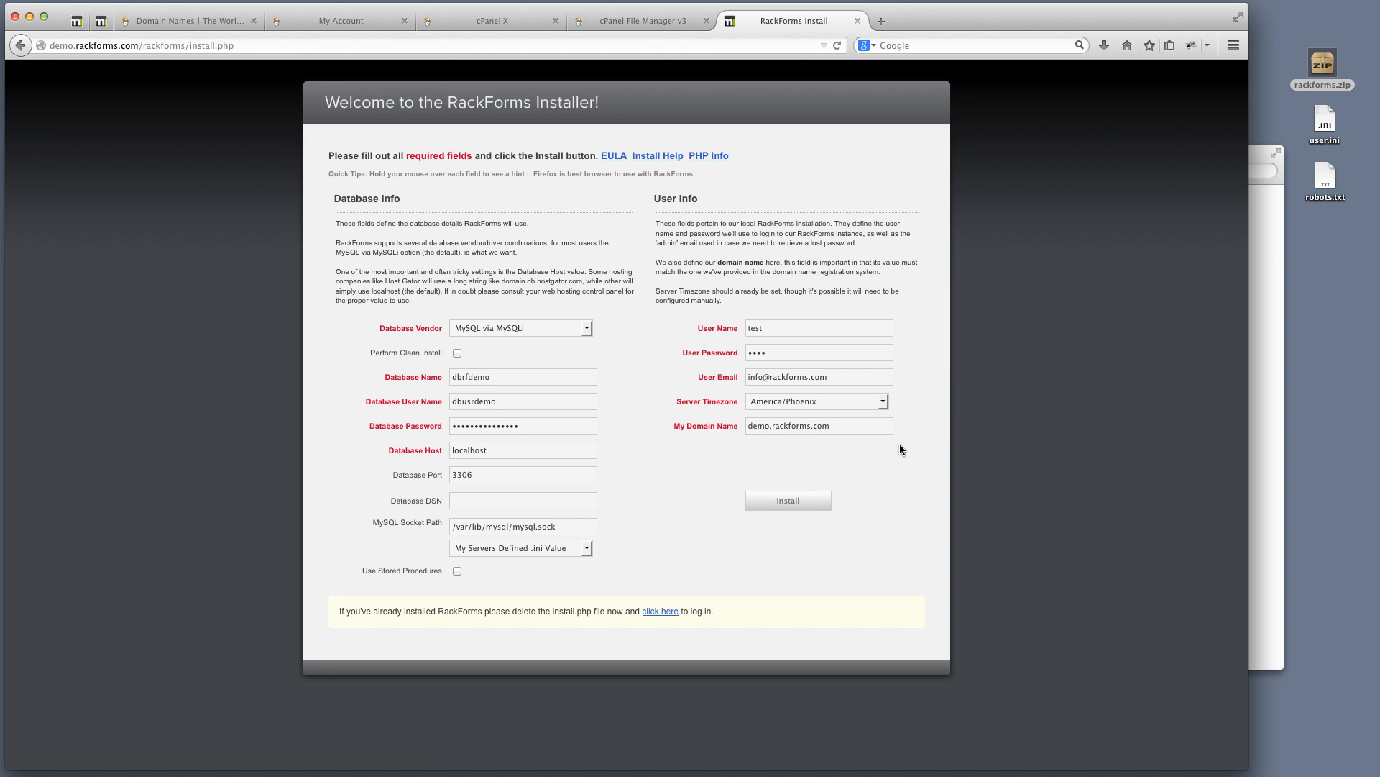
drag(494, 450, 402, 447)
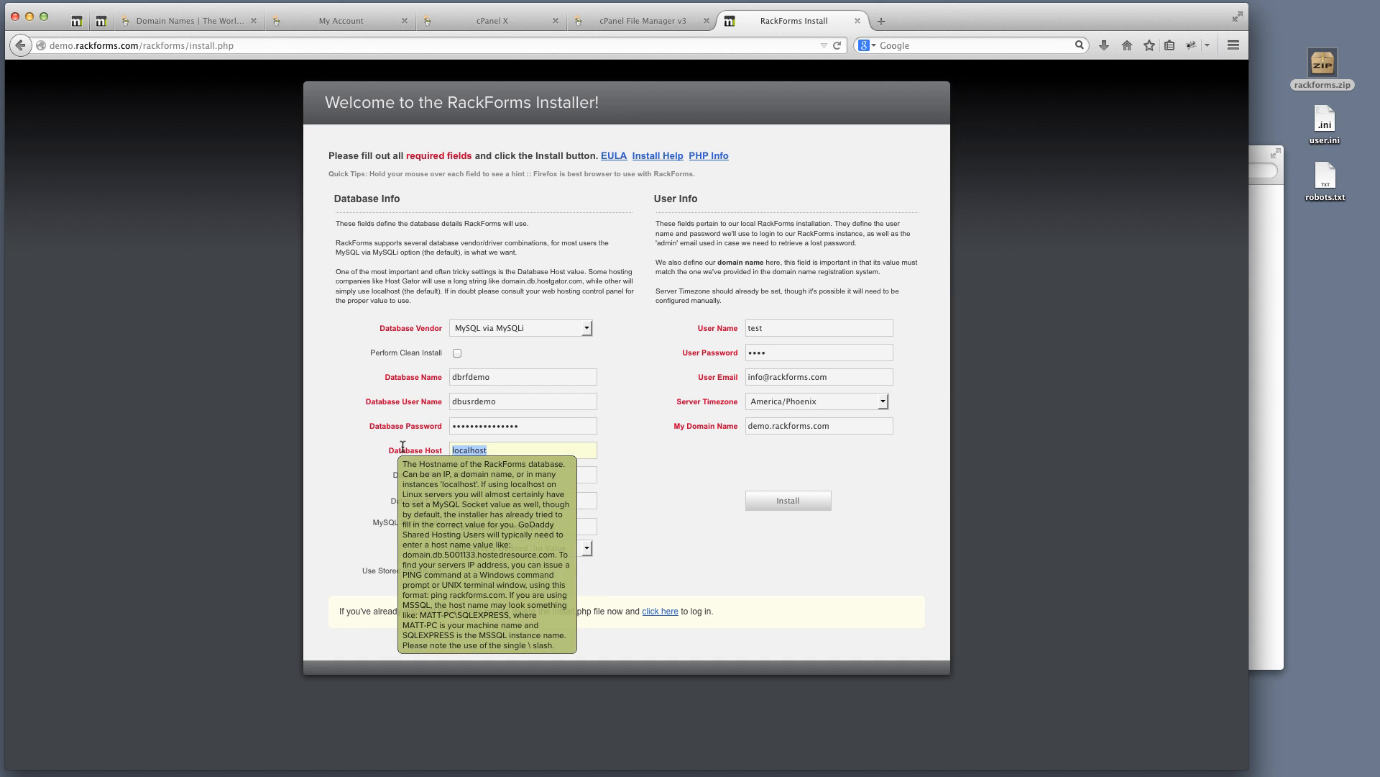
drag(504, 449, 412, 448)
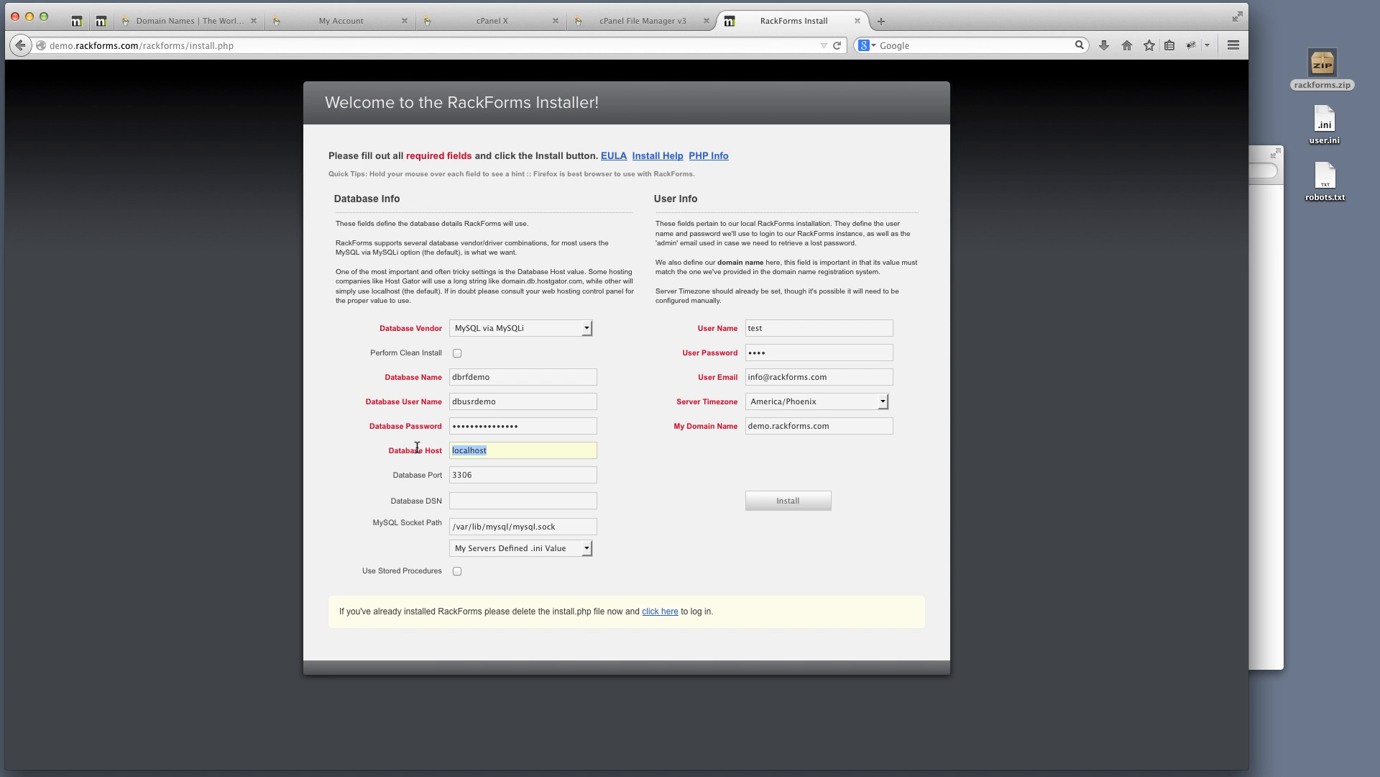
drag(517, 450, 430, 437)
mouse_move(504, 450)
mouse_move(485, 474)
key(Tab)
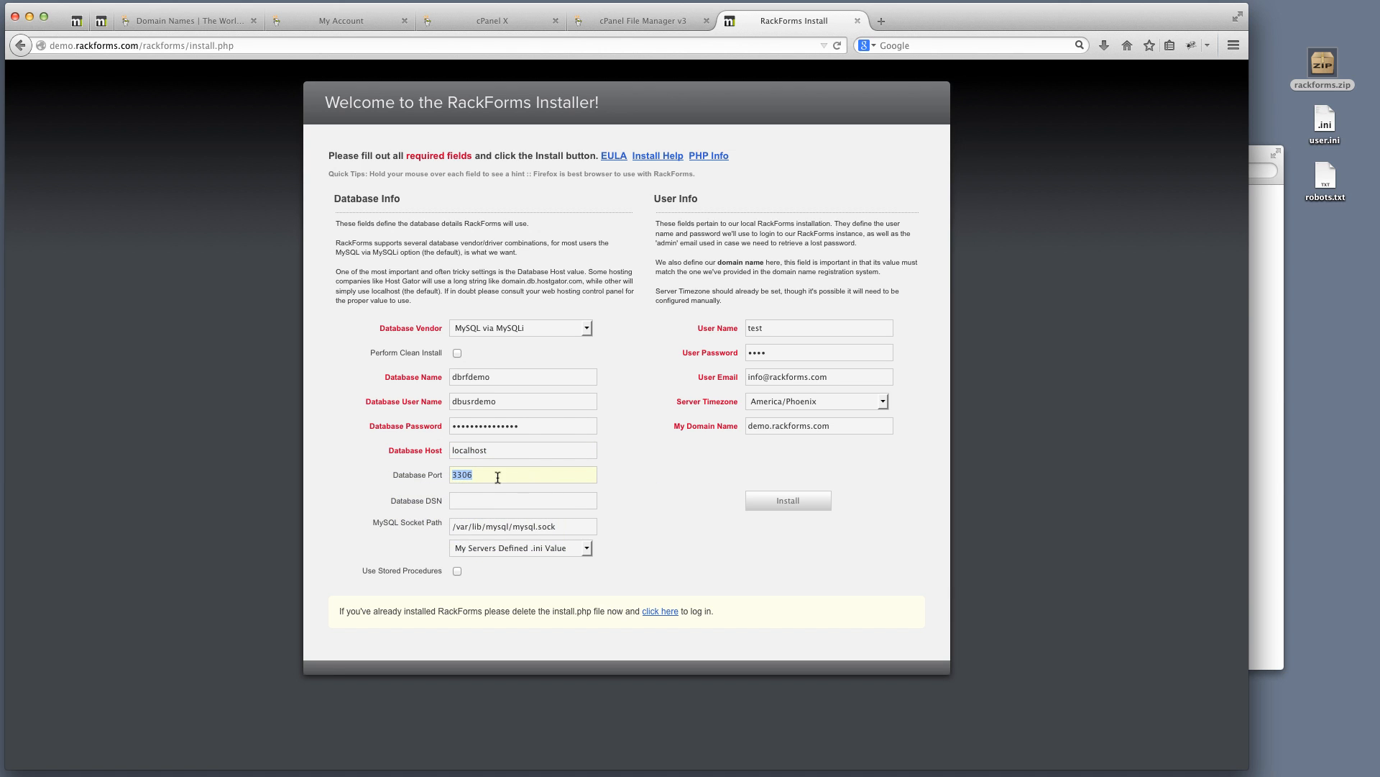
drag(508, 475, 391, 457)
mouse_move(451, 400)
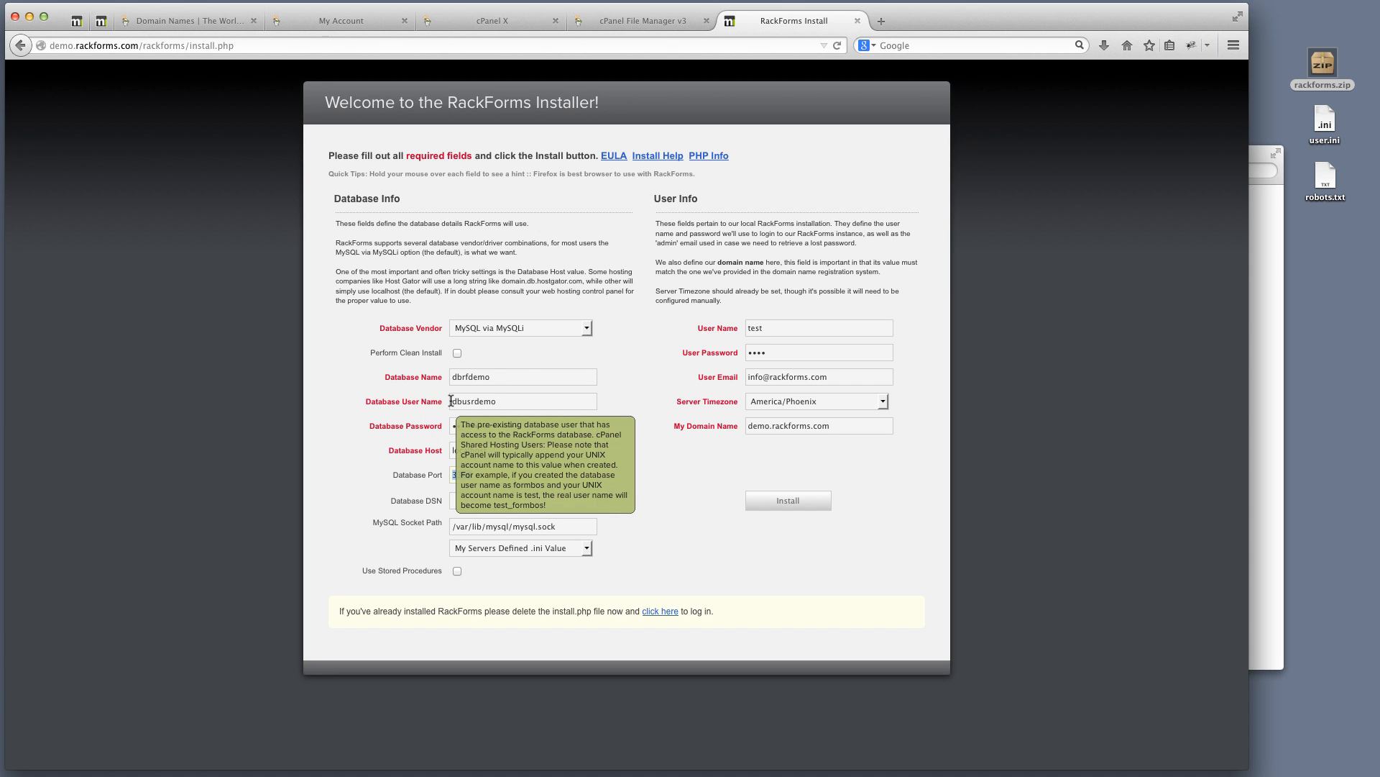
click(537, 332)
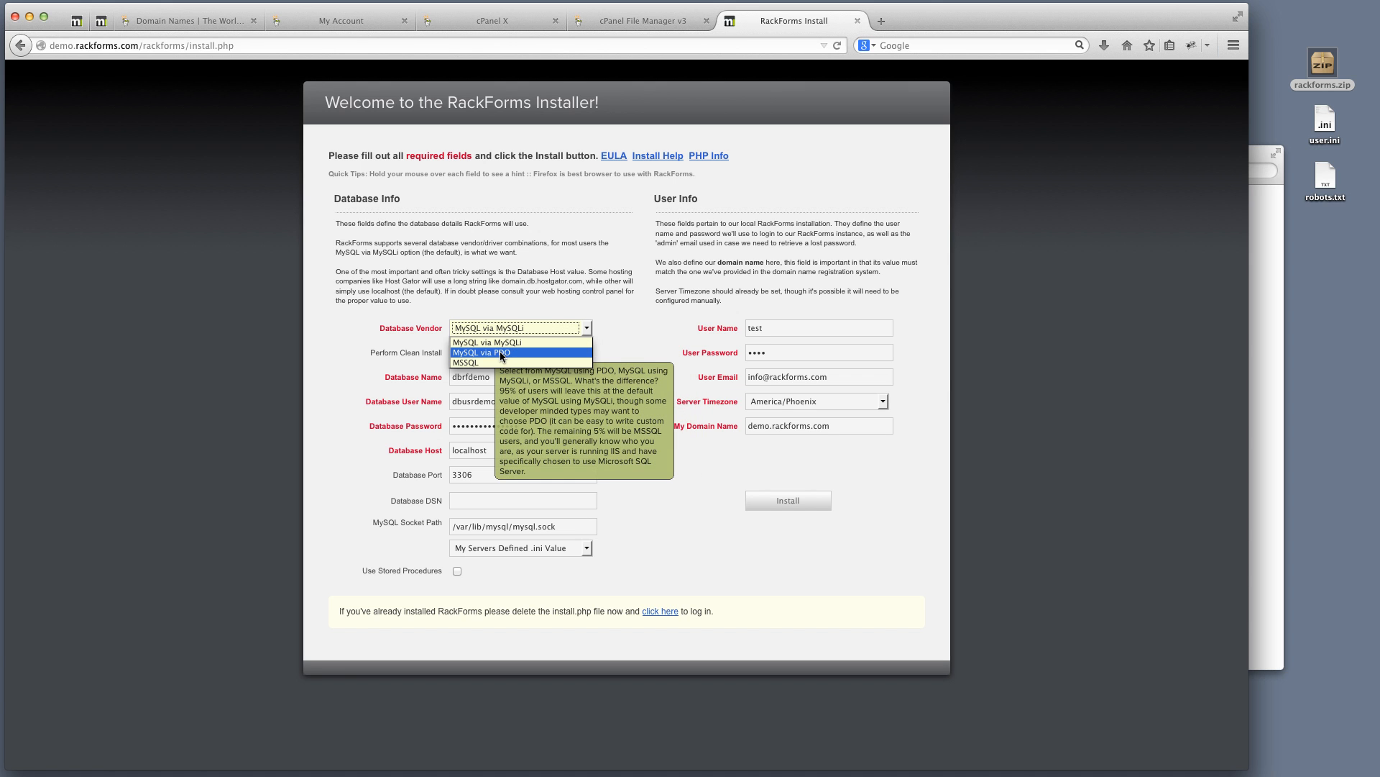
Leave the Database Vendor as MySQL via MySQLi and return to the cPanel dashboard
click(543, 307)
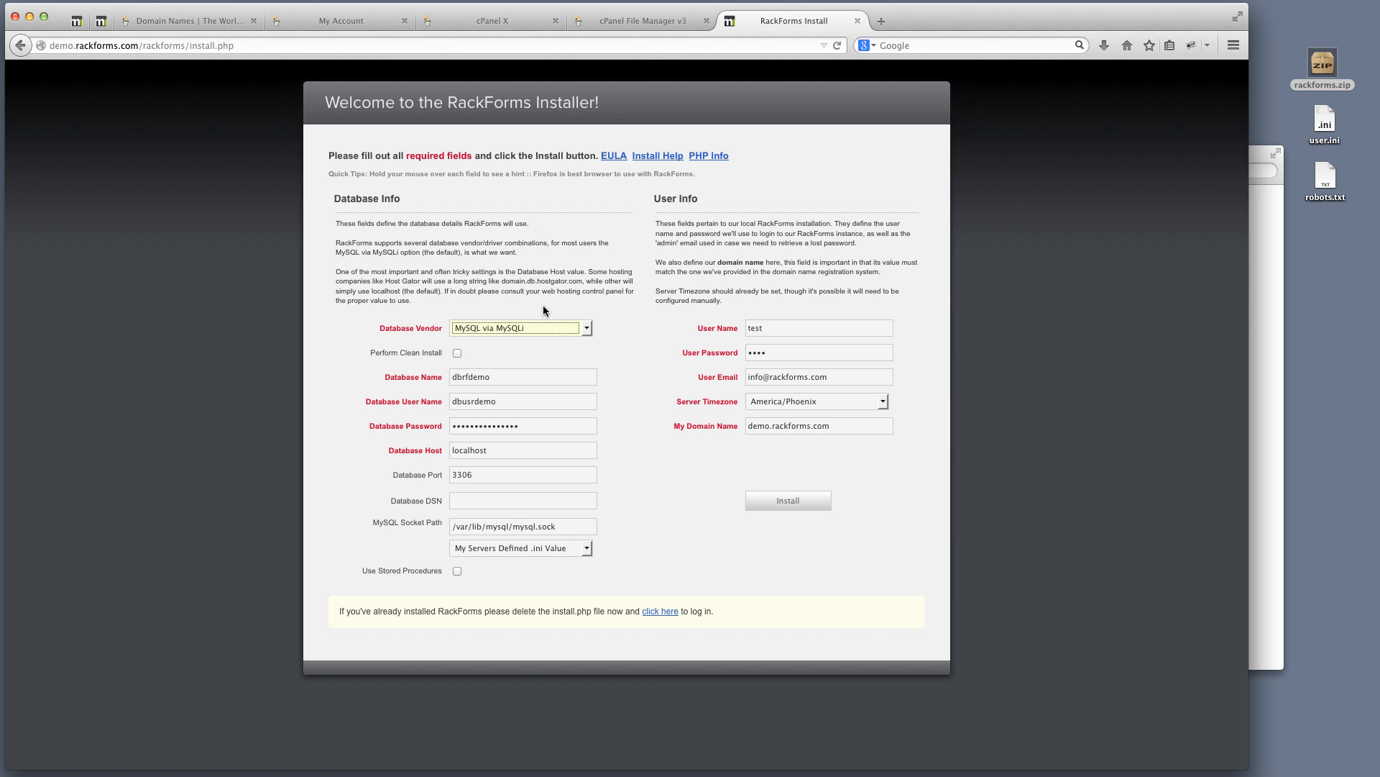
click(543, 331)
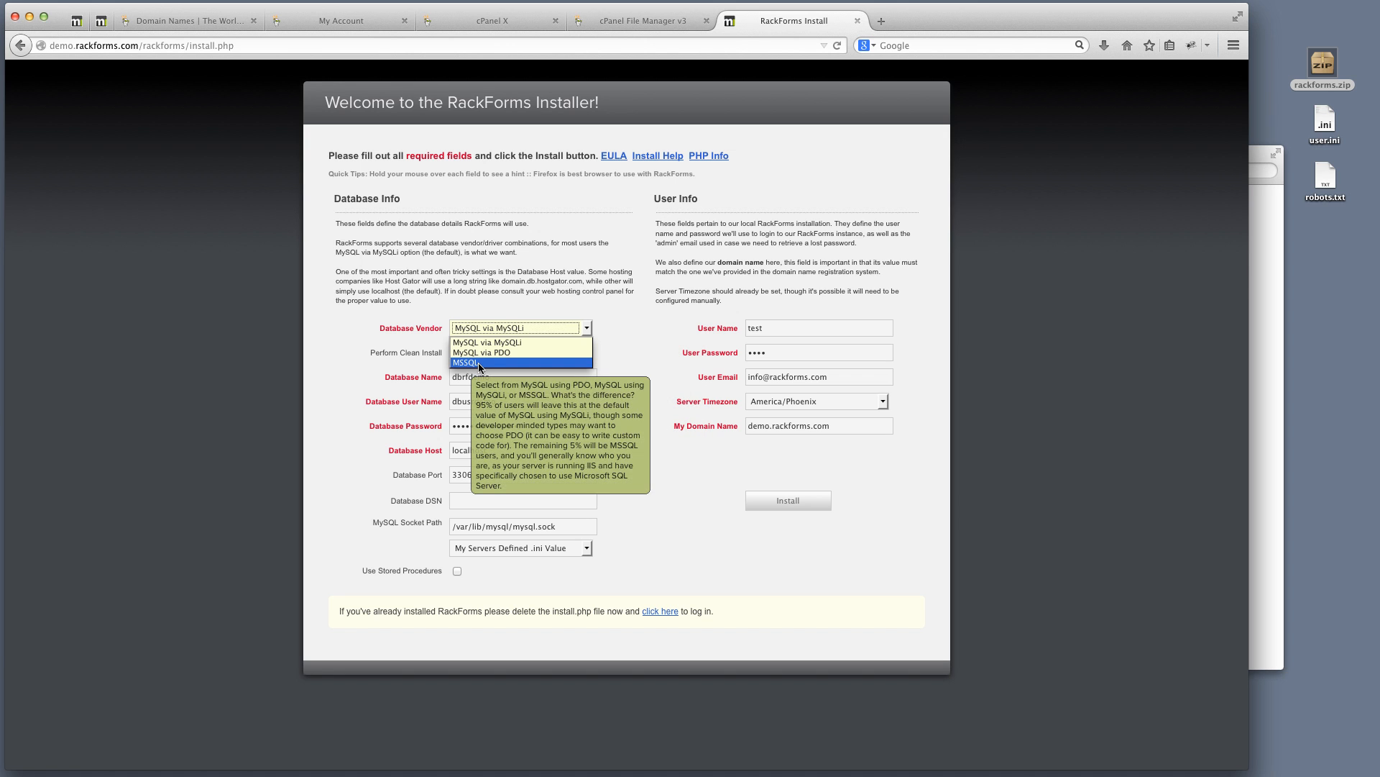
click(505, 288)
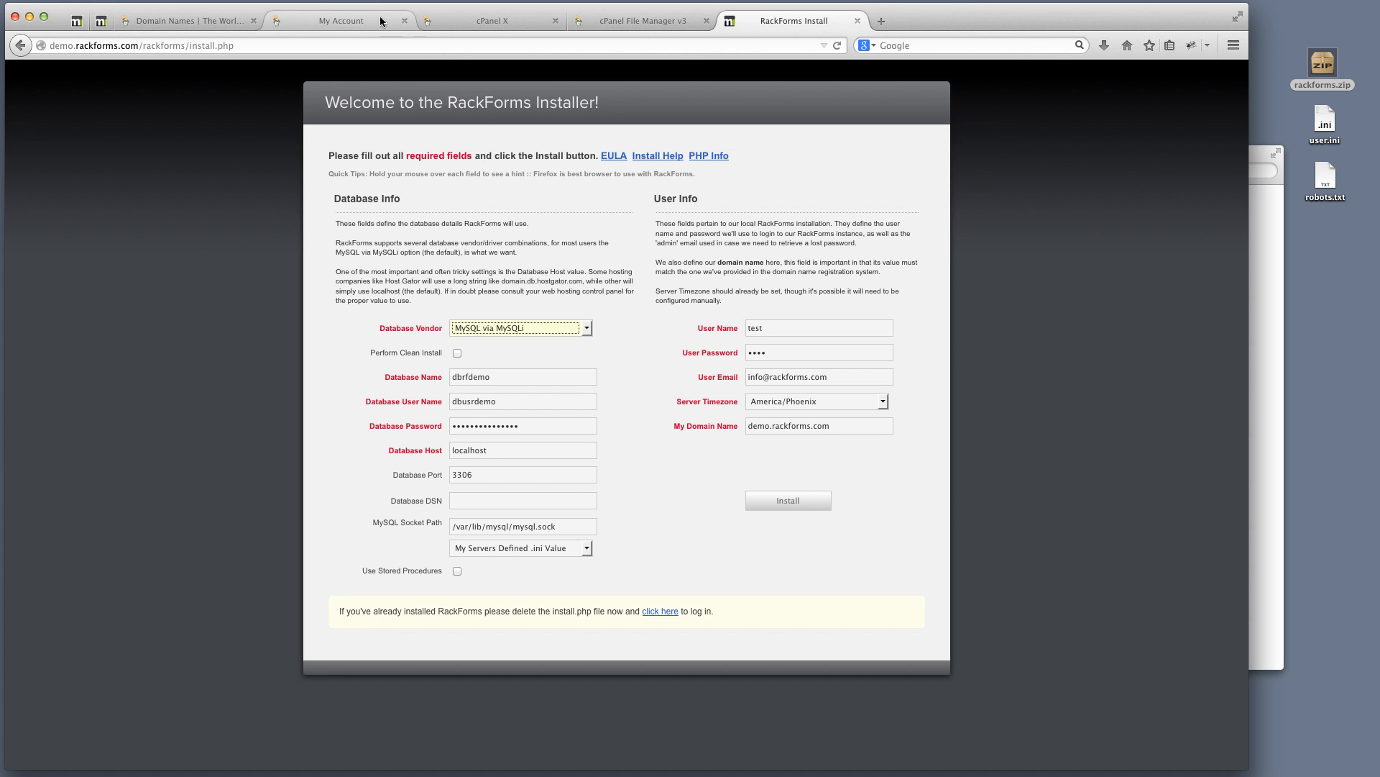
click(338, 20)
click(507, 17)
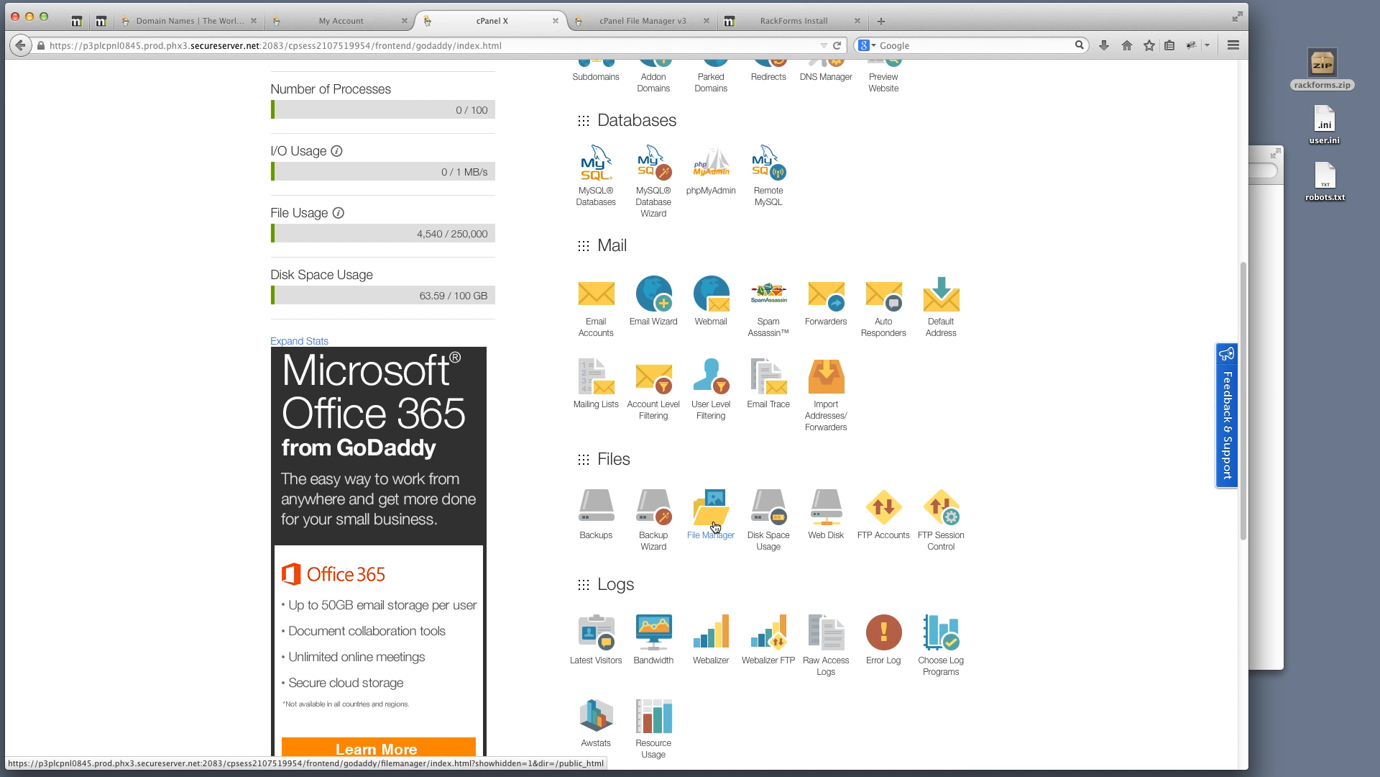
Glance over the uploaded rackforms folder files, then return to the filled-in RackForms installer form
scroll(715, 528, down, 5)
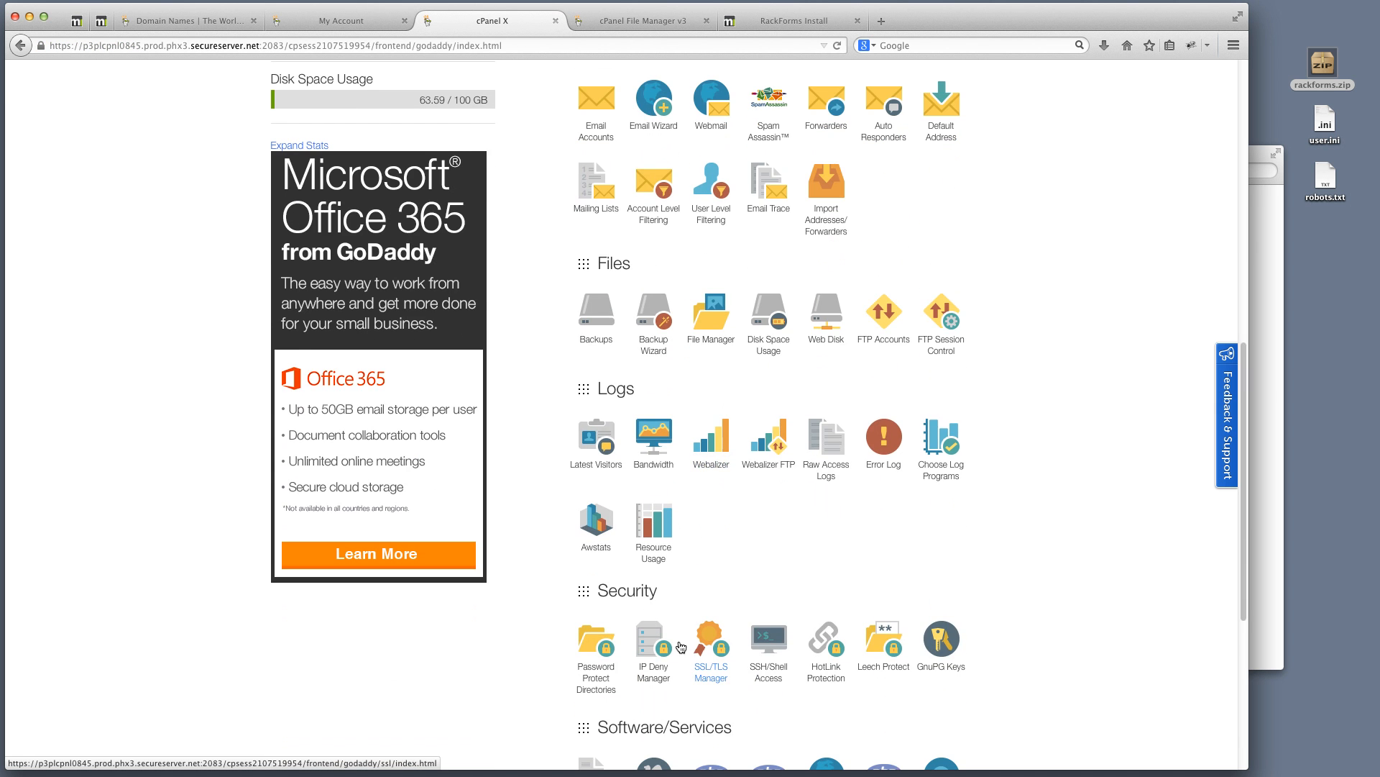
scroll(716, 554, down, 5)
scroll(716, 562, up, 13)
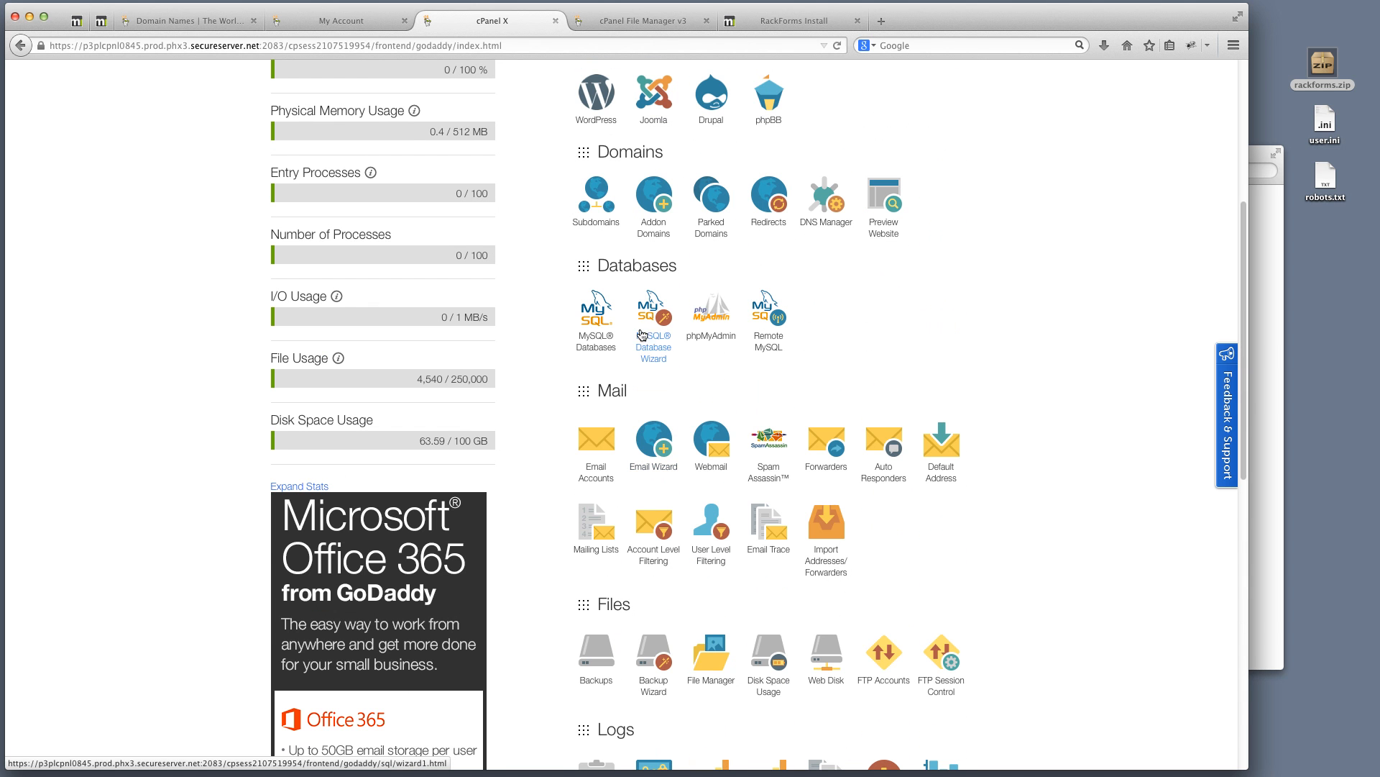
click(658, 25)
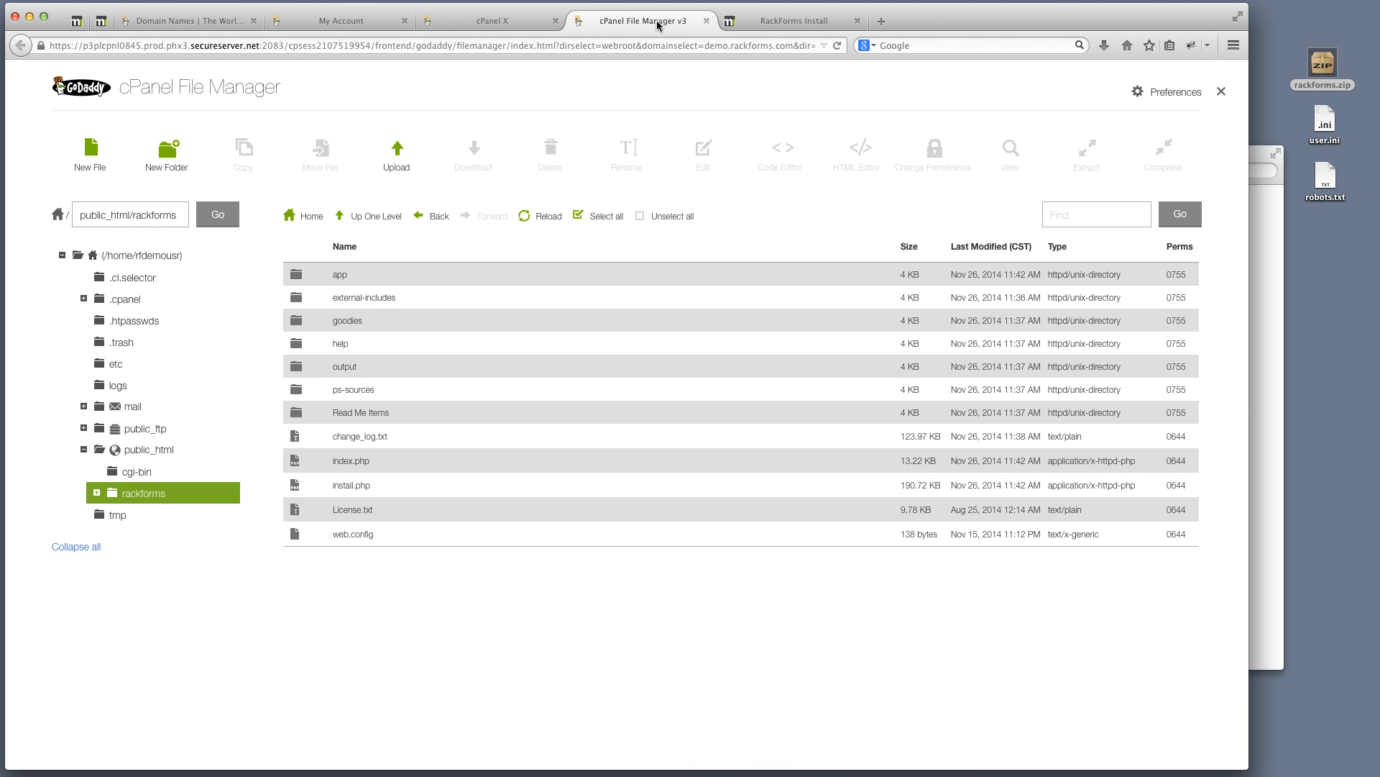
click(785, 25)
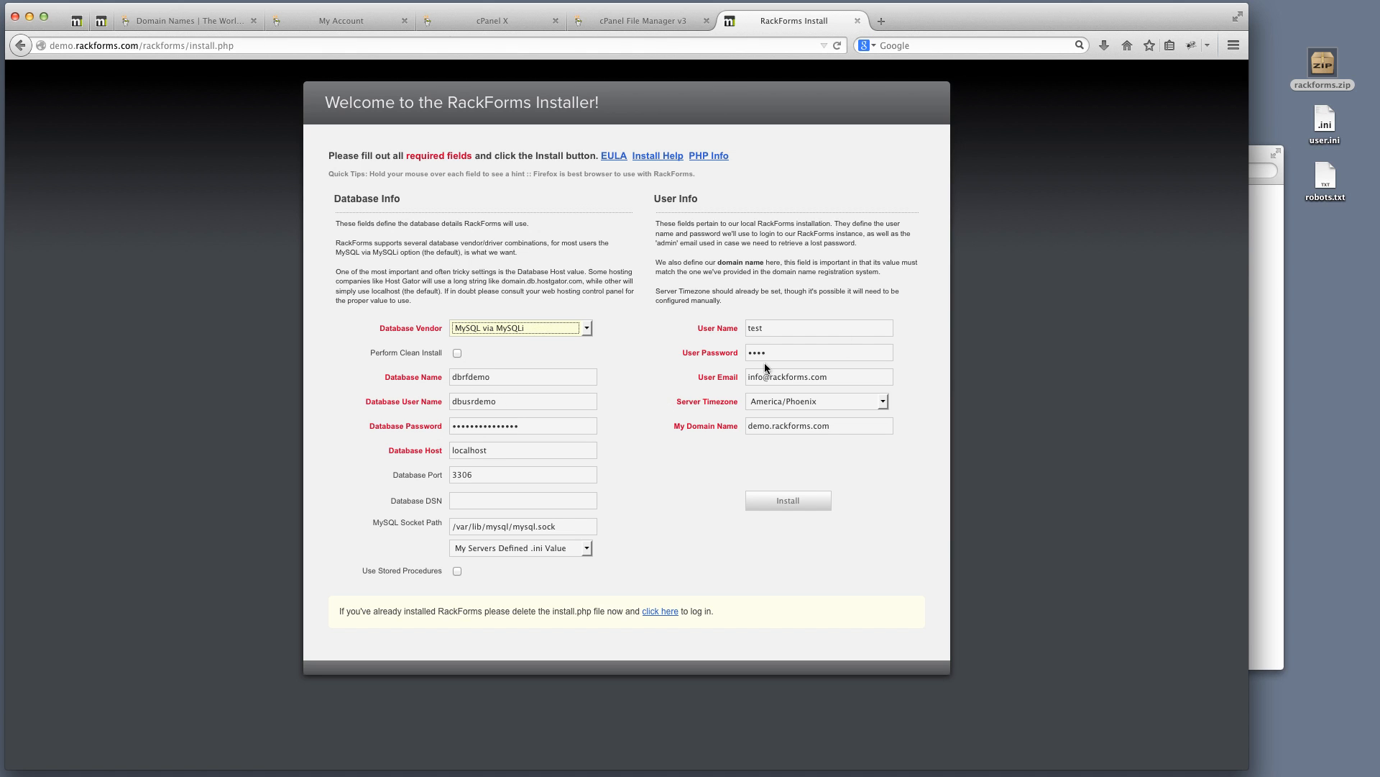
Review the user name, password and email entries, run the install, then return to File Manager
click(713, 325)
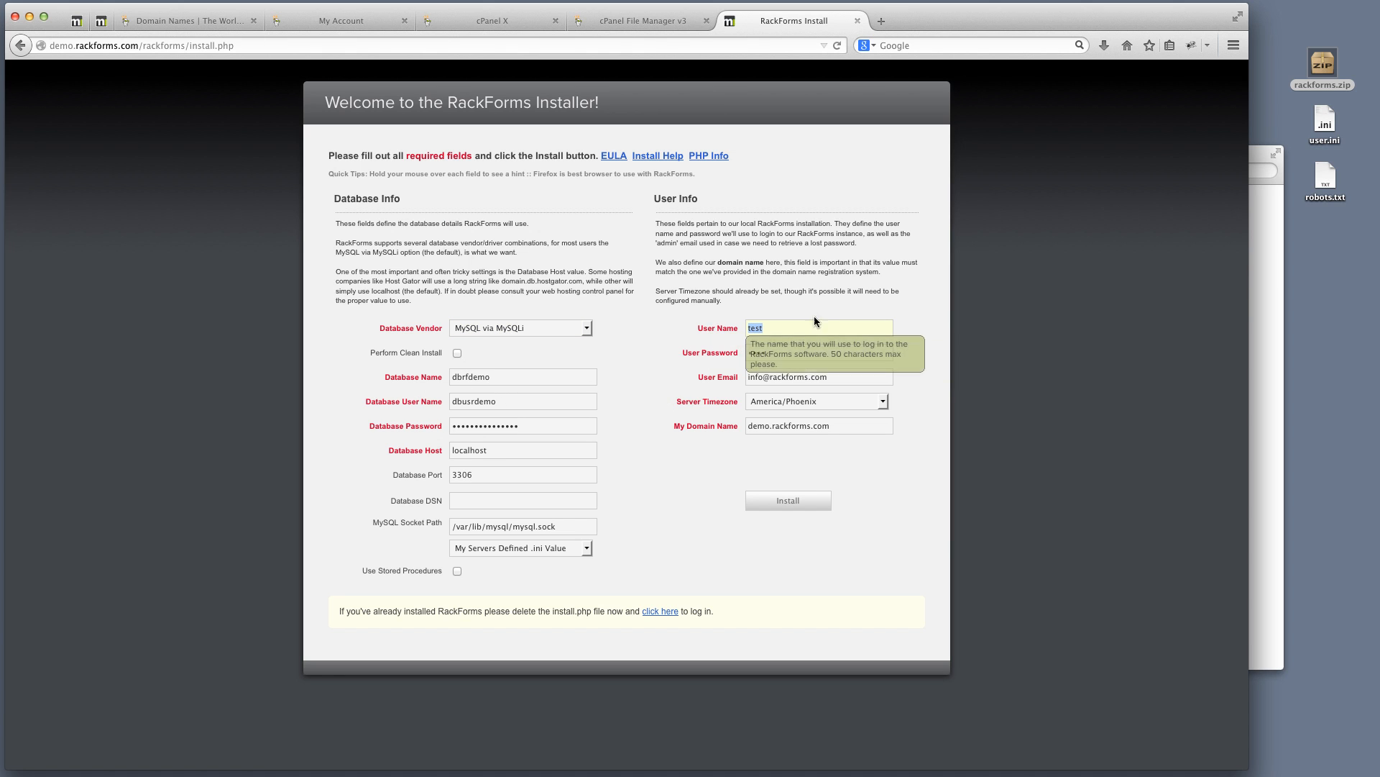
click(756, 328)
drag(791, 351, 739, 347)
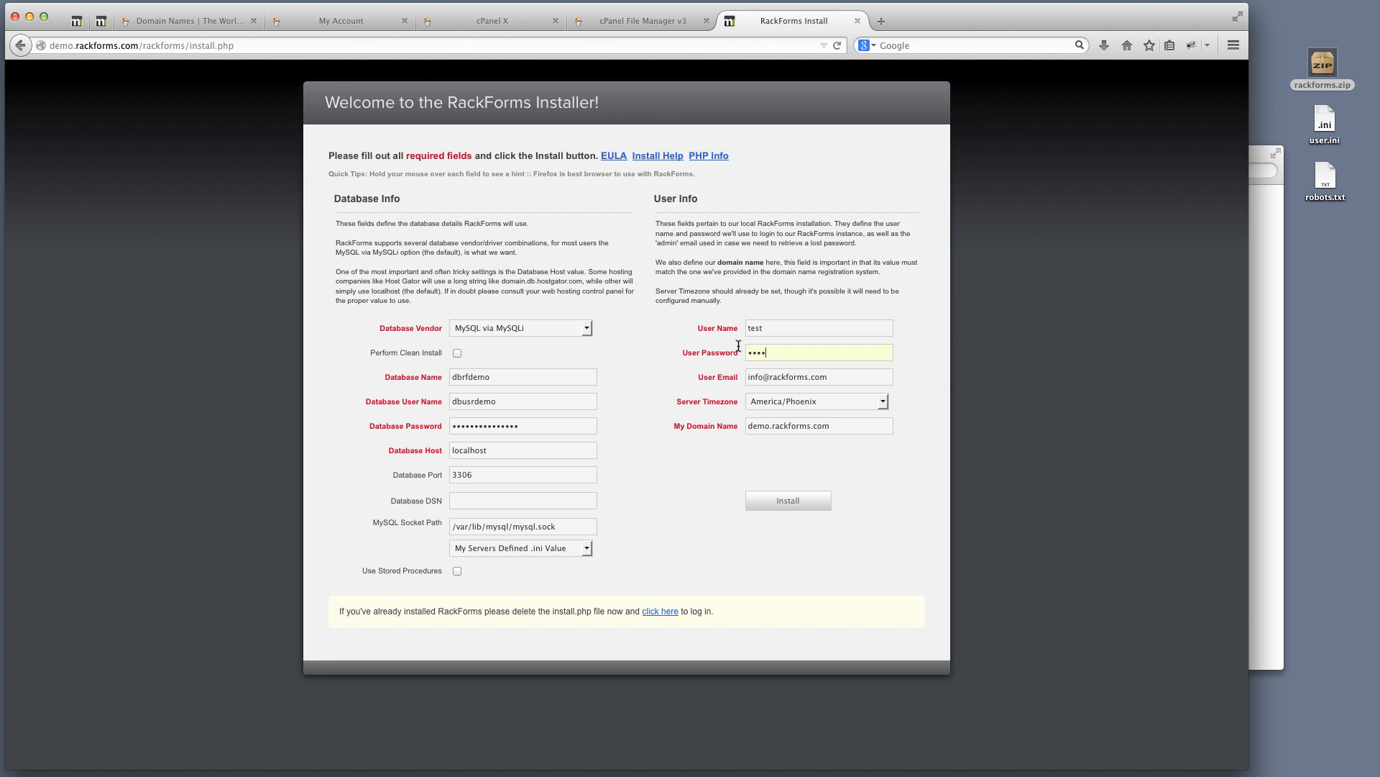
drag(863, 376, 686, 377)
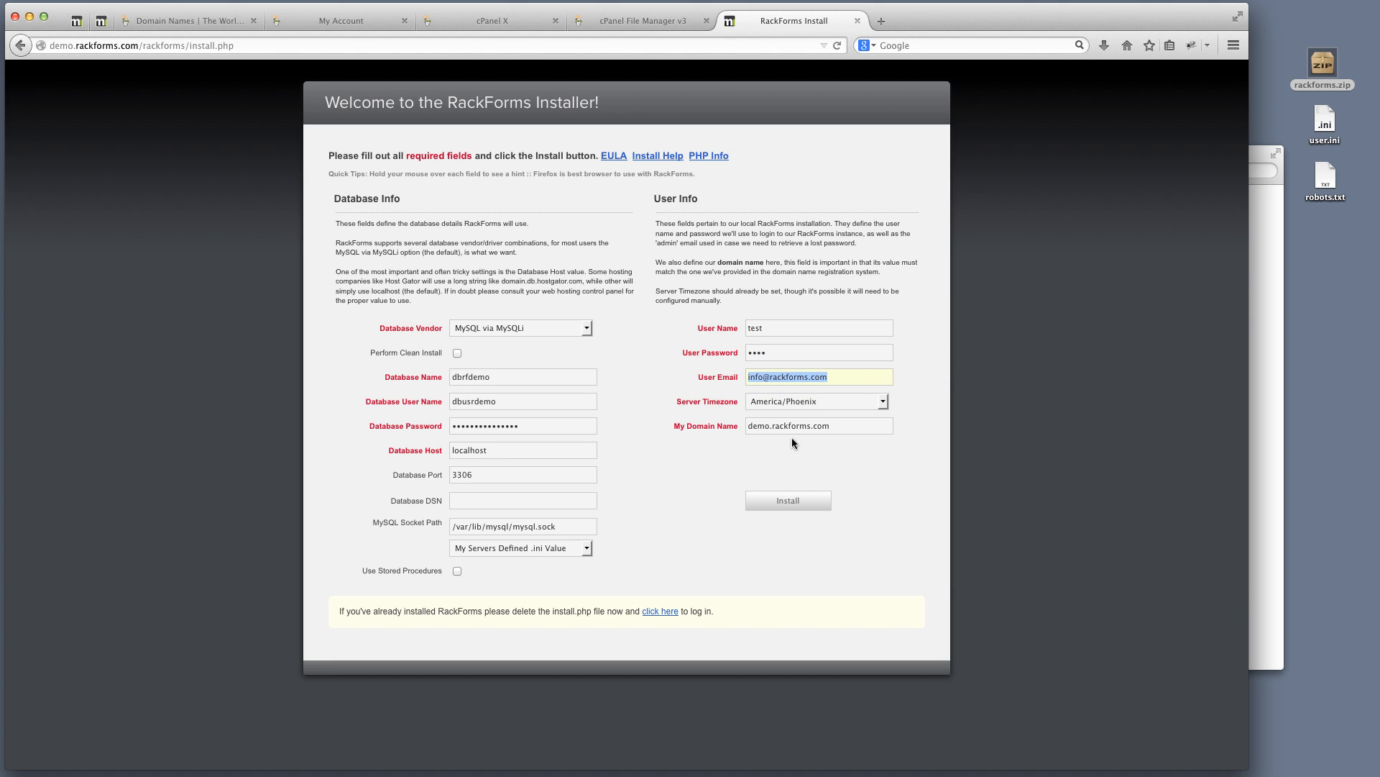
mouse_move(831, 432)
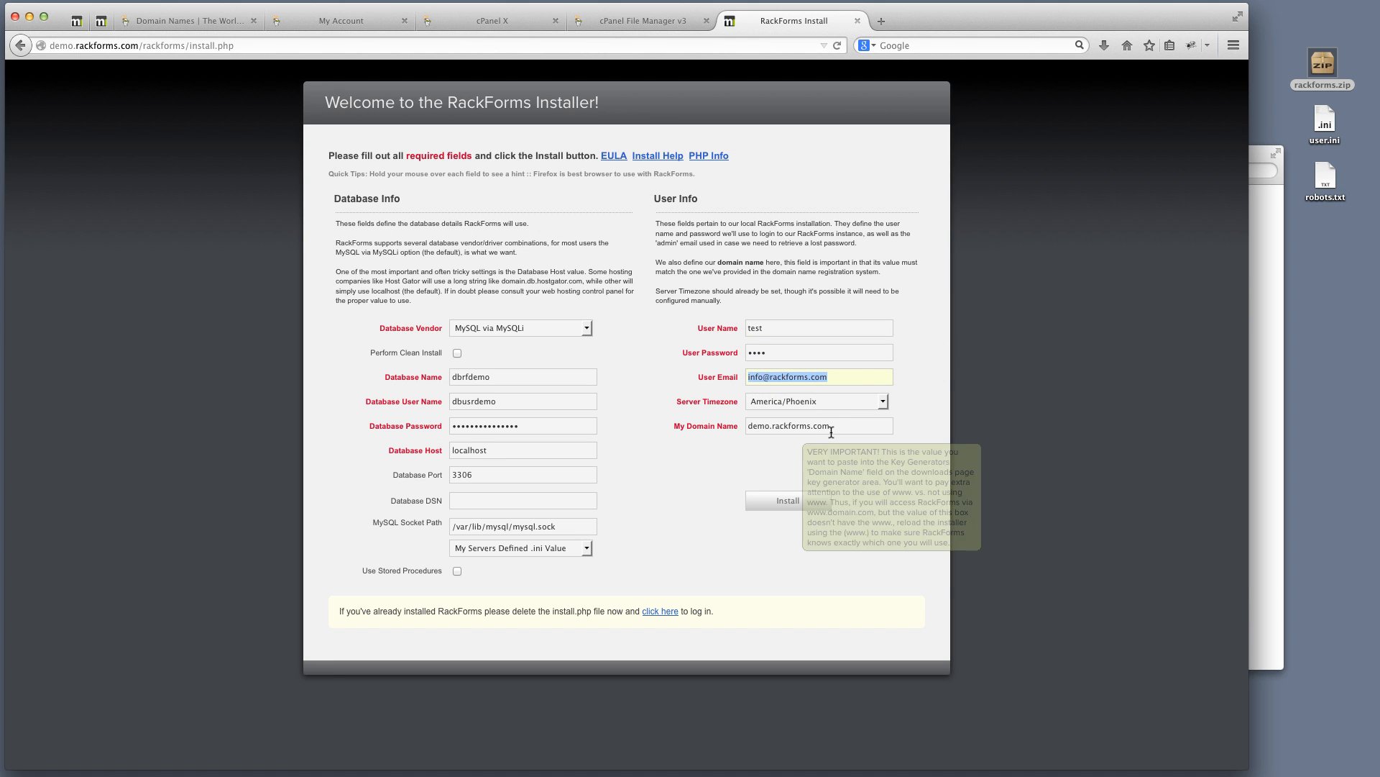
click(797, 503)
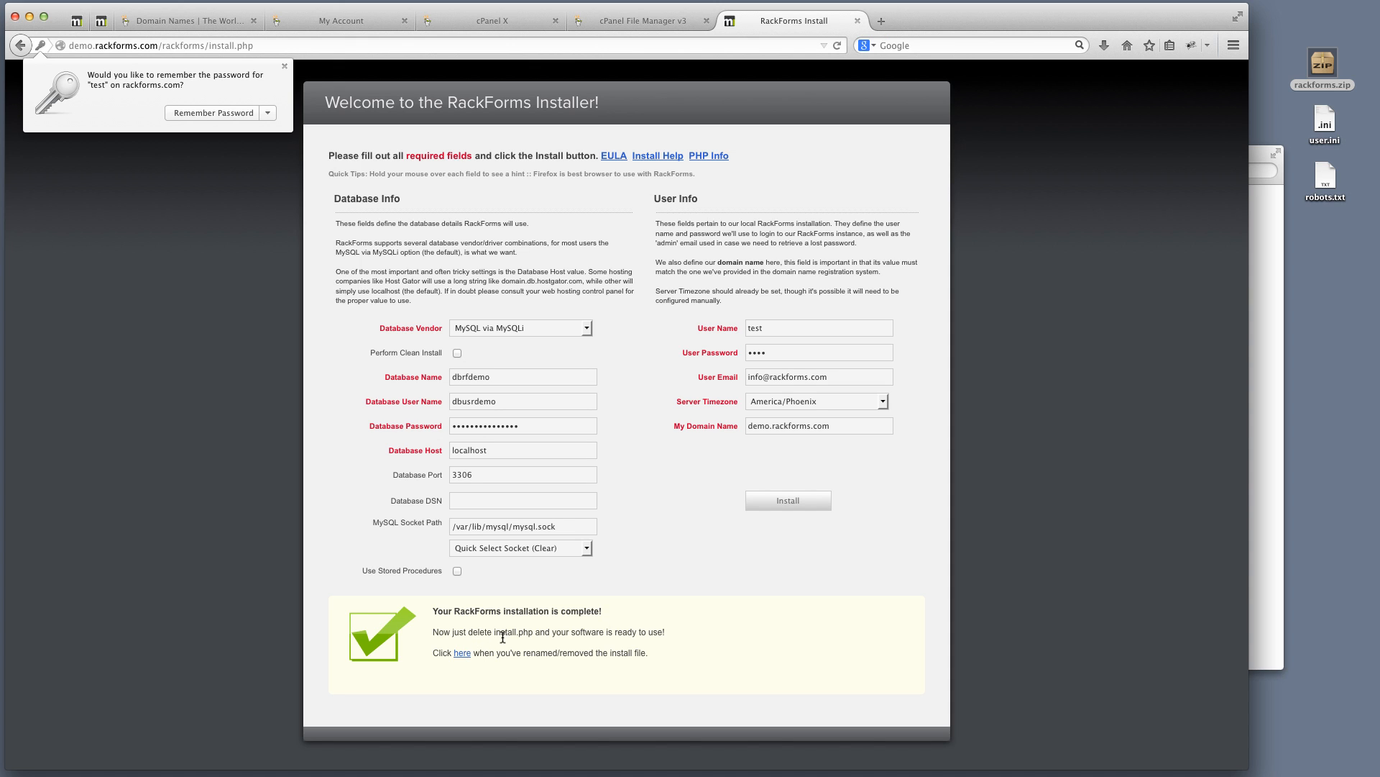
drag(494, 633, 533, 633)
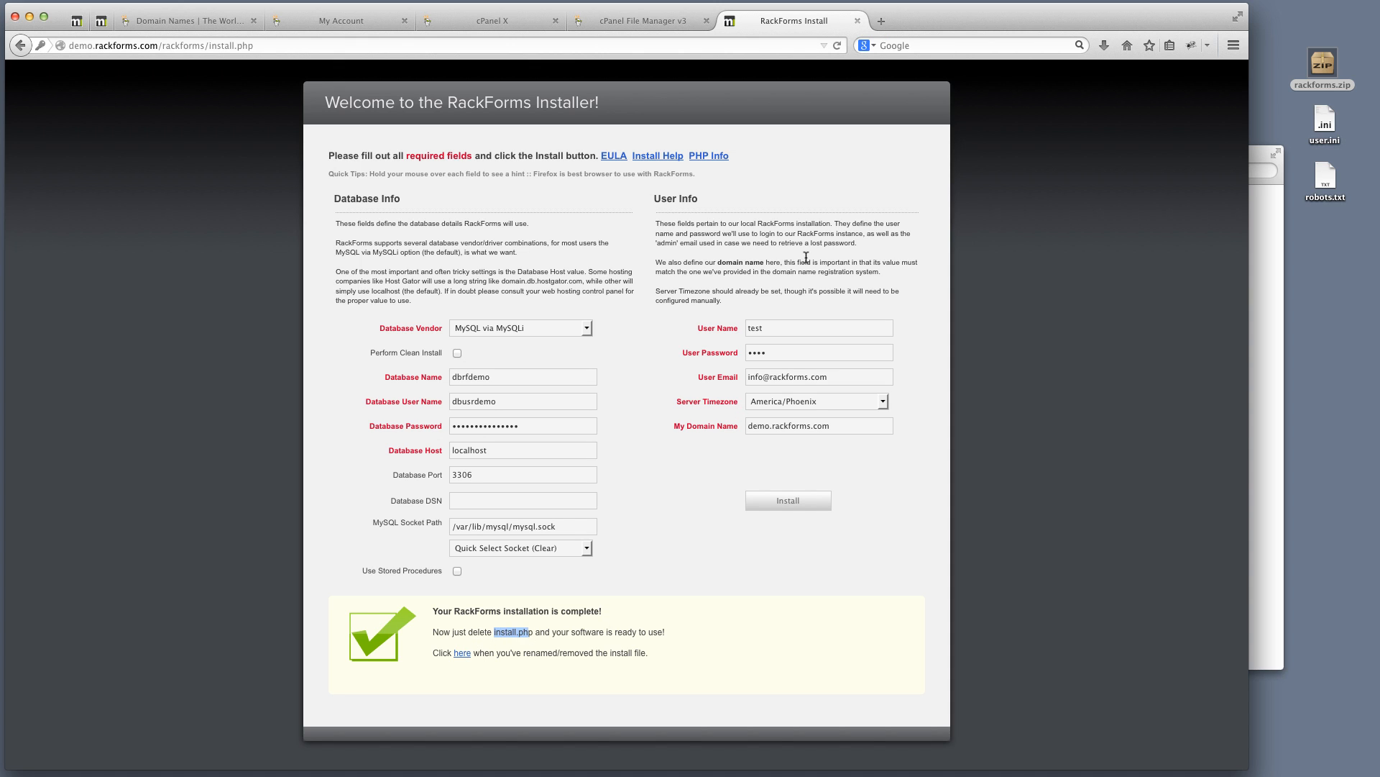
click(647, 21)
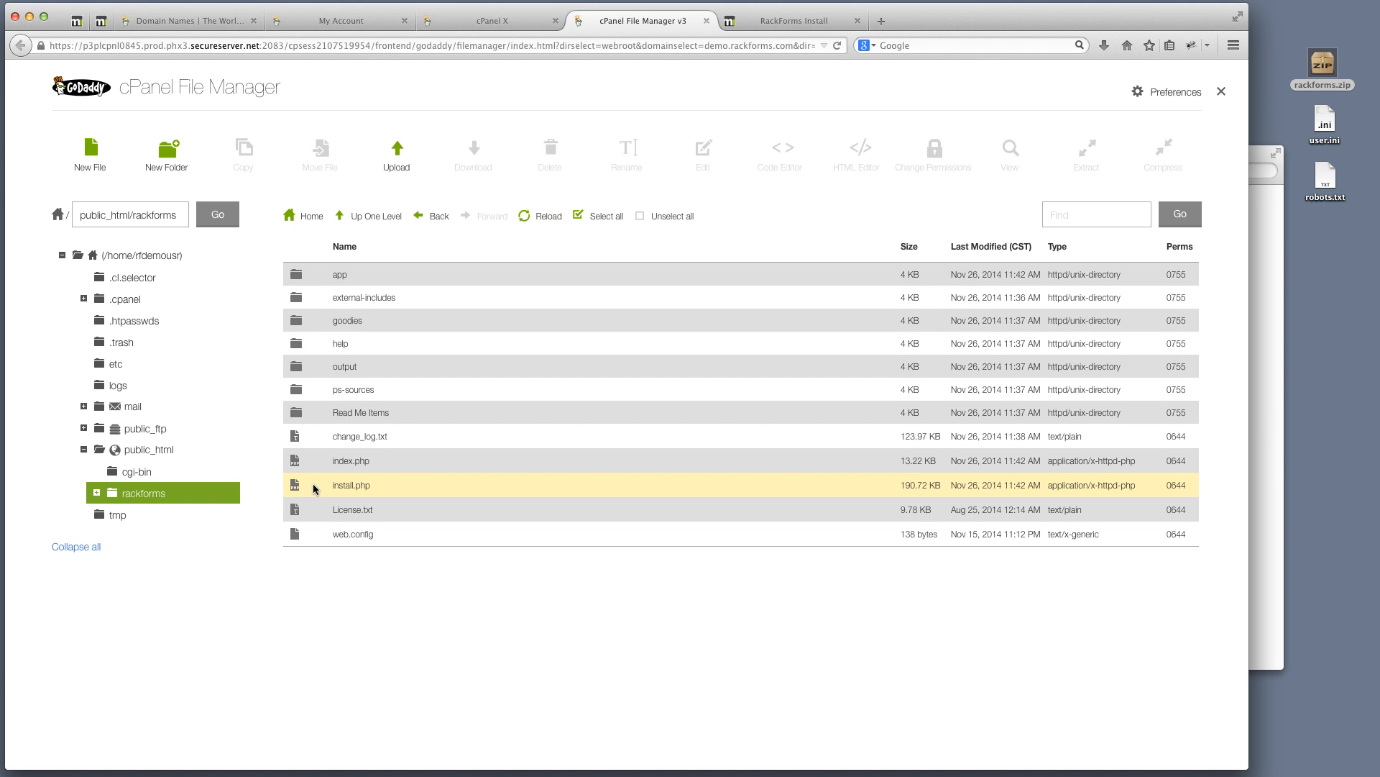
Rename install.php to install.php.old, then return to the installer completion page
click(364, 486)
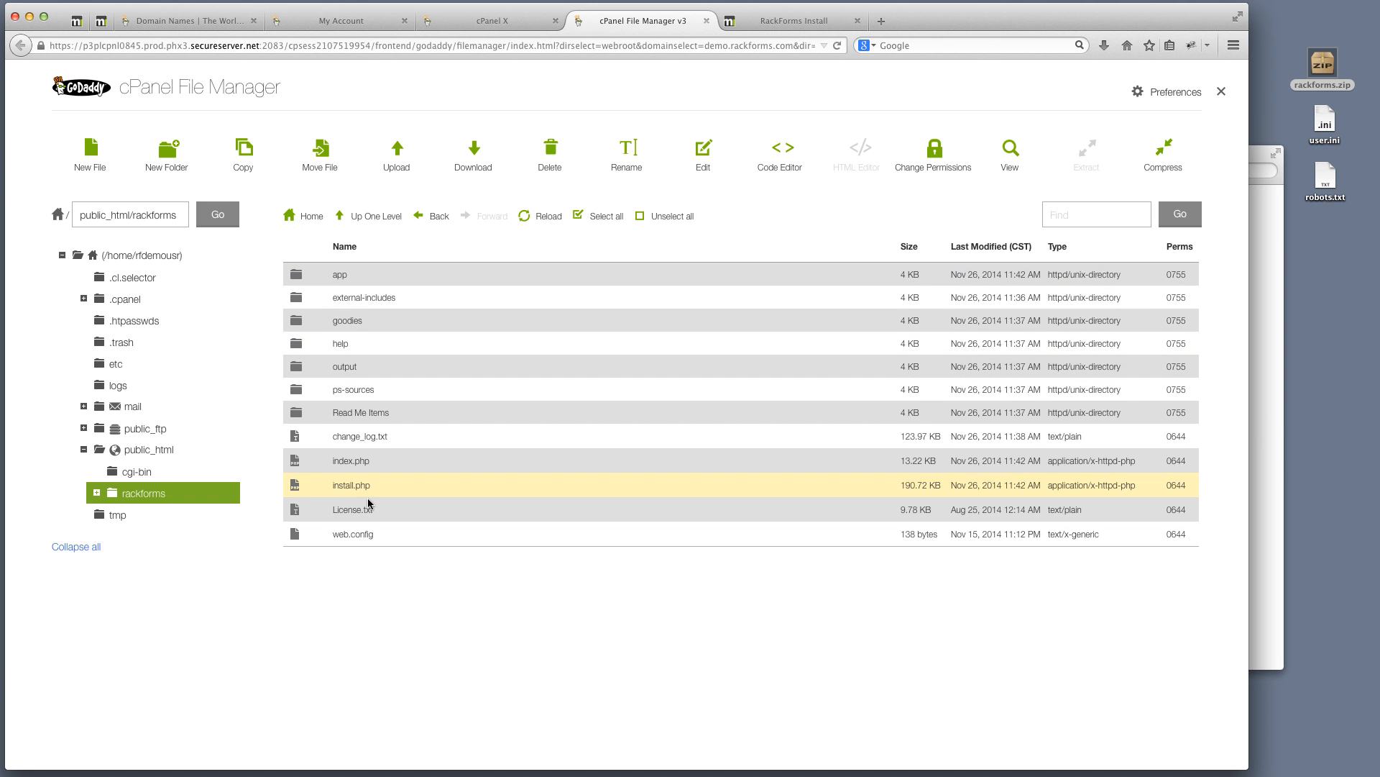
double_click(368, 486)
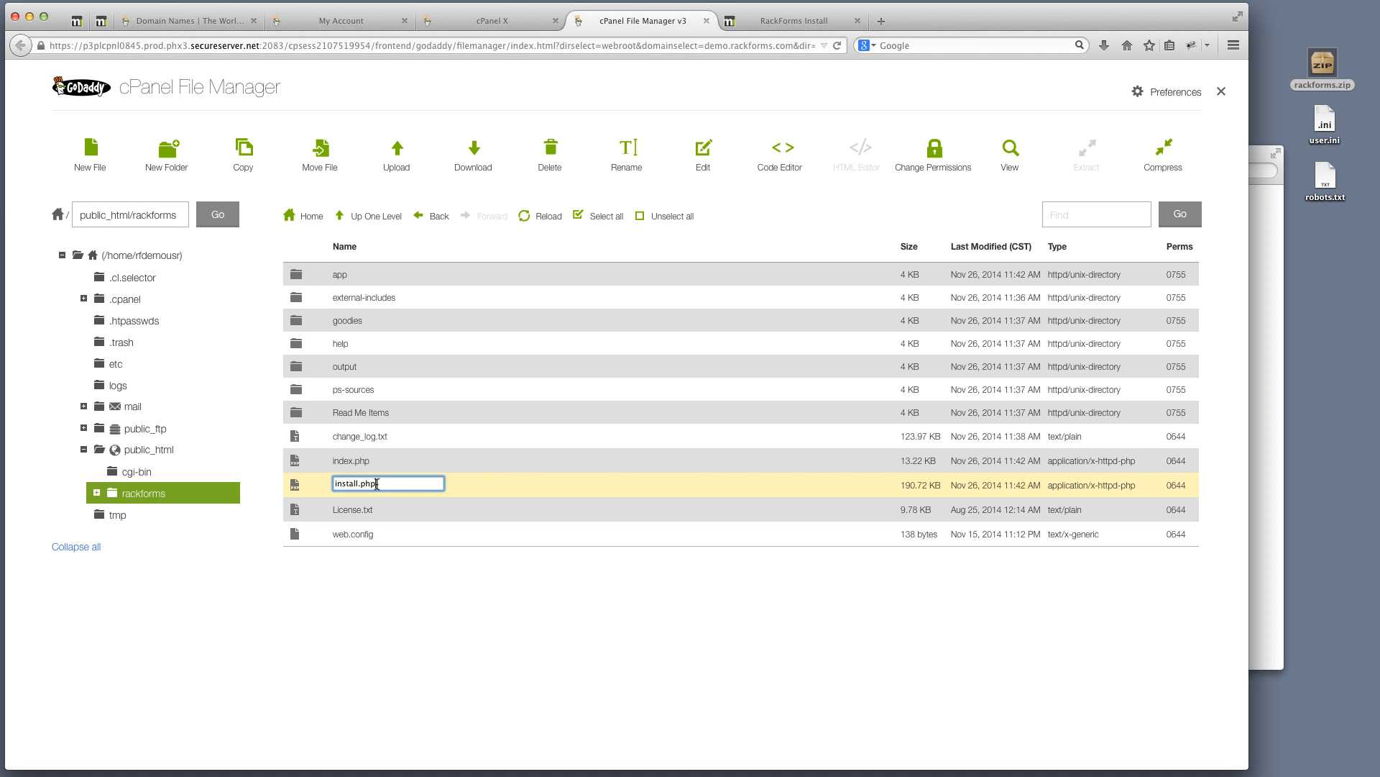
text(.old)
key(Return)
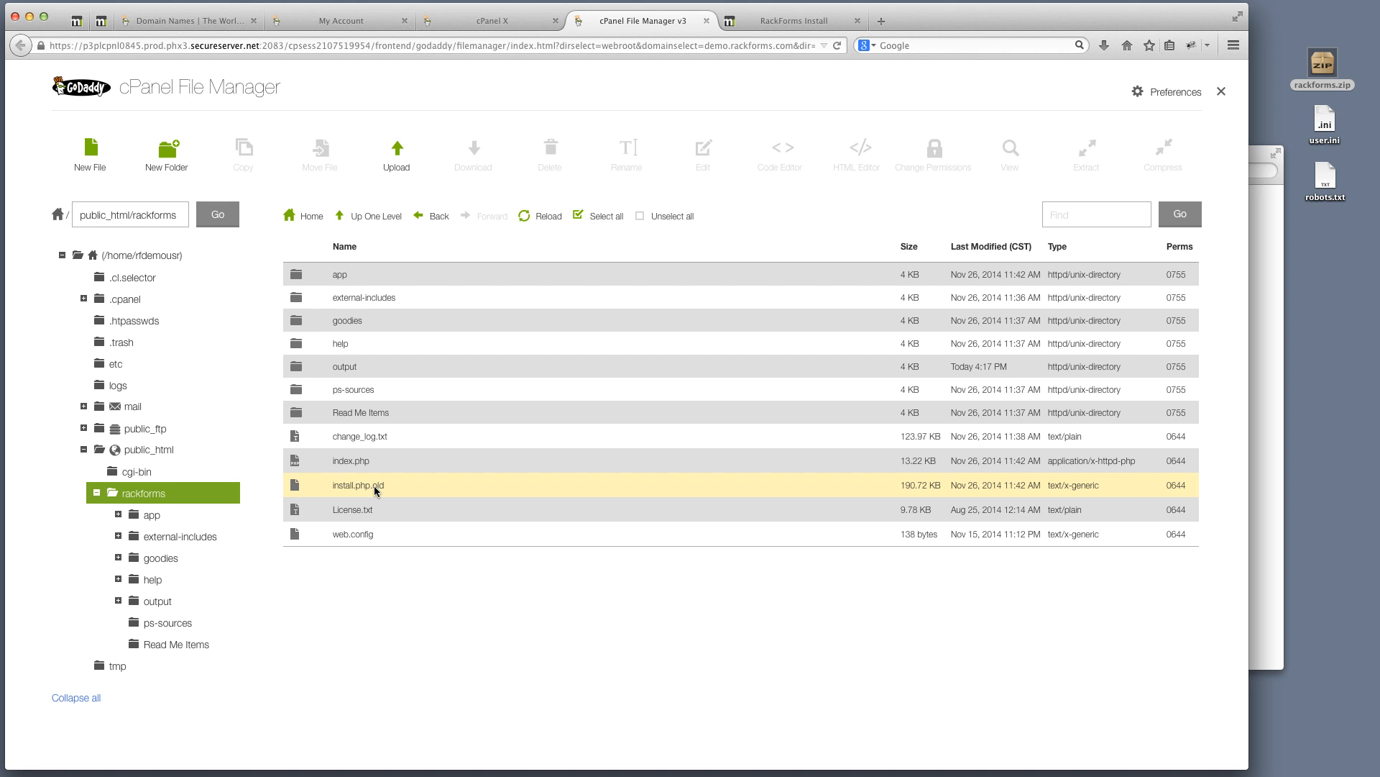
click(383, 491)
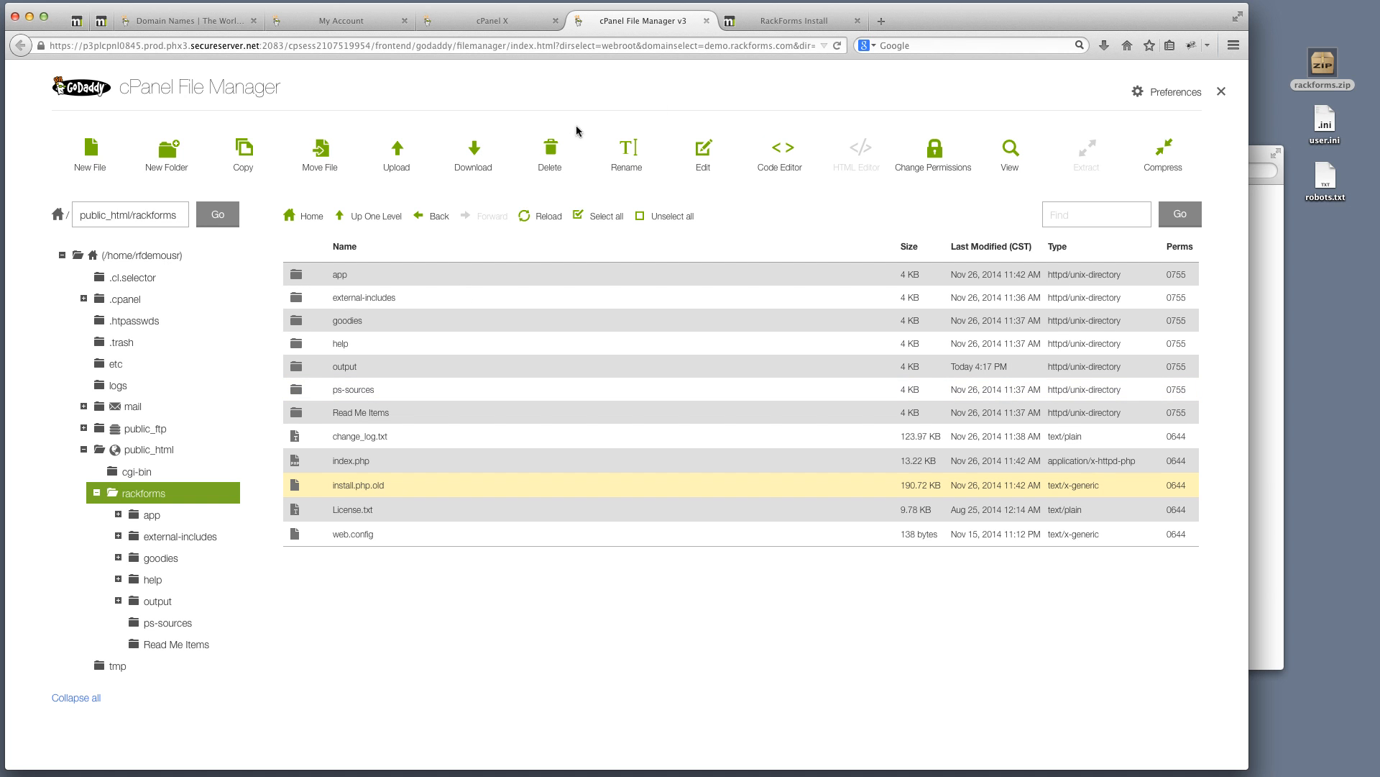
click(771, 26)
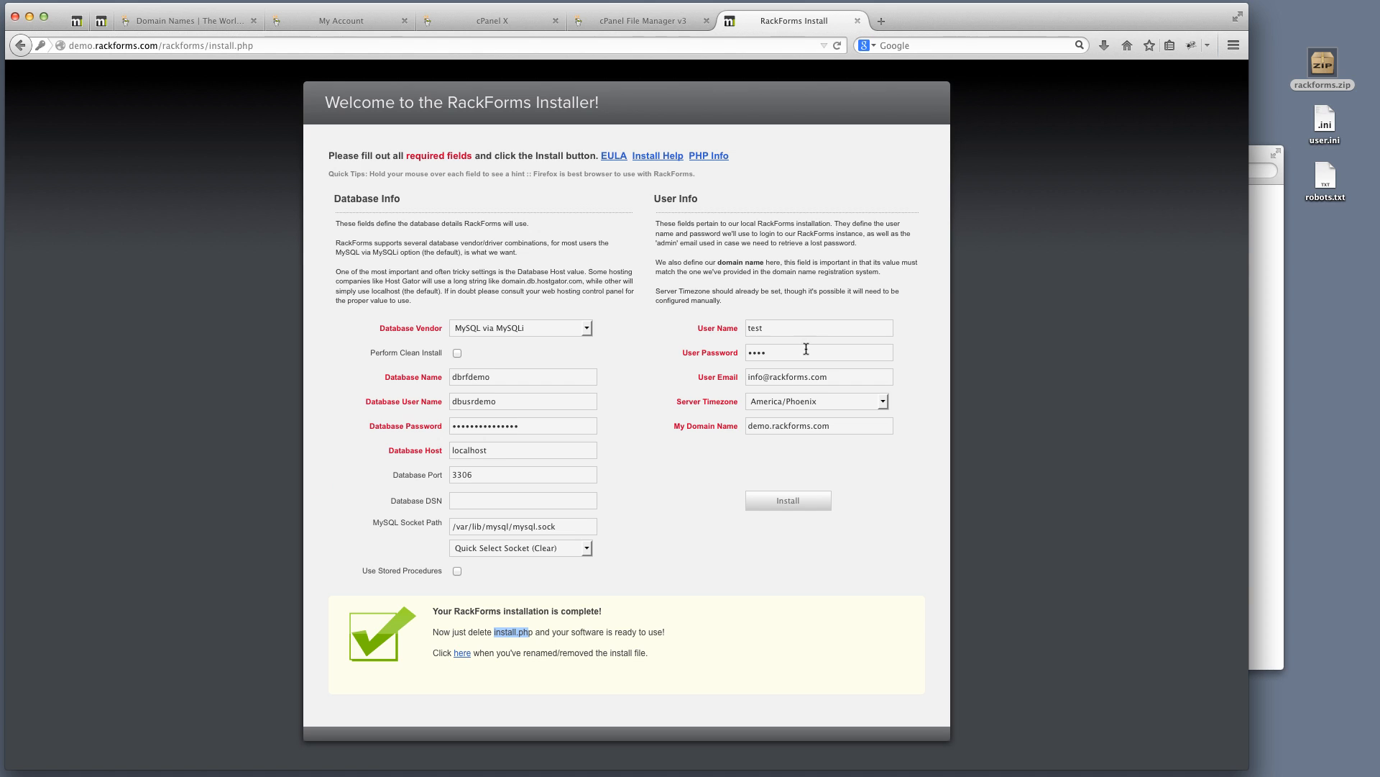
Follow the completion message's 'here' link to the RackForms login page, then leave the page without saving
click(506, 634)
double_click(518, 632)
click(461, 660)
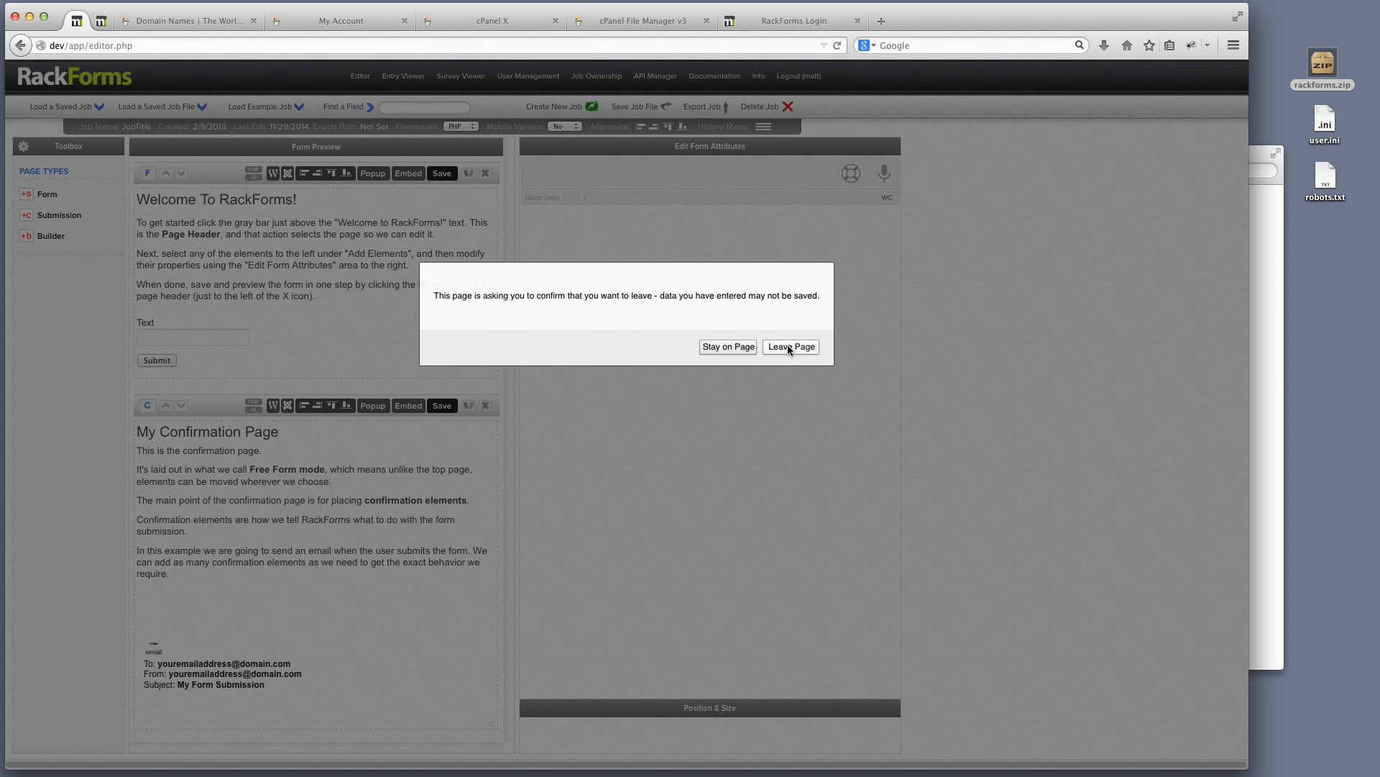
click(787, 344)
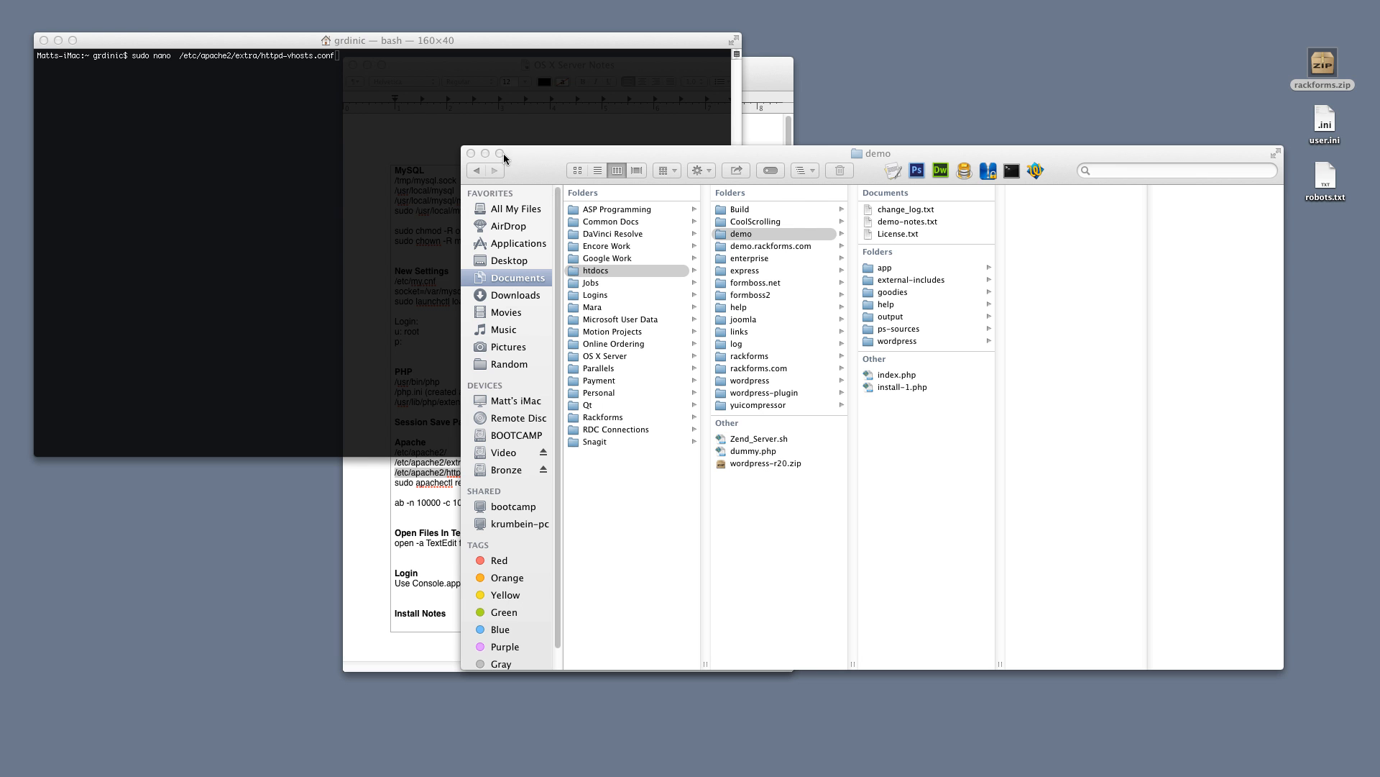
Select the Apache section of the server notes and show the demo.rackforms.com folder in Finder
drag(468, 46, 470, 41)
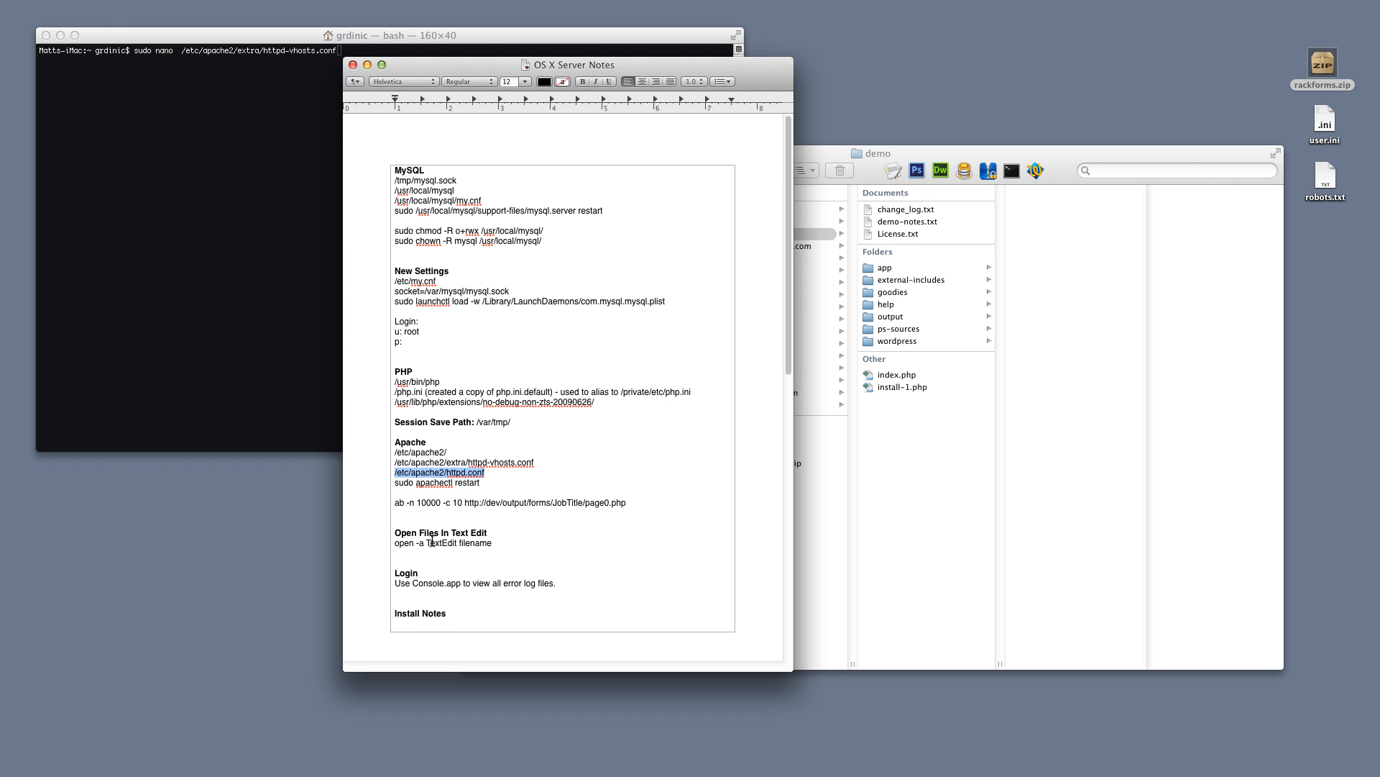
drag(481, 483, 380, 440)
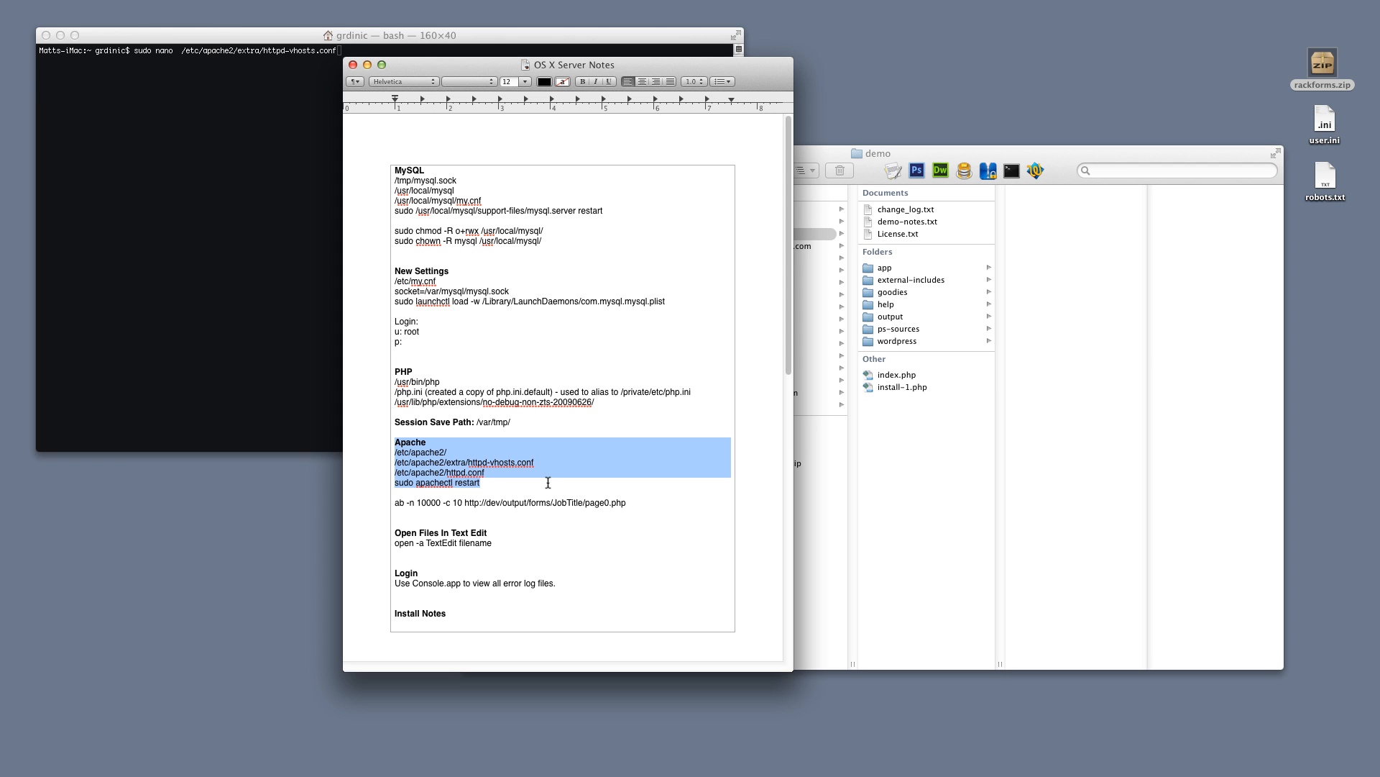
click(929, 513)
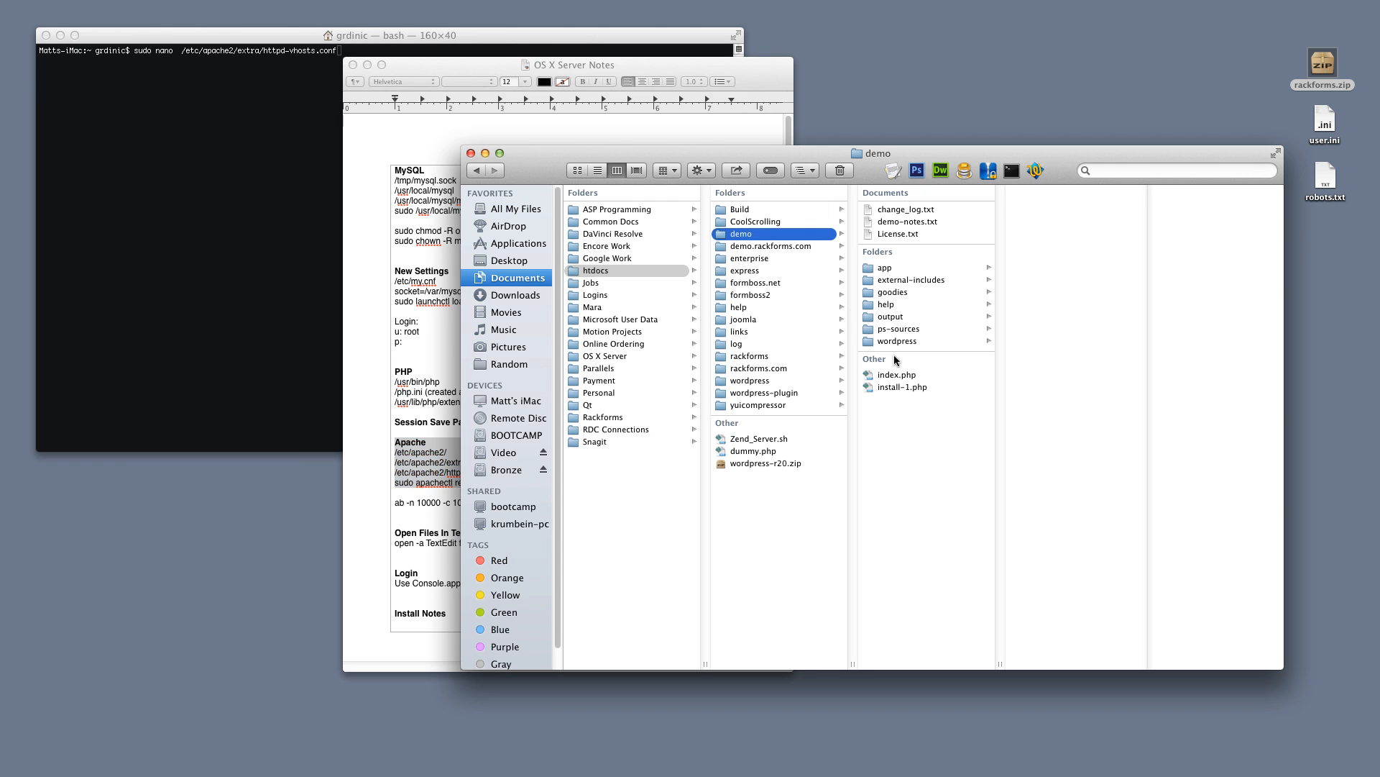
click(786, 248)
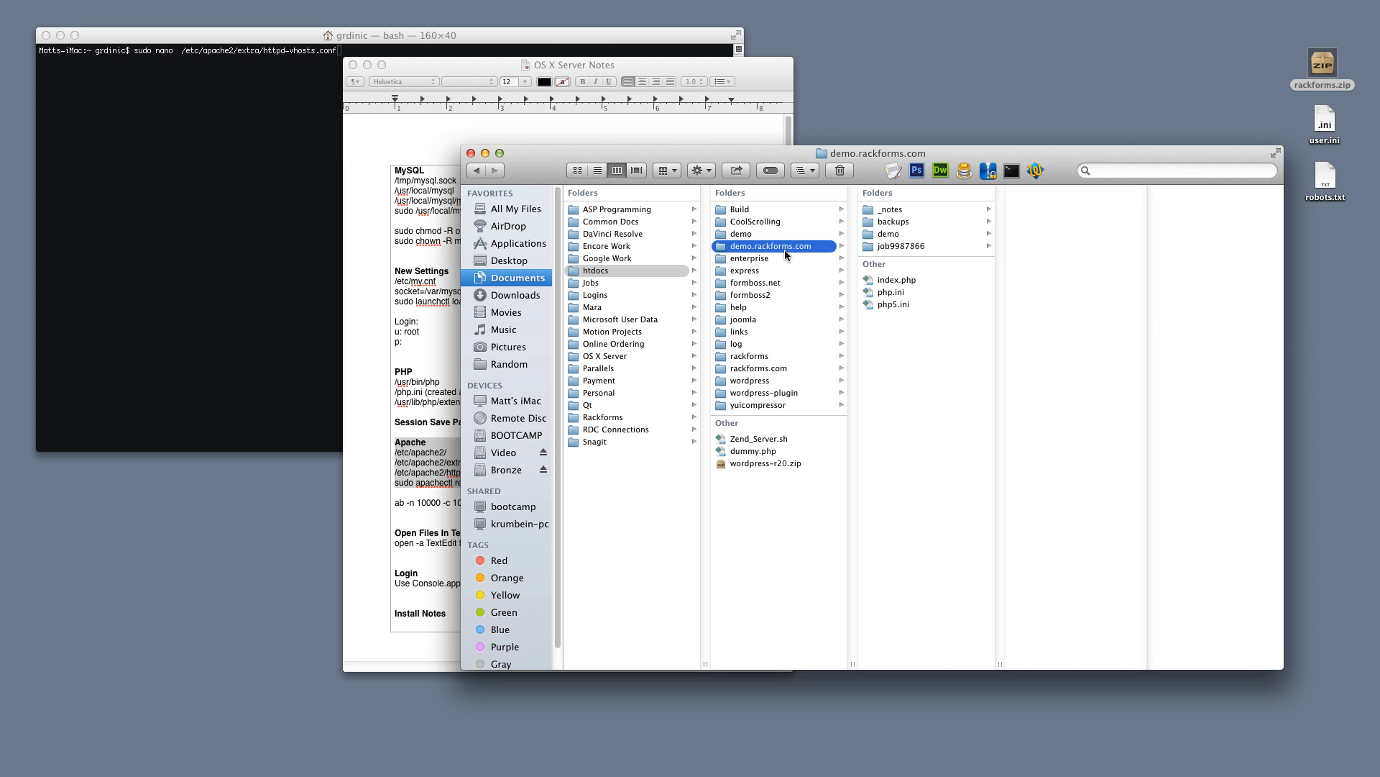
Rename the demo.rackforms.com folder to demo.rackforms.com1
click(809, 248)
click(811, 246)
text(1)
click(806, 256)
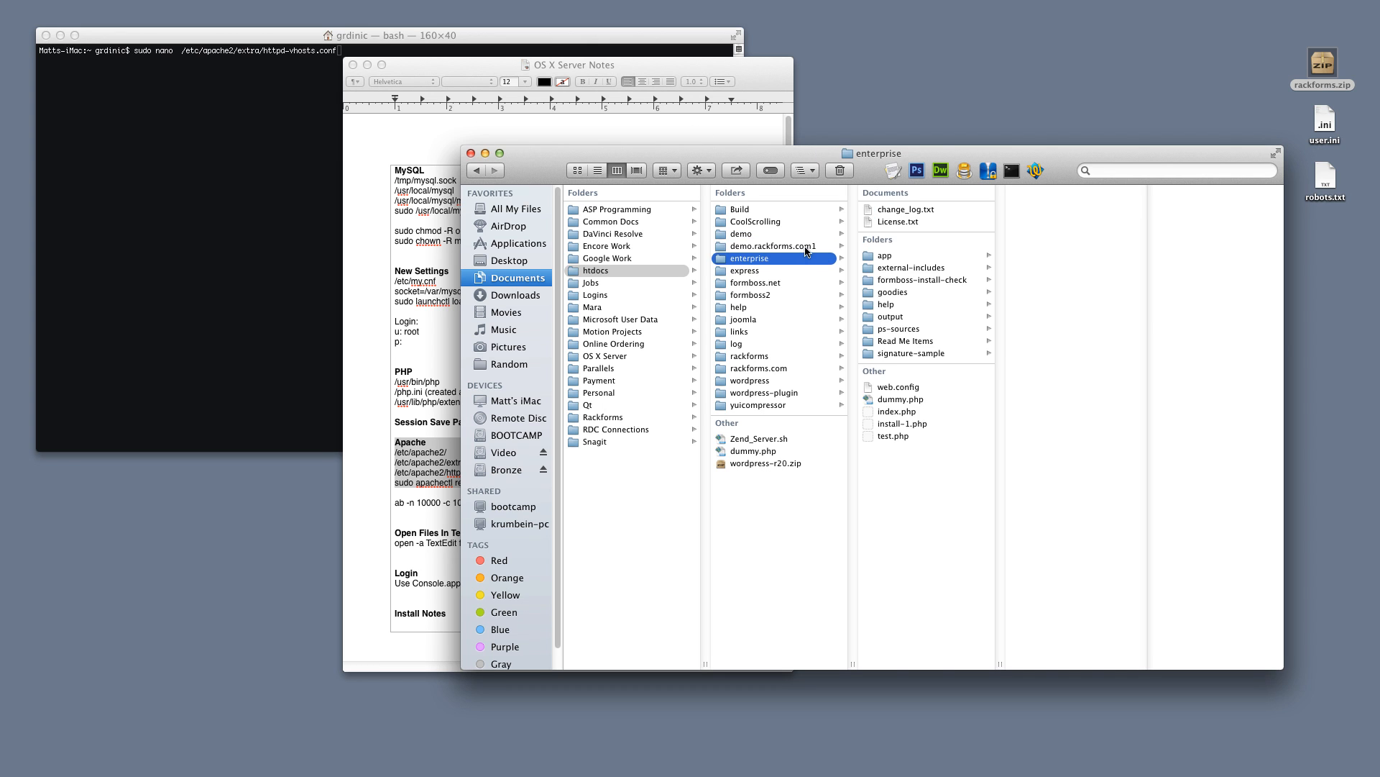
click(805, 247)
click(802, 248)
key(super+c)
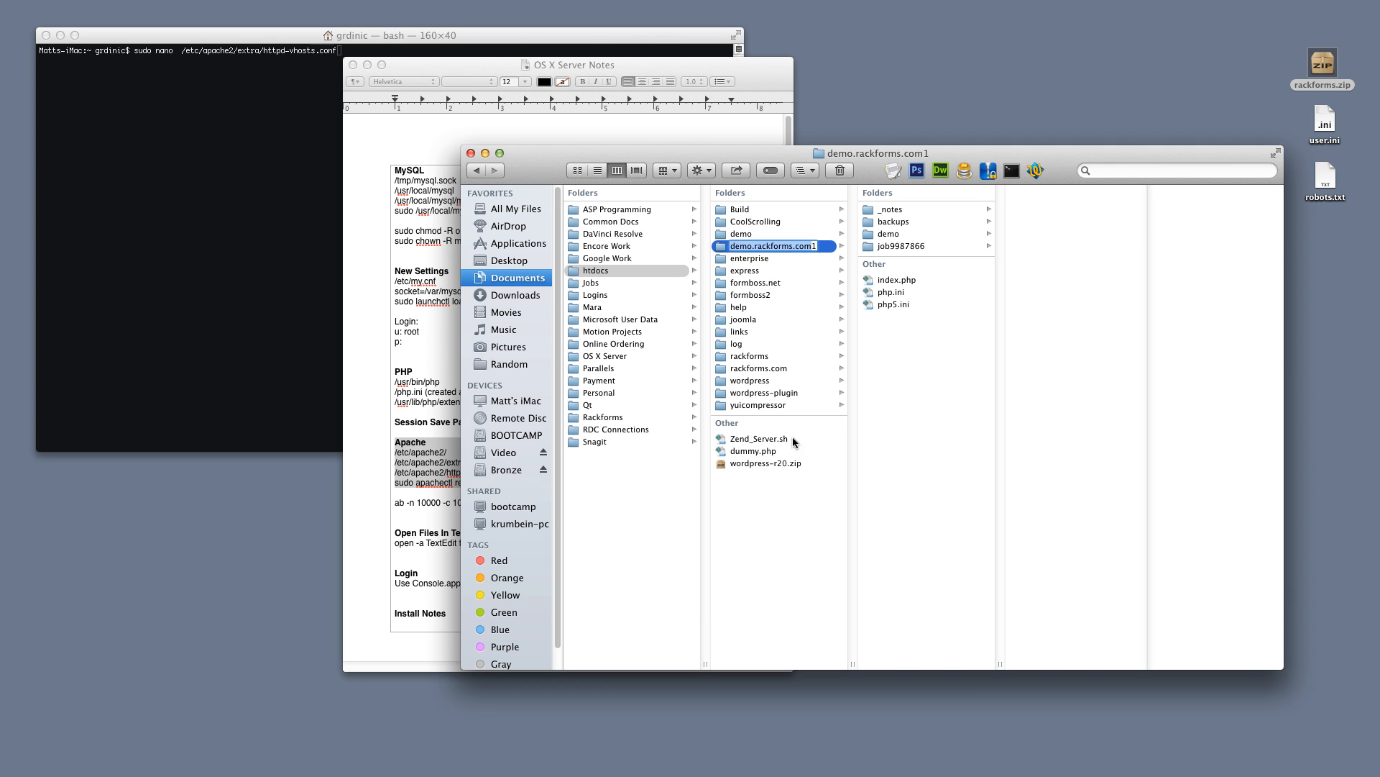
click(788, 480)
Create a new empty folder named demo.rackforms.com in htdocs
key(super+shift+n)
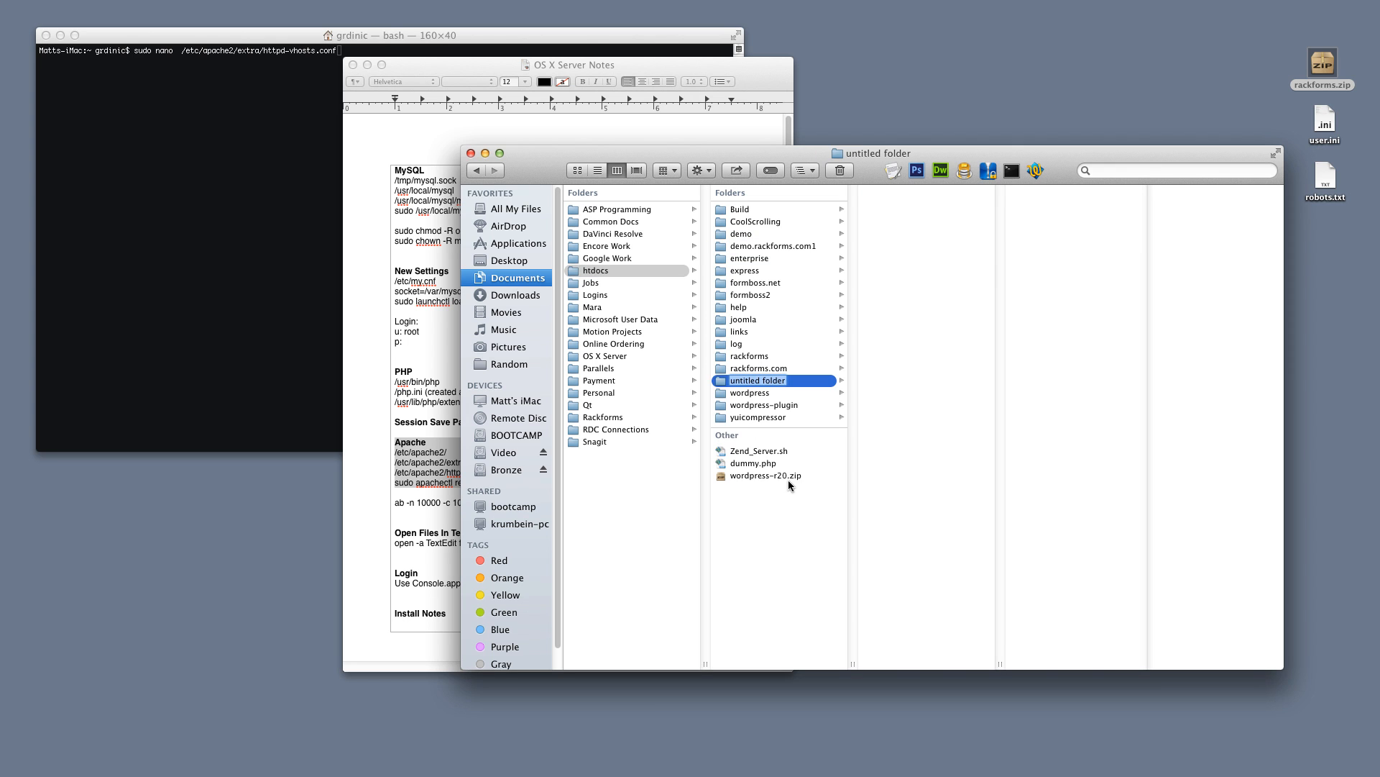
key(super+v)
key(Return)
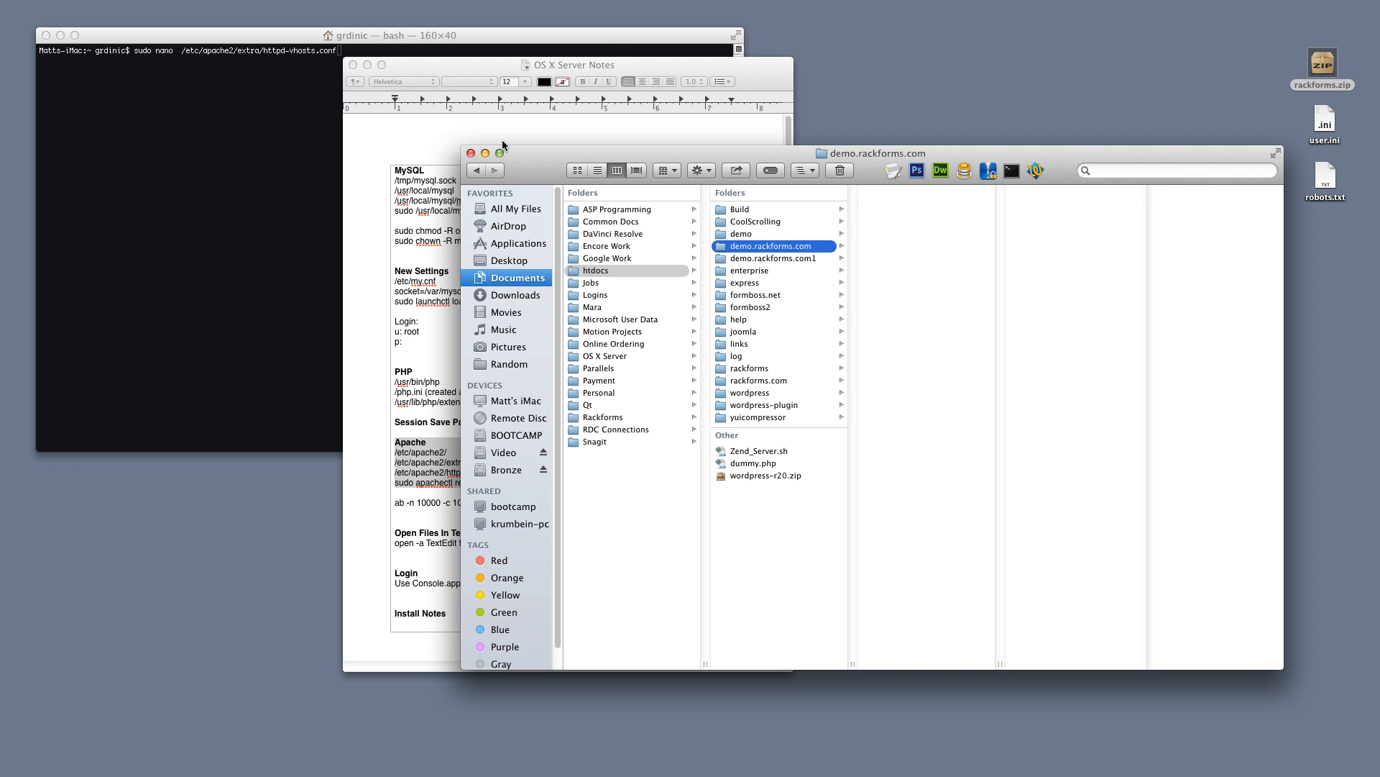
Copy the httpd-vhosts.conf path from the server notes and open it with sudo nano in Terminal
click(293, 90)
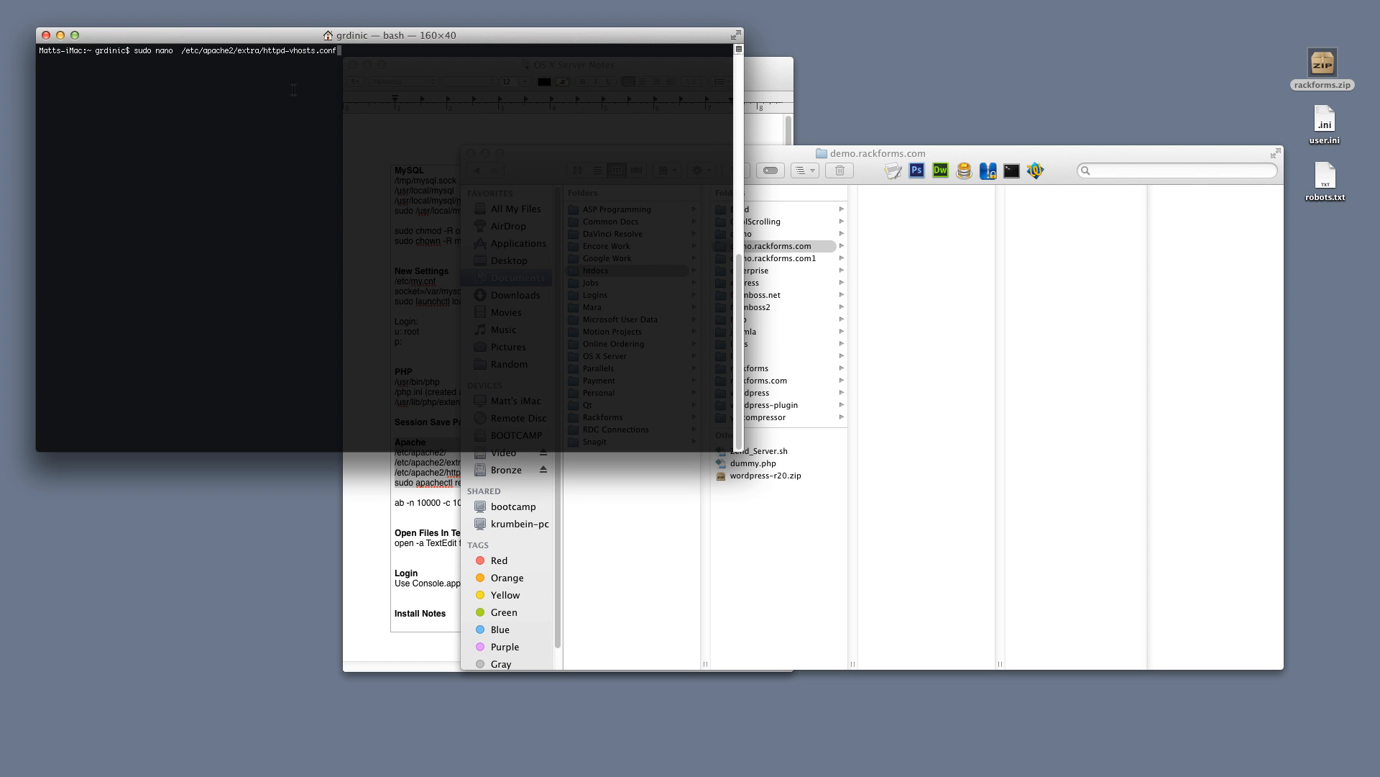
click(364, 476)
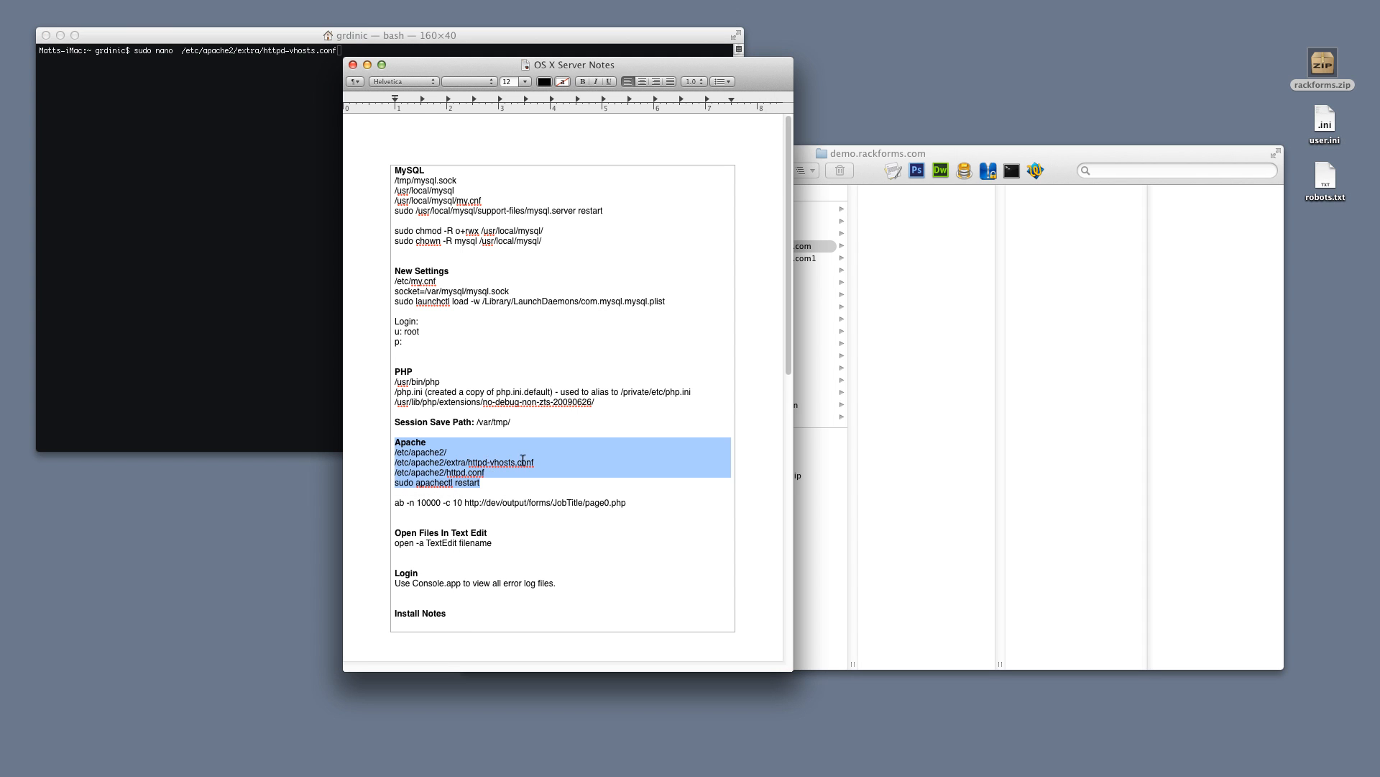
click(547, 461)
shift+click(376, 463)
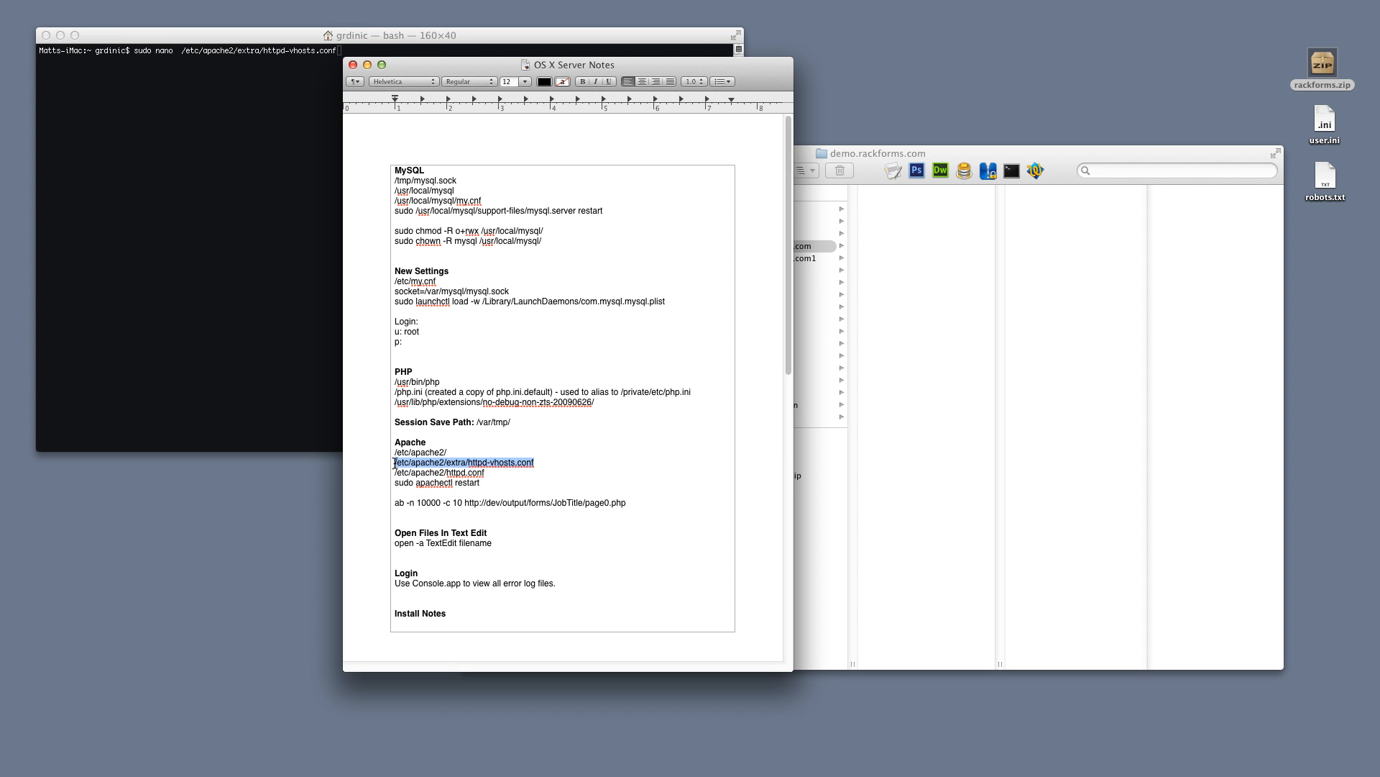
click(290, 286)
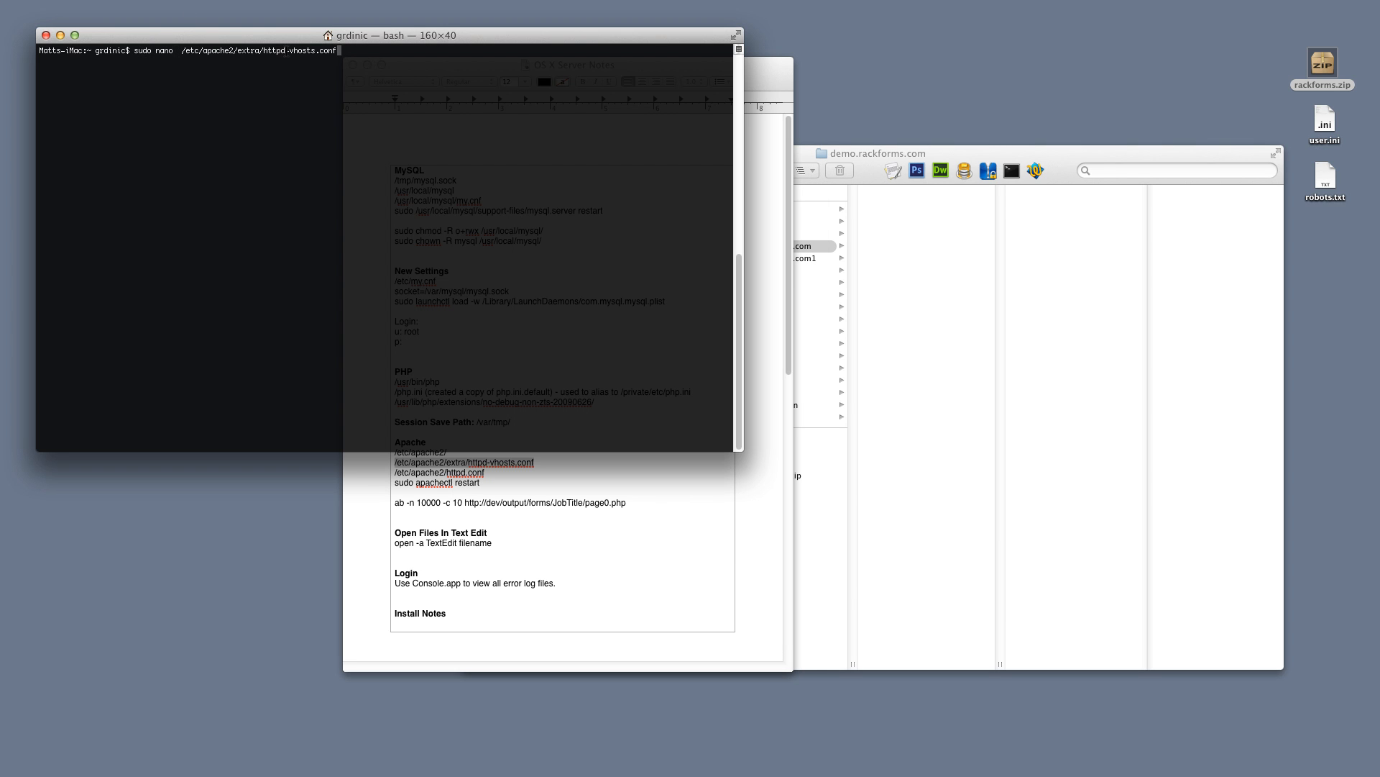
key(Return)
key(Return)
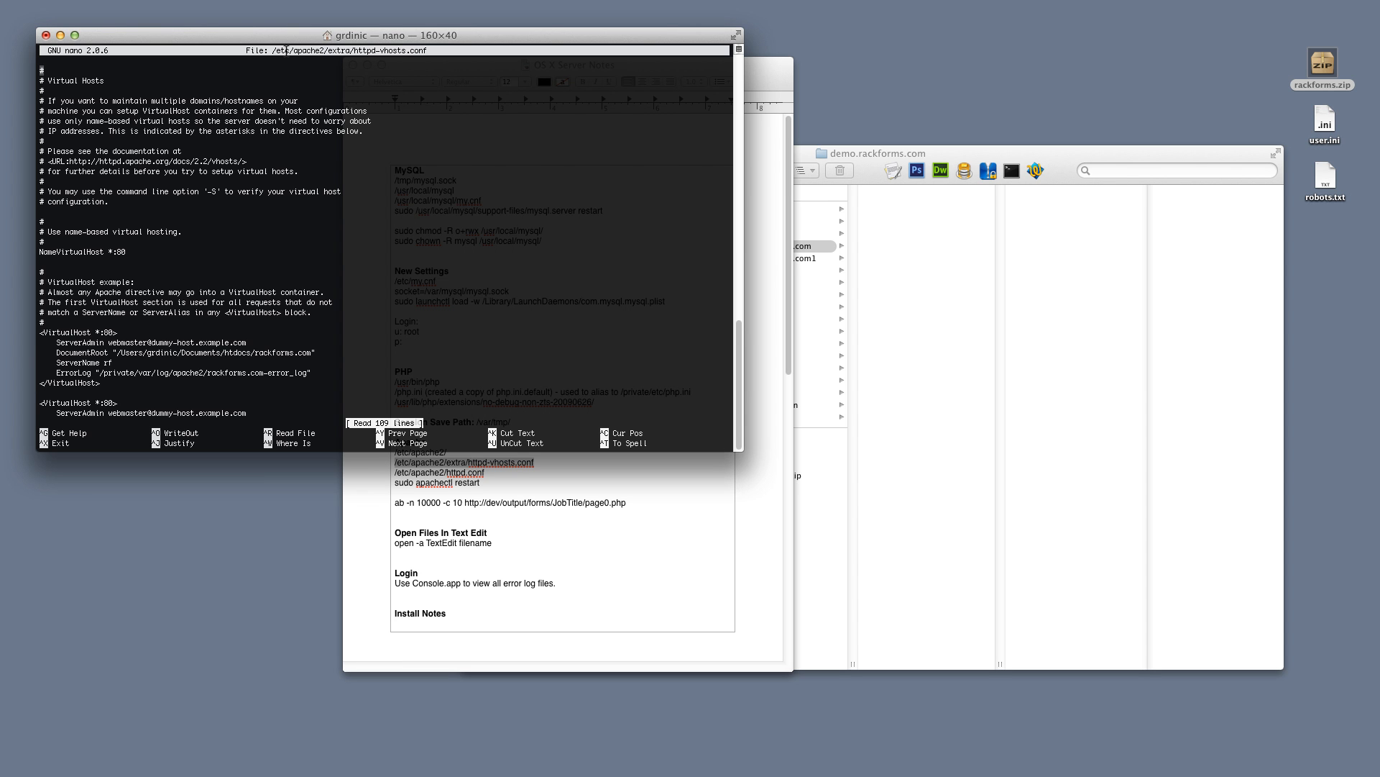
Duplicate the last VirtualHost block and start editing its DocumentRoot path
key(ctrl+v)
key(ctrl+v)
key(ctrl+v)
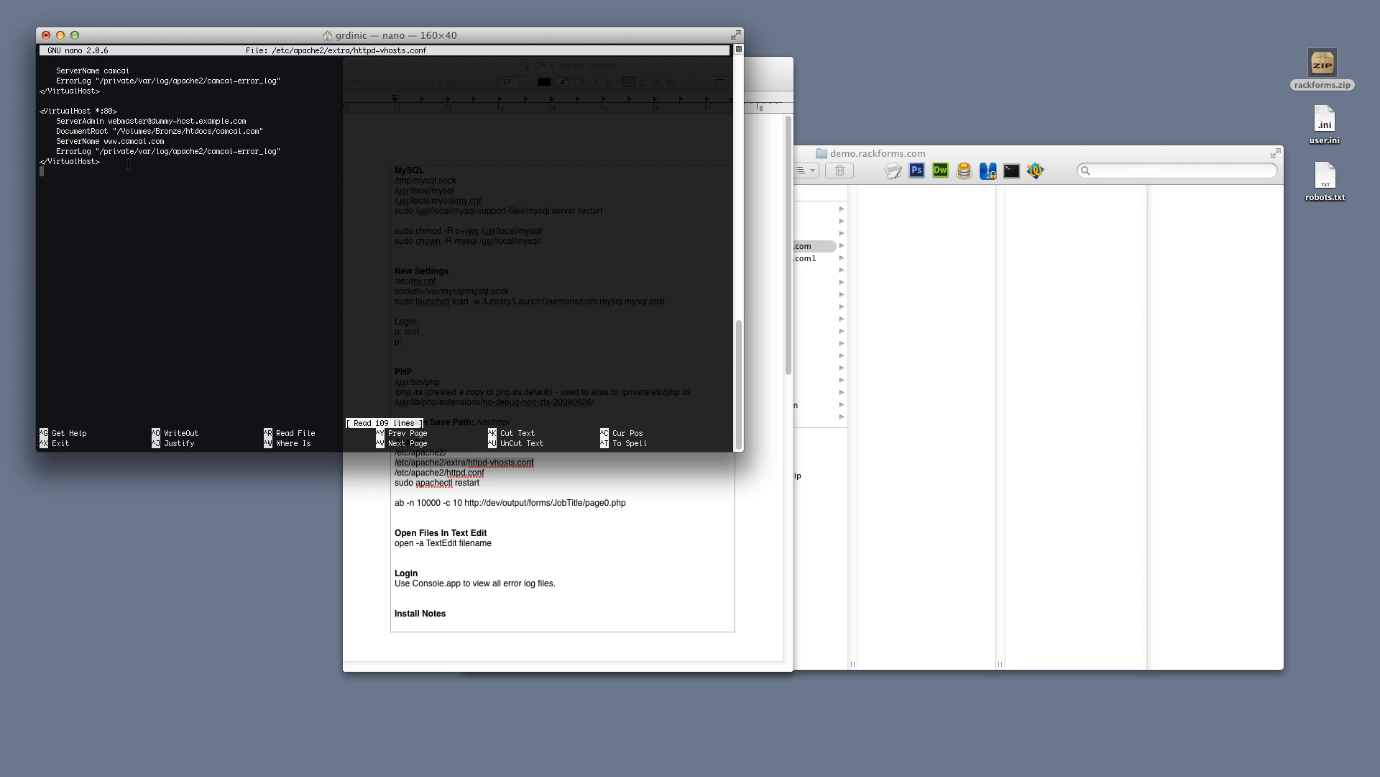
drag(114, 164, 28, 112)
key(super+c)
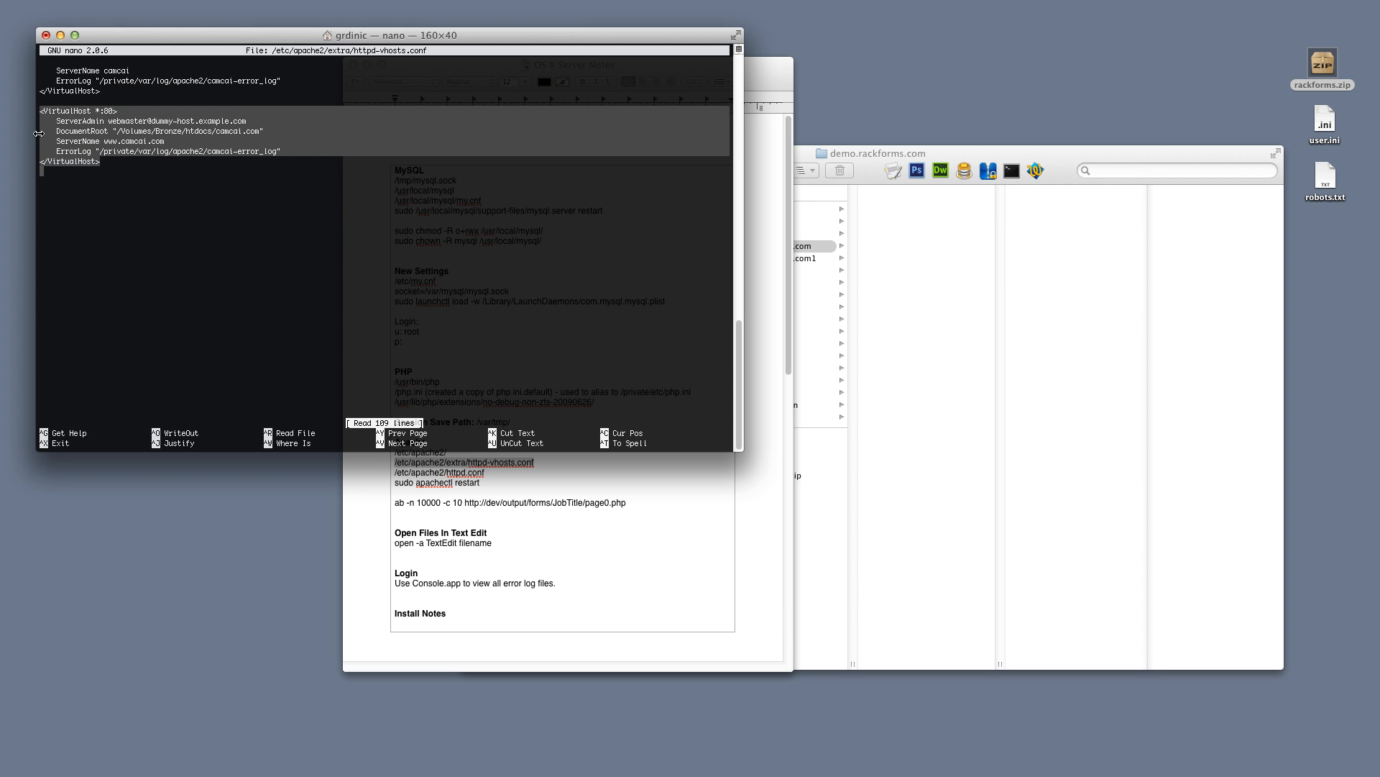
click(142, 176)
key(super+v)
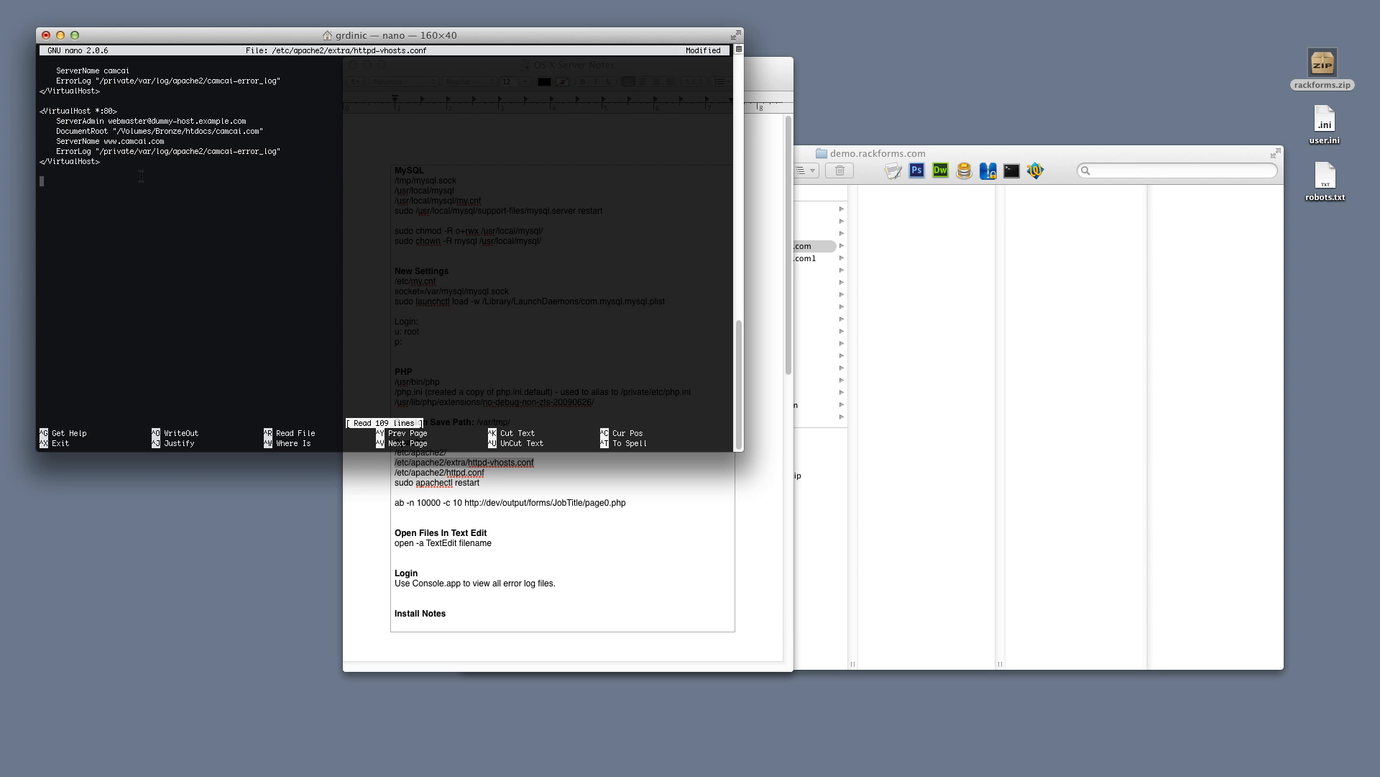
key(Up)
key(Up)
key(Up)
key(Right)
key(Right)
key(Right)
key(Right)
key(Right)
key(Right)
key(Right)
key(Right)
key(Right)
key(Right)
key(Right)
key(Right)
key(Right)
key(Right)
key(Right)
key(Right)
key(Right)
key(Right)
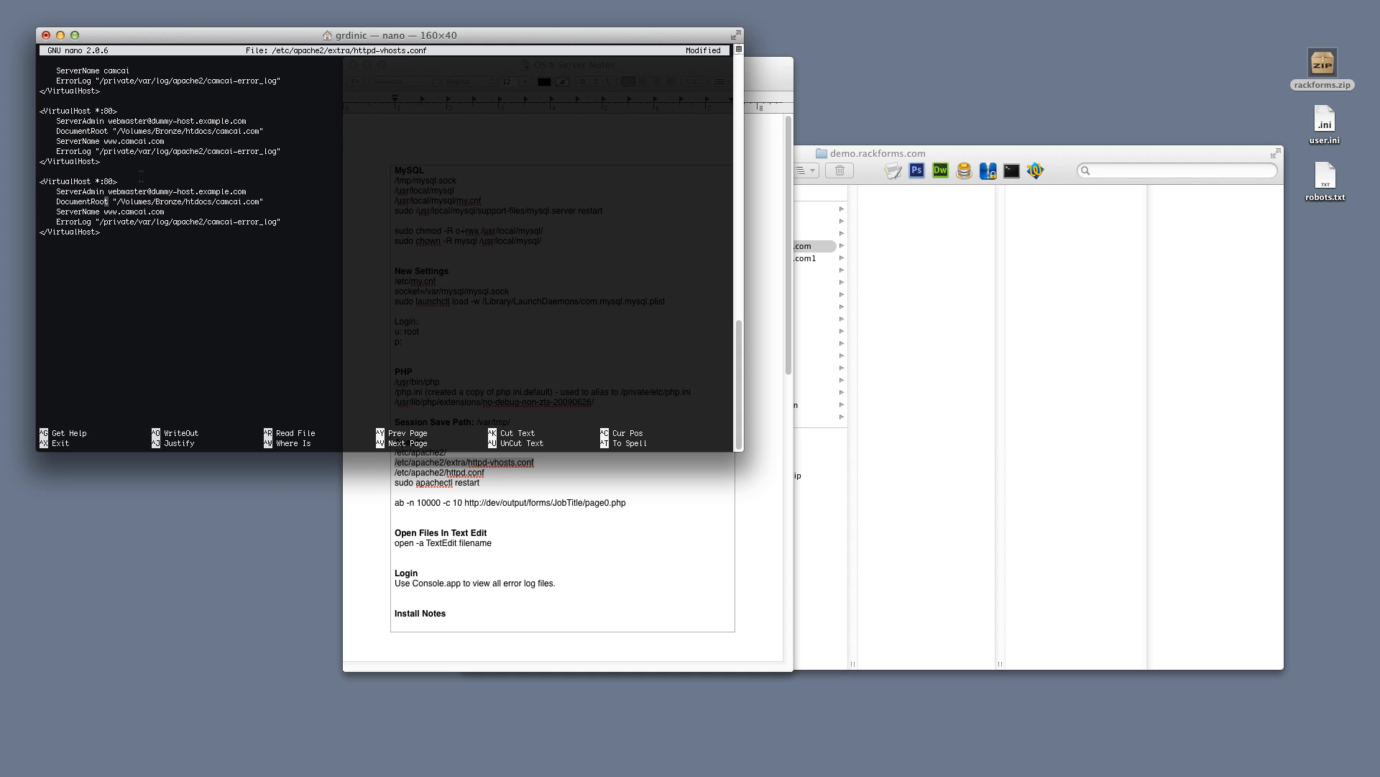
key(Right)
key(Right)
key(Right)
key(Right)
key(Right)
key(Right)
key(Right)
key(Right)
key(Right)
key(Right)
key(Right)
key(Right)
key(Right)
key(Right)
key(Right)
key(Right)
key(Right)
key(Delete)
key(BackSpace)
key(BackSpace)
key(BackSpace)
key(BackSpace)
key(BackSpace)
key(BackSpace)
key(BackSpace)
key(BackSpace)
key(BackSpace)
key(BackSpace)
key(BackSpace)
key(BackSpace)
key(BackSpace)
key(BackSpace)
key(BackSpace)
key(BackSpace)
key(BackSpace)
key(BackSpace)
key(BackSpace)
key(BackSpace)
key(BackSpace)
key(BackSpace)
key(BackSpace)
key(BackSpace)
key(BackSpace)
key(BackSpace)
key(BackSpace)
key(BackSpace)
key(BackSpace)
key(BackSpace)
key(BackSpace)
text(Users/)
Copy the htdocs document root path from the earlier formboss.net virtual host block
click(1042, 153)
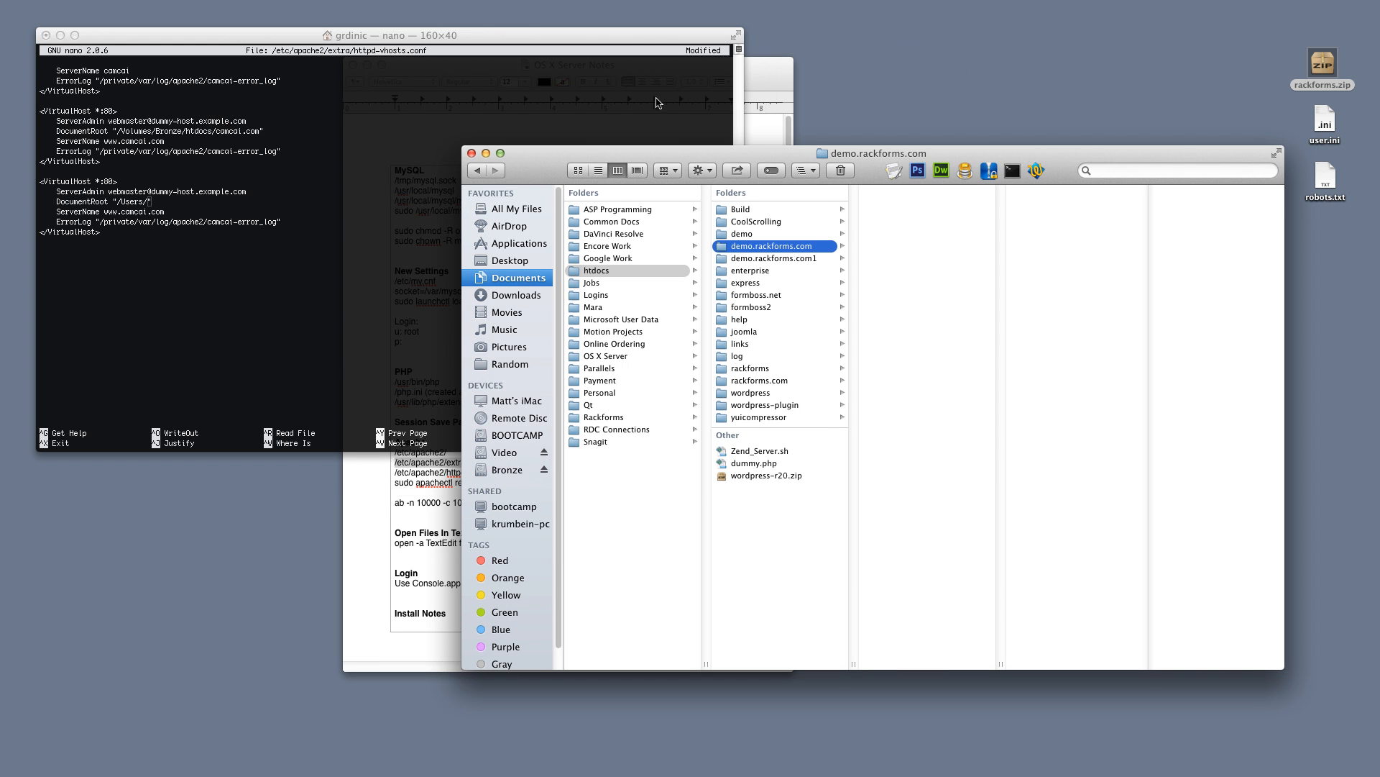
click(368, 194)
key(Up)
key(Up)
key(Up)
key(Up)
key(Up)
key(Up)
key(Up)
key(Up)
key(Up)
key(Up)
key(Up)
key(Up)
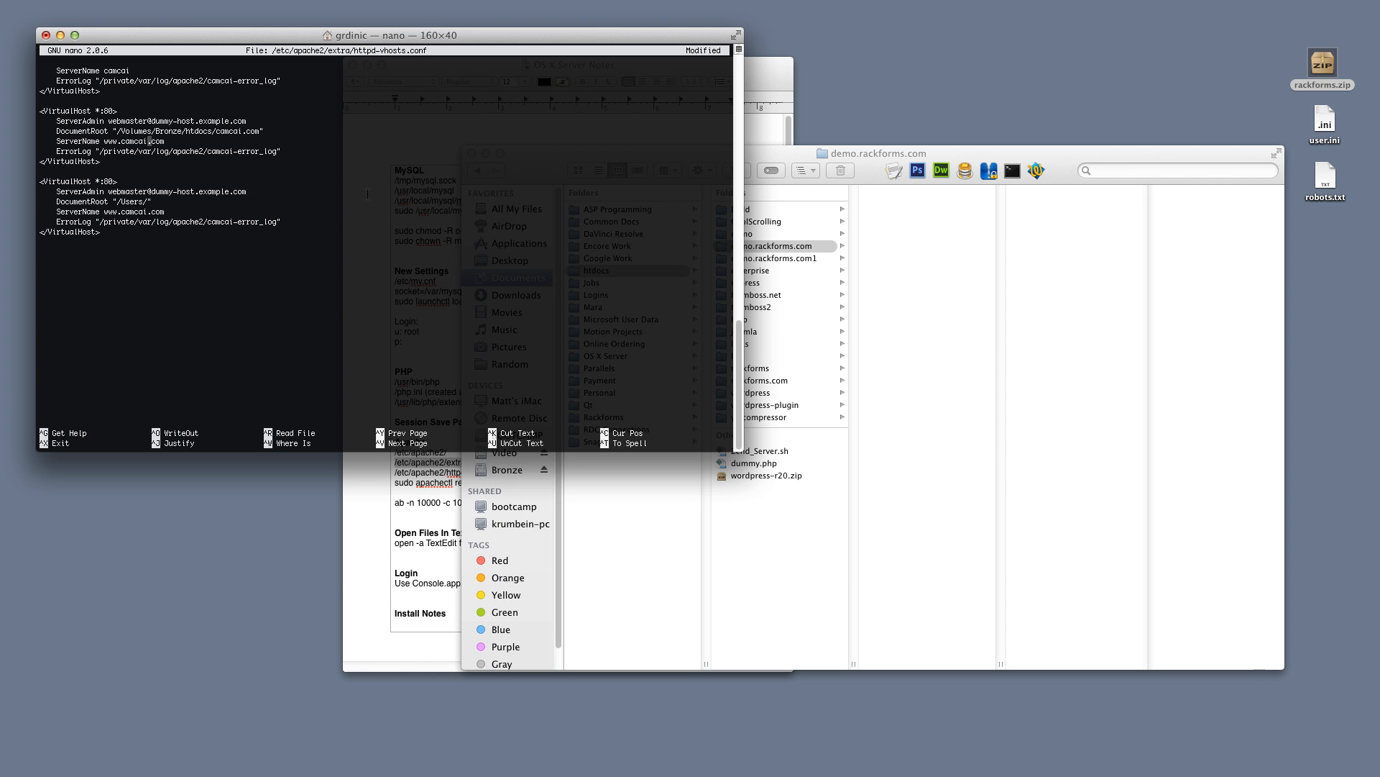
key(Up)
key(Up)
key(Up)
key(Up)
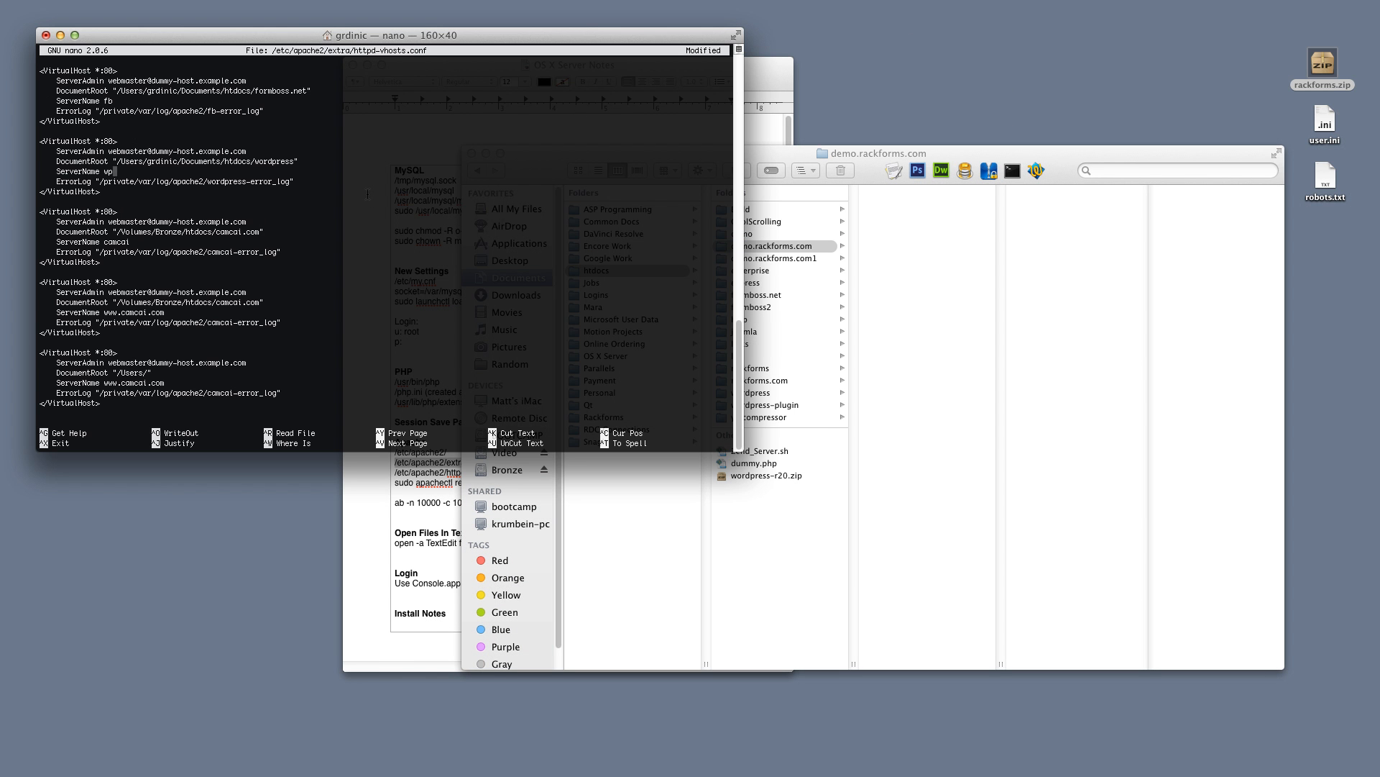
key(Down)
key(Down)
key(Down)
drag(117, 90, 274, 90)
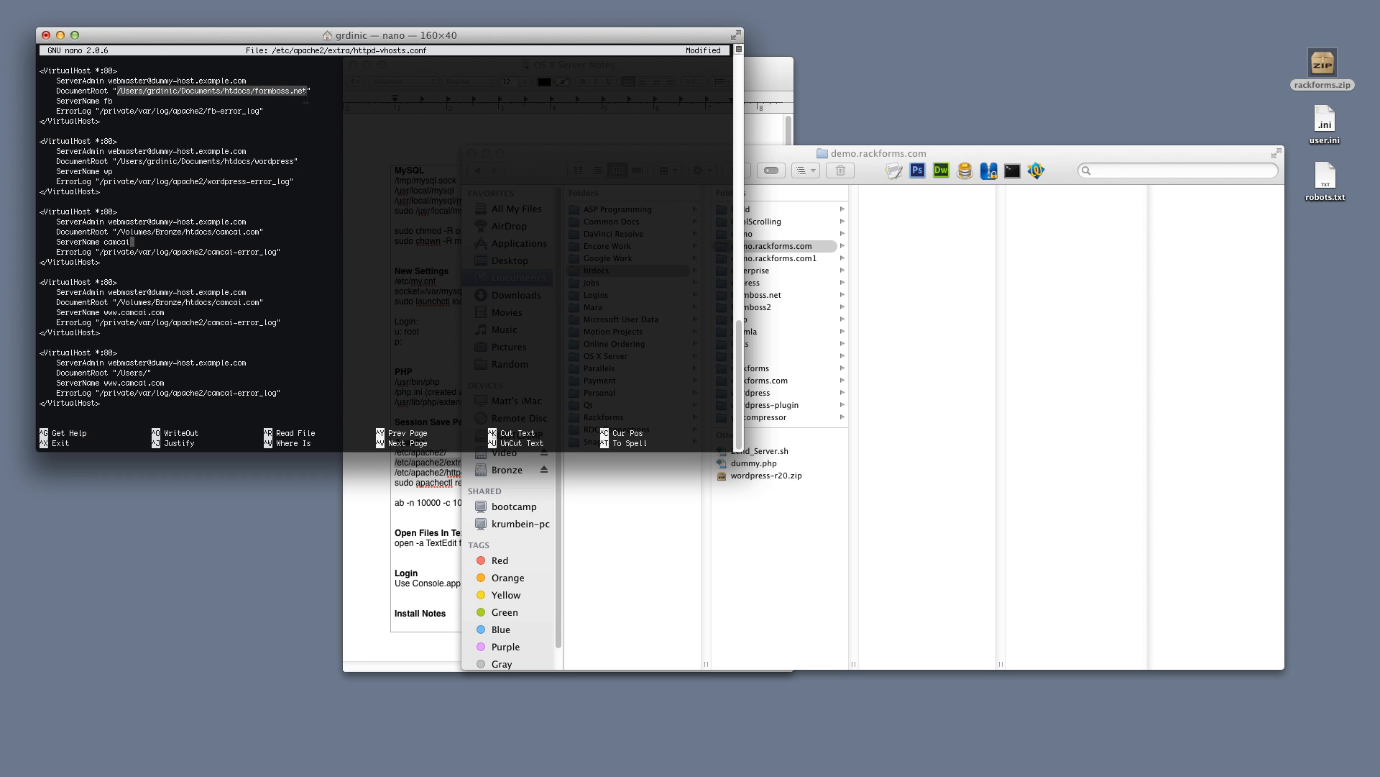
Set the last block's DocumentRoot to the htdocs demo.rackforms.com folder
key(ctrl+v)
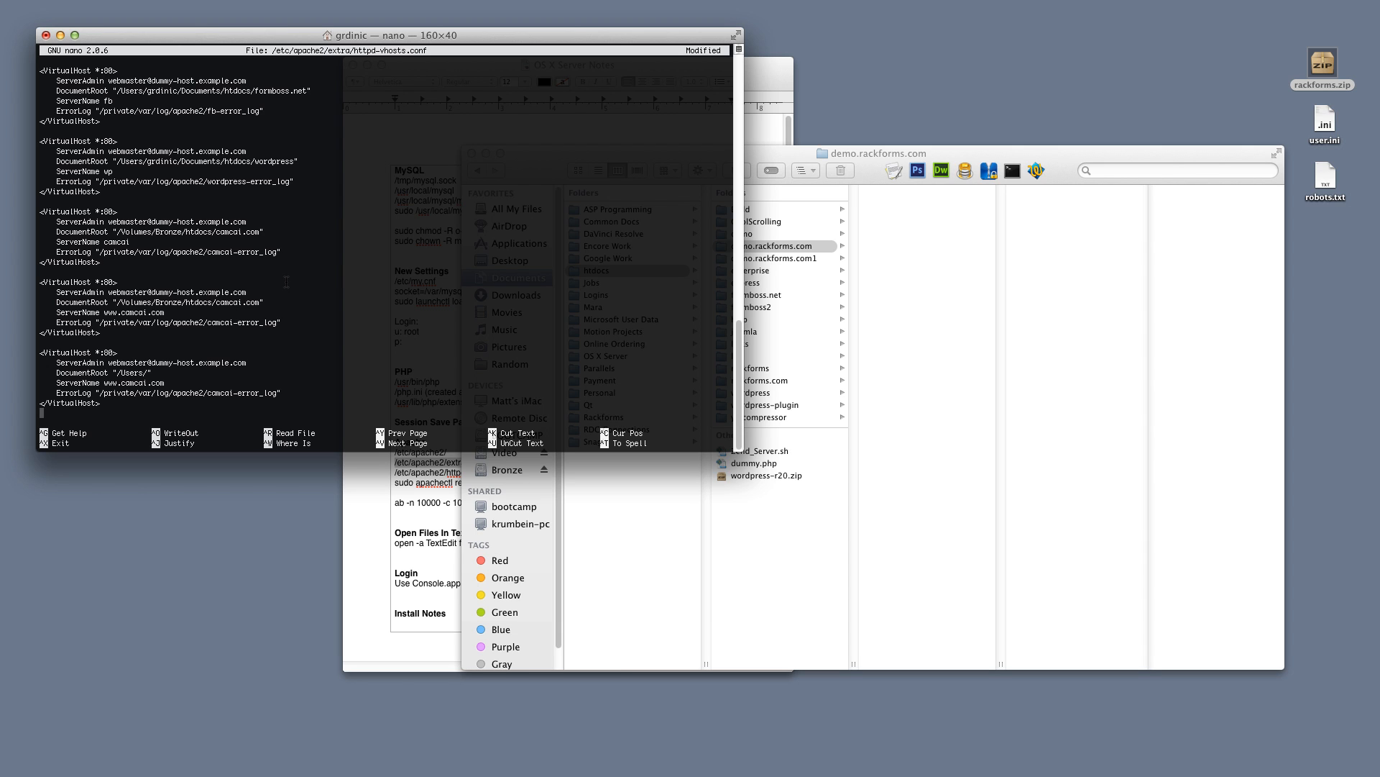
key(Up)
key(Up)
key(Up)
key(Up)
key(Right)
key(Right)
key(Right)
key(Right)
key(Right)
key(Right)
key(Right)
key(Right)
key(Right)
key(Right)
key(Right)
key(Right)
key(Right)
key(Right)
key(Right)
key(Right)
key(Right)
key(Right)
key(Right)
key(Right)
key(Right)
key(Right)
key(Right)
key(Right)
key(Right)
key(BackSpace)
key(BackSpace)
key(BackSpace)
key(BackSpace)
key(BackSpace)
key(BackSpace)
text(/Users/grdinic/Documents/htdocs/formboss.net)
key(BackSpace)
key(BackSpace)
key(BackSpace)
key(BackSpace)
key(BackSpace)
key(BackSpace)
key(BackSpace)
key(BackSpace)
key(BackSpace)
key(BackSpace)
key(BackSpace)
key(BackSpace)
text(demo.rackforms.com)
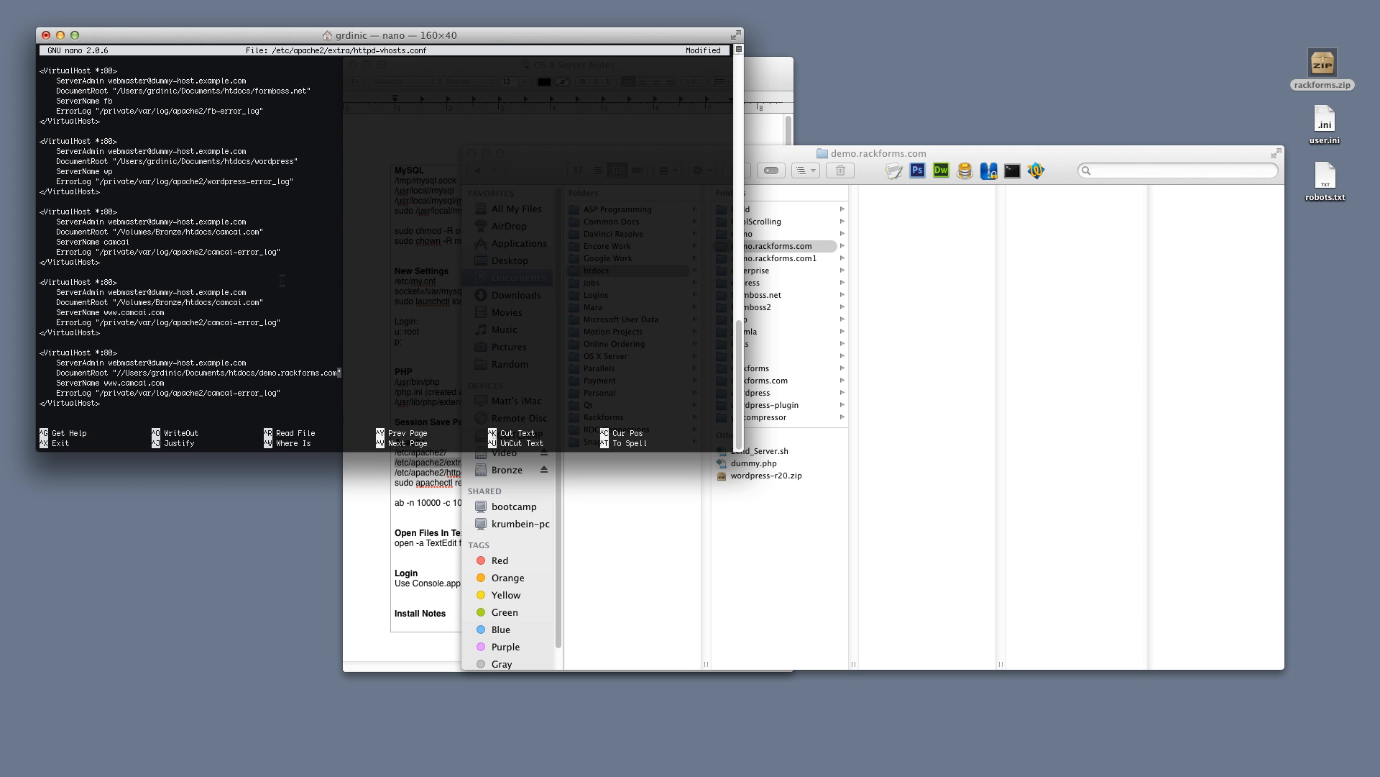
key(Left)
key(Left)
key(Left)
key(Left)
key(Left)
key(Left)
key(Left)
key(Left)
key(Left)
key(Left)
key(Left)
key(Left)
key(Left)
key(Left)
key(Left)
key(Left)
key(Left)
key(Left)
key(Left)
key(Left)
key(Left)
key(Left)
key(Left)
key(Left)
key(Left)
key(Left)
key(Left)
key(Left)
key(Left)
key(Left)
key(Left)
key(Left)
key(Left)
key(Left)
key(Left)
key(Left)
key(Left)
key(Left)
key(Left)
key(Left)
key(Left)
key(Left)
key(Left)
key(Left)
key(Left)
key(BackSpace)
Change the ServerName and ErrorLog name from camcai to demo.rackforms.com
key(Down)
key(Right)
key(Right)
key(Right)
key(Right)
key(Right)
key(Right)
key(Right)
key(Right)
key(Right)
key(BackSpace)
key(BackSpace)
key(BackSpace)
key(BackSpace)
key(BackSpace)
key(BackSpace)
key(BackSpace)
key(BackSpace)
key(BackSpace)
key(BackSpace)
key(BackSpace)
key(BackSpace)
key(BackSpace)
key(BackSpace)
key(BackSpace)
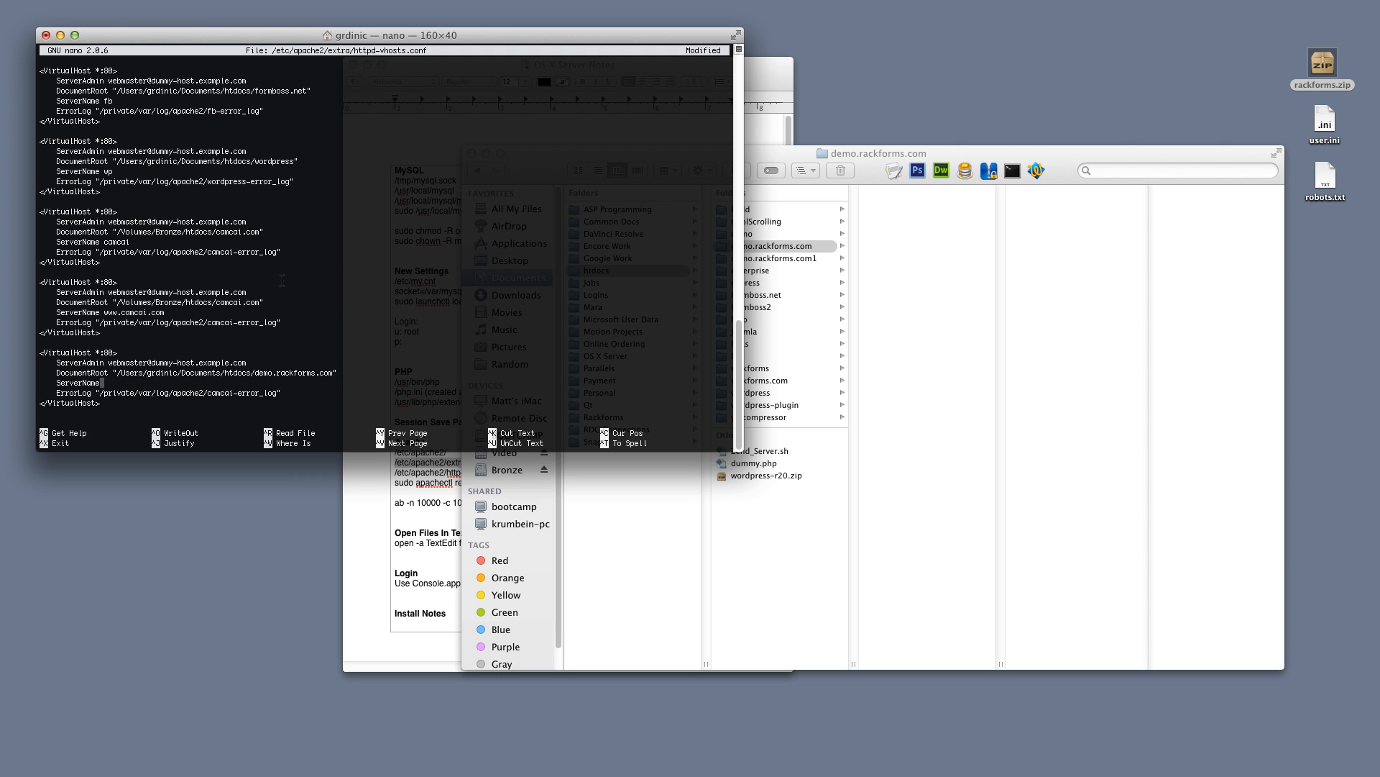
text(demo.rackforms.com)
key(Down)
key(Right)
key(Right)
key(Right)
key(Right)
key(Right)
key(Right)
key(Right)
key(Right)
key(Right)
key(Right)
key(Right)
key(Right)
key(Right)
key(Right)
key(Right)
key(Right)
key(Right)
key(Right)
key(Left)
key(Left)
key(Left)
key(Left)
key(Left)
key(Left)
key(BackSpace)
key(BackSpace)
key(BackSpace)
key(BackSpace)
key(BackSpace)
key(BackSpace)
text(demo.rackforms.com)
Save httpd-vhosts.conf and exit nano
key(Down)
key(ctrl+x)
key(y)
key(Return)
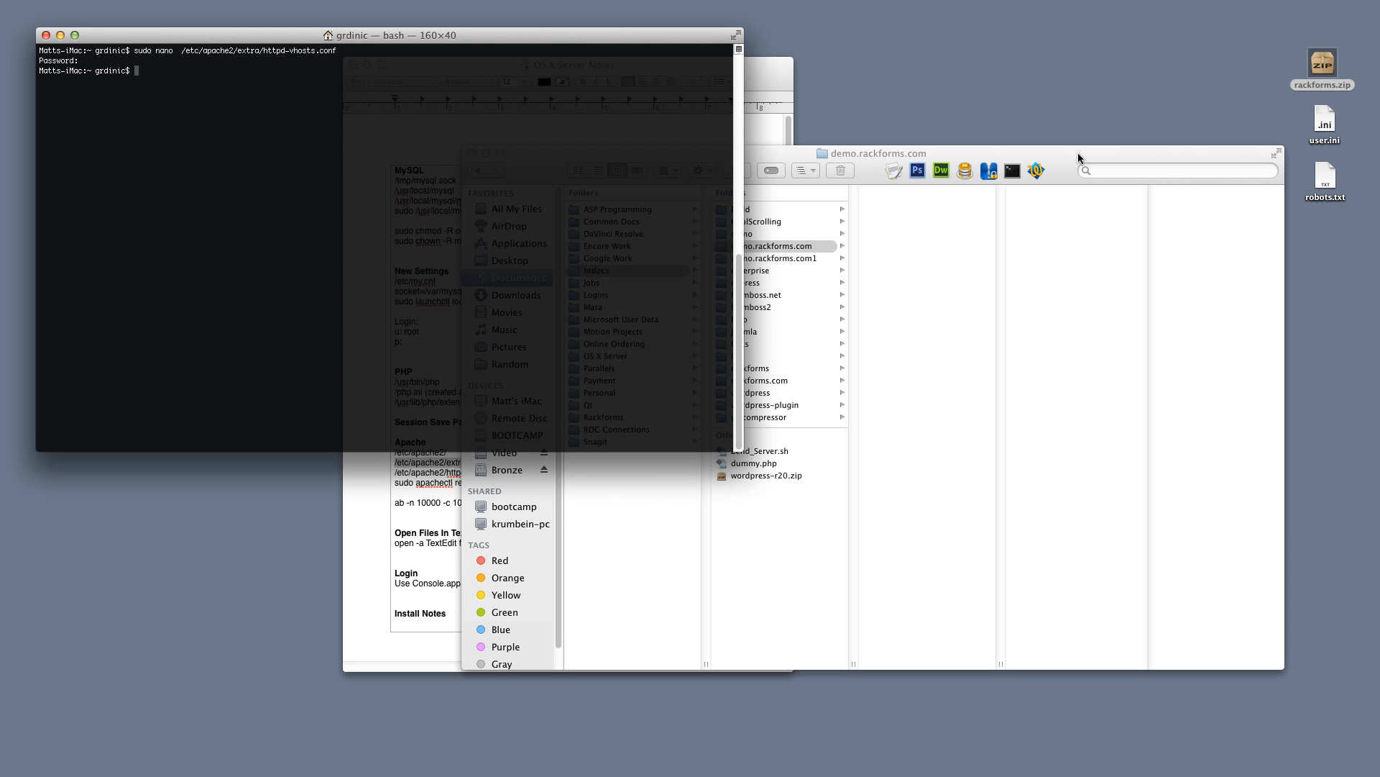
Open /etc/hosts in nano with sudo
drag(1078, 152, 1077, 155)
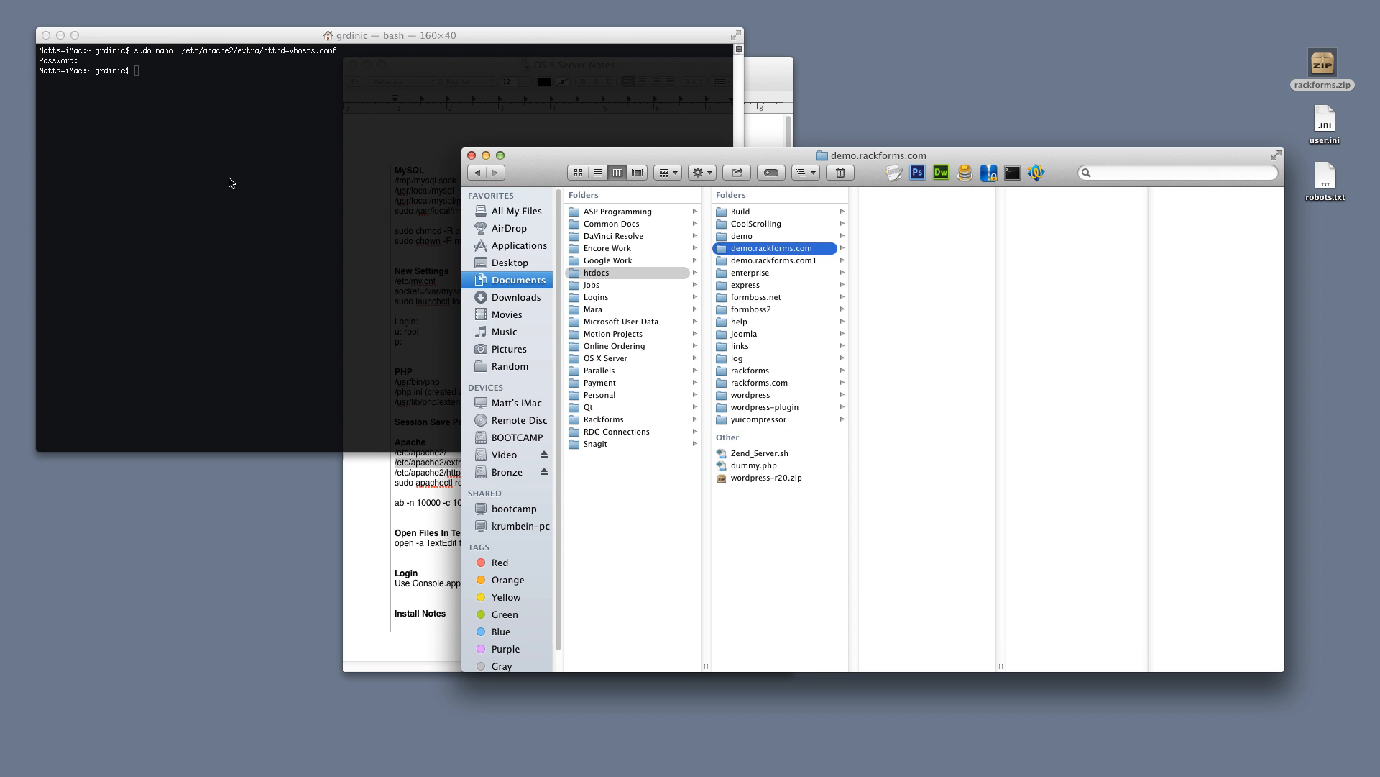
click(220, 139)
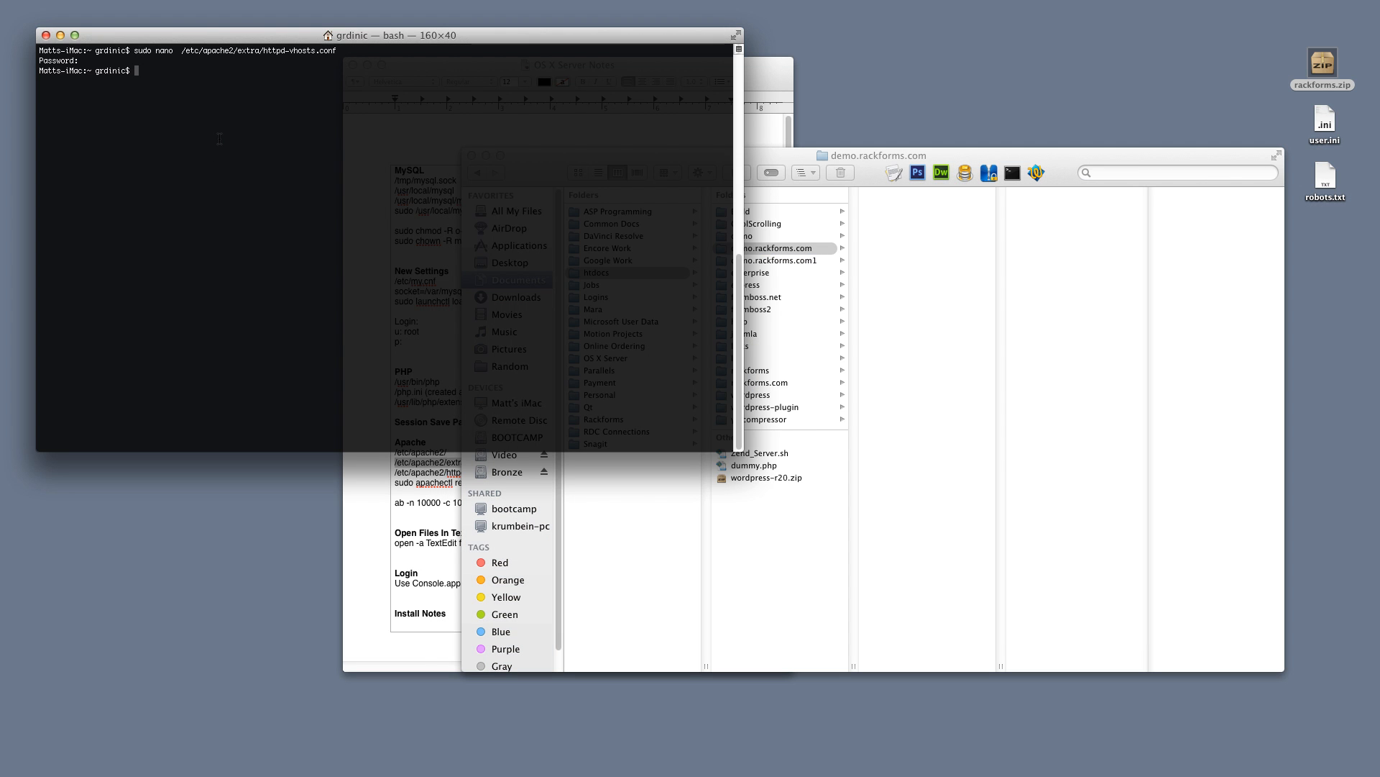
text(sudo  ap)
key(BackSpace)
key(BackSpace)
key(BackSpace)
key(BackSpace)
key(BackSpace)
text(o nano hosts)
key(Left)
key(Left)
key(Left)
key(Left)
key(Left)
text(/etc/)
key(Return)
Add a '127.0.0.1 demo.rackforms.com' entry below the camcai line and copy the host name
key(Down)
key(Down)
key(Down)
key(Down)
key(Down)
key(Down)
key(Down)
key(Down)
key(Down)
key(Down)
key(Down)
key(Down)
key(Down)
key(Down)
key(Down)
key(Down)
key(Down)
key(Down)
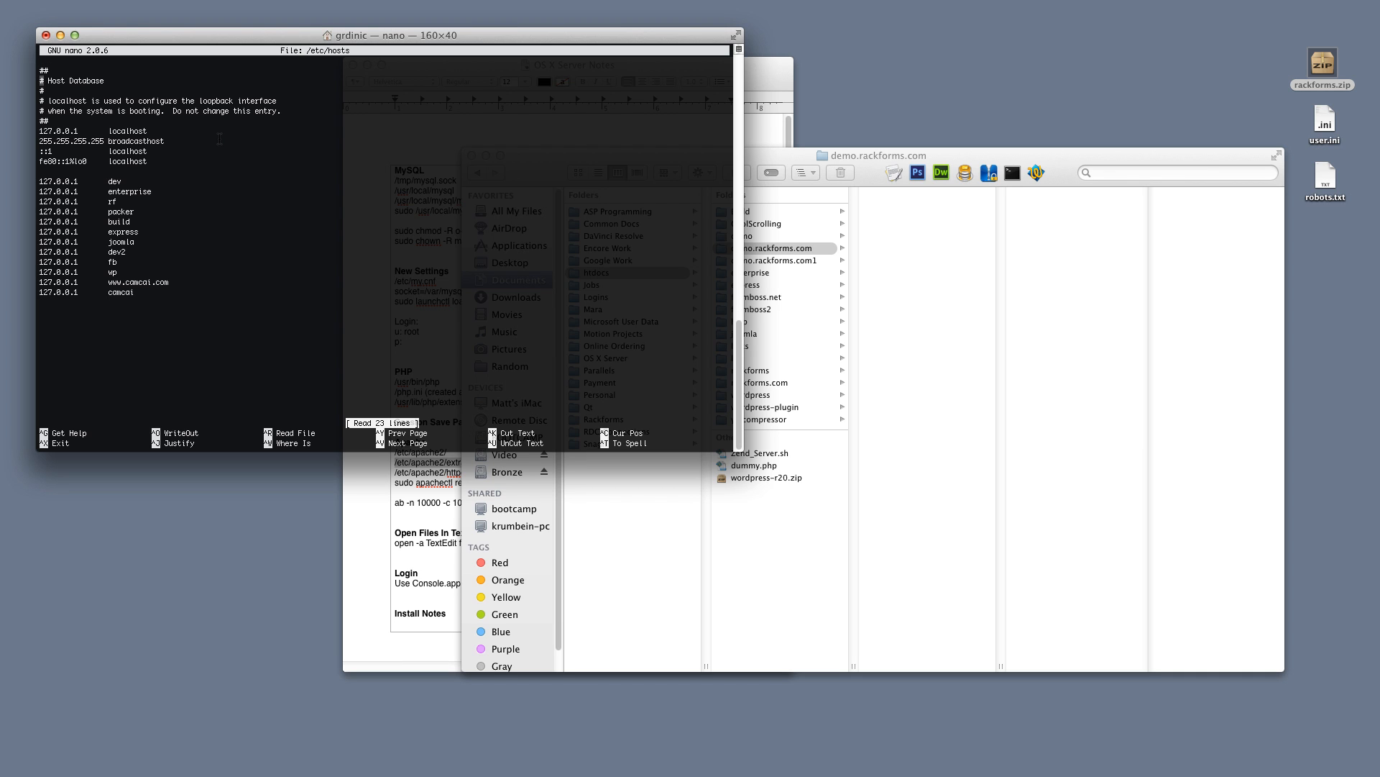
key(Down)
key(Down)
key(Down)
key(Down)
key(Down)
text(127.0.0)
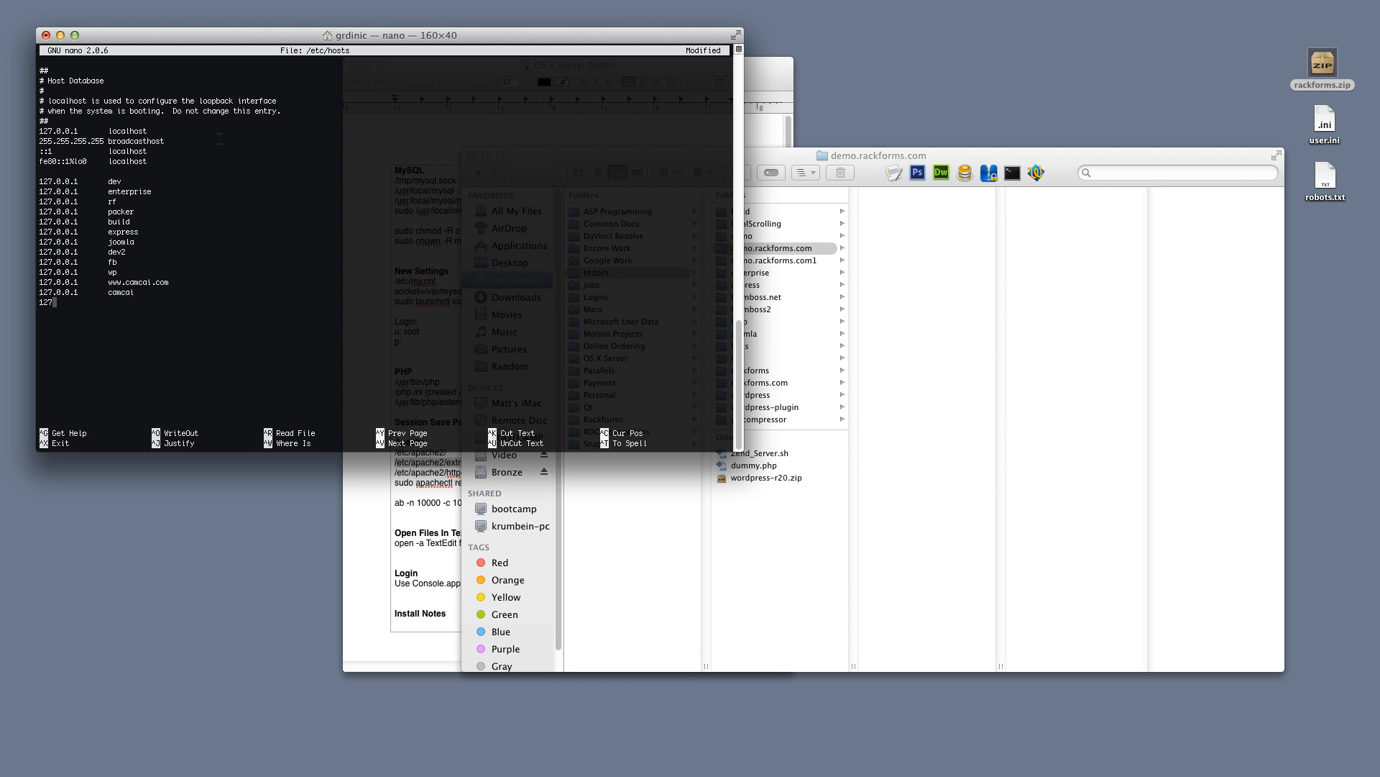
text(.1)
key(Tab)
text(demo.rackforms.com)
drag(196, 303, 39, 303)
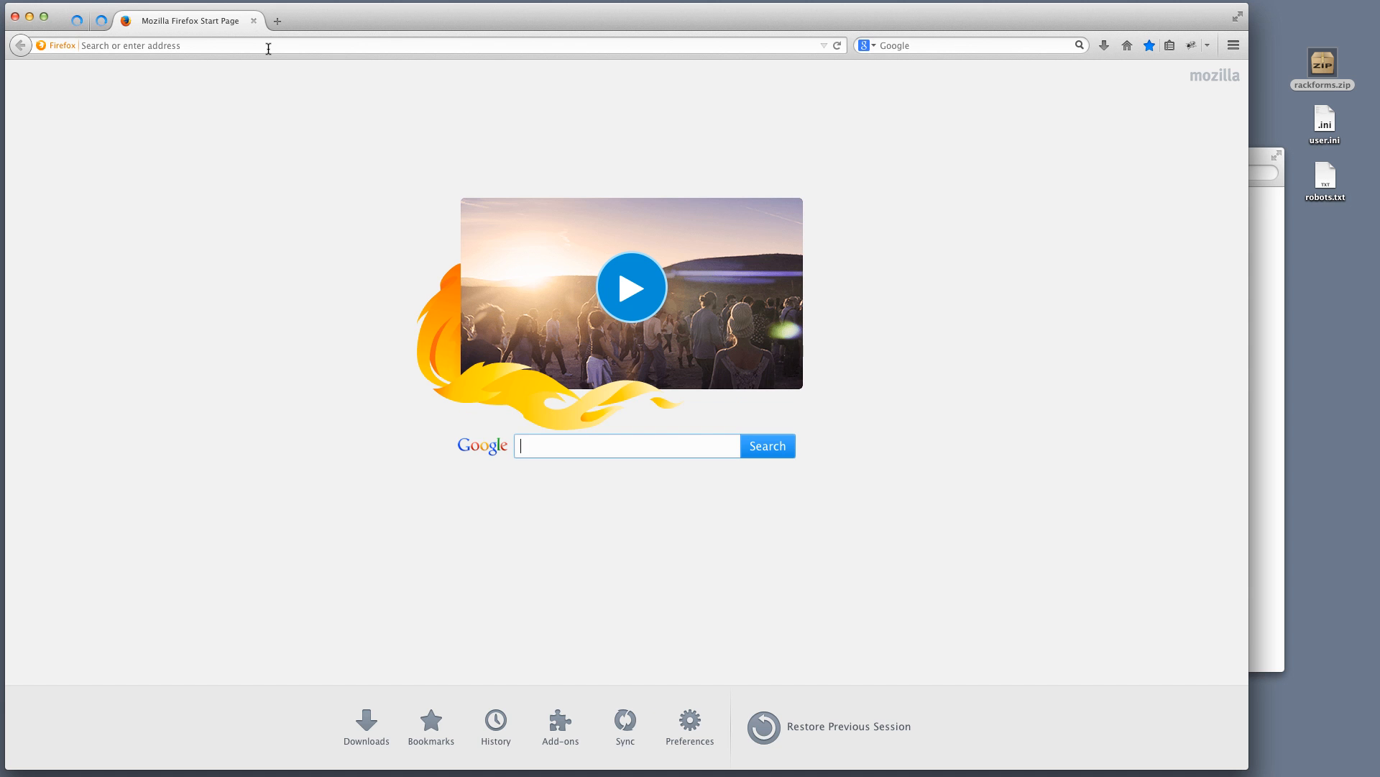
Load 127.0.0.1 in Firefox, then quit the browser, confirming Leave Page
click(266, 46)
key(super+v)
key(Return)
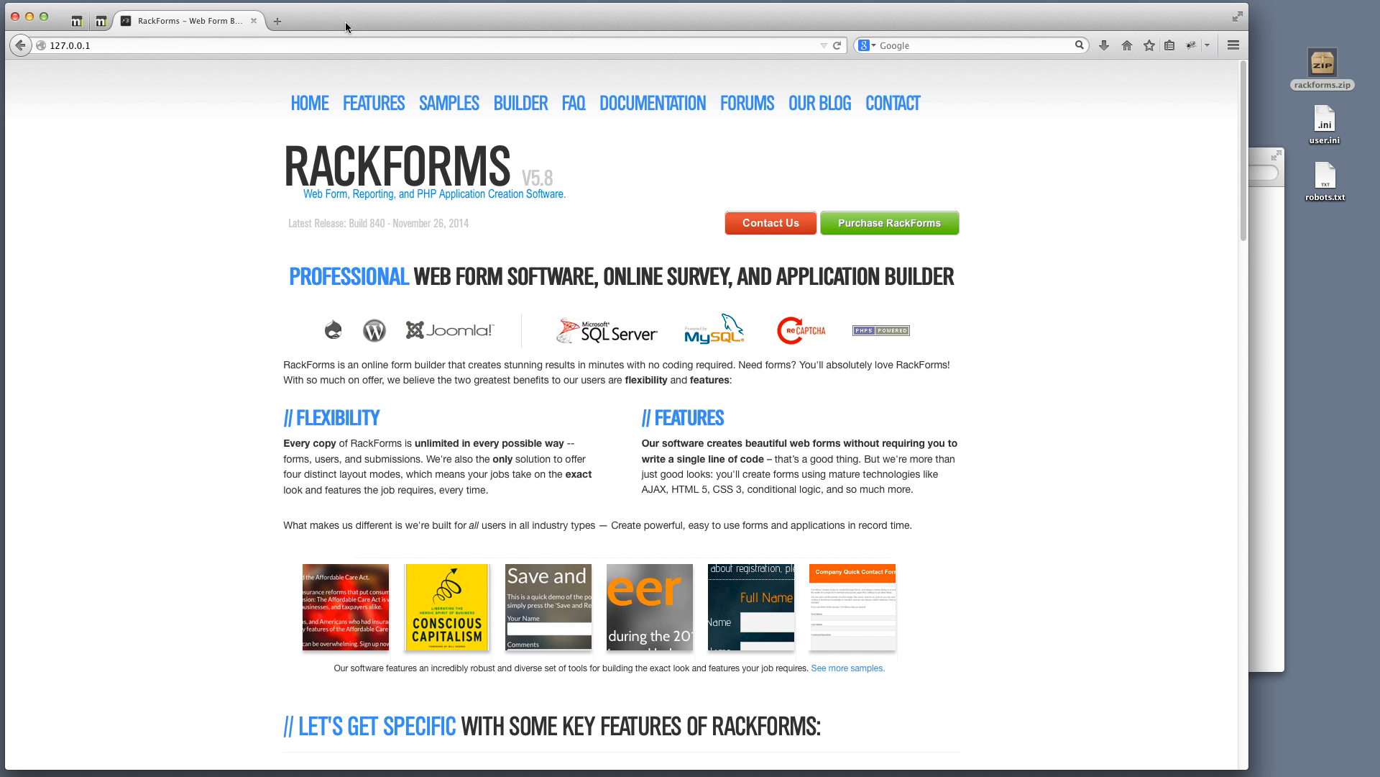
key(super+q)
click(765, 343)
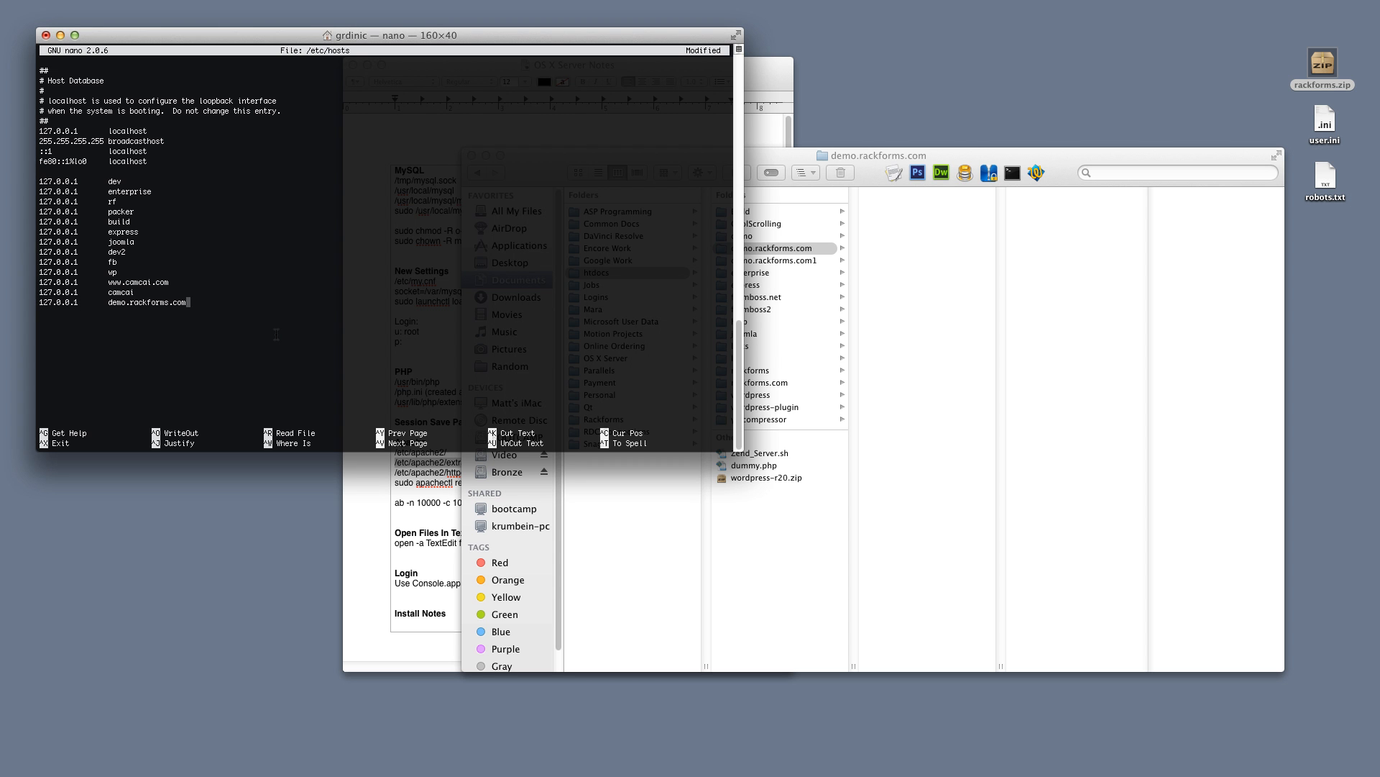
Save /etc/hosts and exit nano, then bring forward the OS X Server Notes with nothing selected
key(ctrl+x)
key(y)
key(Return)
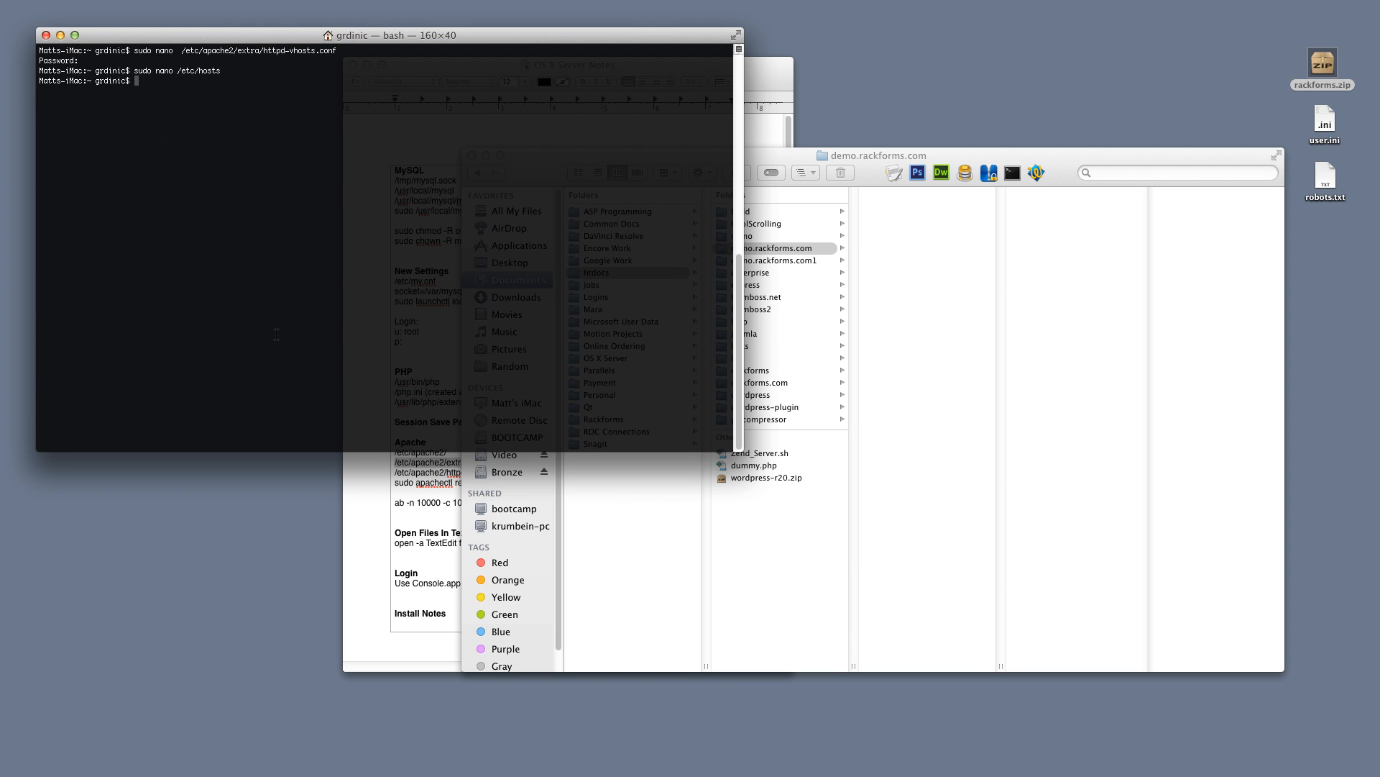
click(391, 560)
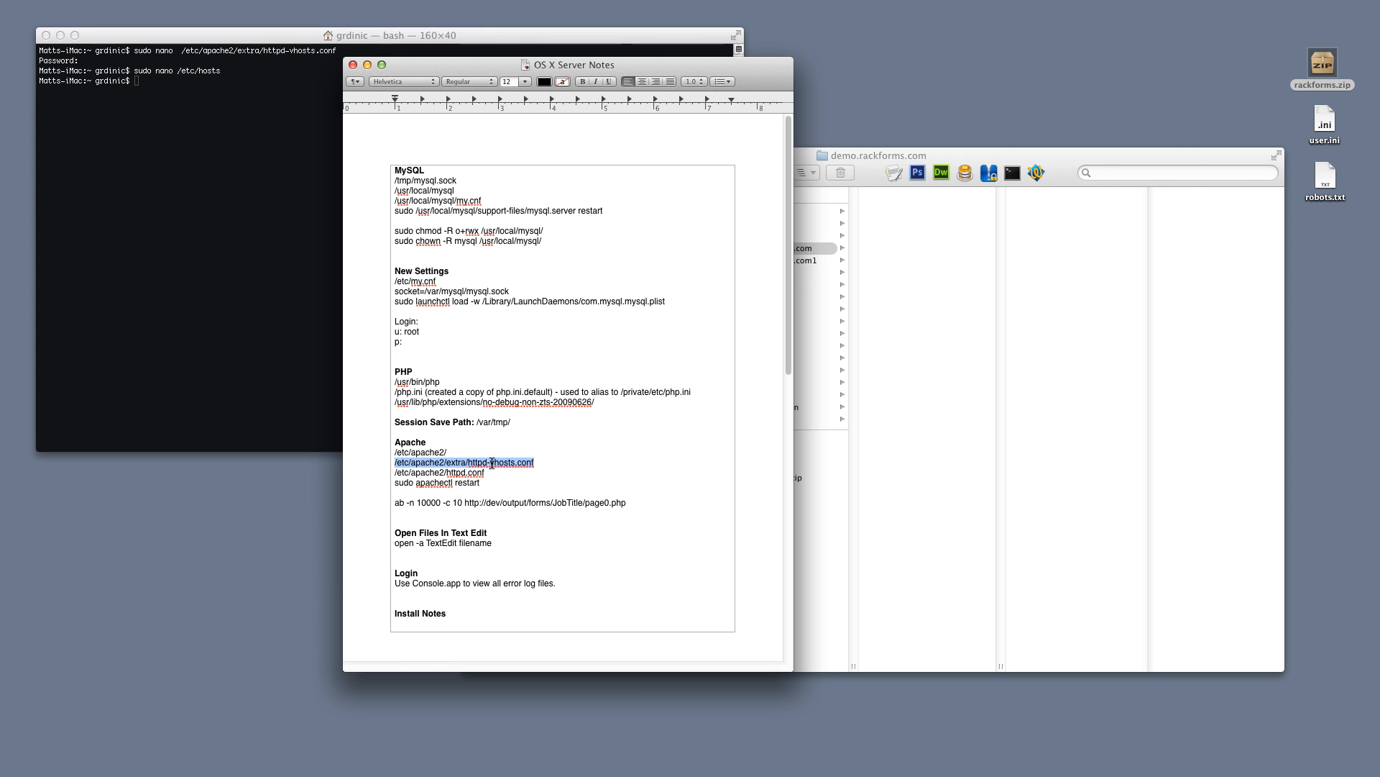
click(485, 323)
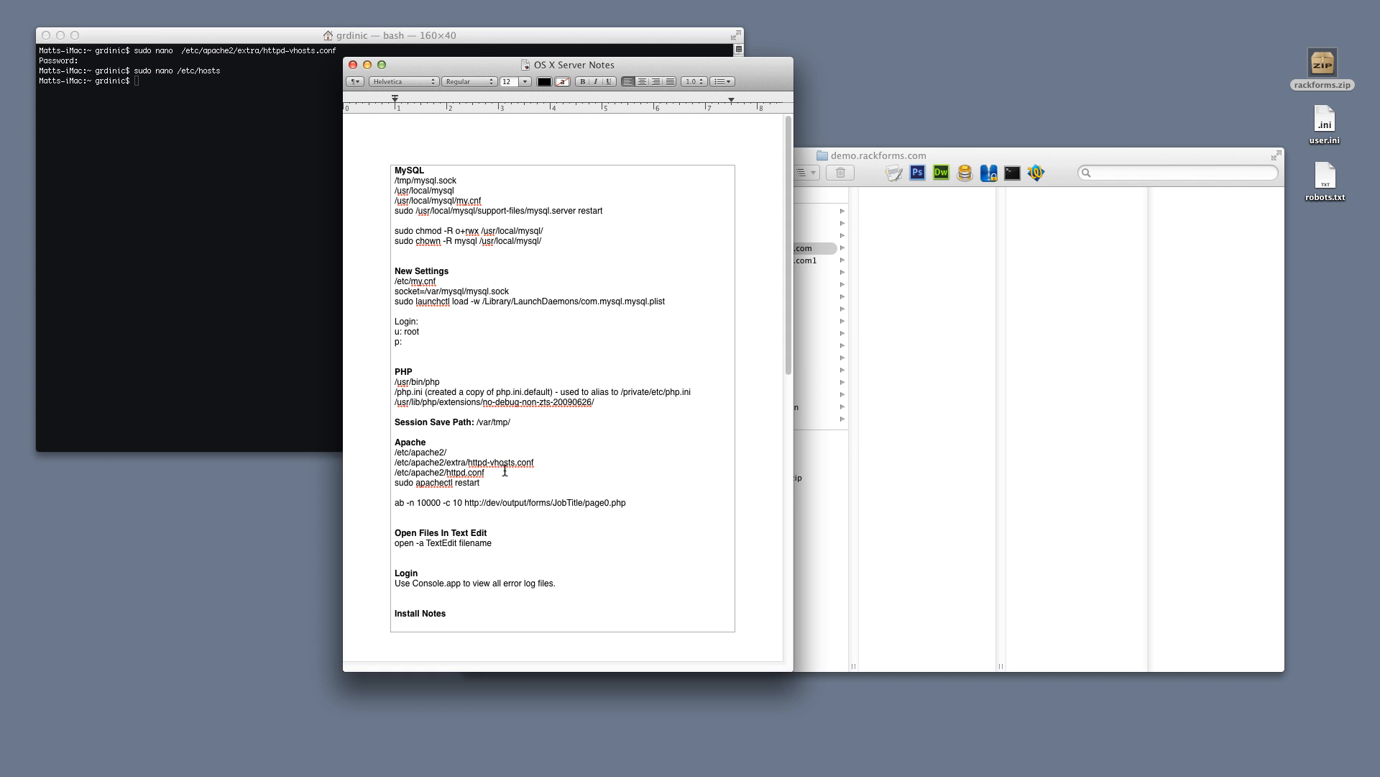
Copy 'sudo apachectl restart' from the notes and run it in Terminal to restart Apache
drag(480, 482, 395, 482)
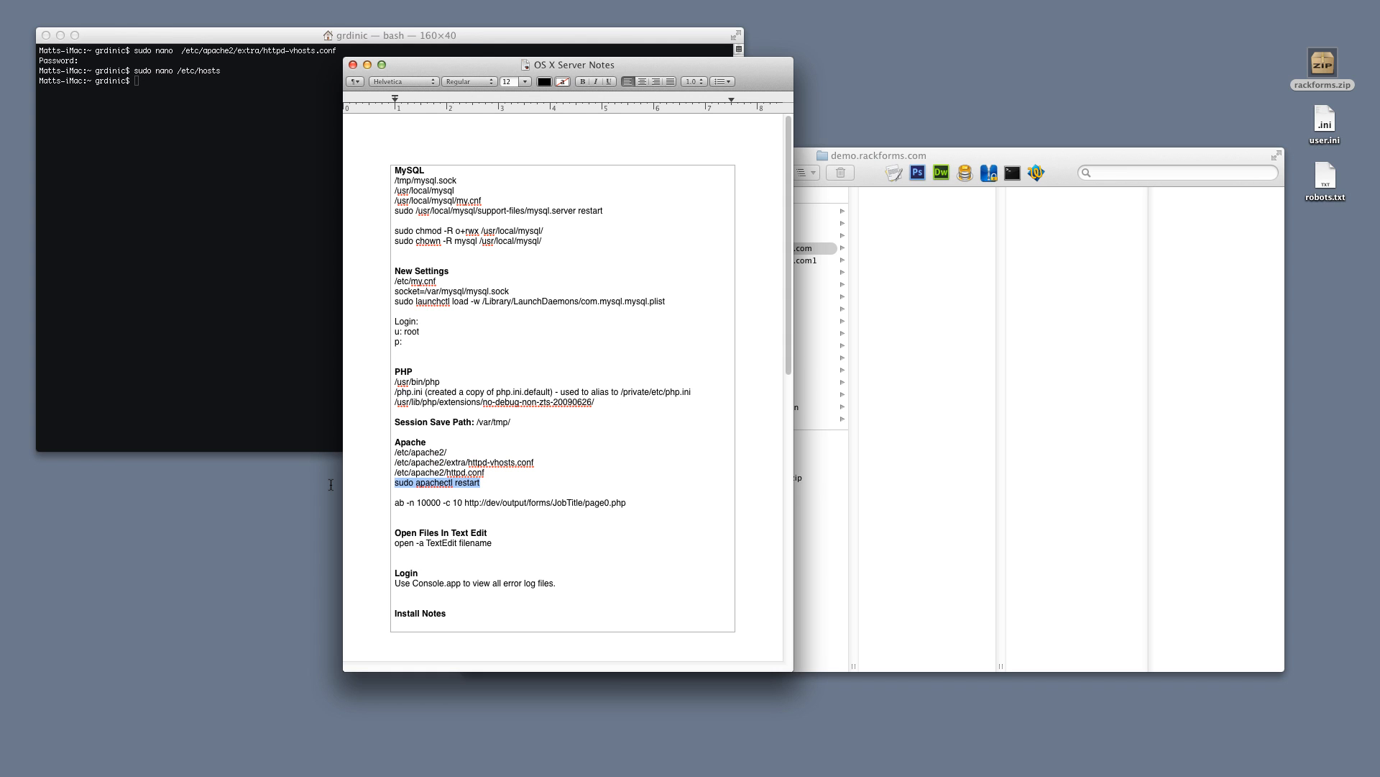
click(165, 225)
key(super+v)
key(Return)
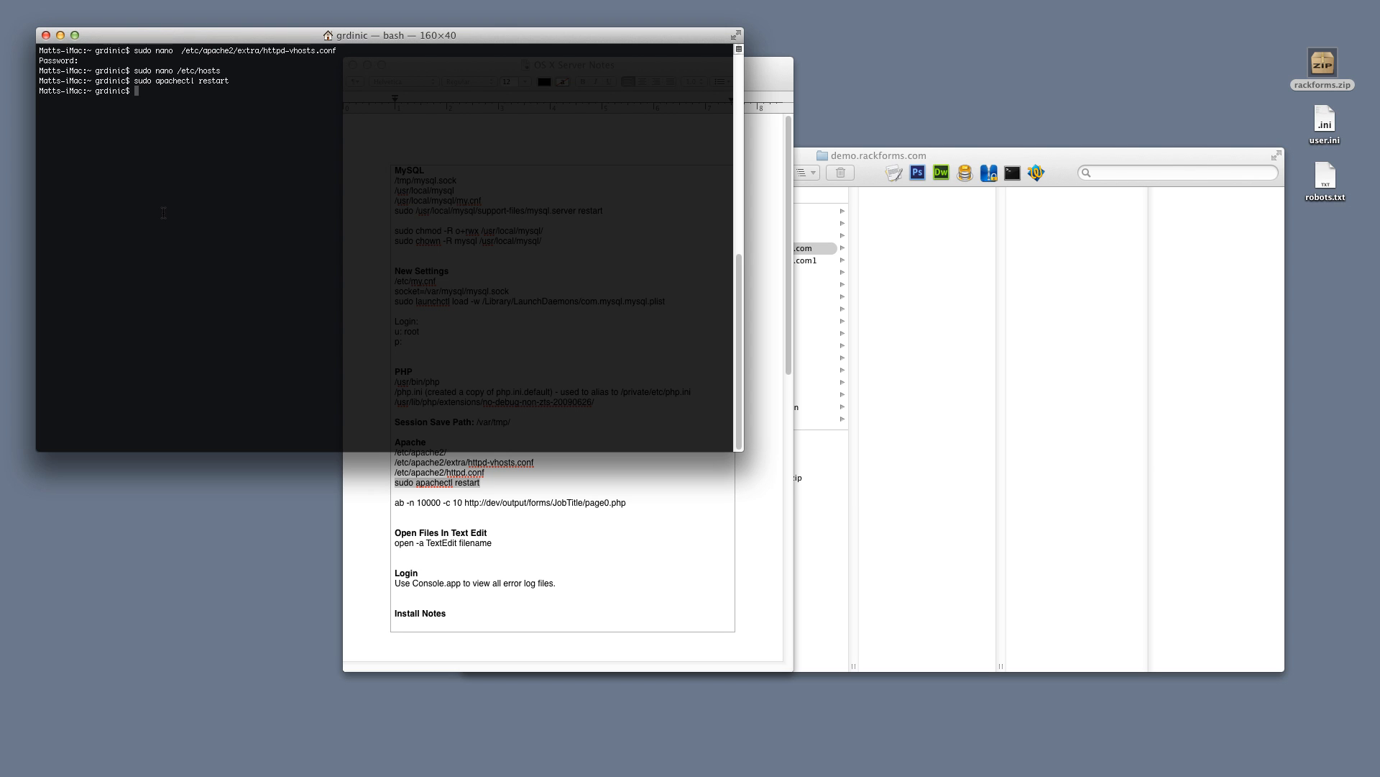
Ping demo.rackforms.com to confirm it resolves to 127.0.0.1, then stop the ping
text(ping demo.rackforms.com)
key(Return)
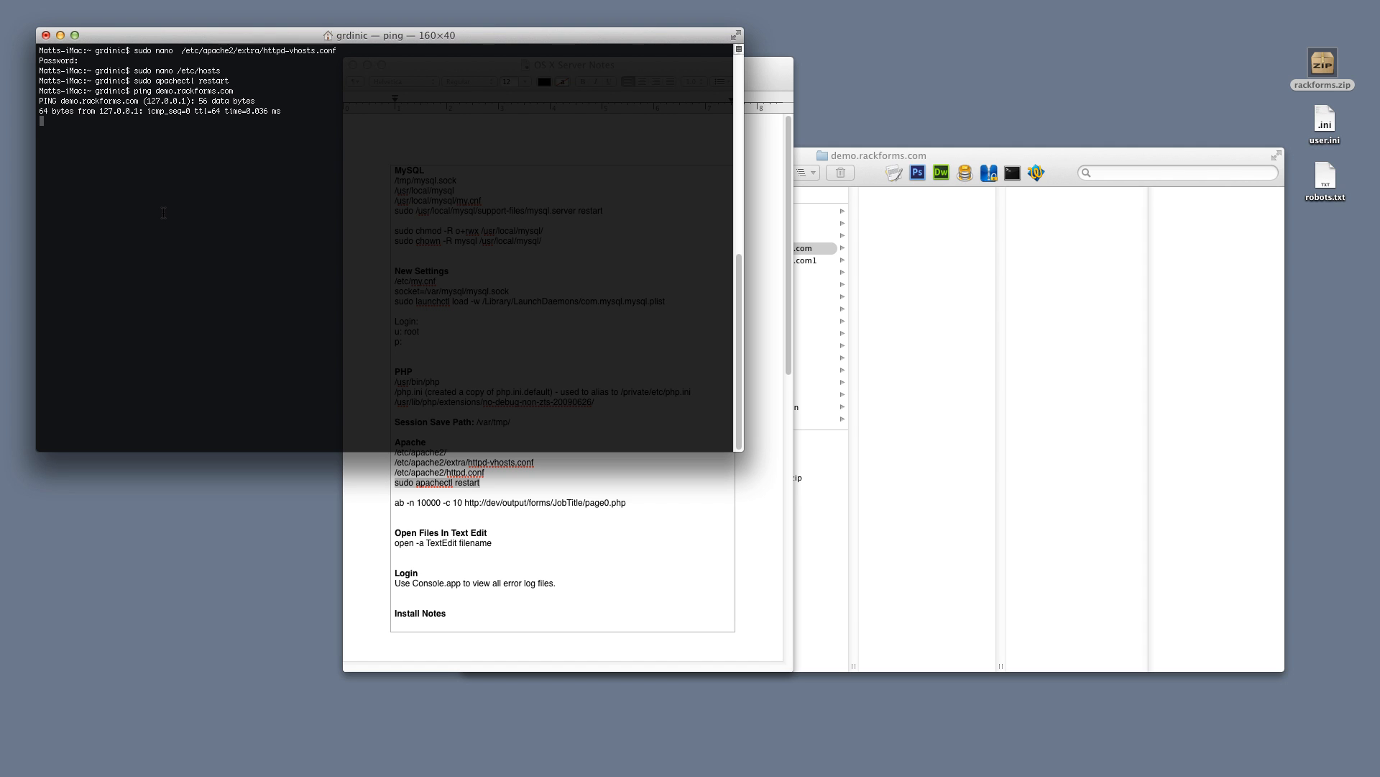
drag(138, 112, 96, 111)
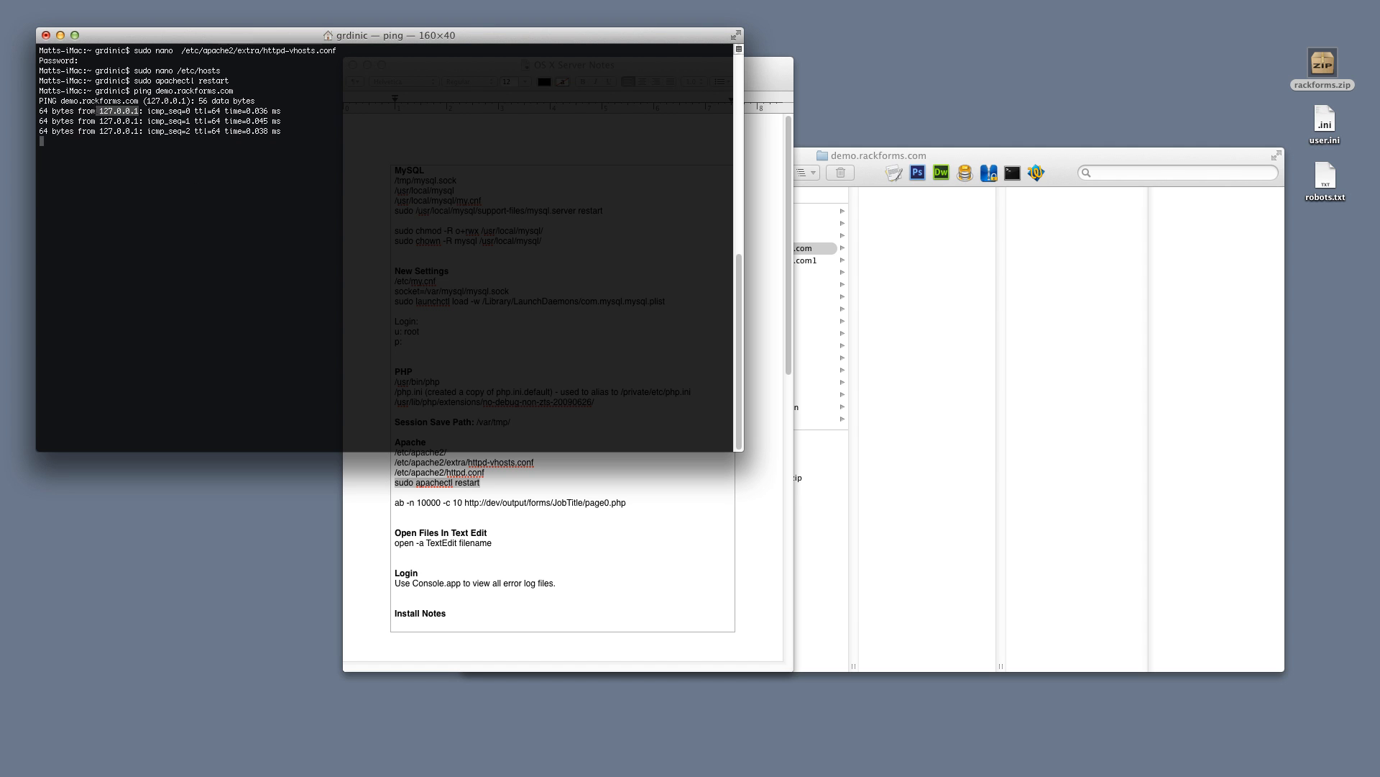
key(ctrl+c)
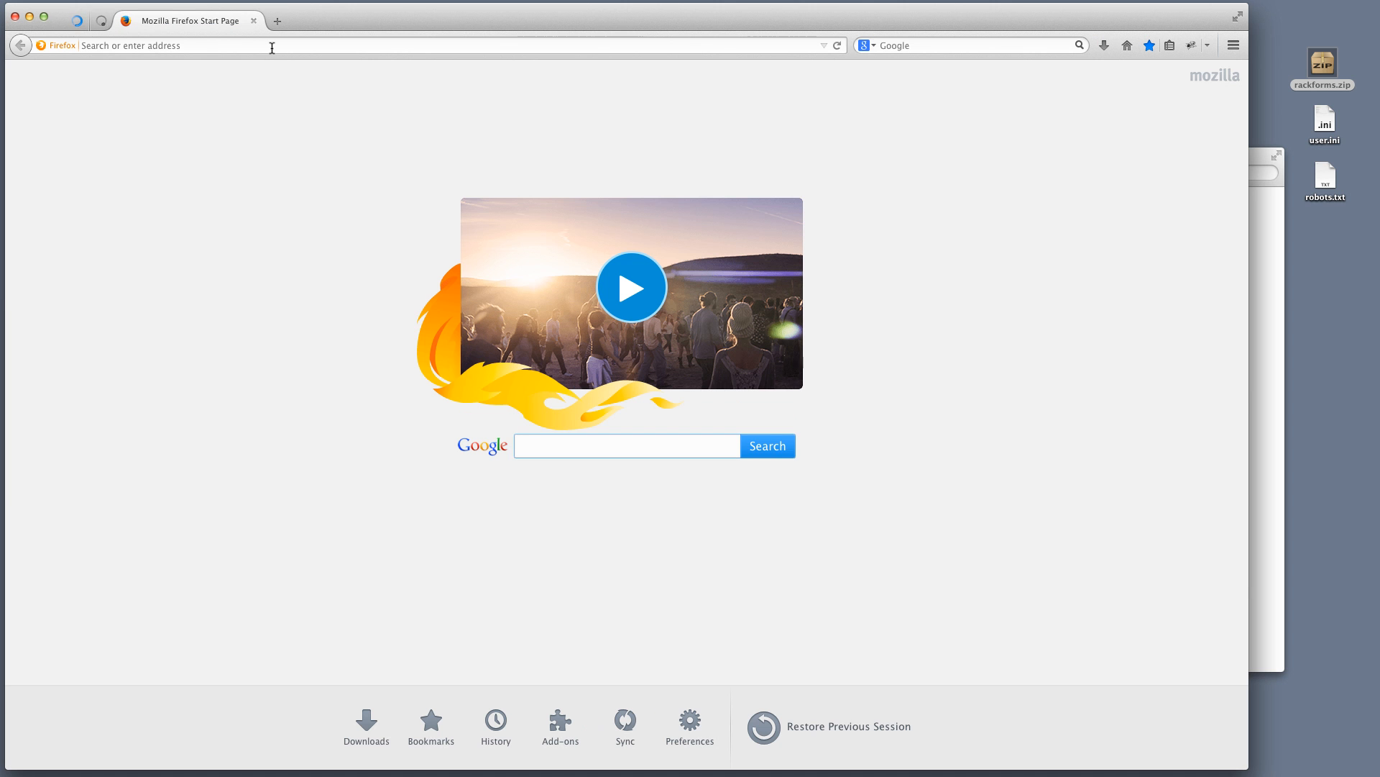
Load demo.rackforms.com in Firefox and reload it, still getting 403 Forbidden
click(272, 48)
text(demo.rackforms.com/)
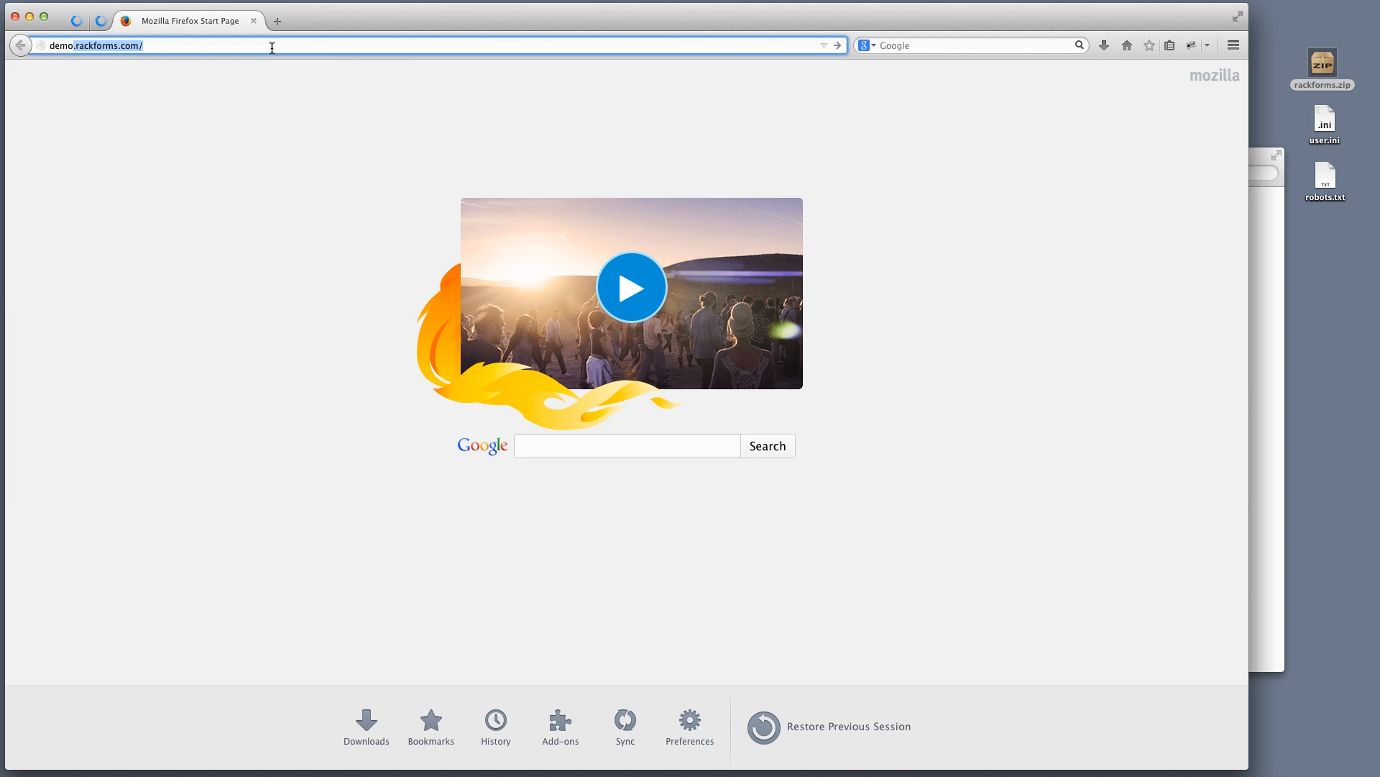
key(Return)
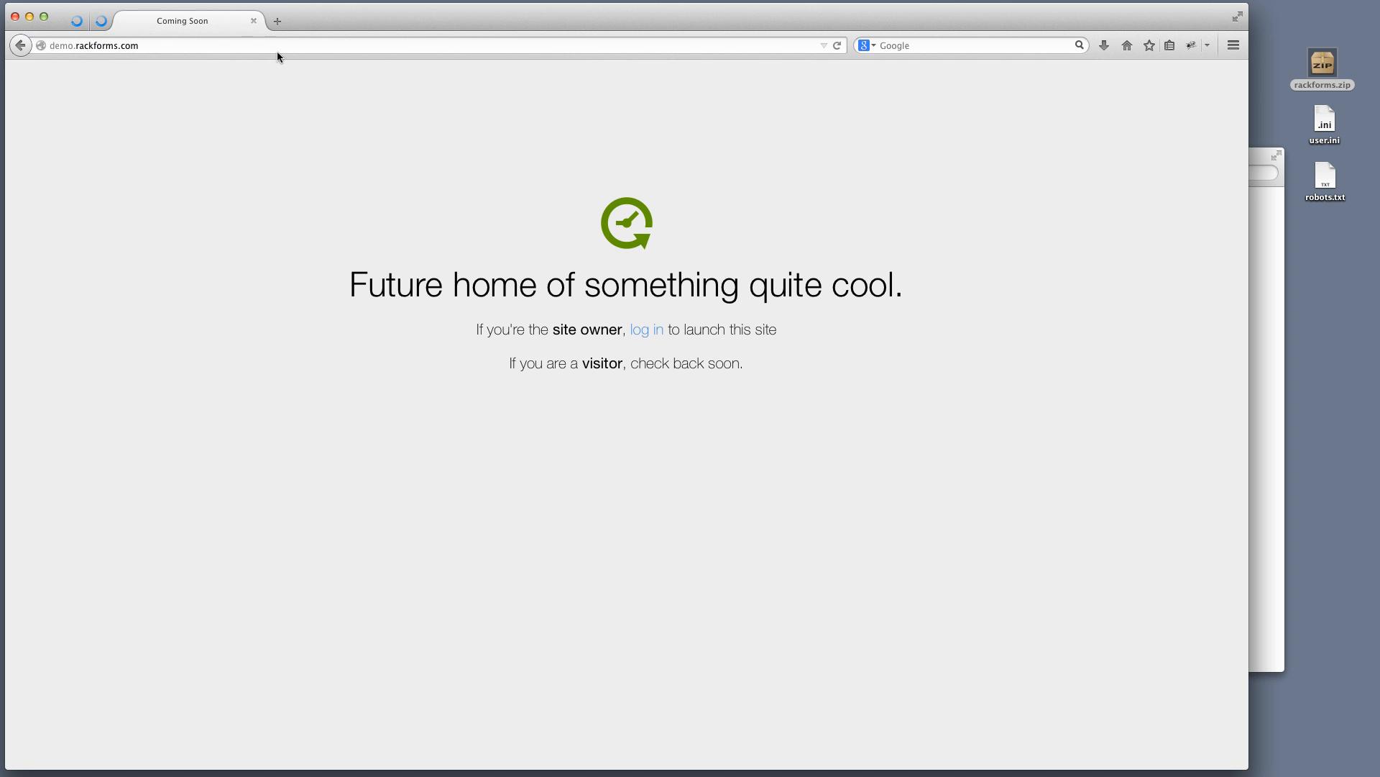
click(182, 47)
click(182, 46)
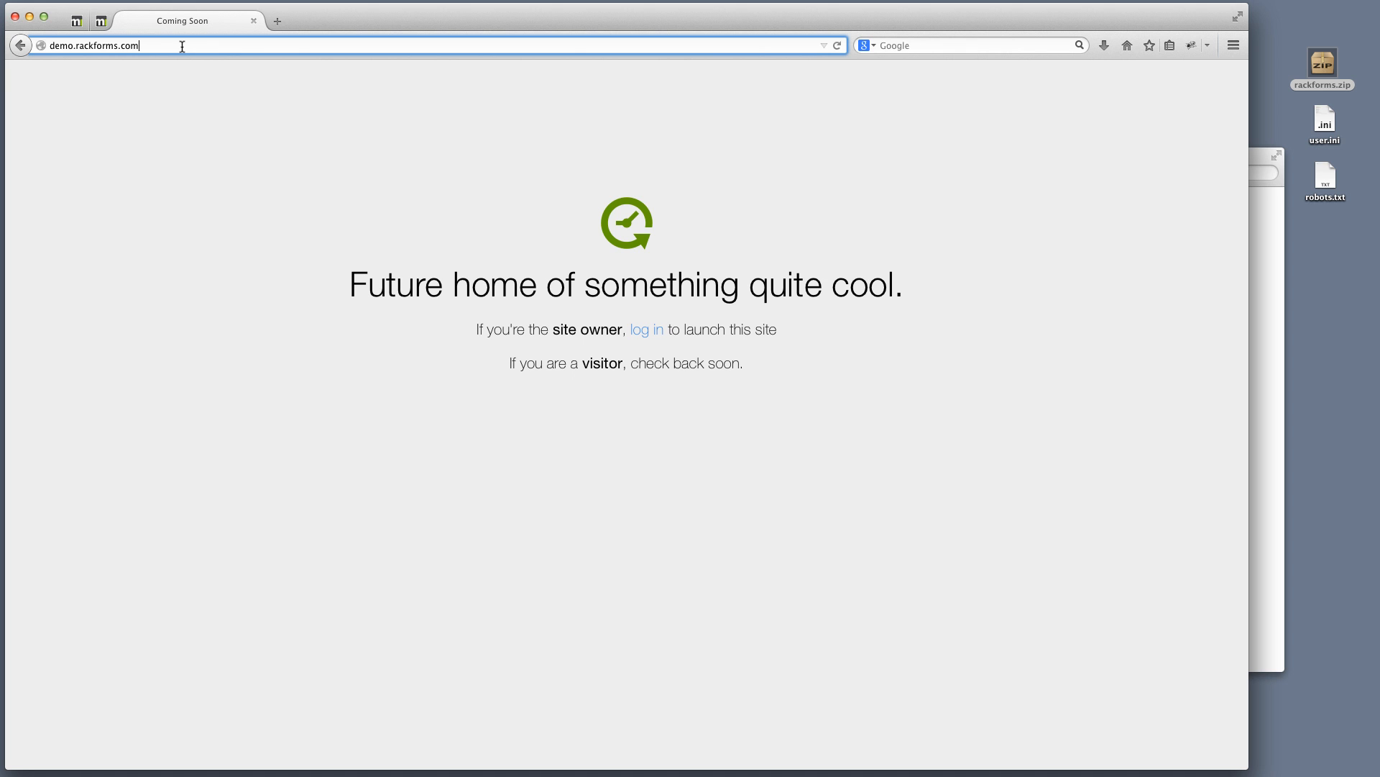
key(super+Tab)
click(182, 46)
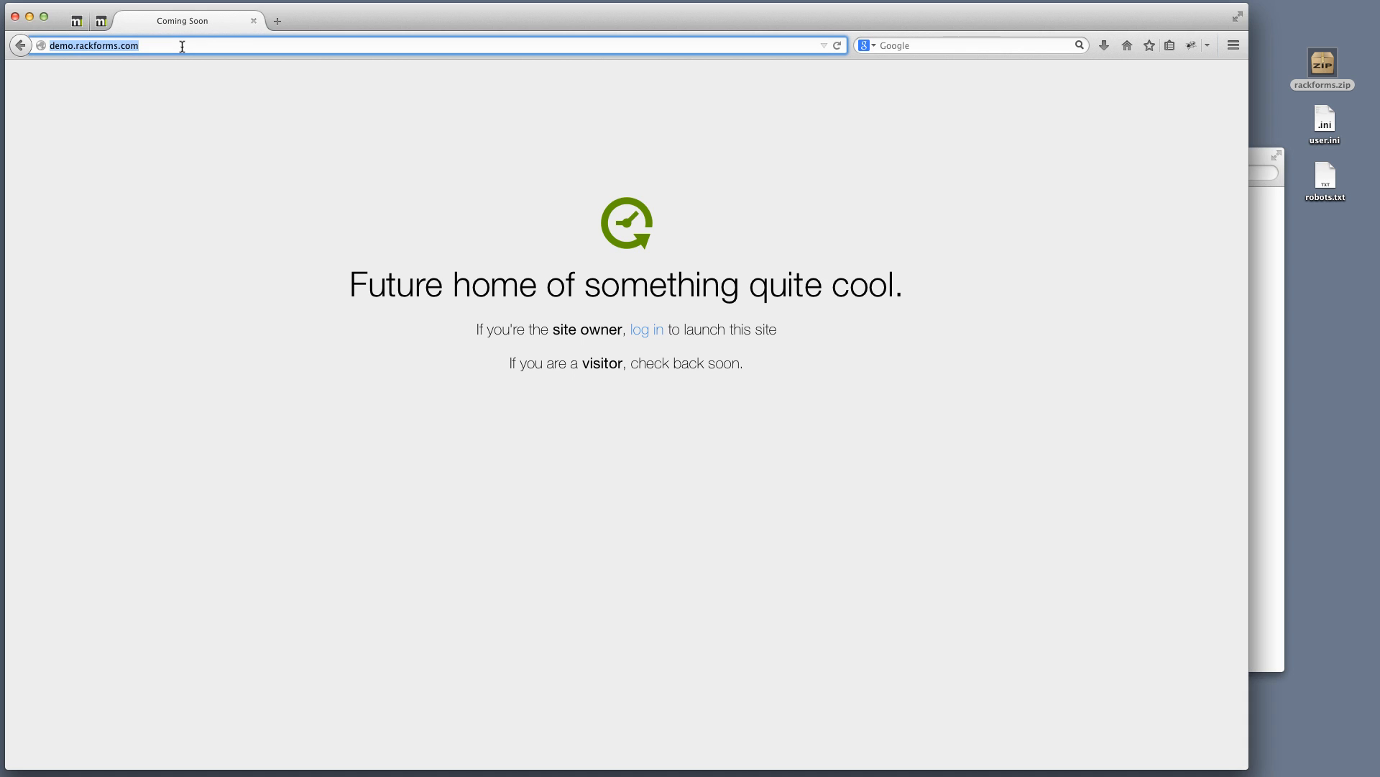
key(Return)
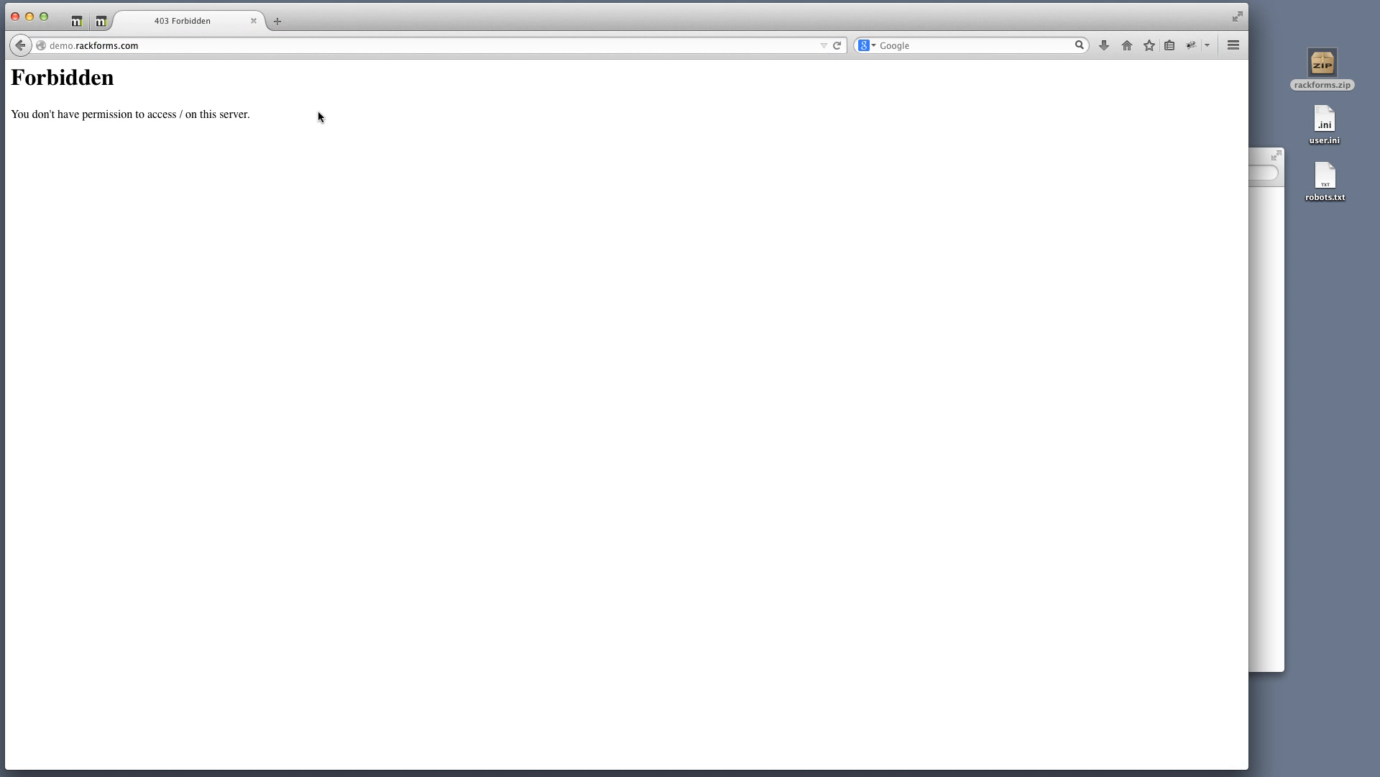
Clear Firefox's cache, reload demo.rackforms.com/ (still 403), and minimise the browser
key(super+Tab)
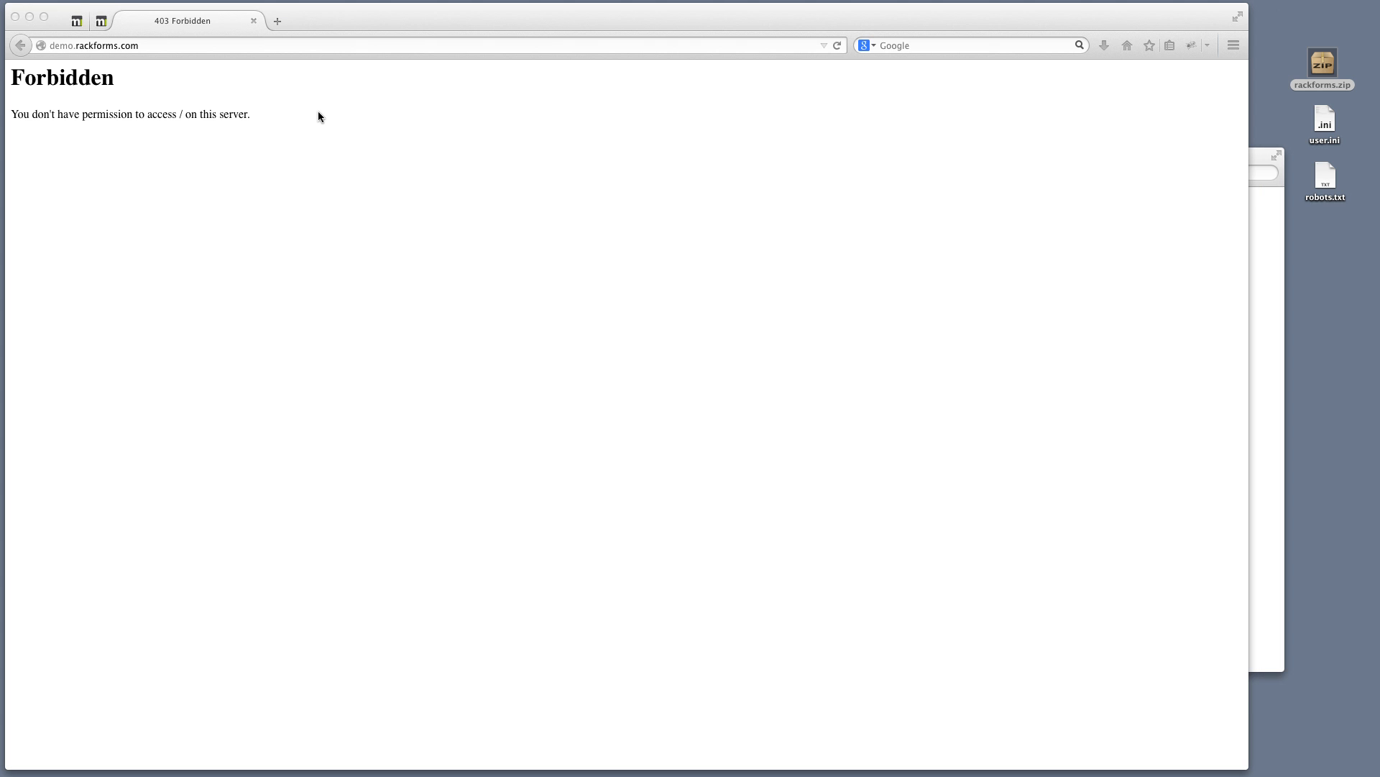
key(super+shift+BackSpace)
drag(1079, 209, 698, 163)
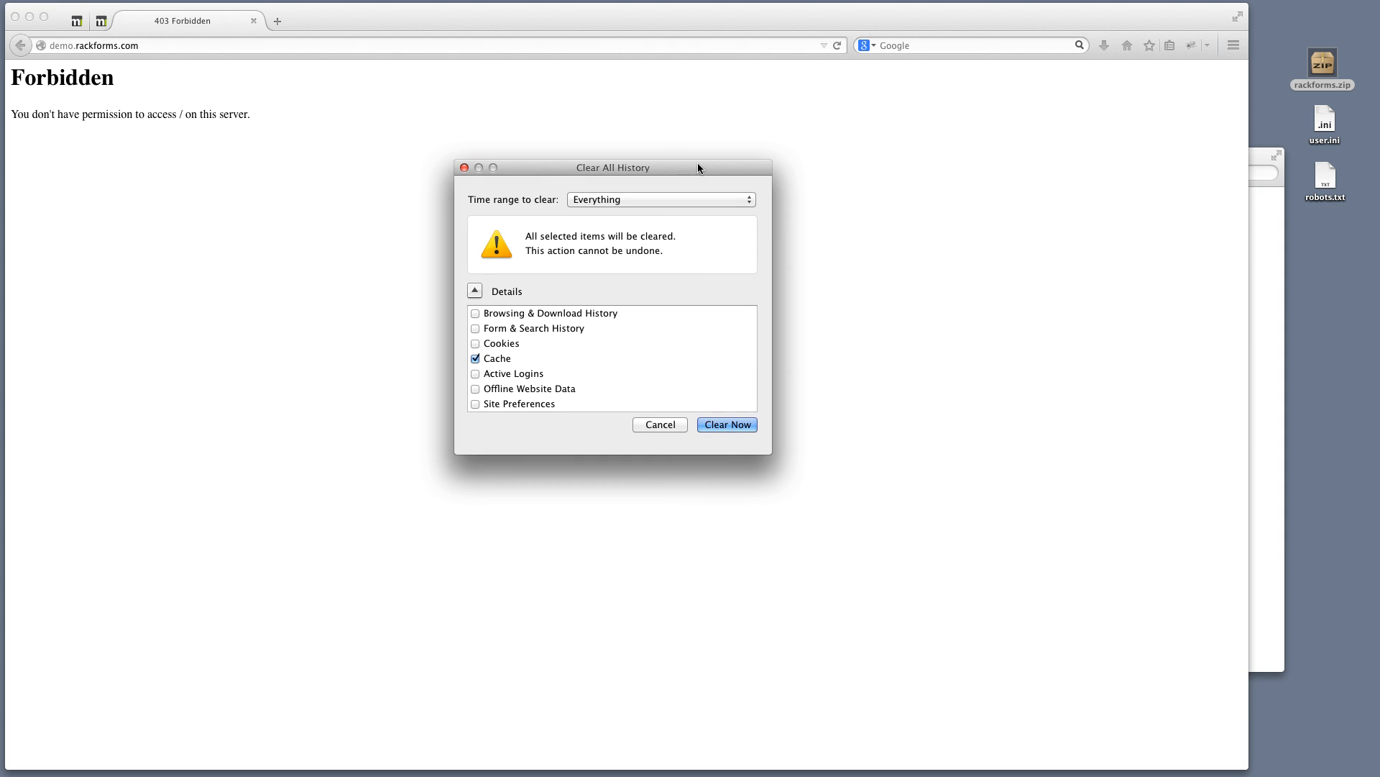
click(732, 424)
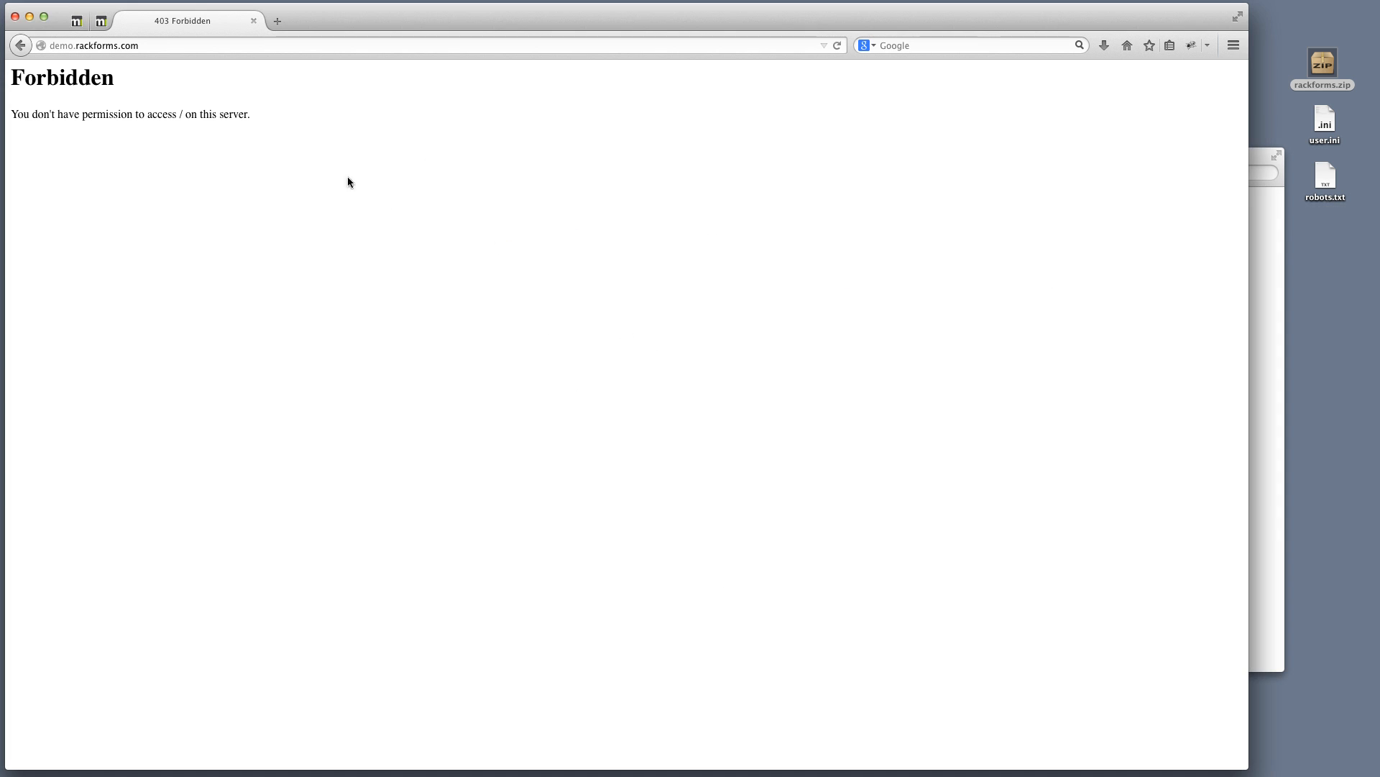
click(186, 48)
click(190, 44)
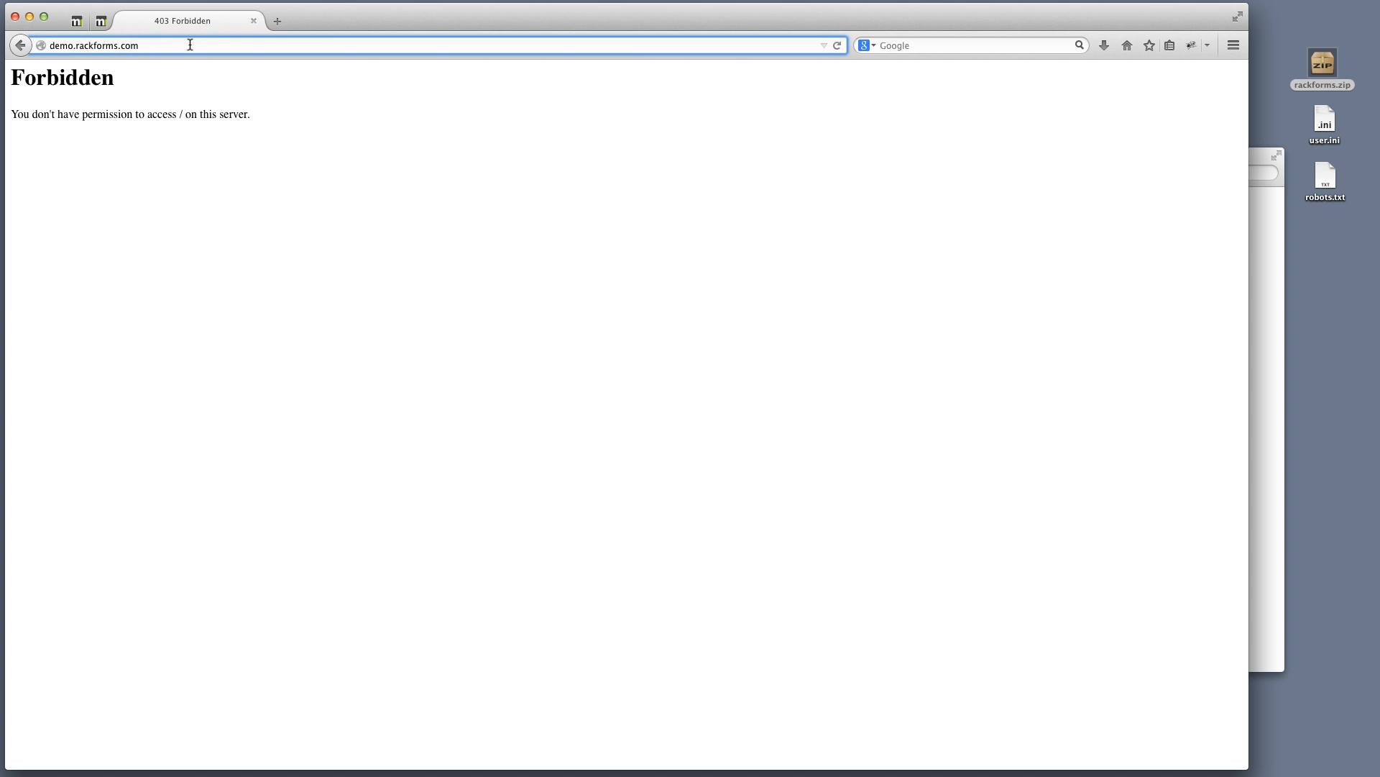
text(/)
key(Return)
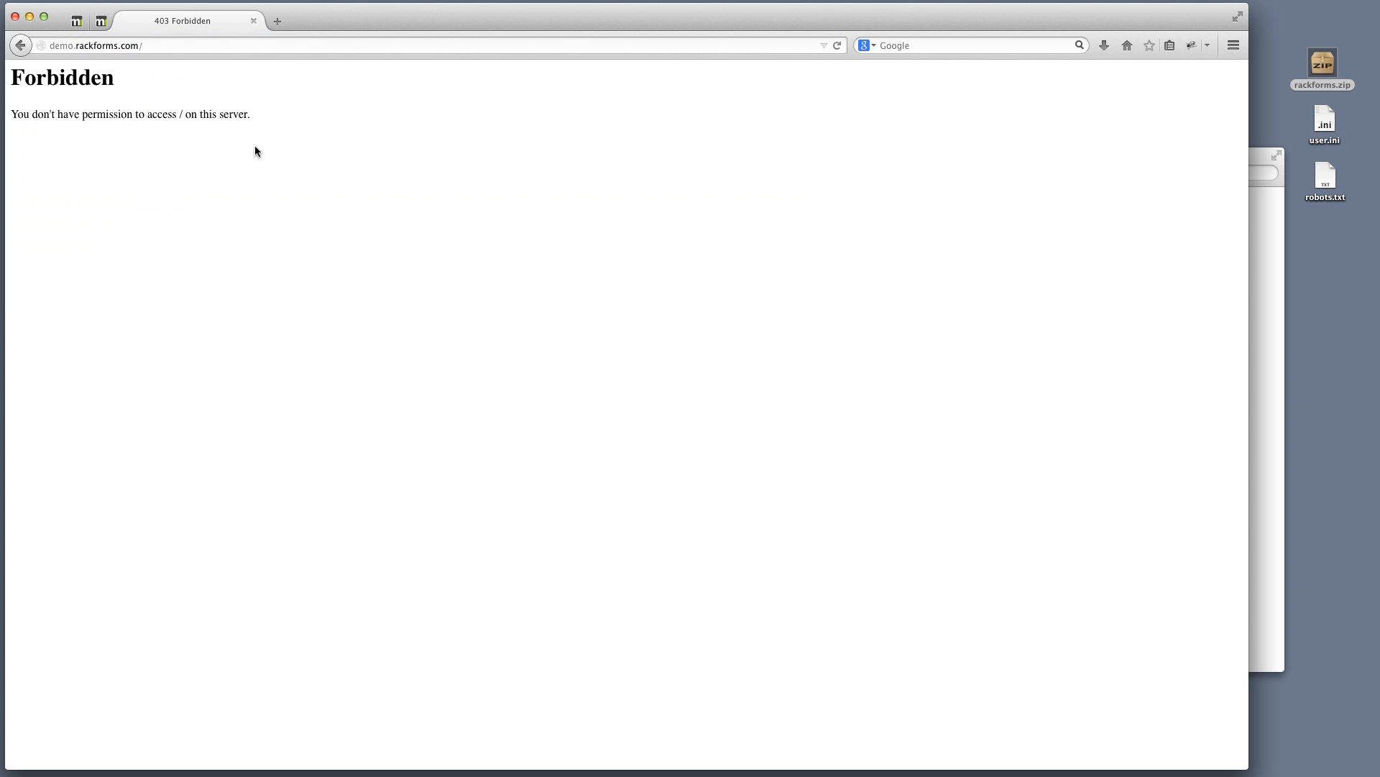
click(30, 16)
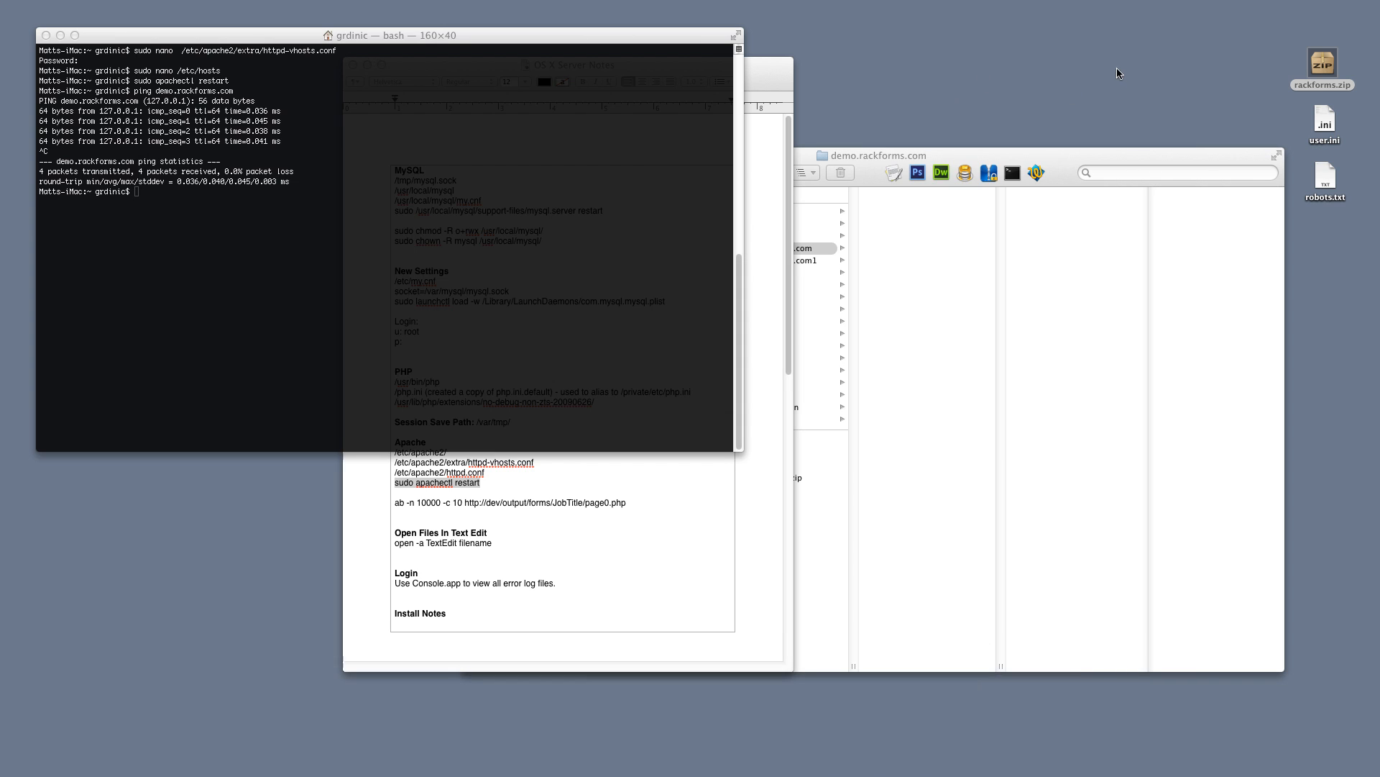
Copy every item from rackforms.zip into the demo.rackforms.com folder, then reload the site to reach install.php
click(798, 250)
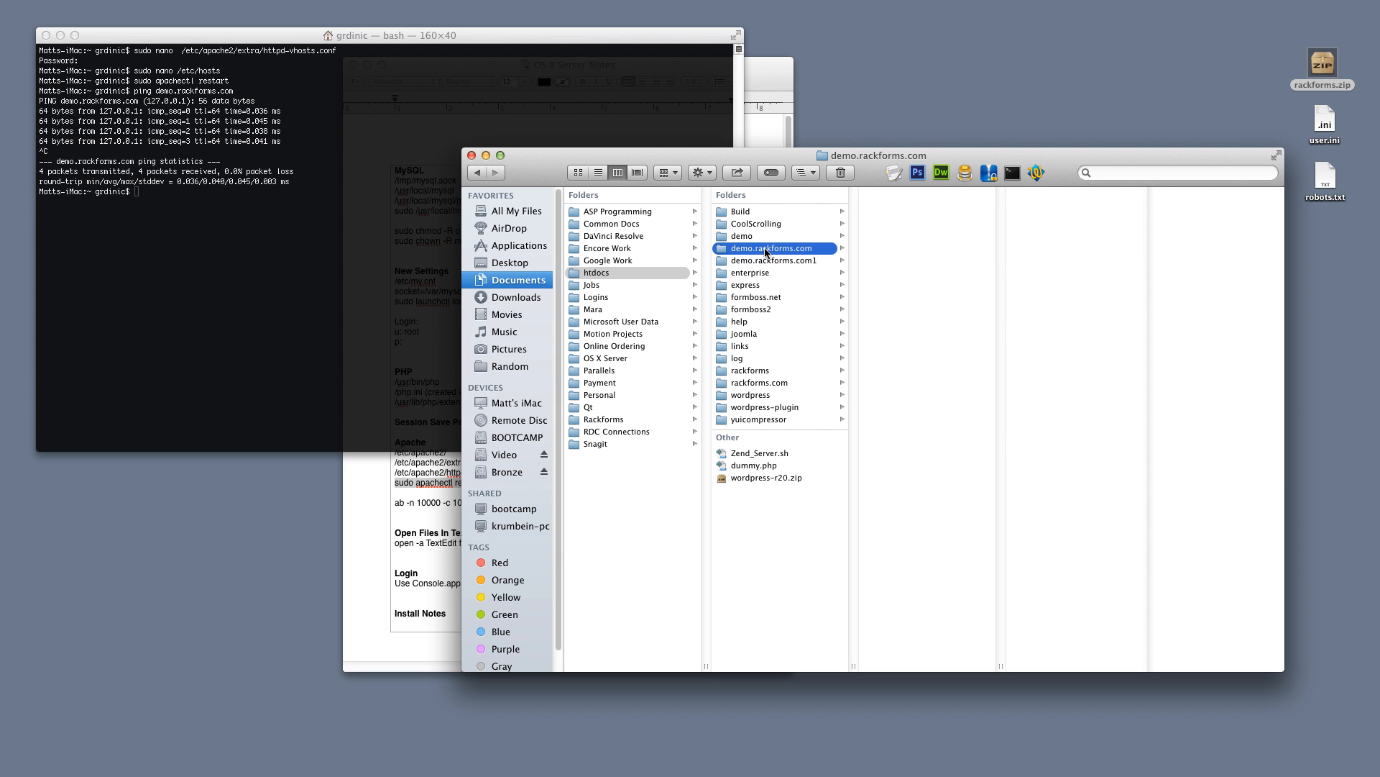
double_click(1323, 65)
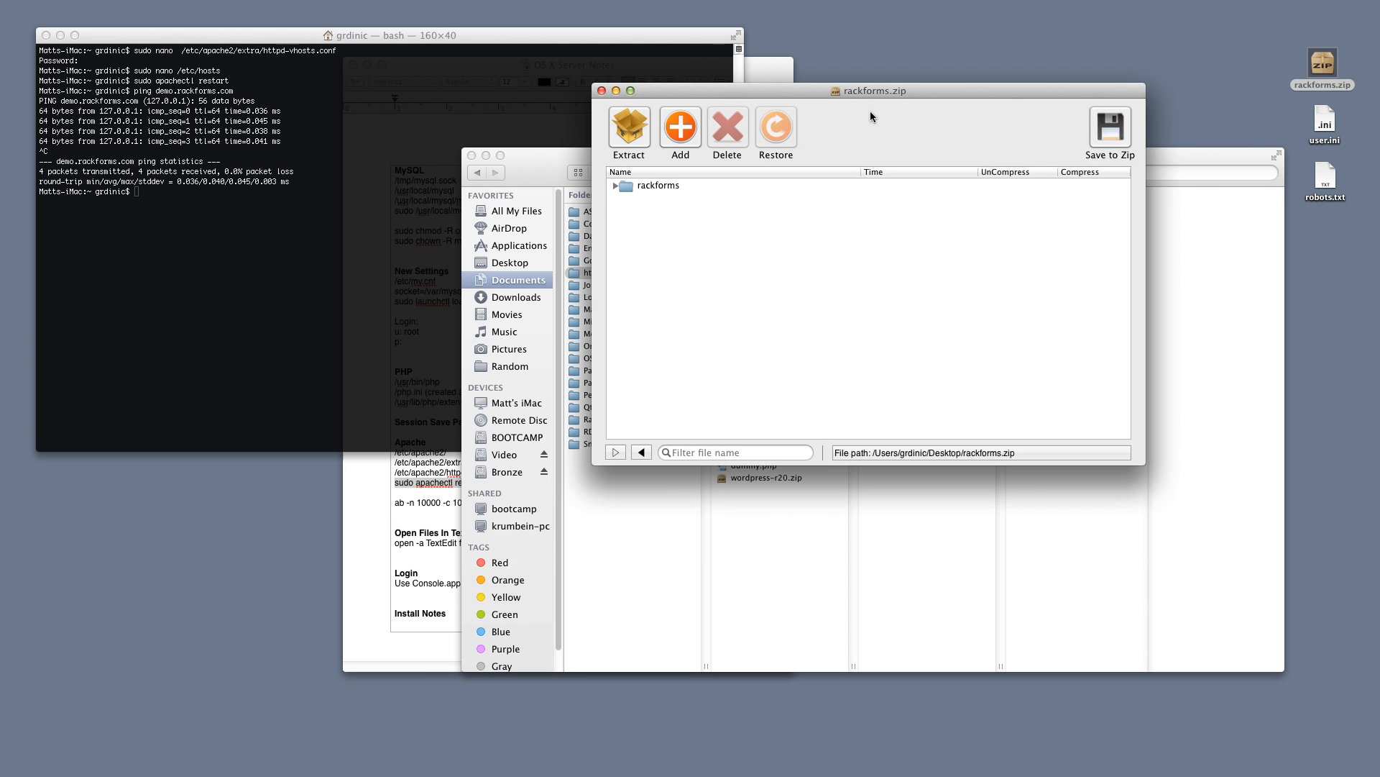
drag(870, 116, 523, 128)
click(268, 197)
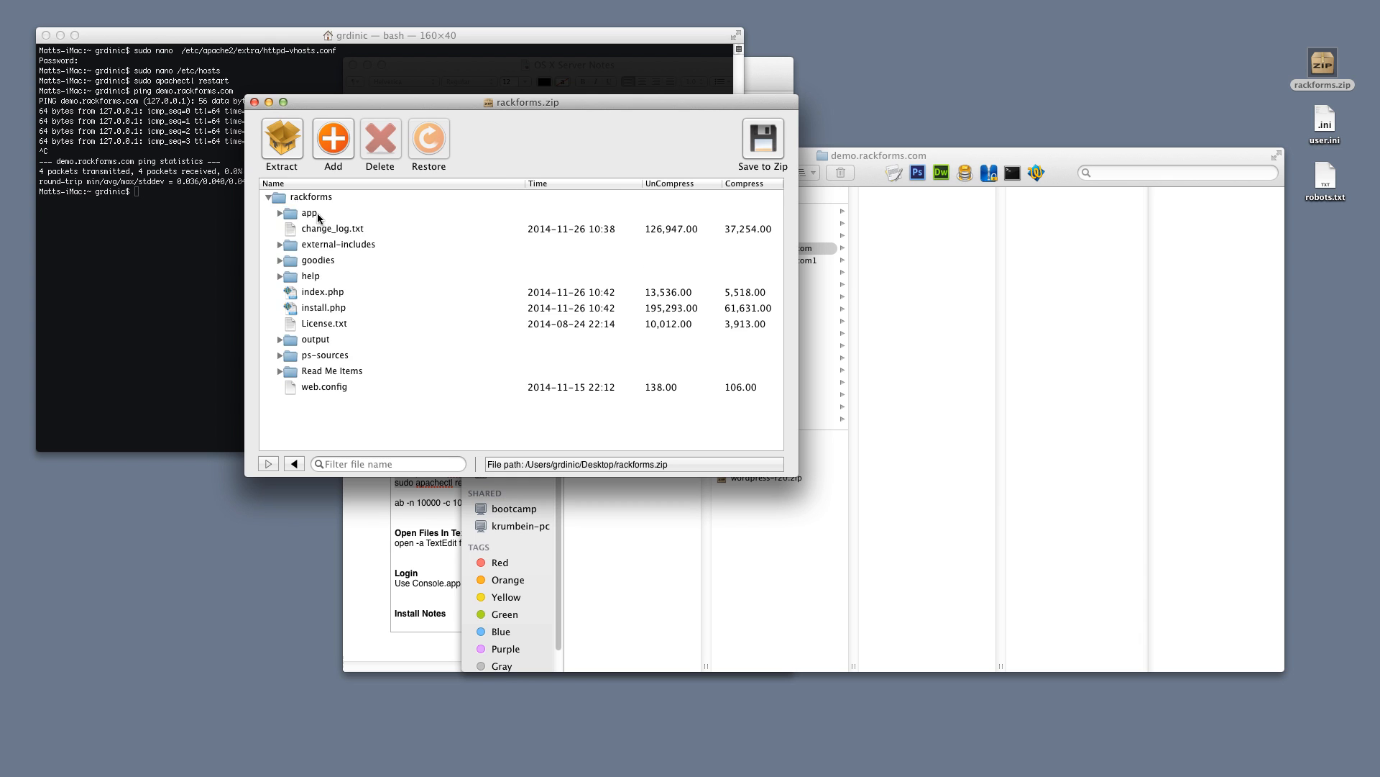
click(309, 213)
shift+click(335, 388)
drag(310, 216, 909, 271)
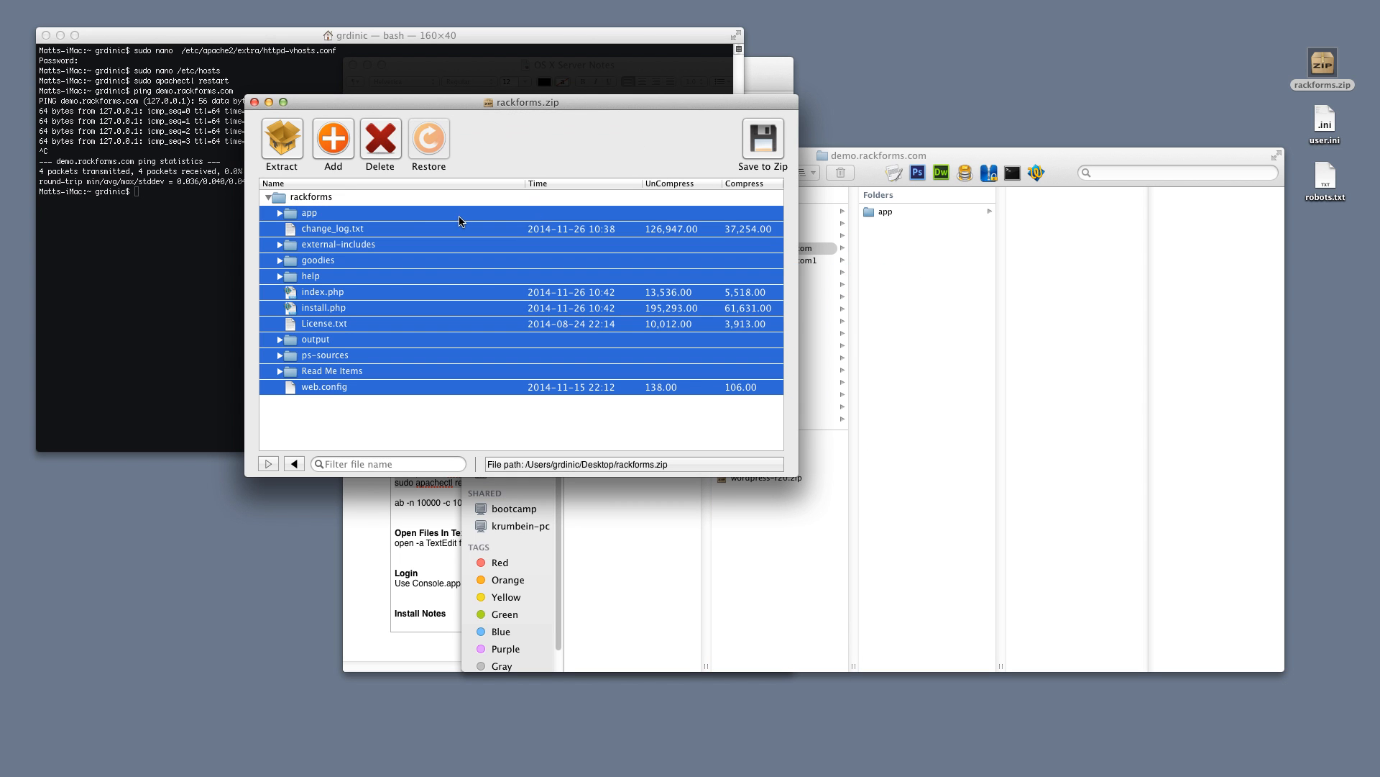
click(255, 102)
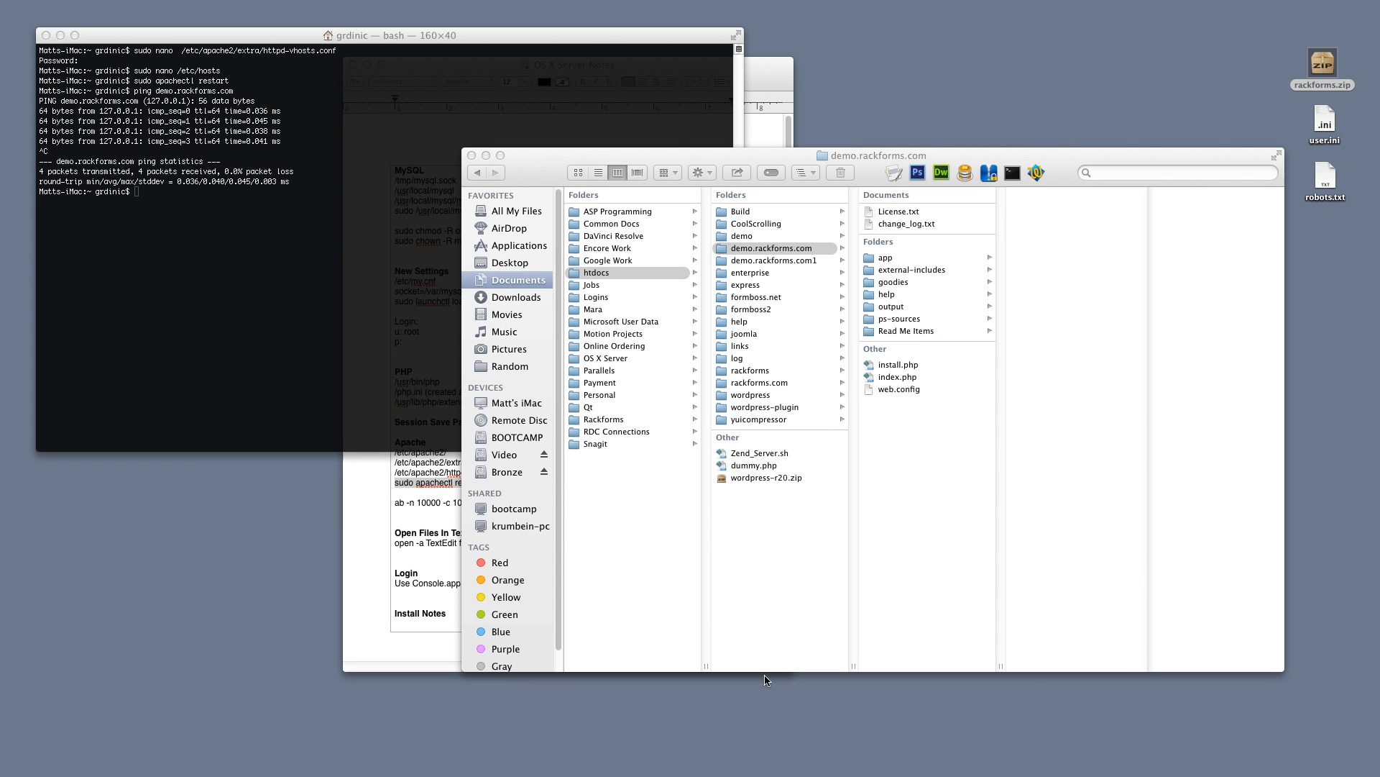
key(super+Tab)
key(super+r)
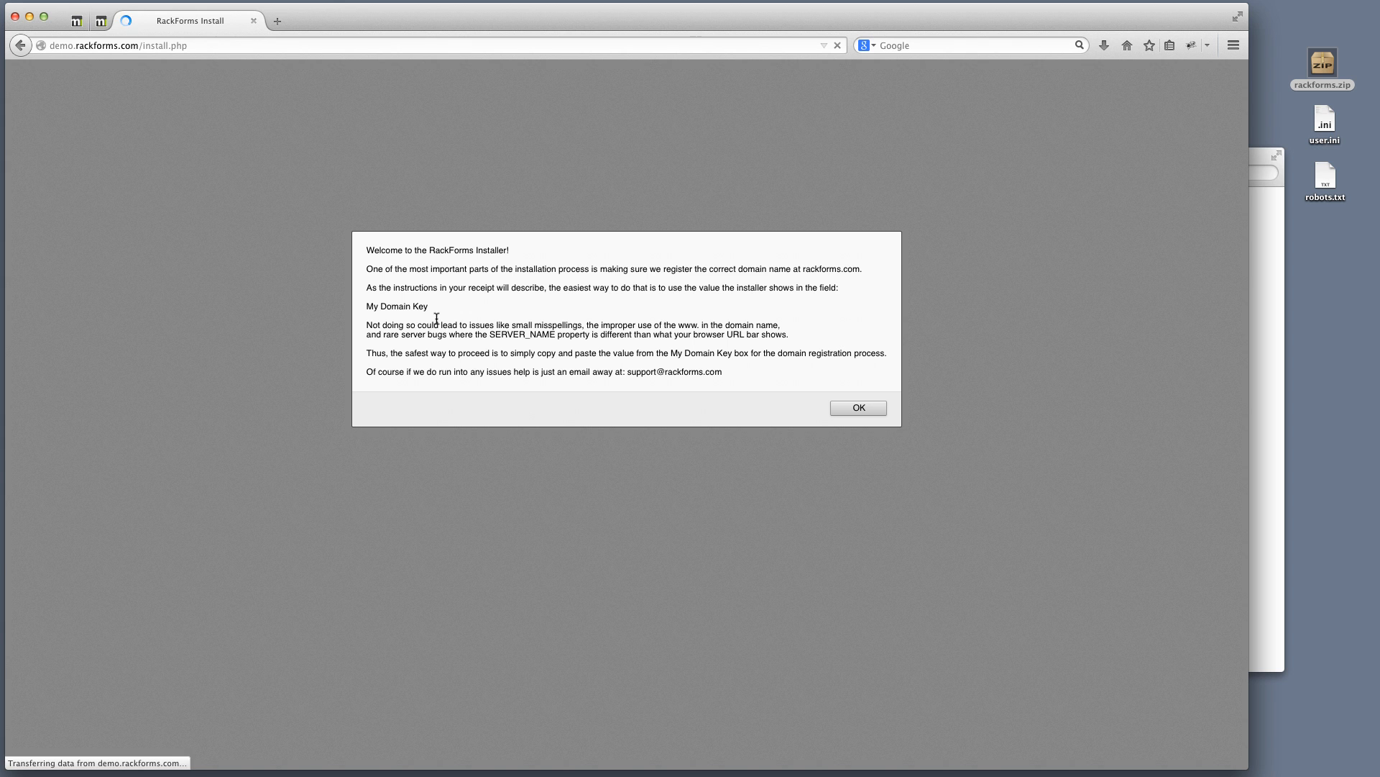
Dismiss the RackForms installer's welcome notice to reveal the Database Info and User Info form
click(853, 407)
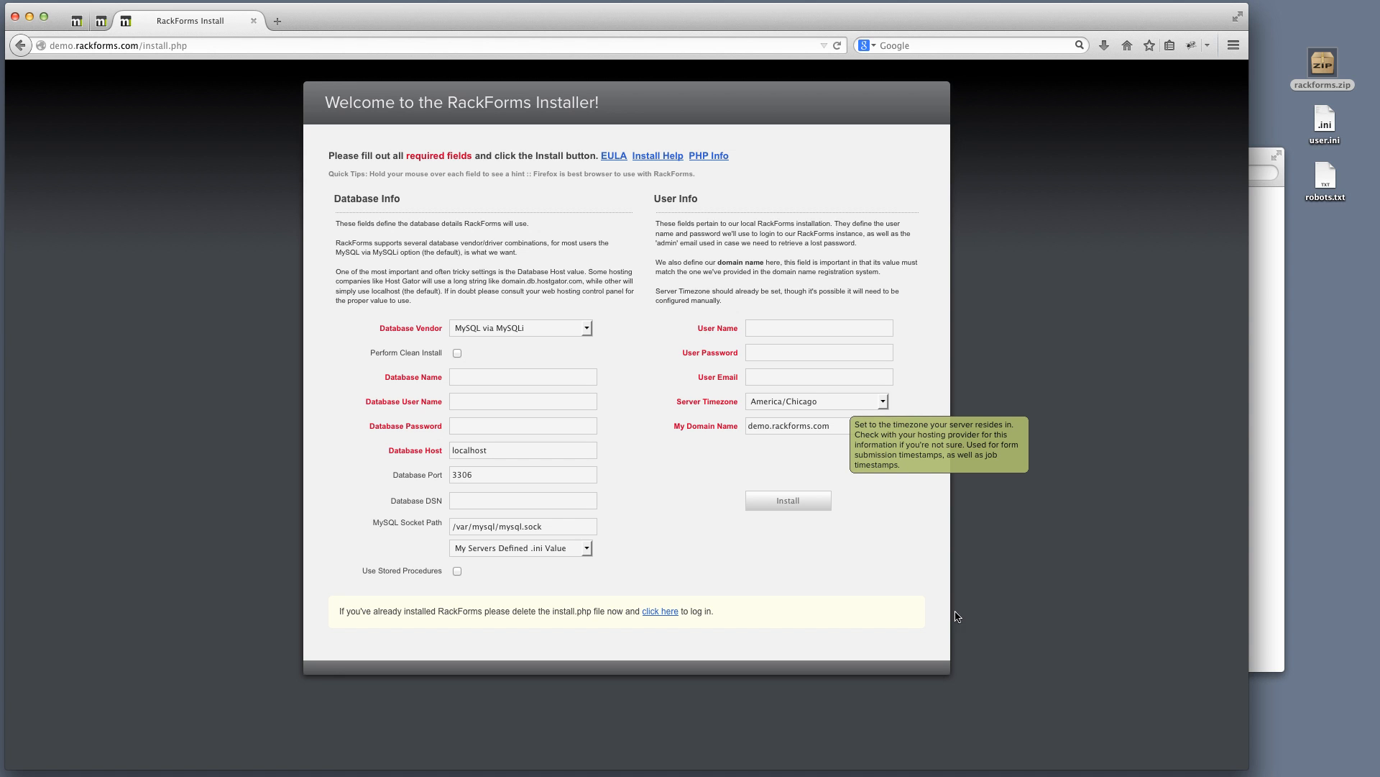
click(811, 773)
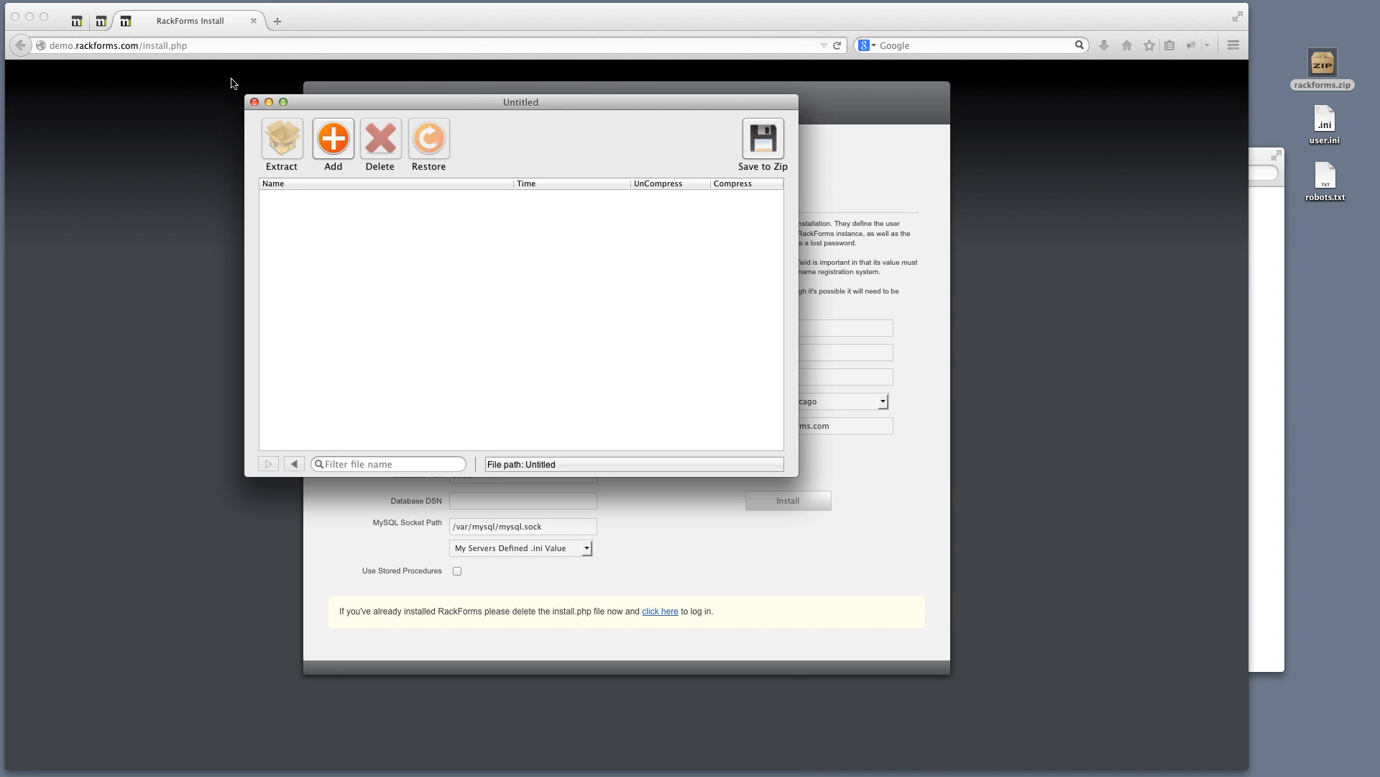
Close the empty archive window, select the empty test database in Sequel Pro, and close MySQL Workbench
click(253, 101)
click(884, 772)
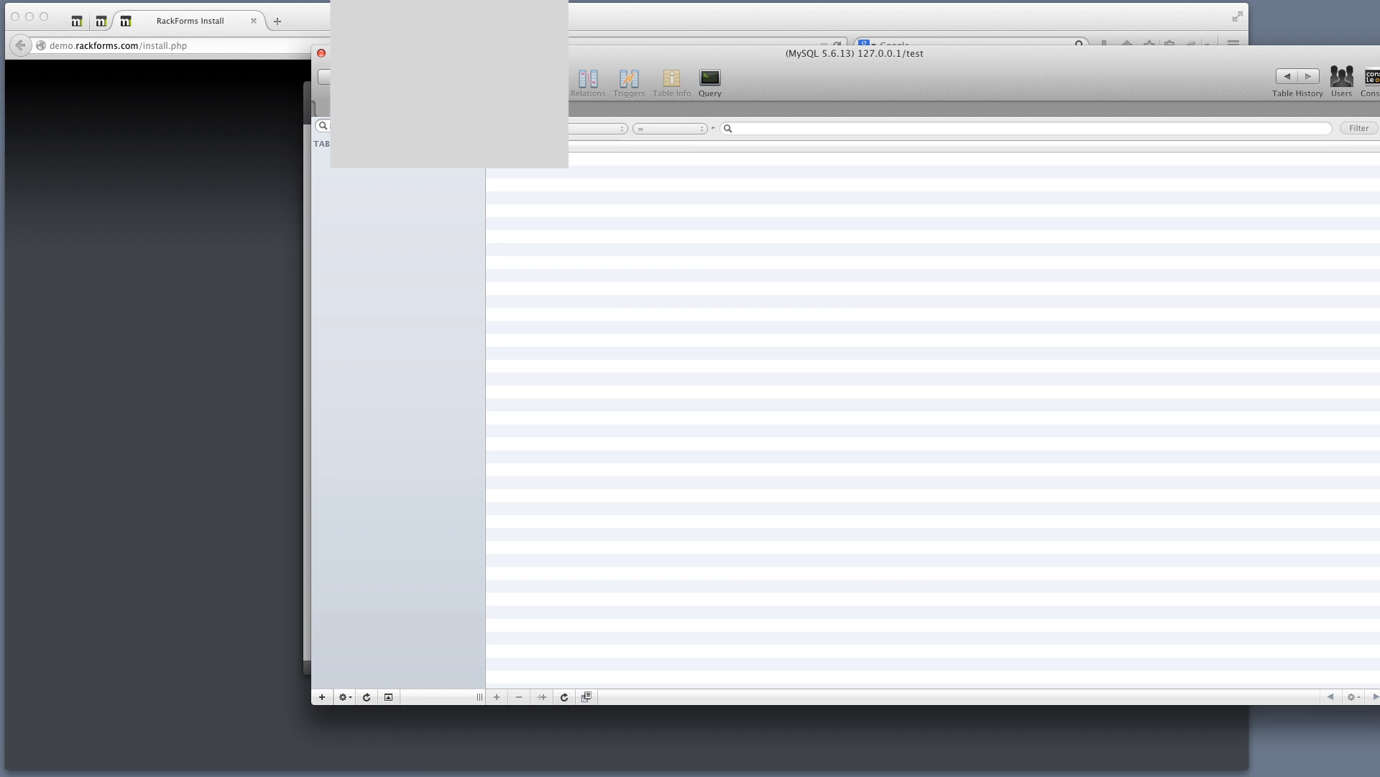
click(468, 78)
click(454, 78)
drag(902, 58, 812, 76)
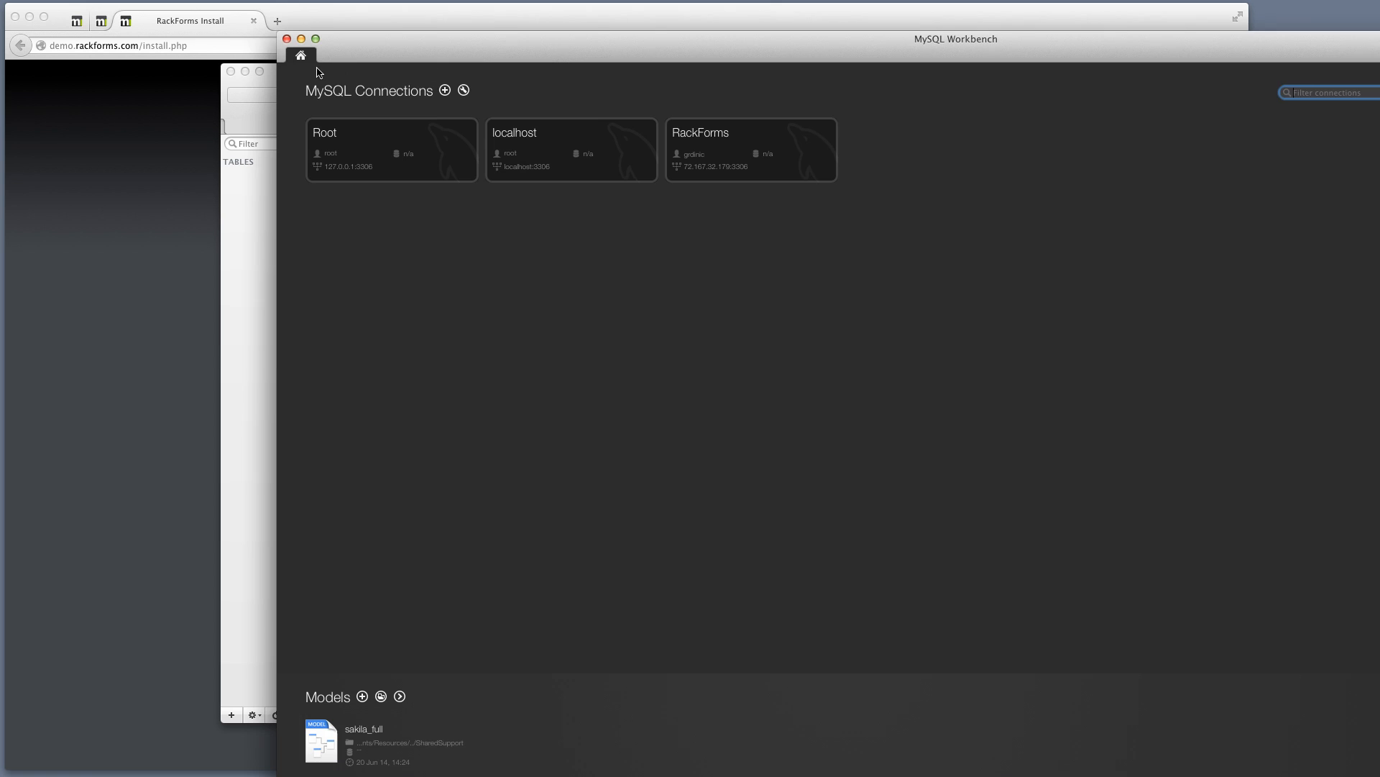
drag(569, 47, 380, 52)
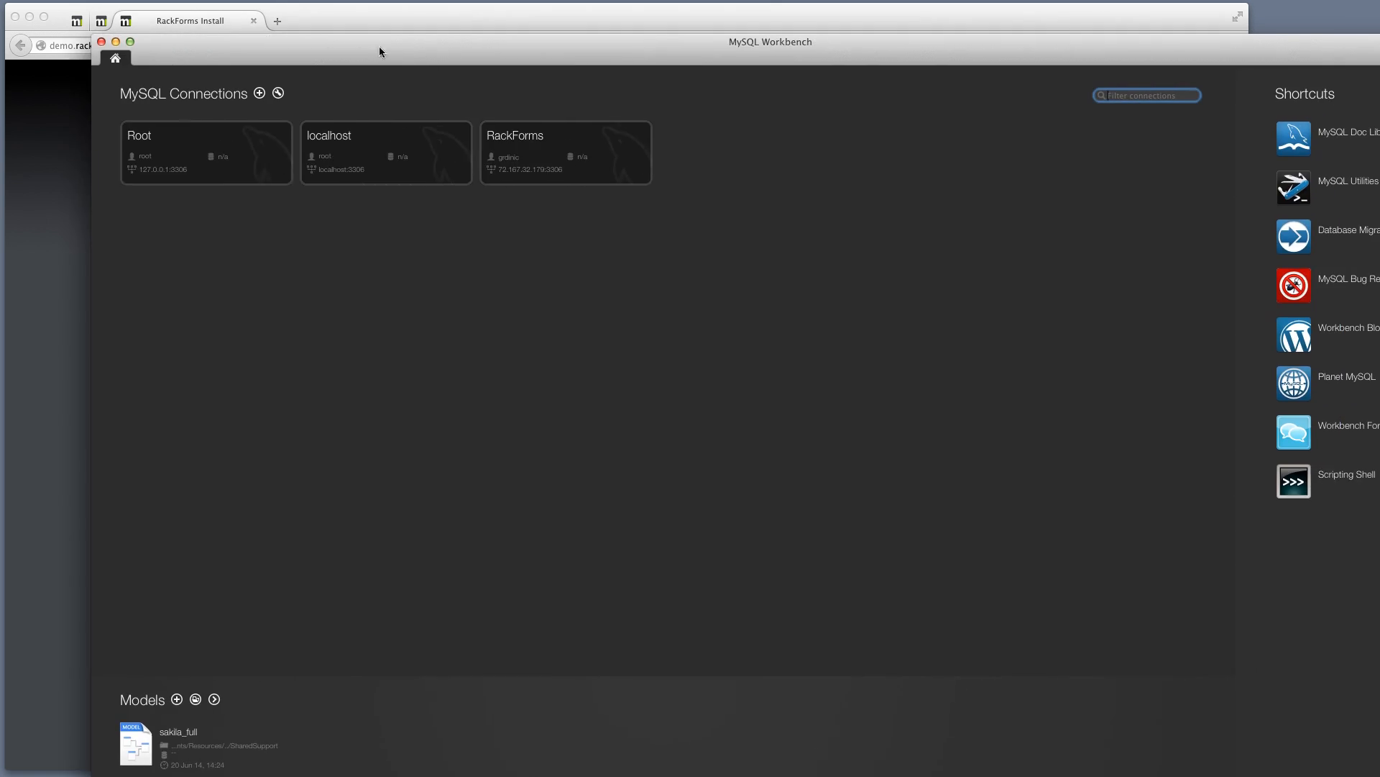
click(102, 43)
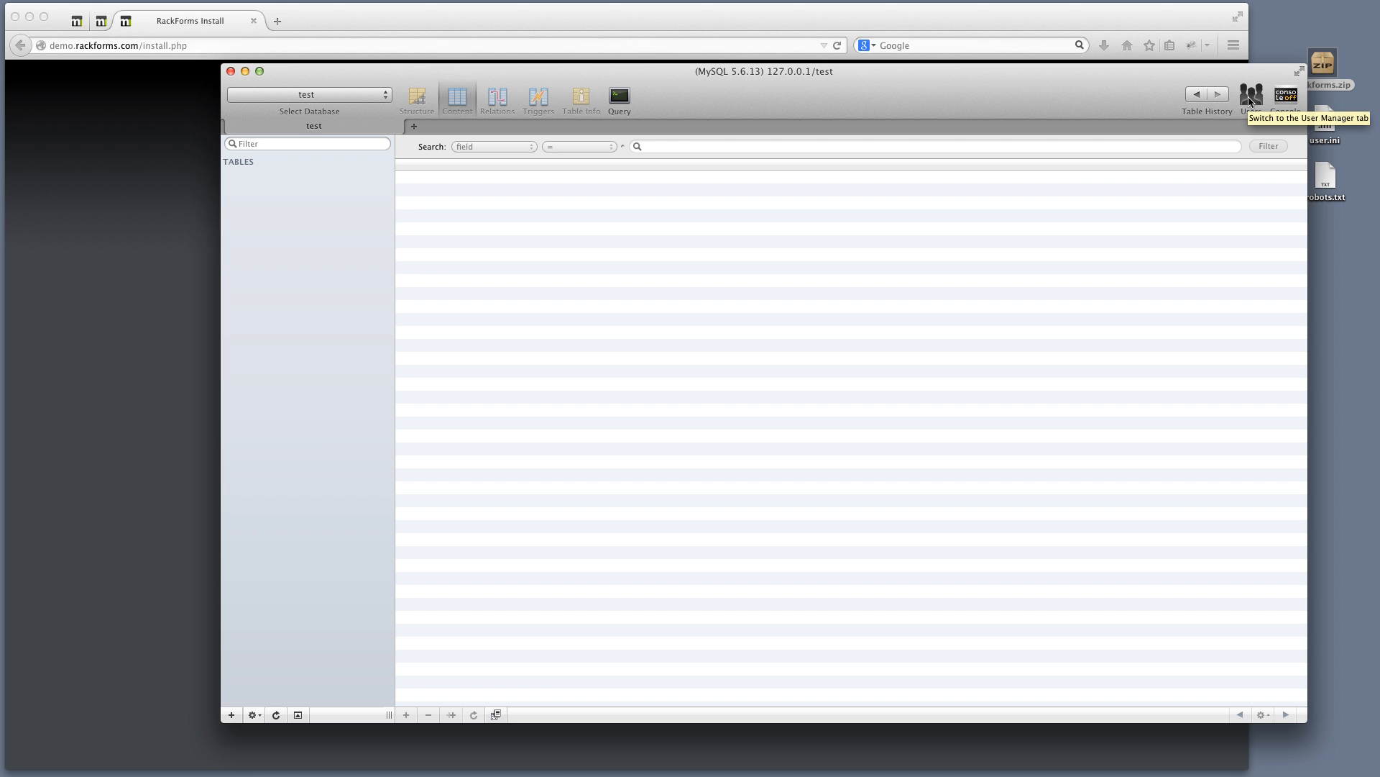
click(951, 23)
Enter database name test, database user rackforms, and the database password
mouse_move(492, 382)
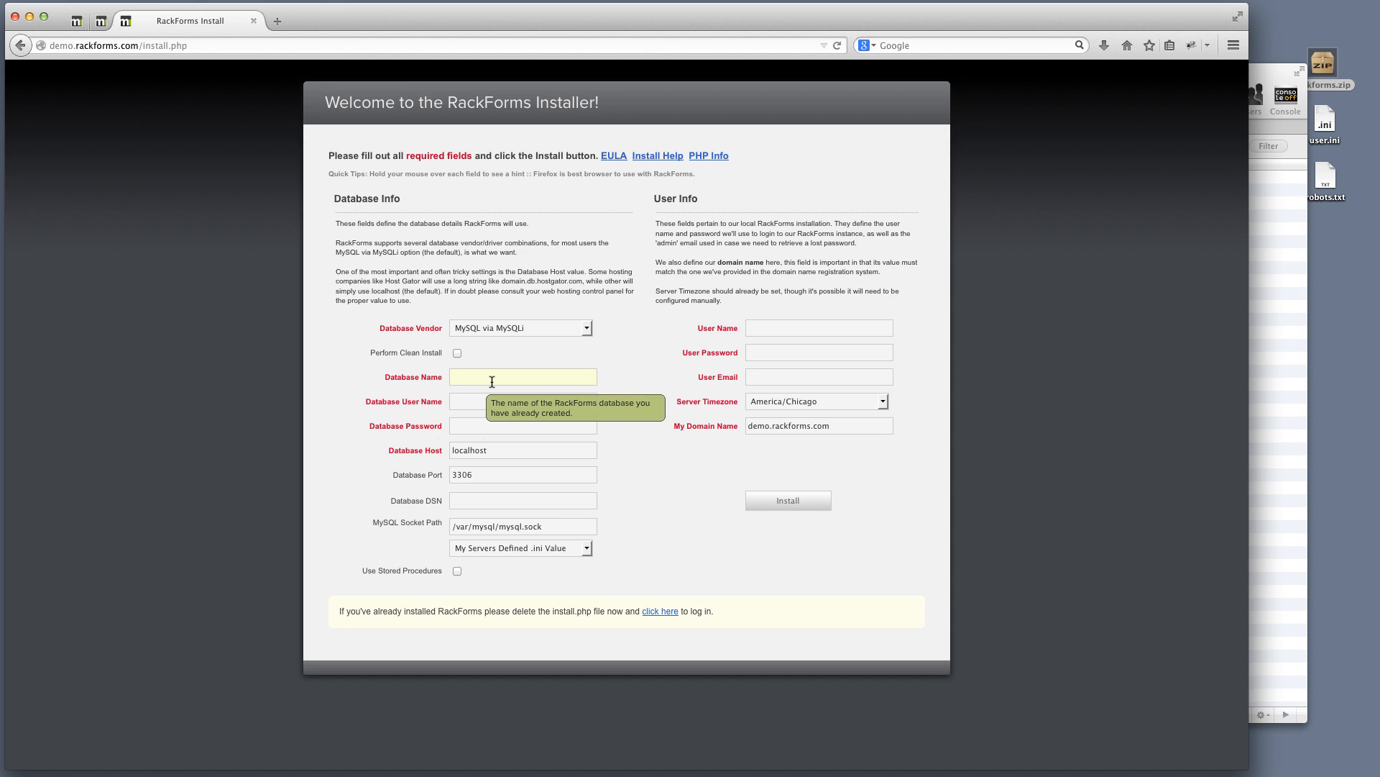
text(test)
key(Tab)
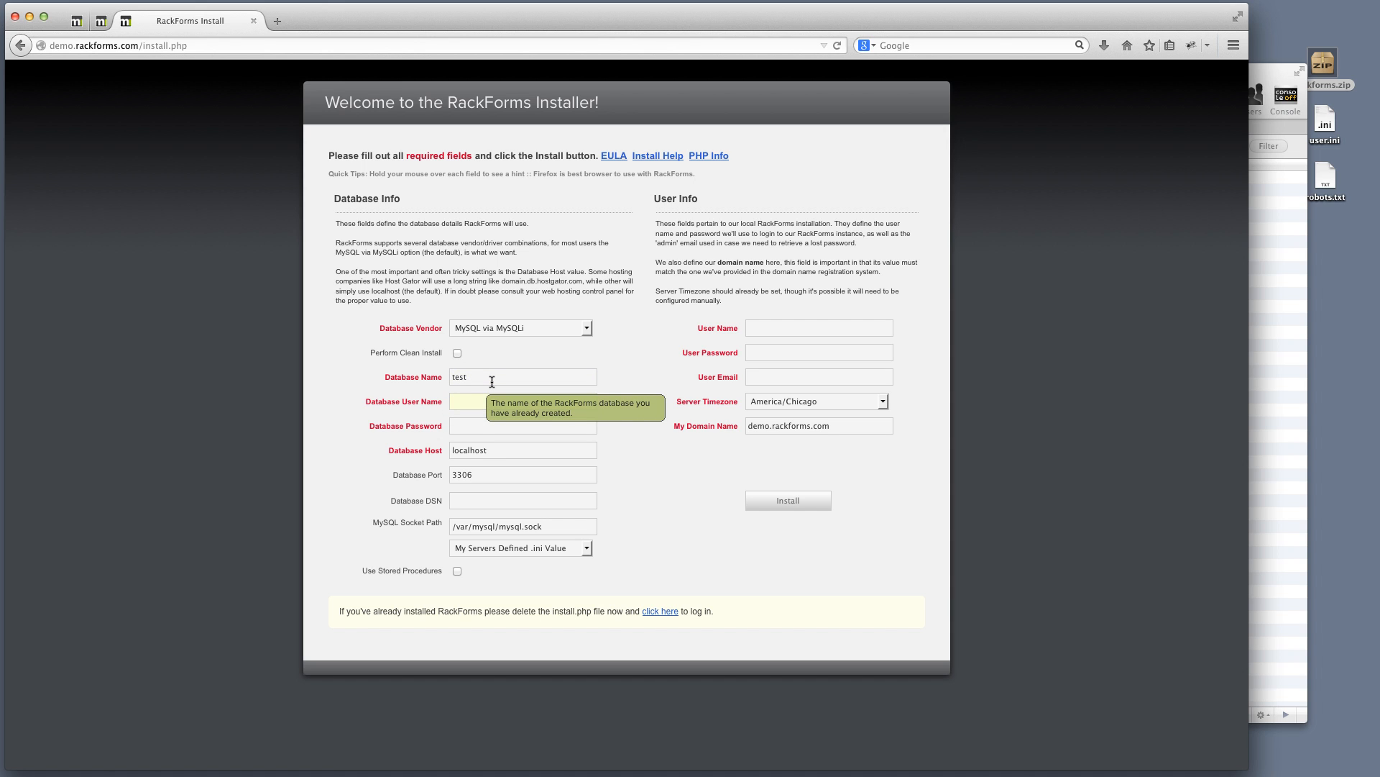
text(rackforms)
key(Tab)
mouse_move(486, 423)
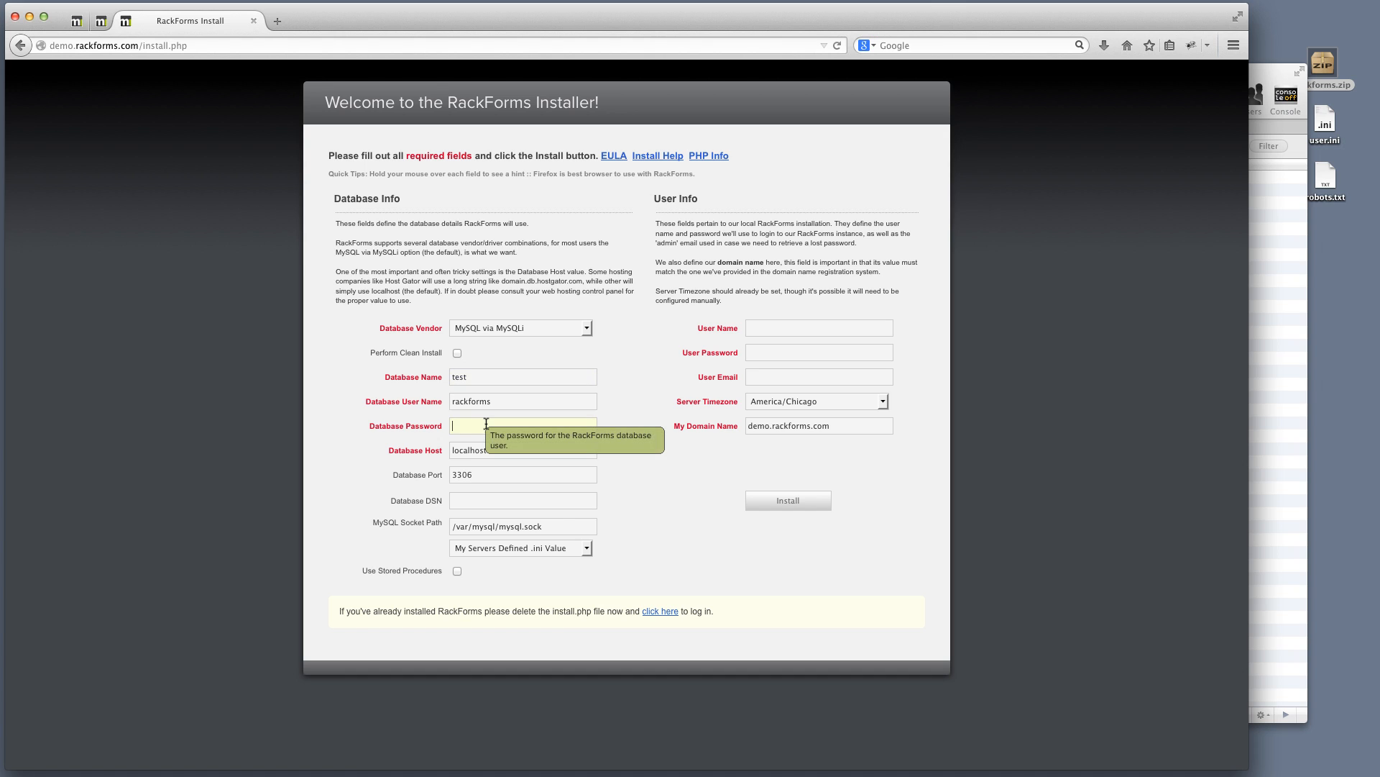
text(test)
Fill in admin user test, its password, and the contact e-mail, keeping the domain name
click(768, 328)
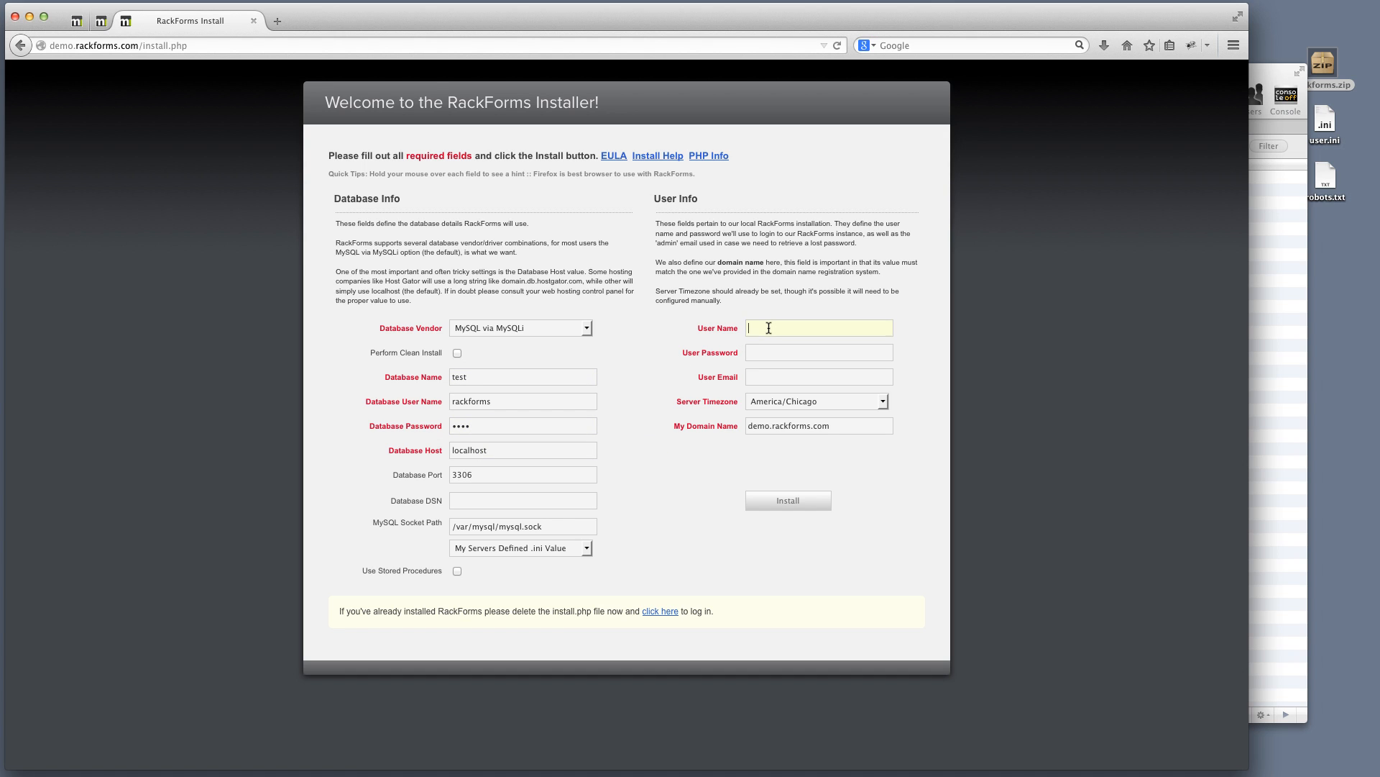
text(te)
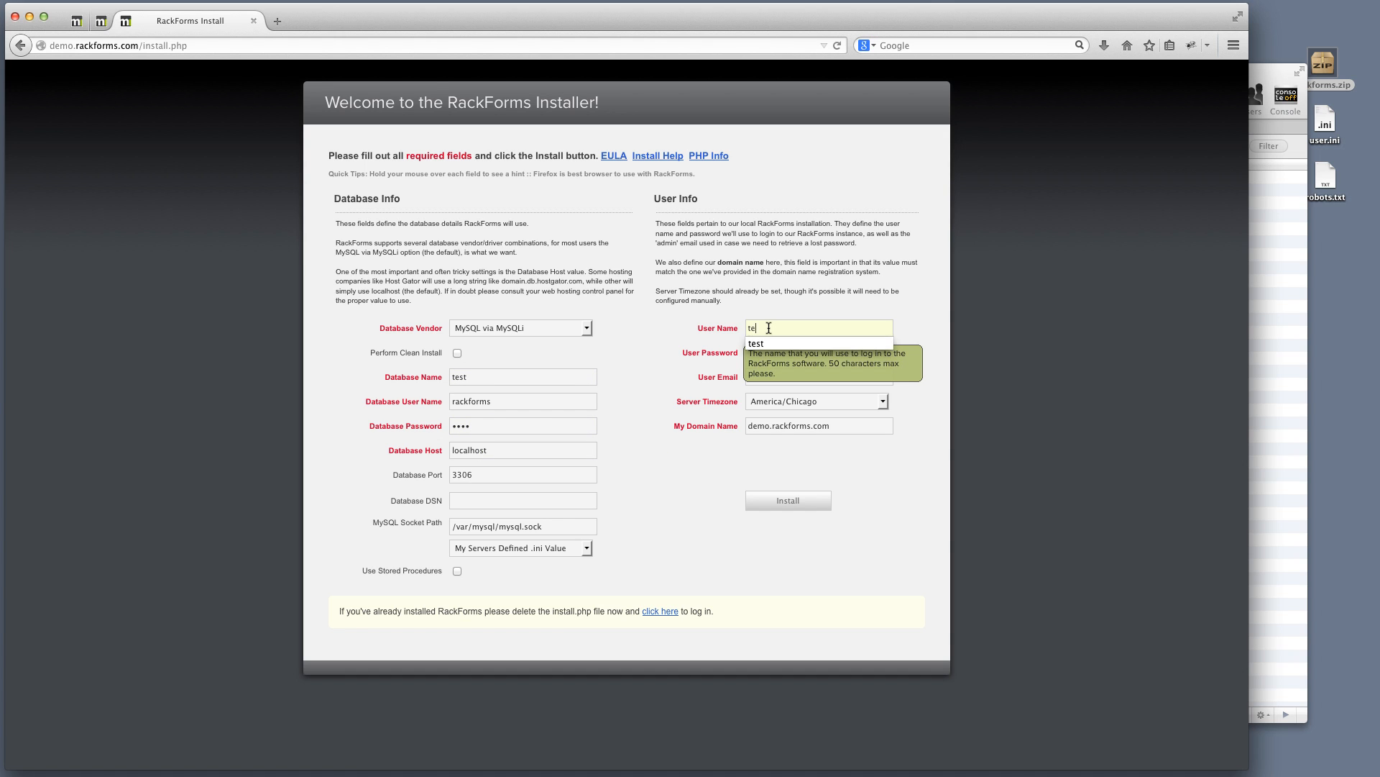
text(sttest)
key(Tab)
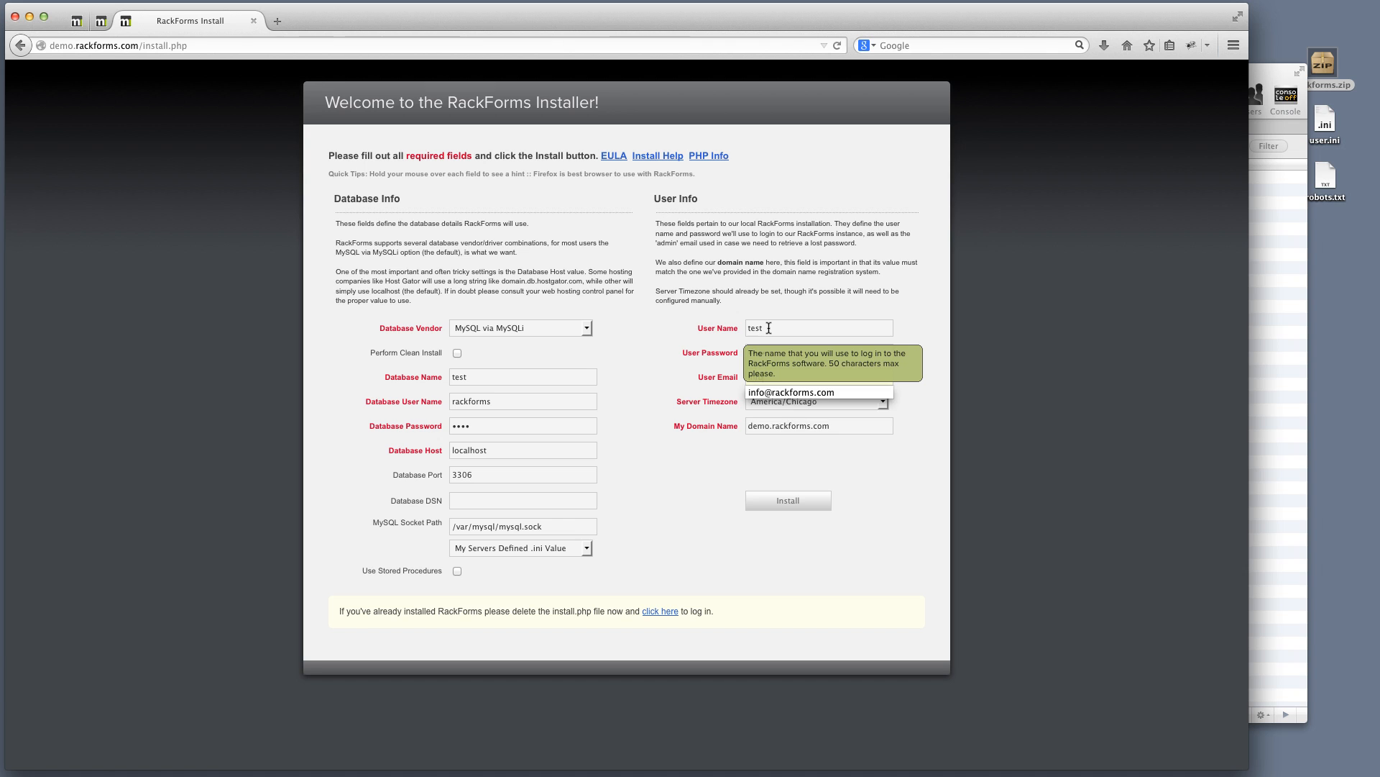
key(Down)
key(Tab)
click(769, 439)
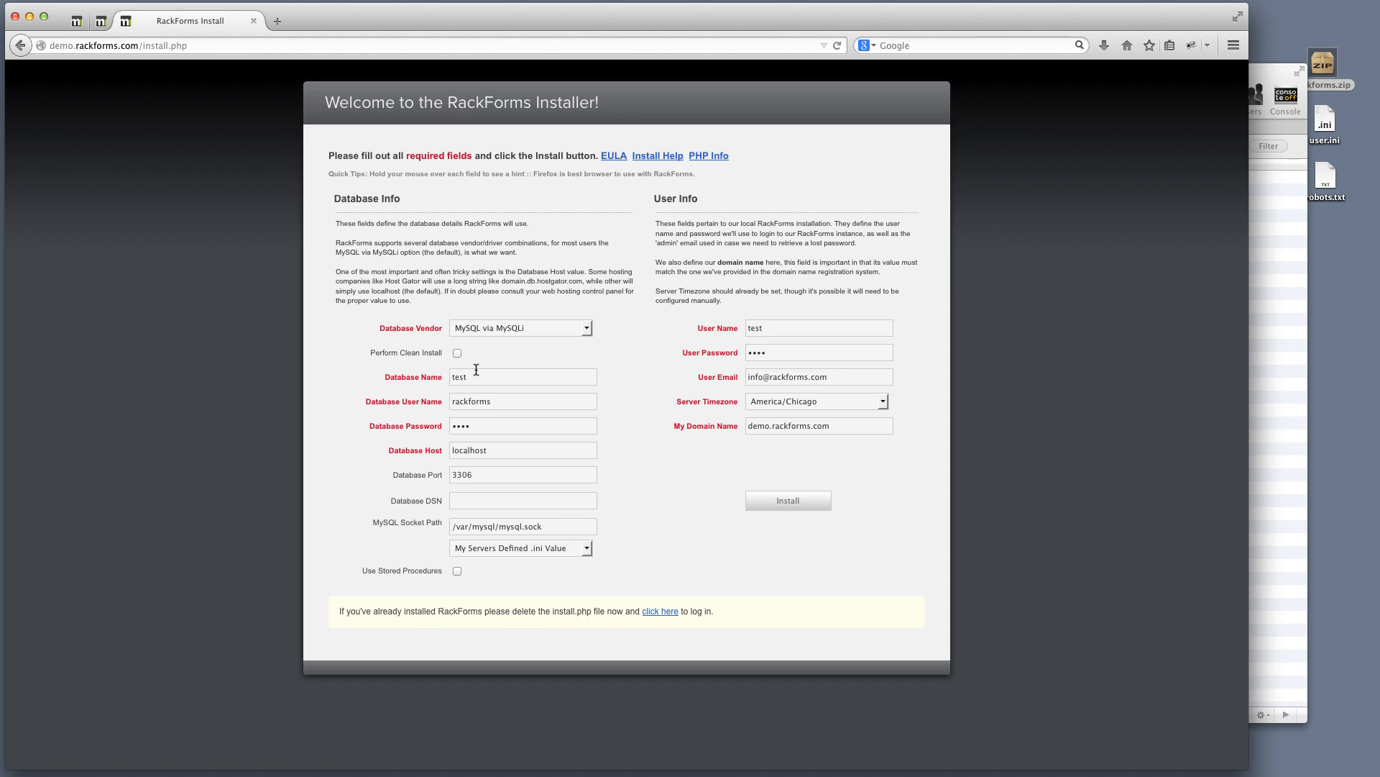
Double-check the database name against Sequel Pro and run the RackForms installation
drag(477, 375, 431, 376)
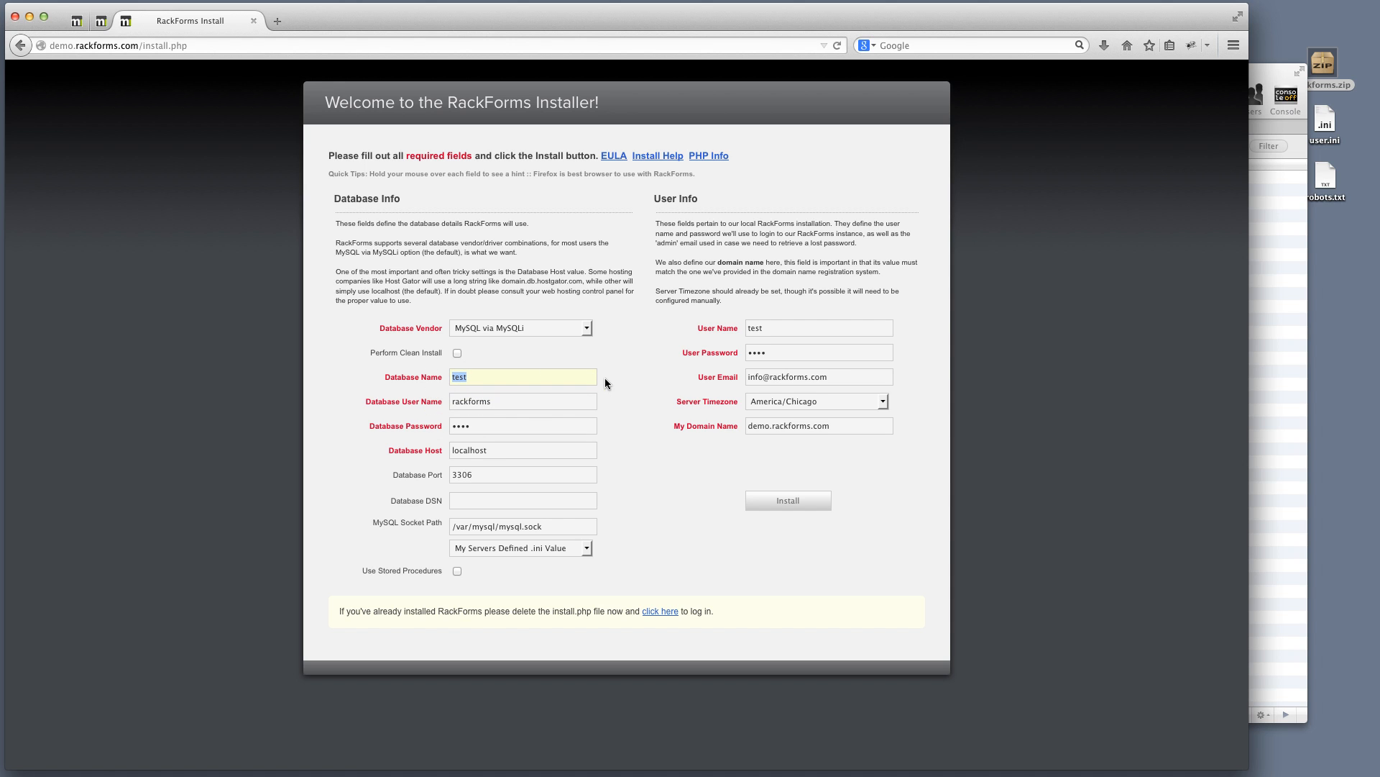
click(493, 378)
key(super+Tab)
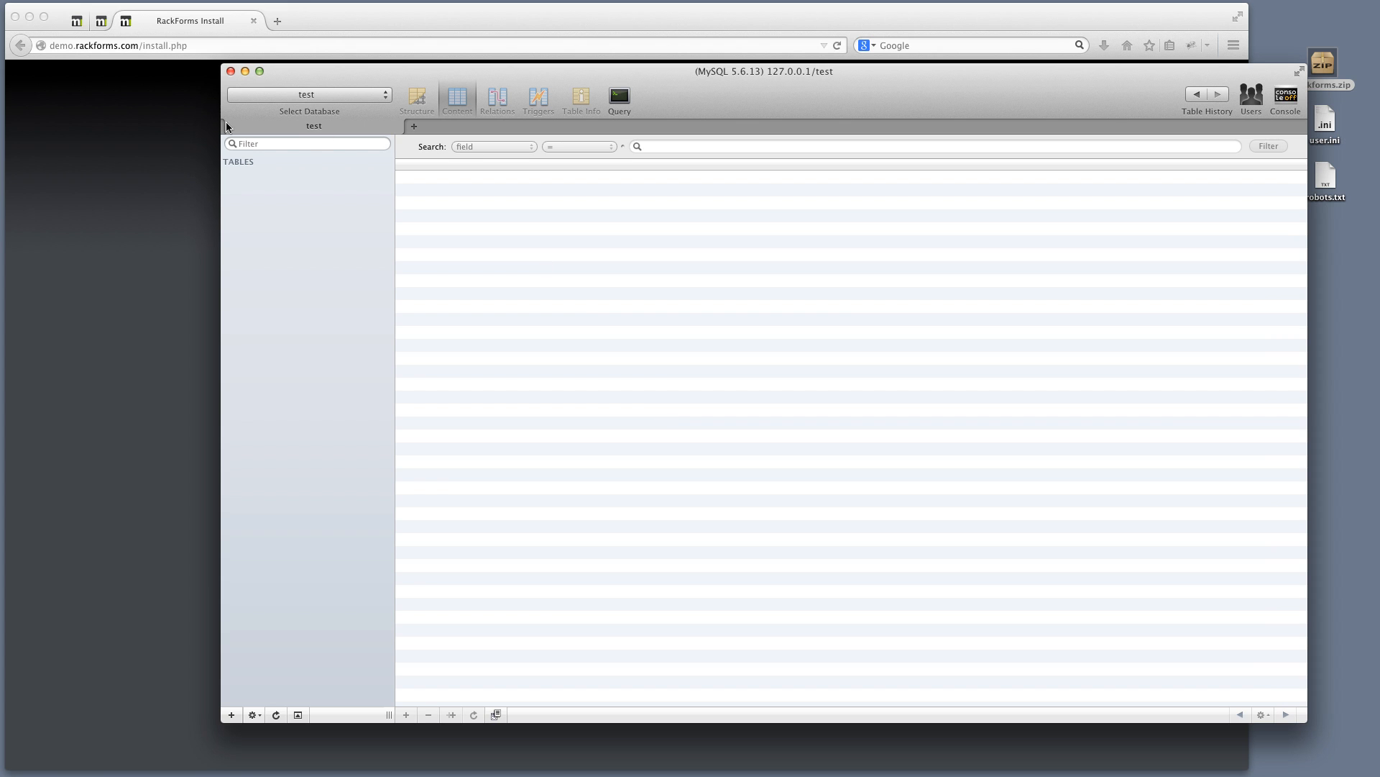
click(132, 170)
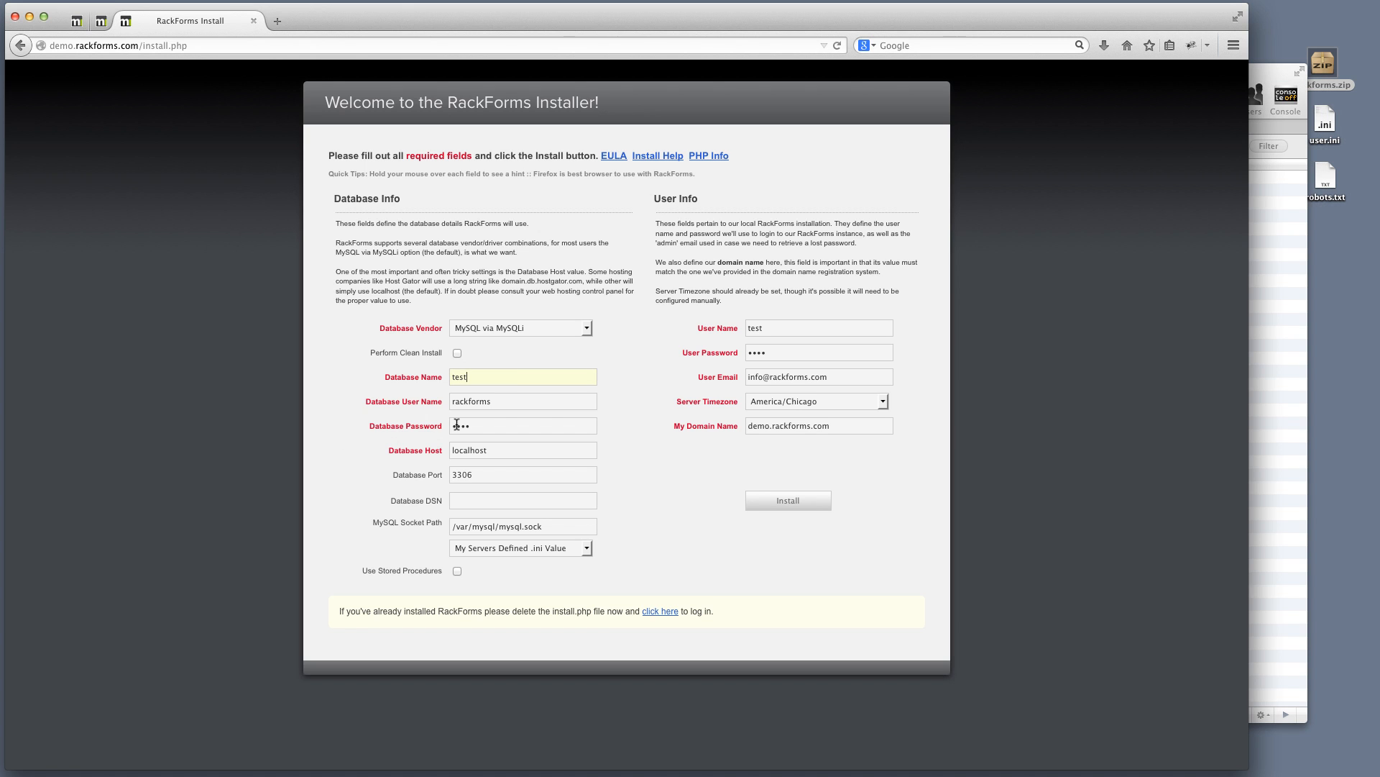
key(Tab)
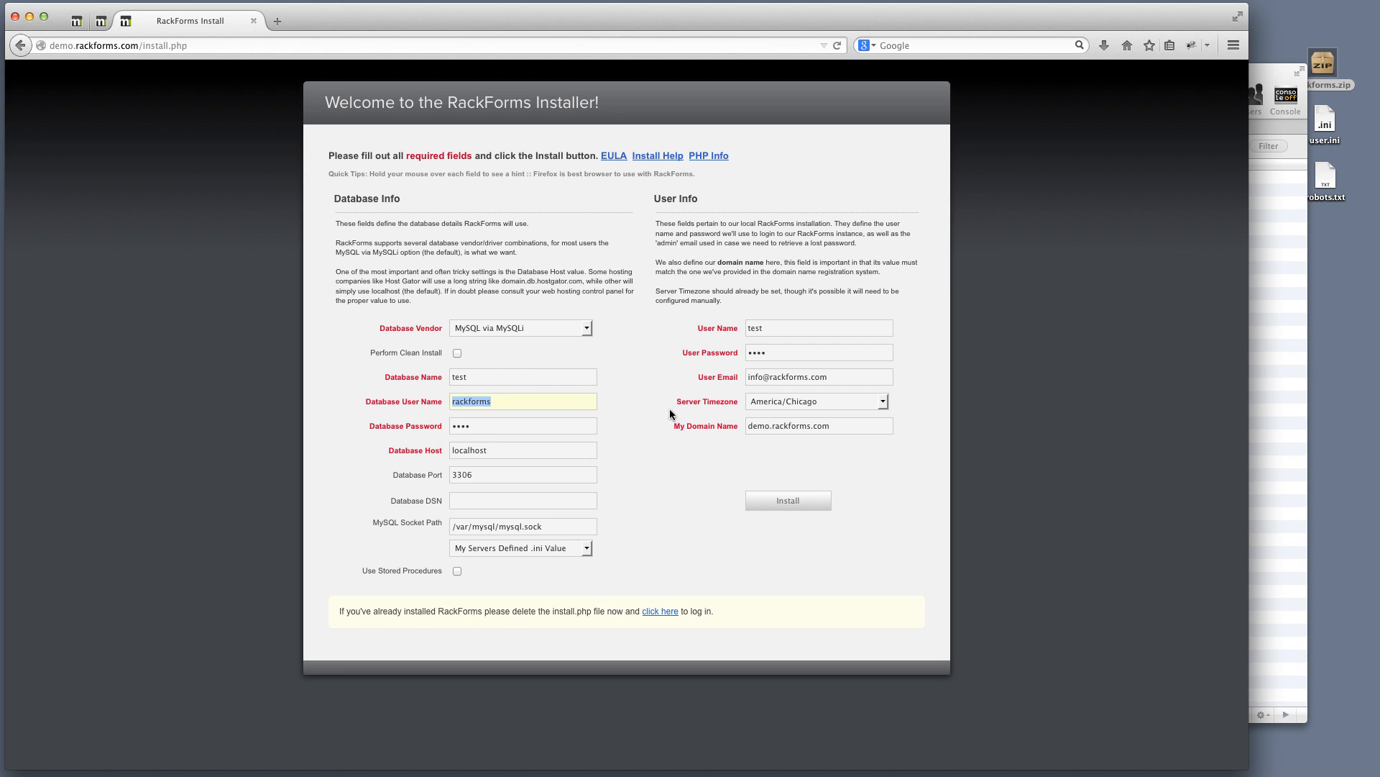
click(789, 501)
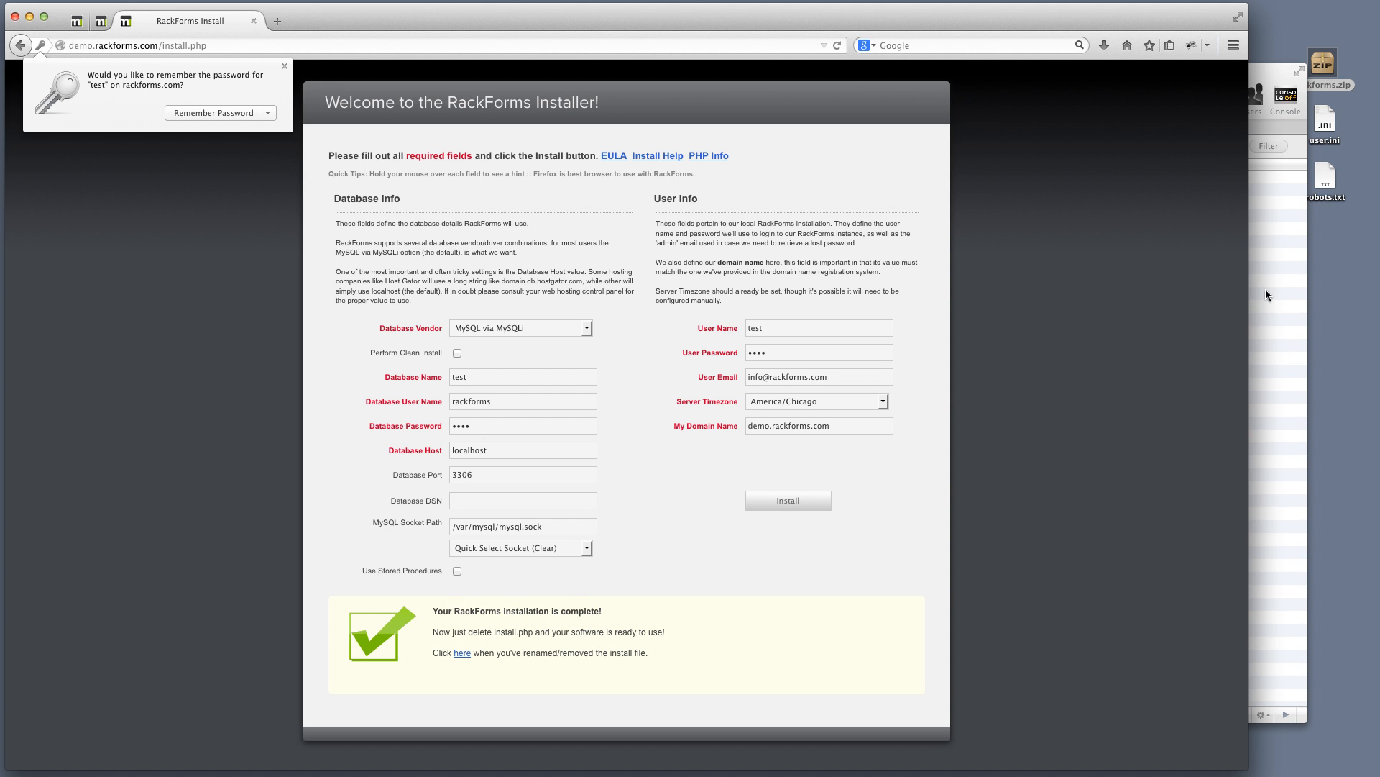
Rename install.php in the local demo.rackforms.com Finder folder to install-1.php
key(ctrl+Up)
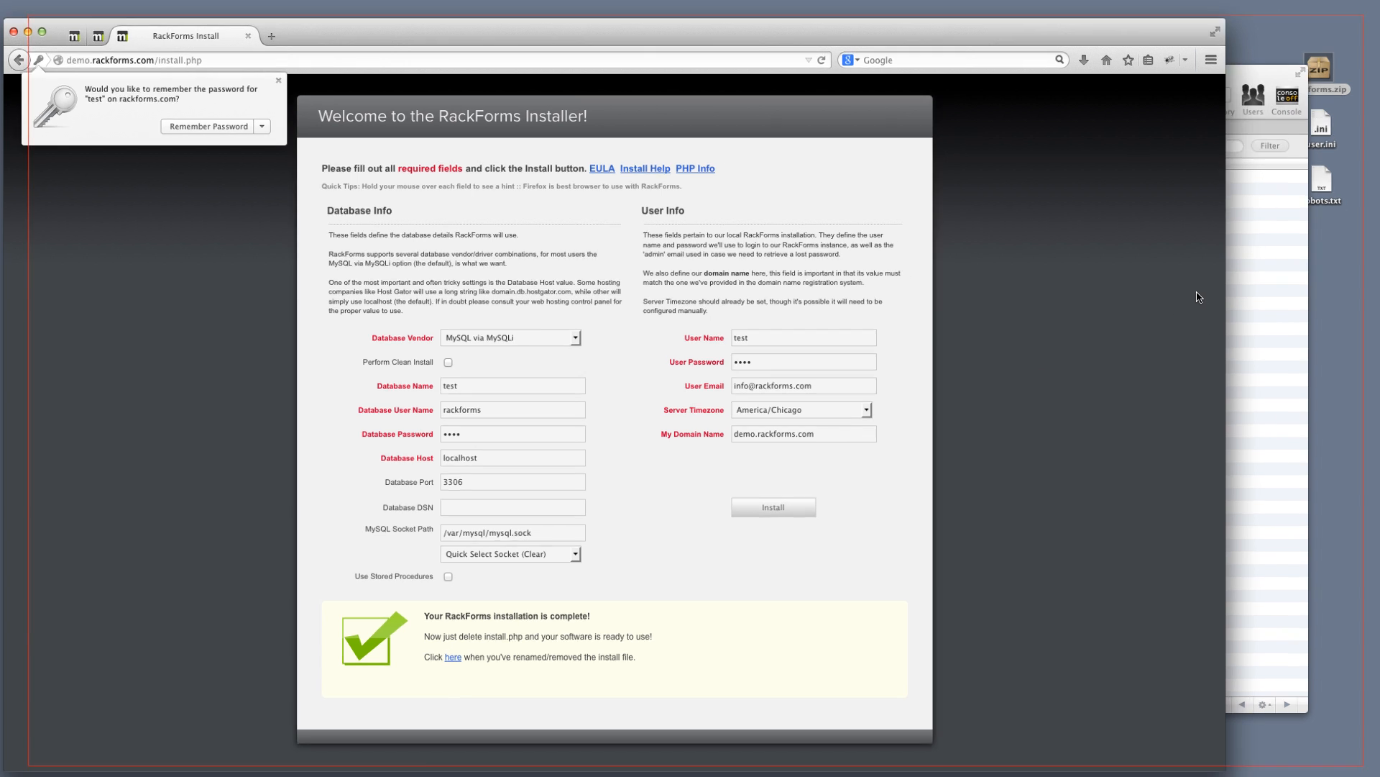
click(1370, 496)
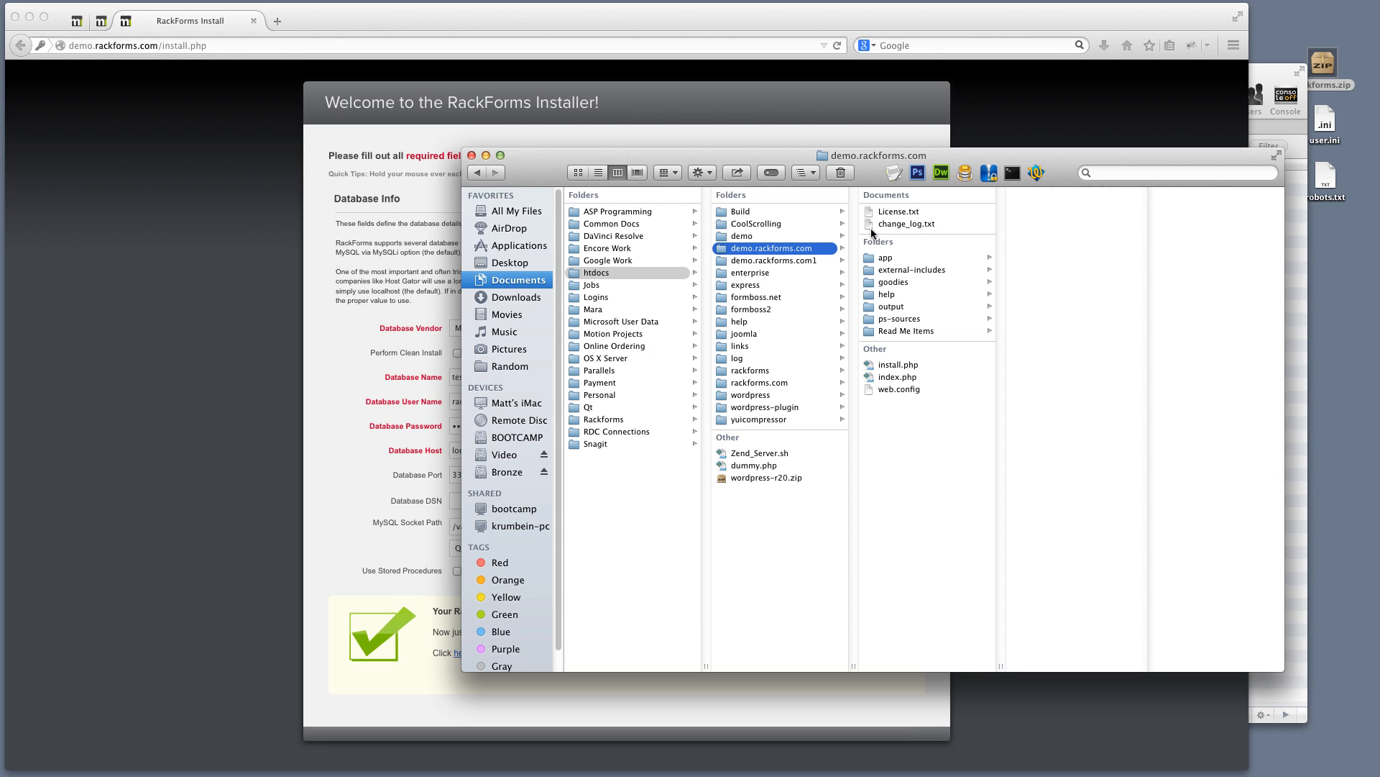
click(914, 369)
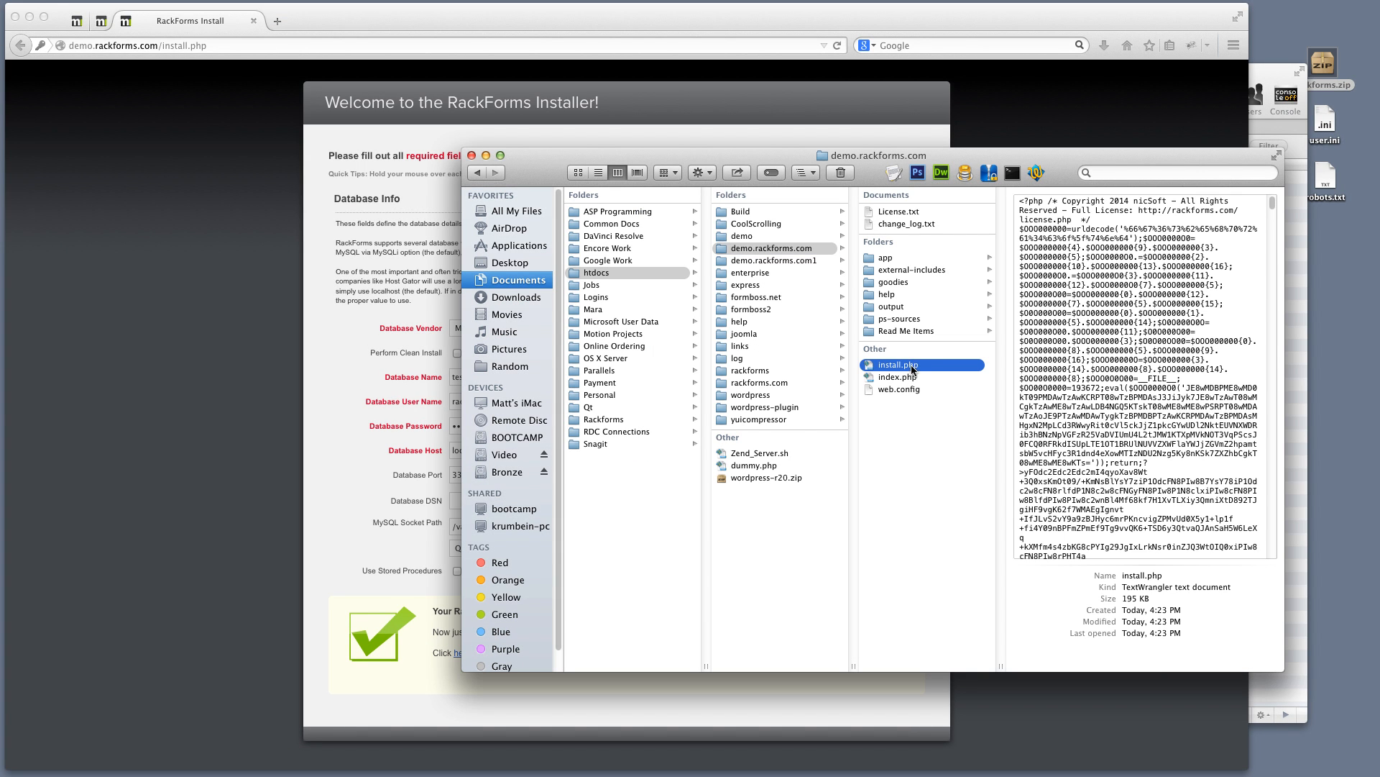
key(Return)
text(-1)
key(Return)
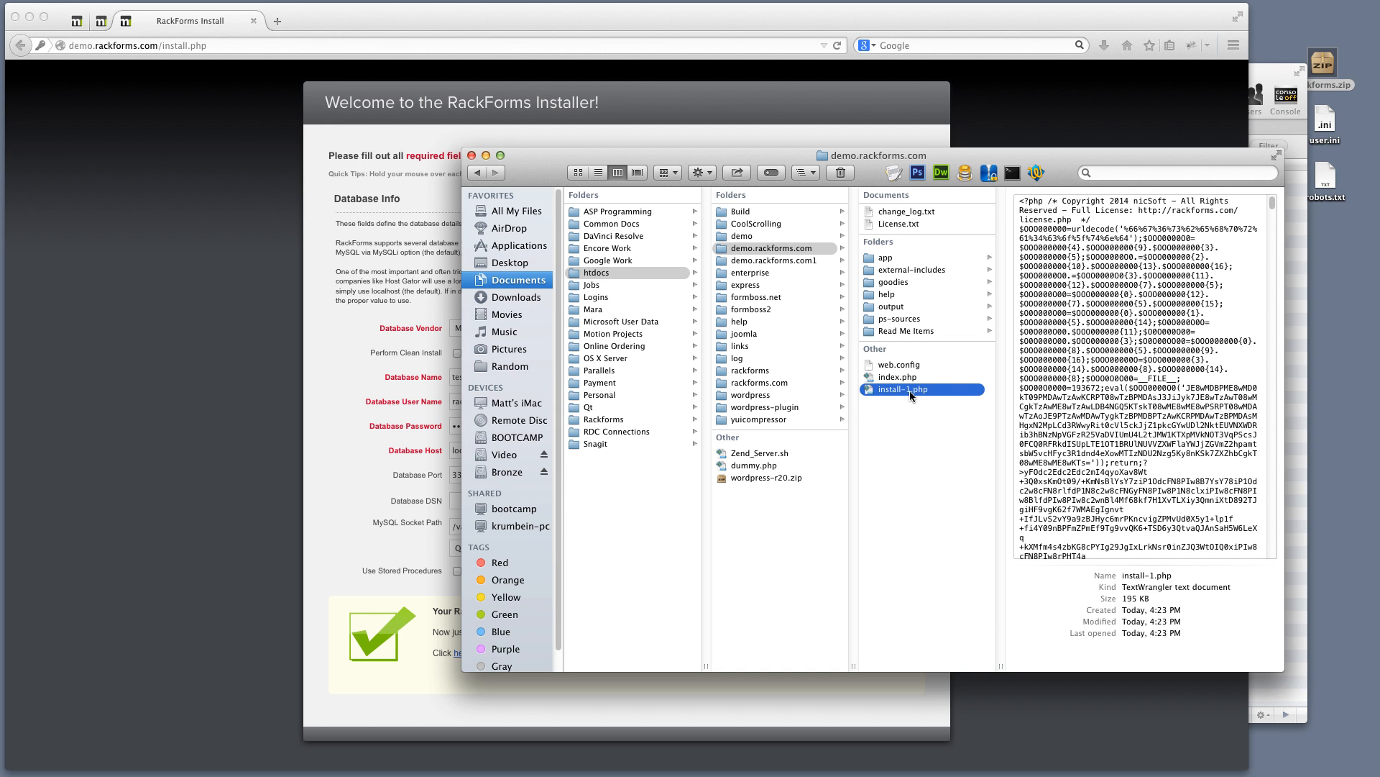
Follow the installation-complete 'here' link to open the RackForms login page at index.php
click(283, 487)
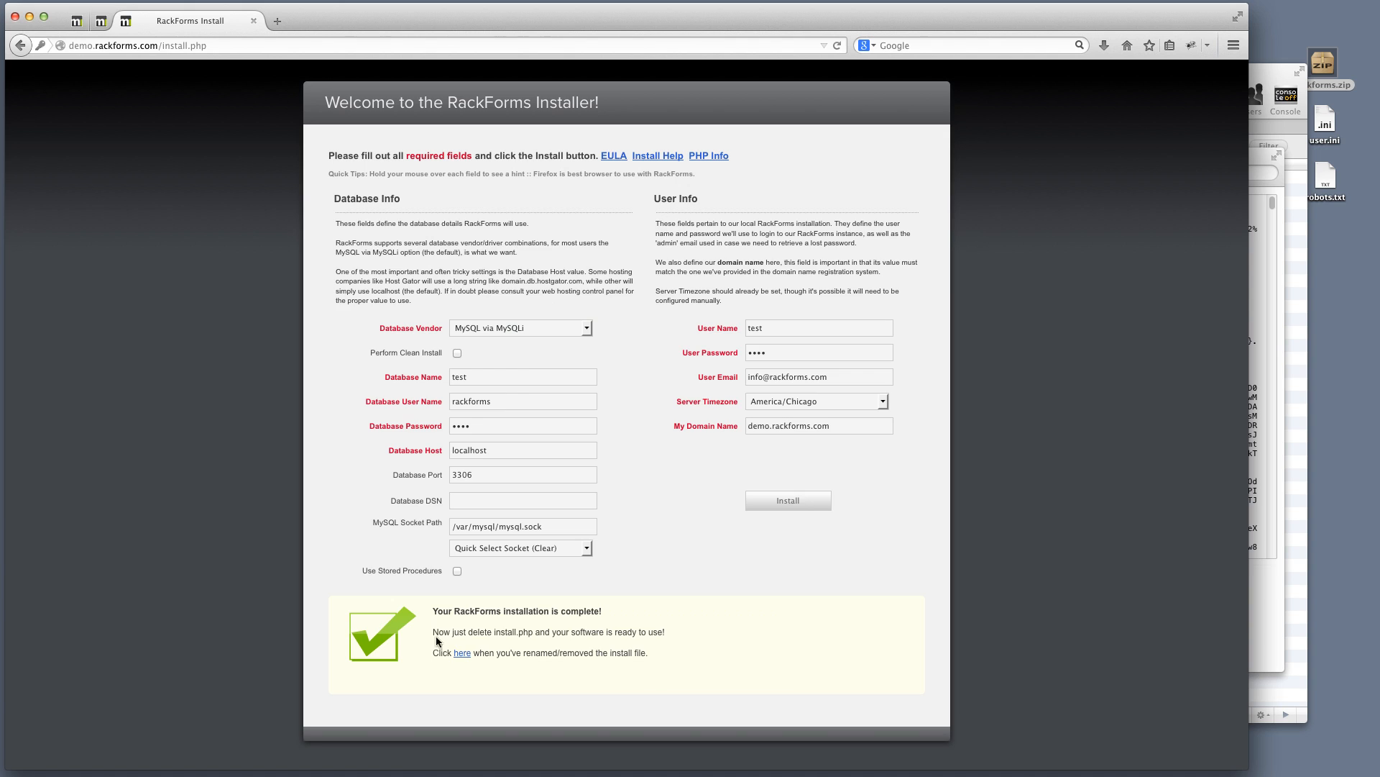
click(463, 653)
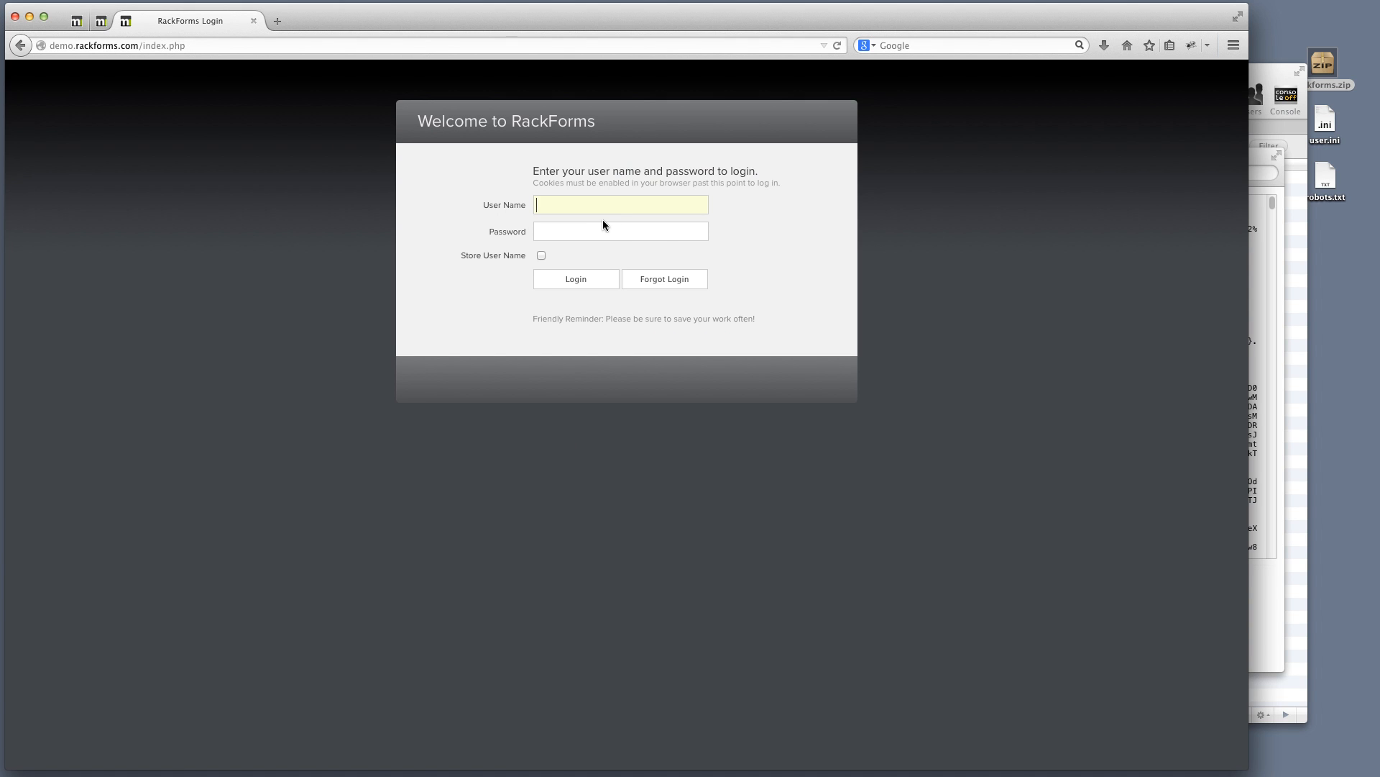